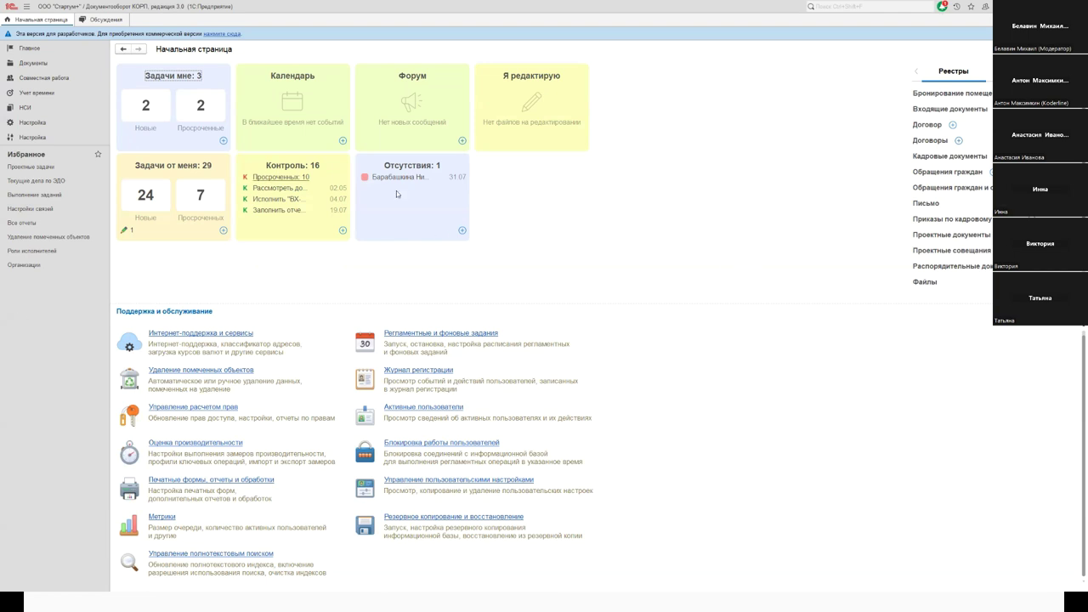
Create a new document in Документы from the template "Заявление - О предоставлении ежегодного оплачиваемого отпуска"
left_click(34, 63)
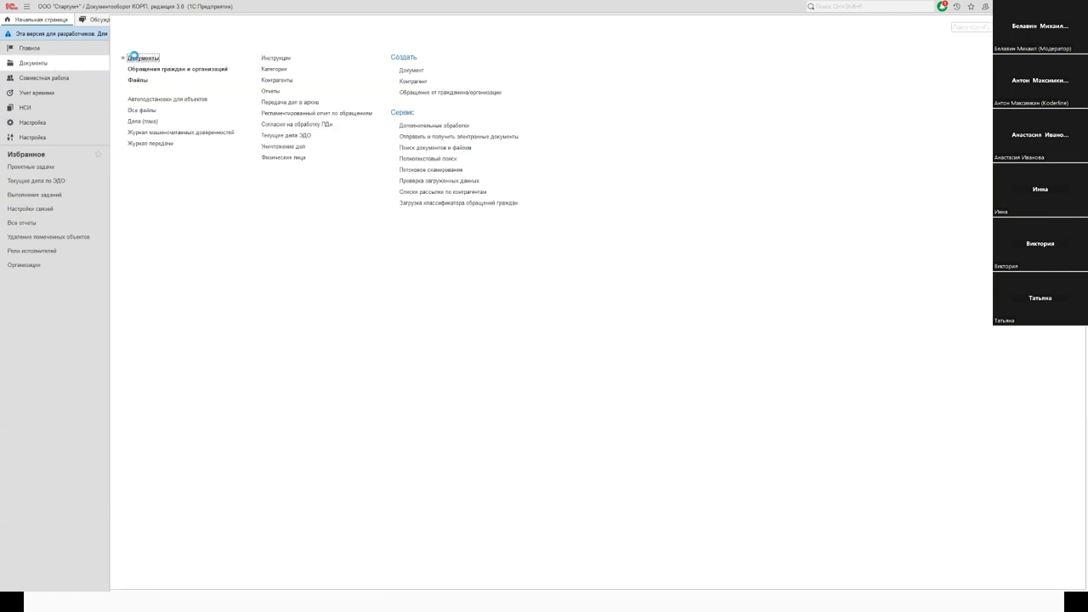
left_click(142, 58)
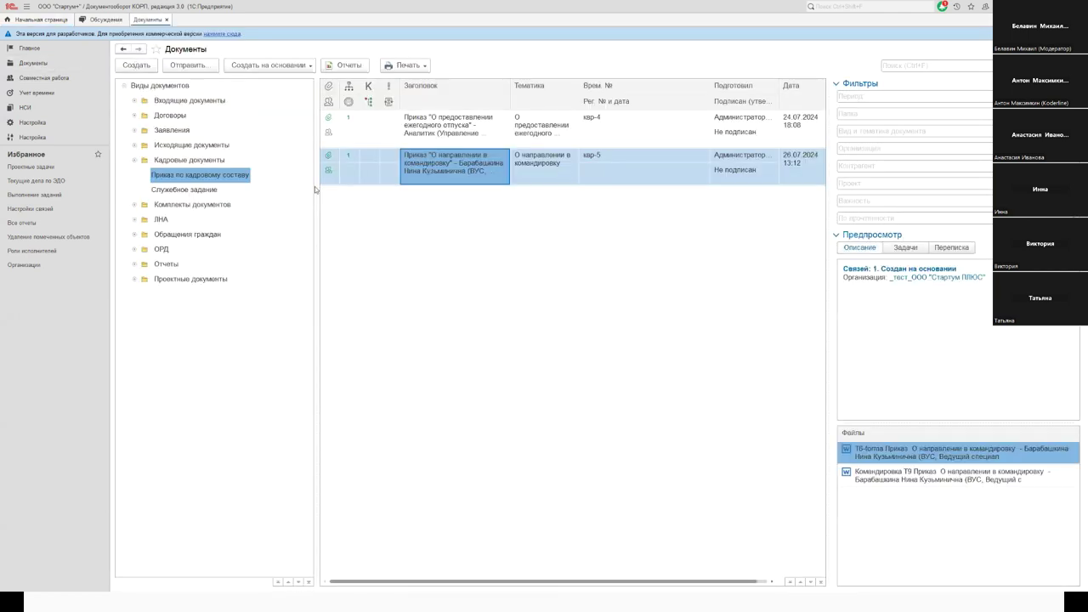
left_click(171, 132)
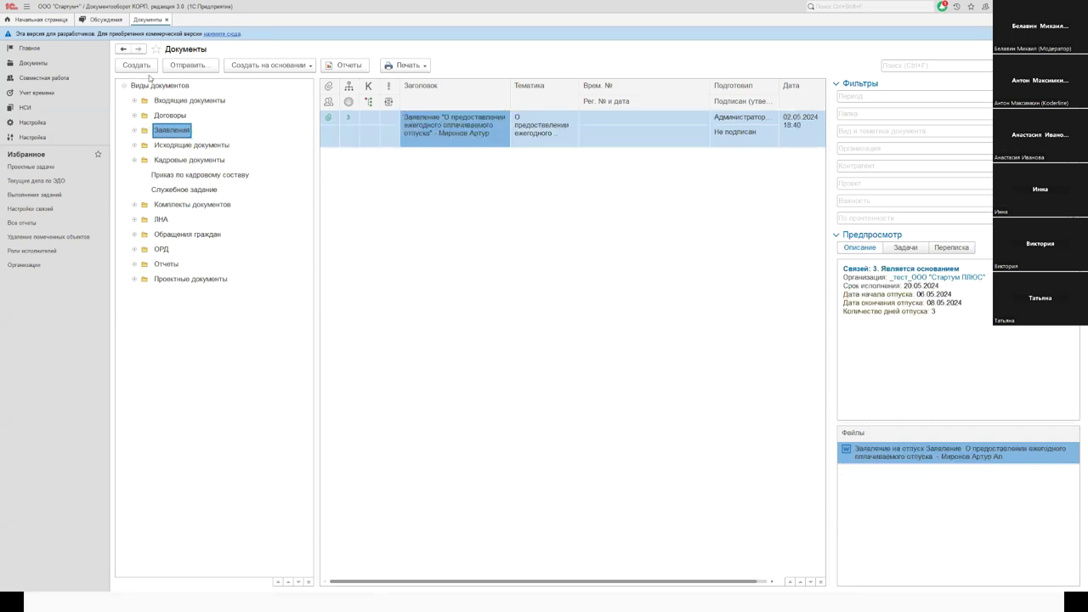
left_click(136, 66)
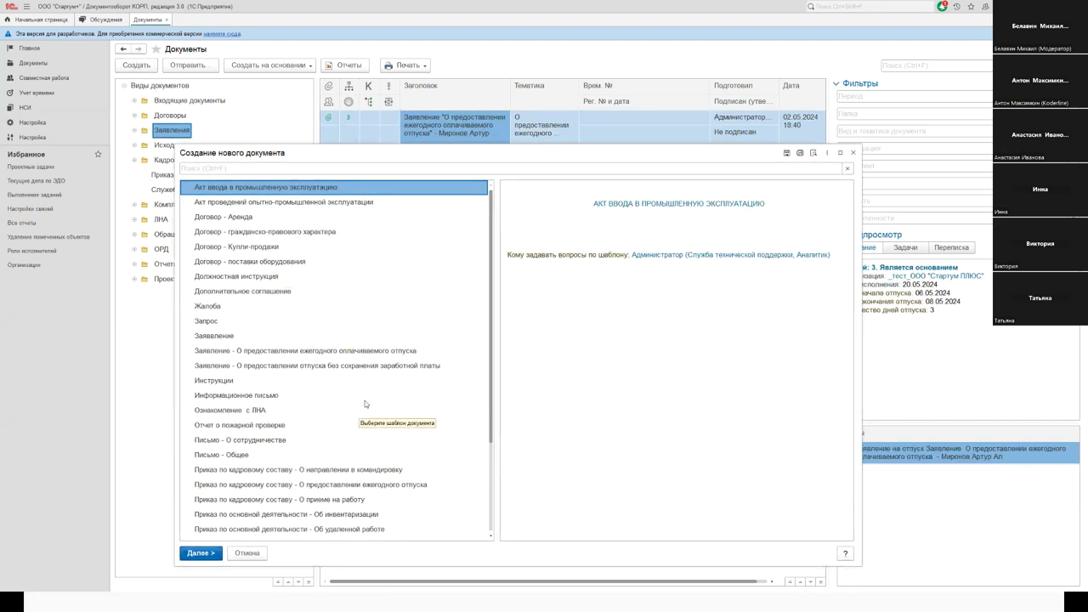
left_click(279, 352)
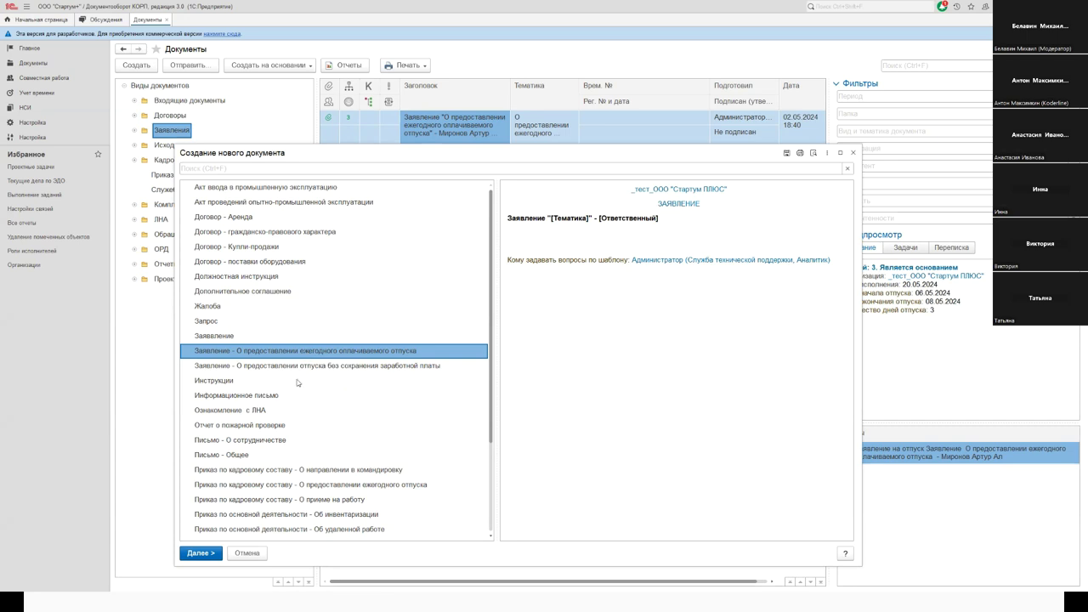
left_click(314, 366)
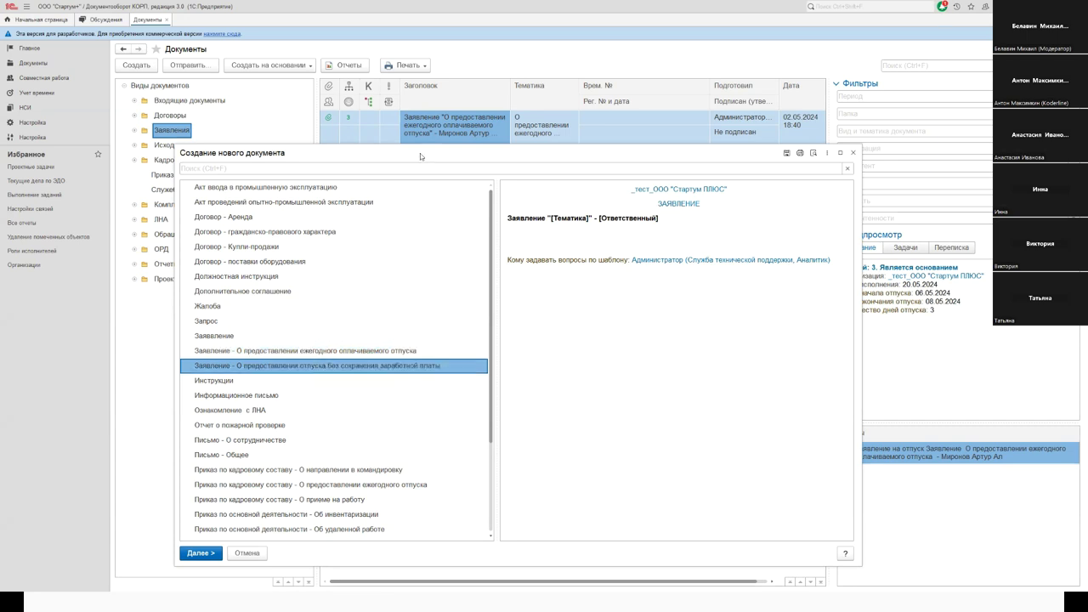
left_click_drag(420, 153, 370, 115)
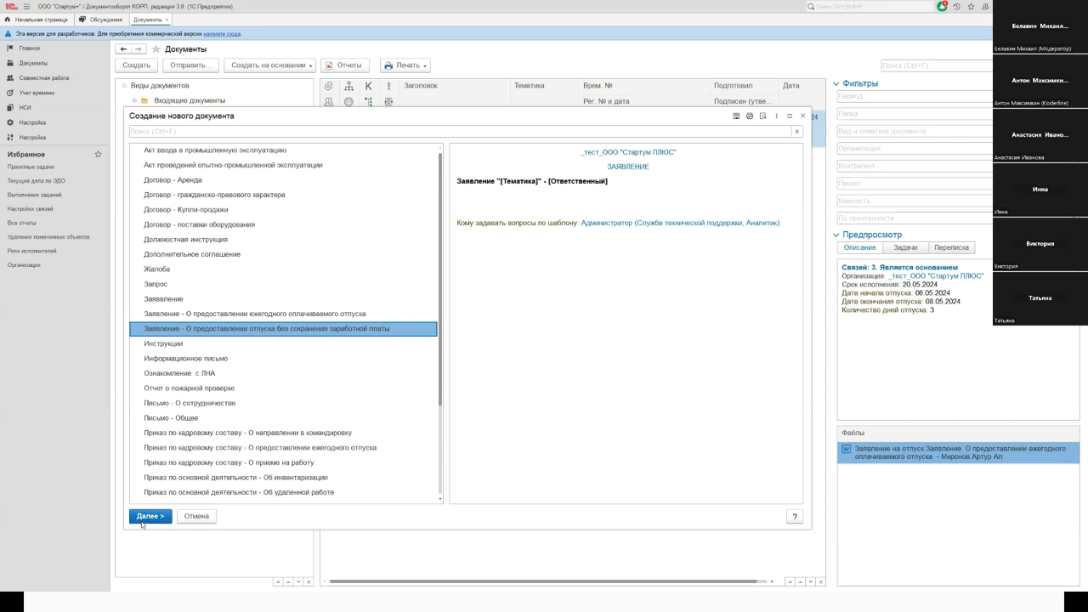
left_click(323, 313)
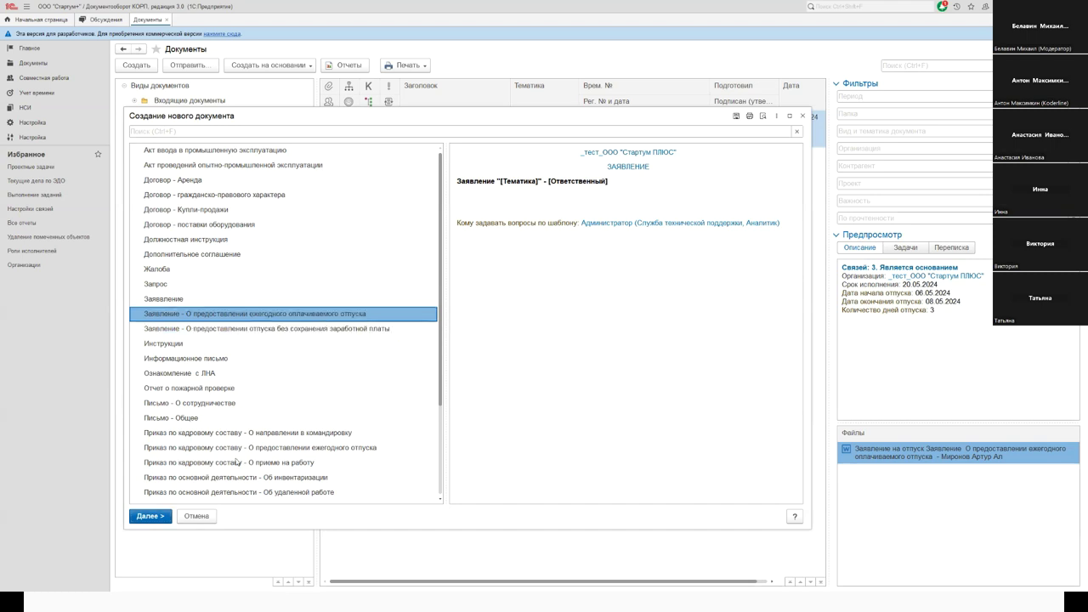
left_click(168, 521)
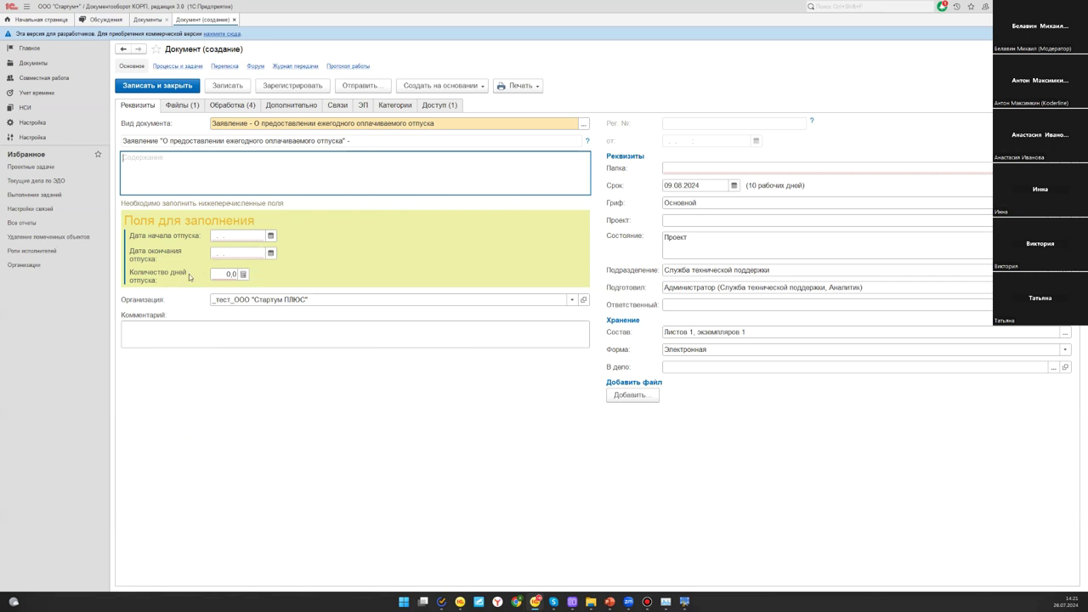
Set the application's folder (Папка) to Общая
left_click(671, 168)
left_click(680, 180)
left_click(272, 243)
left_click(271, 238)
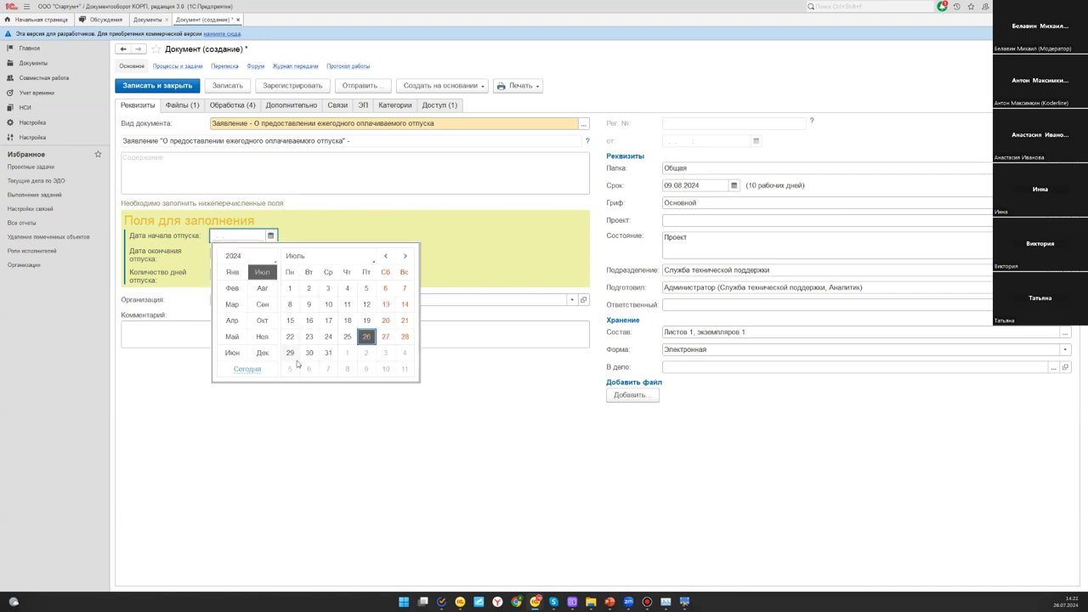
left_click(552, 235)
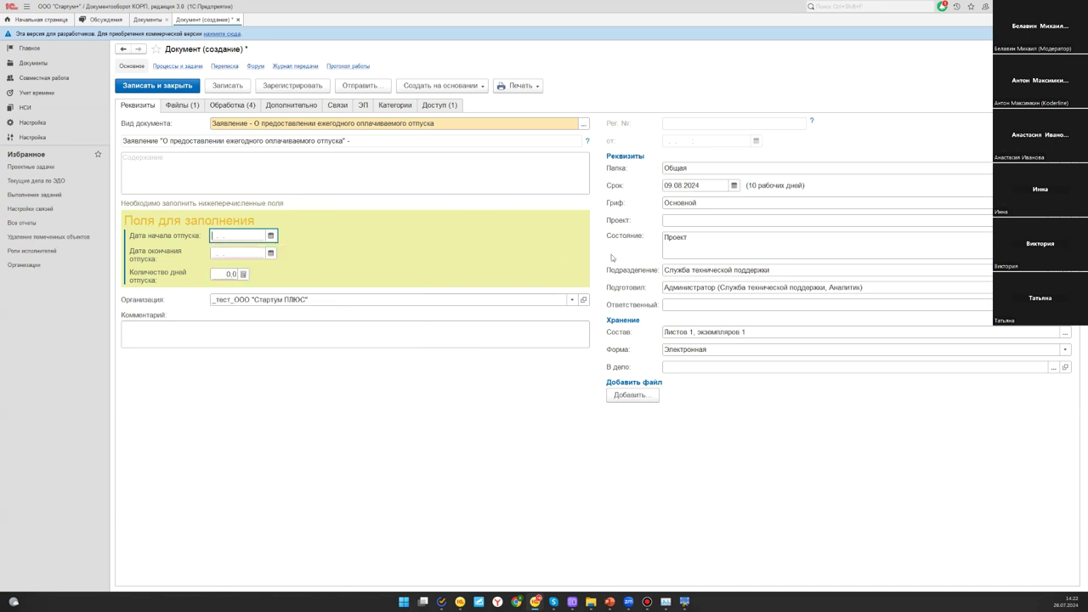
Assign the leading specialist from ВУС as the responsible employee and clear the department (Подразделение)
left_click(690, 305)
left_click(703, 320)
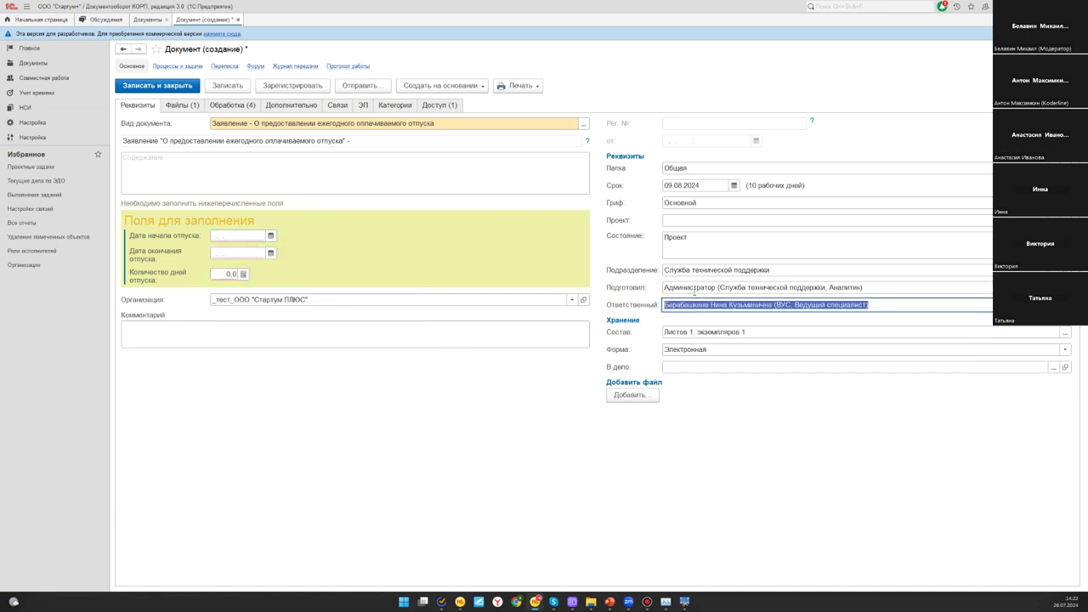
left_click(703, 270)
key("BackSpace")
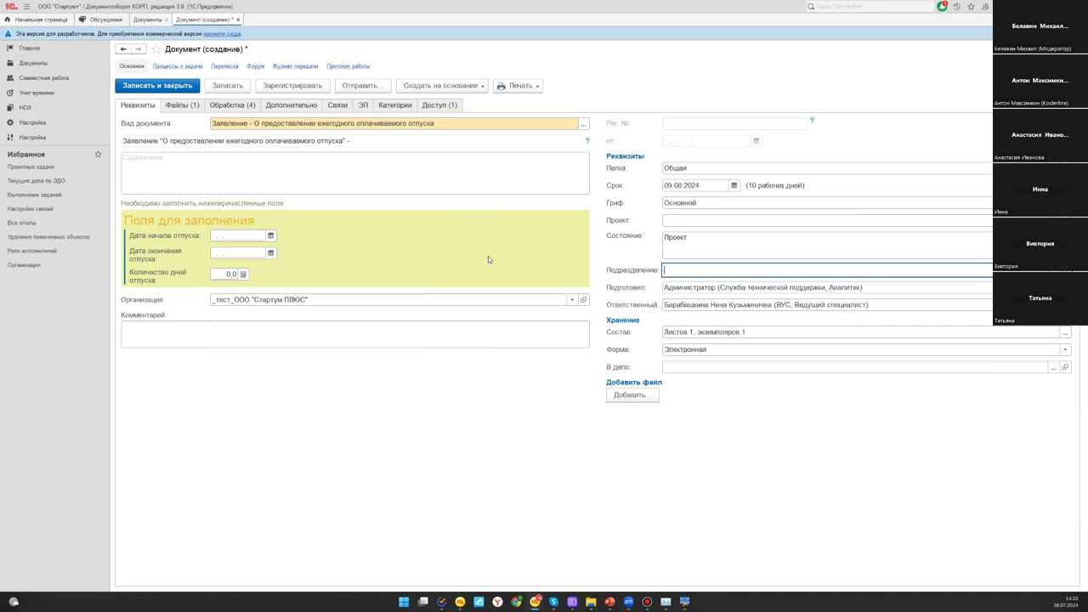
Set the leave to start on 29.07.2024 and end on 01.08.2024, with a duration of 5 days
left_click(269, 237)
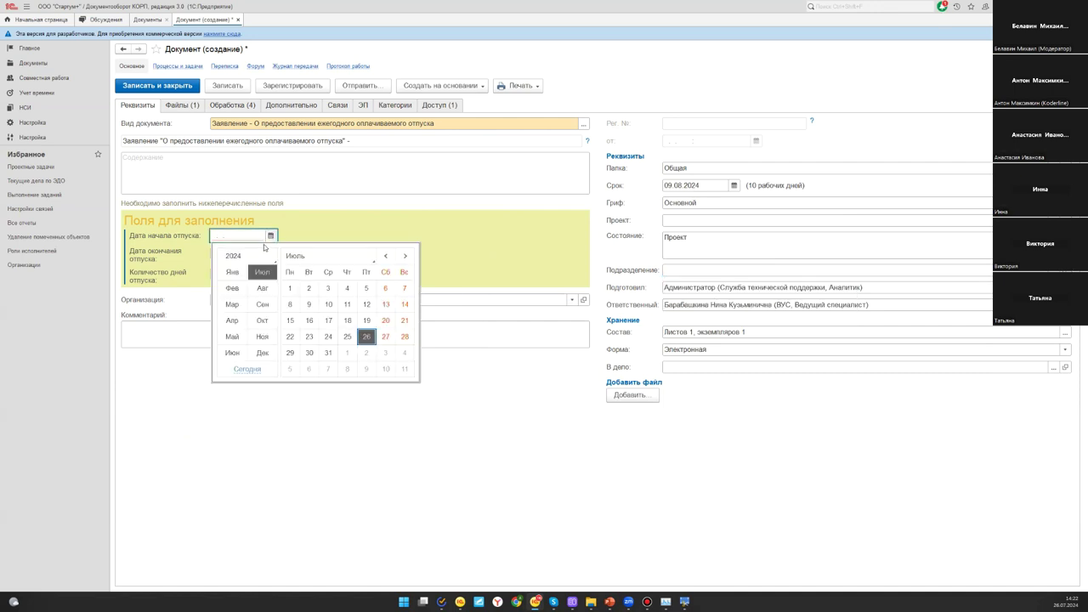
left_click(289, 353)
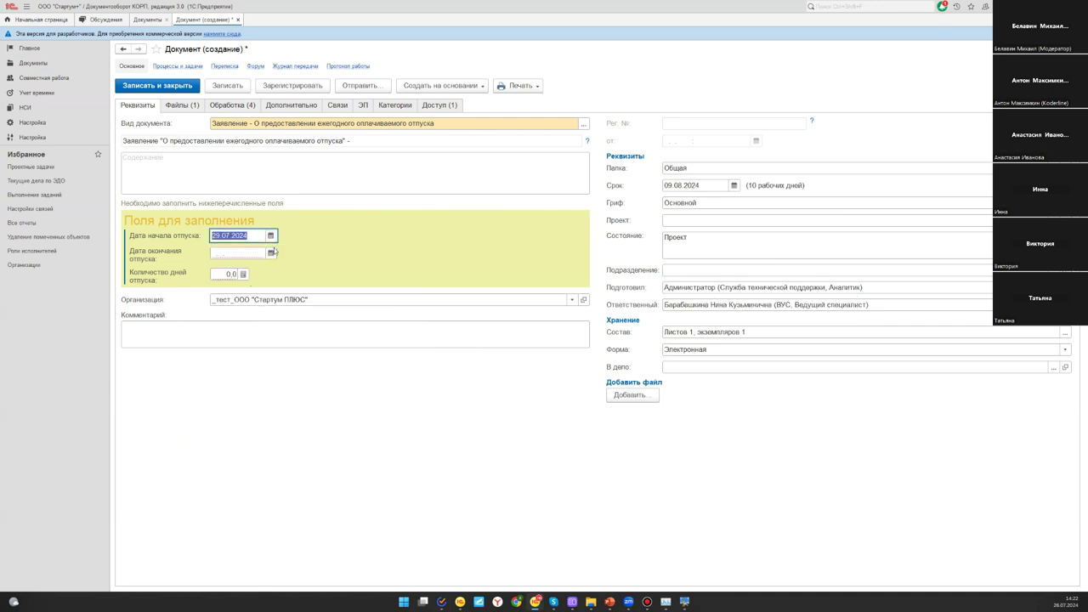
left_click(270, 253)
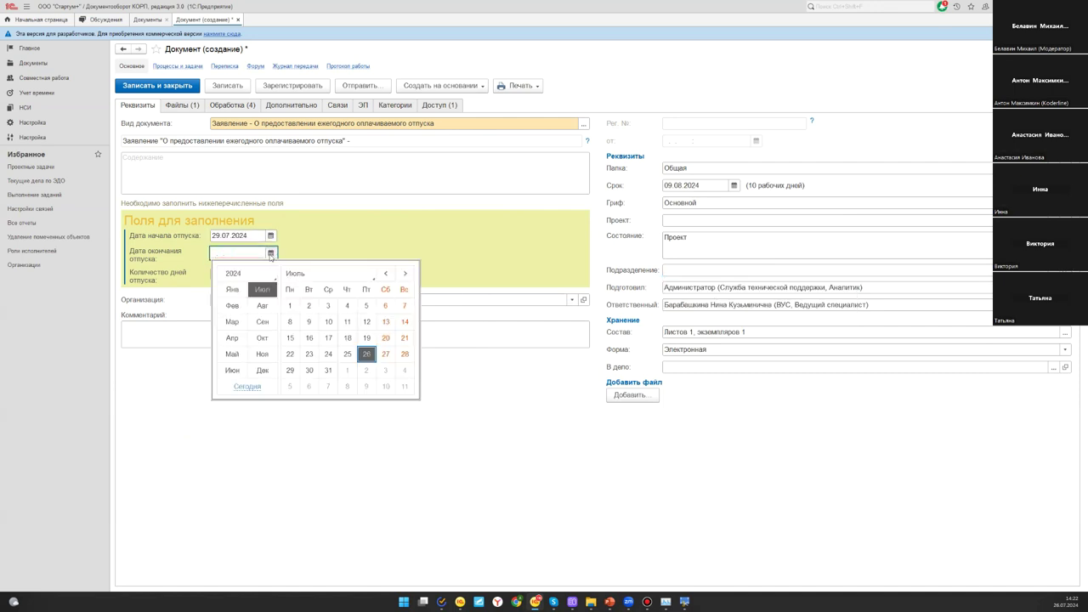
left_click(347, 370)
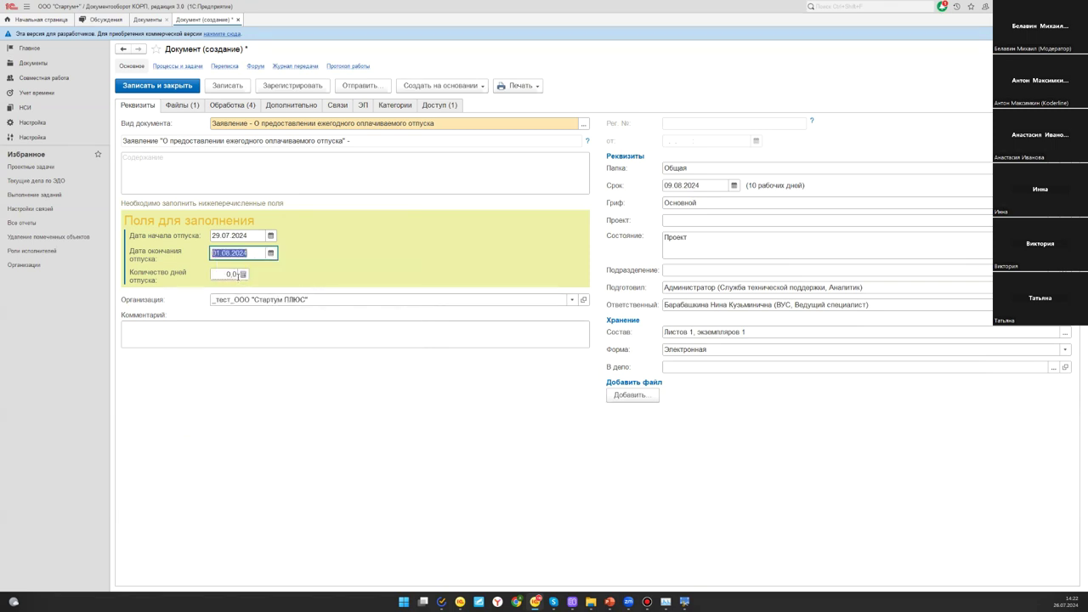
left_click(242, 274)
left_click(285, 367)
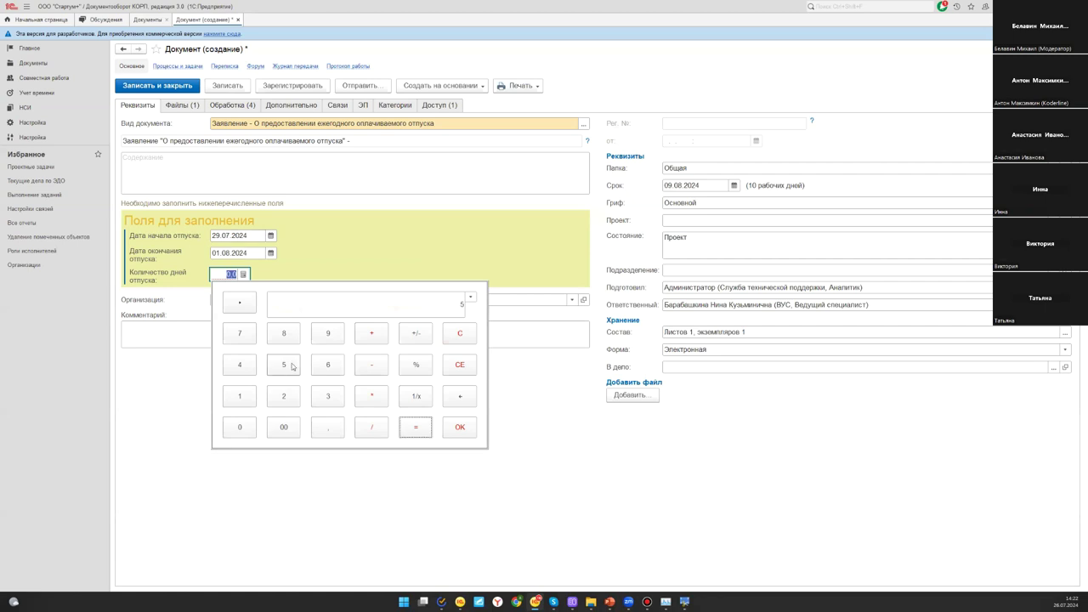
left_click(460, 427)
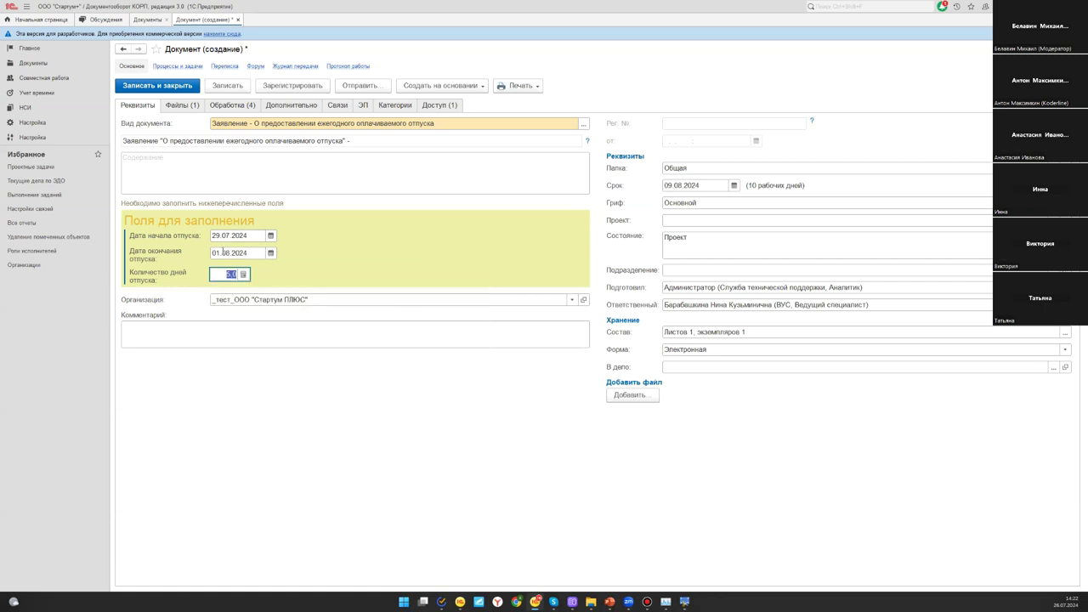
left_click(228, 275)
Start processing the leave application and try to open its first action, assigned to Р_кадровый работник
left_click(226, 109)
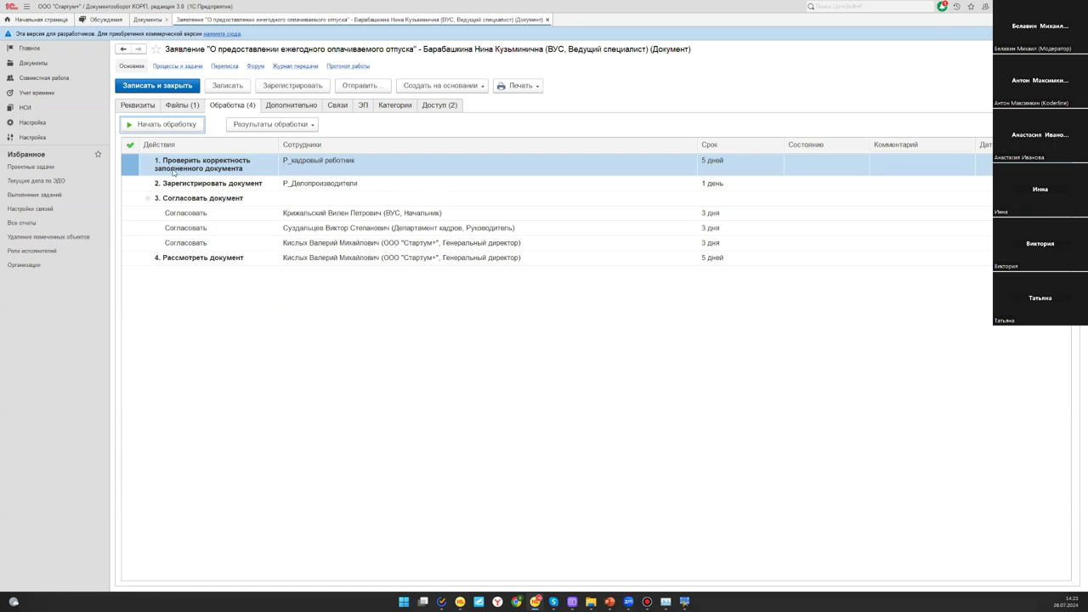
left_click(190, 128)
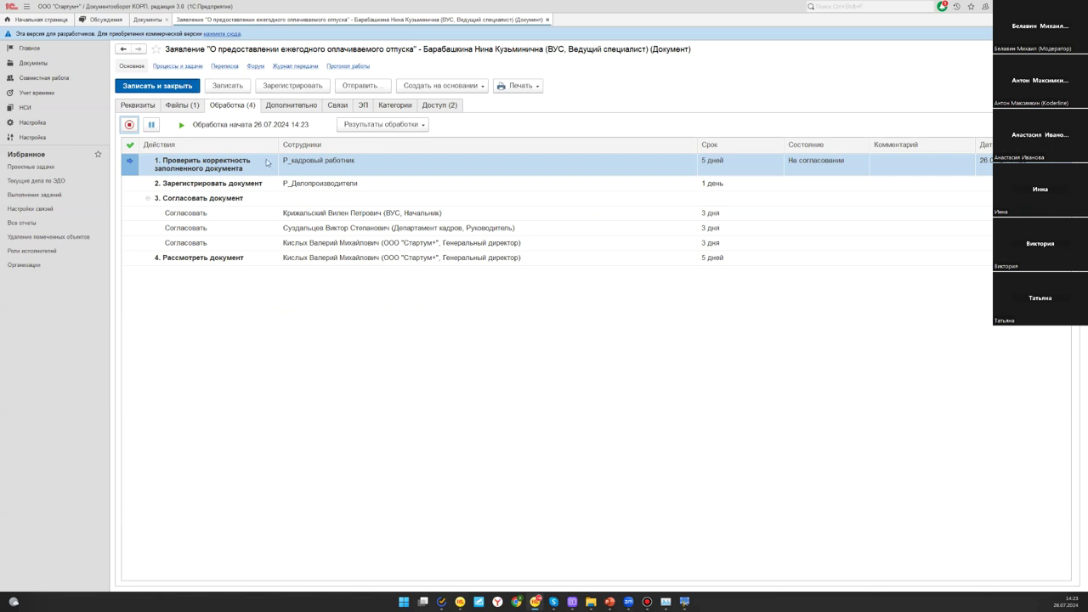
left_click(453, 162)
double_click(453, 162)
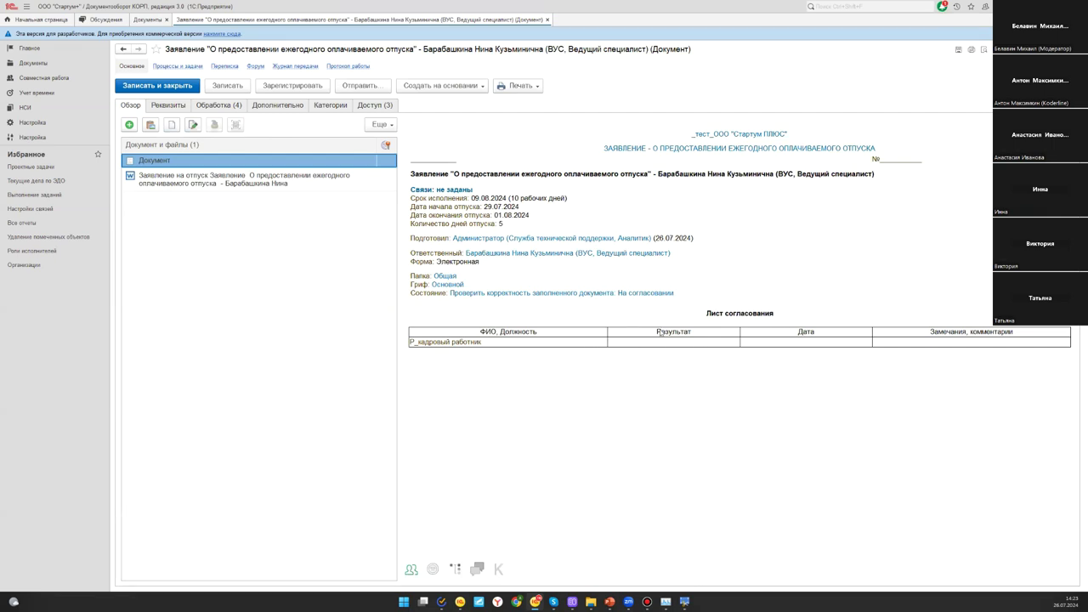
Review the application's processing actions, its details and the preview of the attached leave application file
left_click(211, 108)
left_click(393, 167)
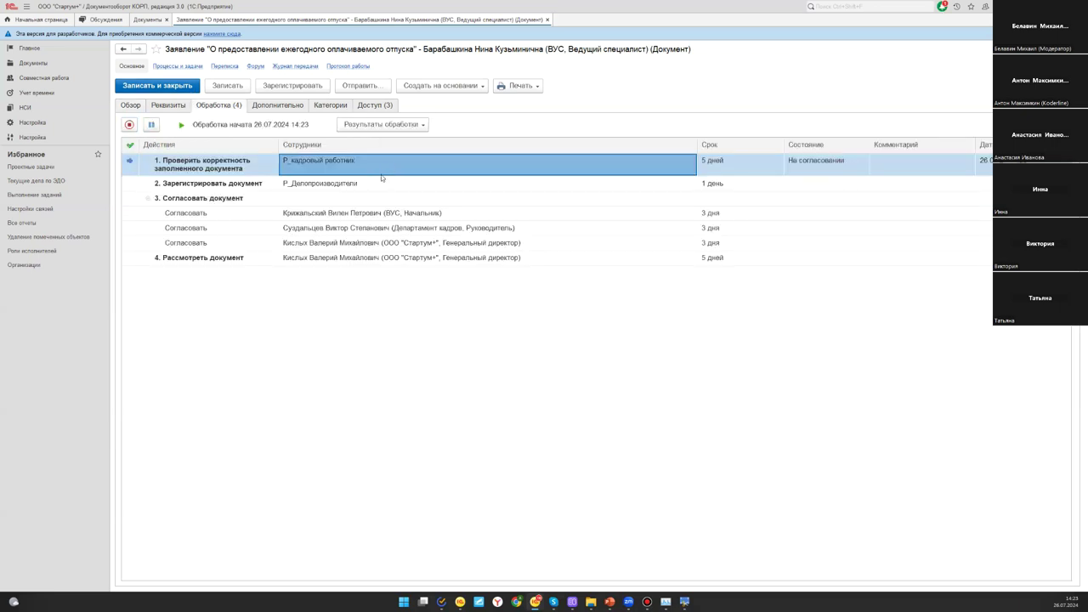
left_click(229, 171)
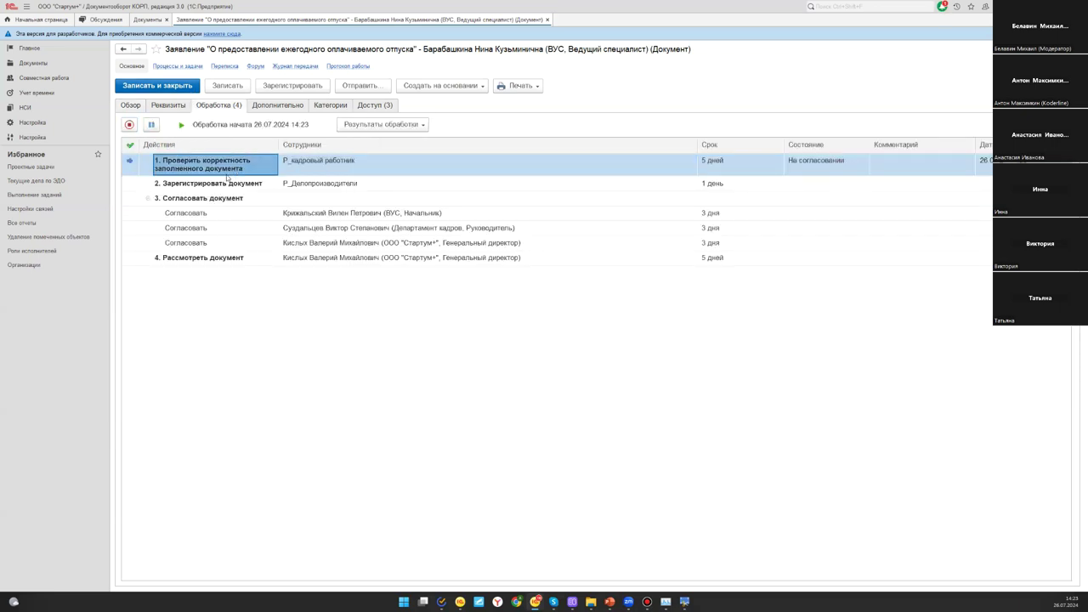
left_click(174, 106)
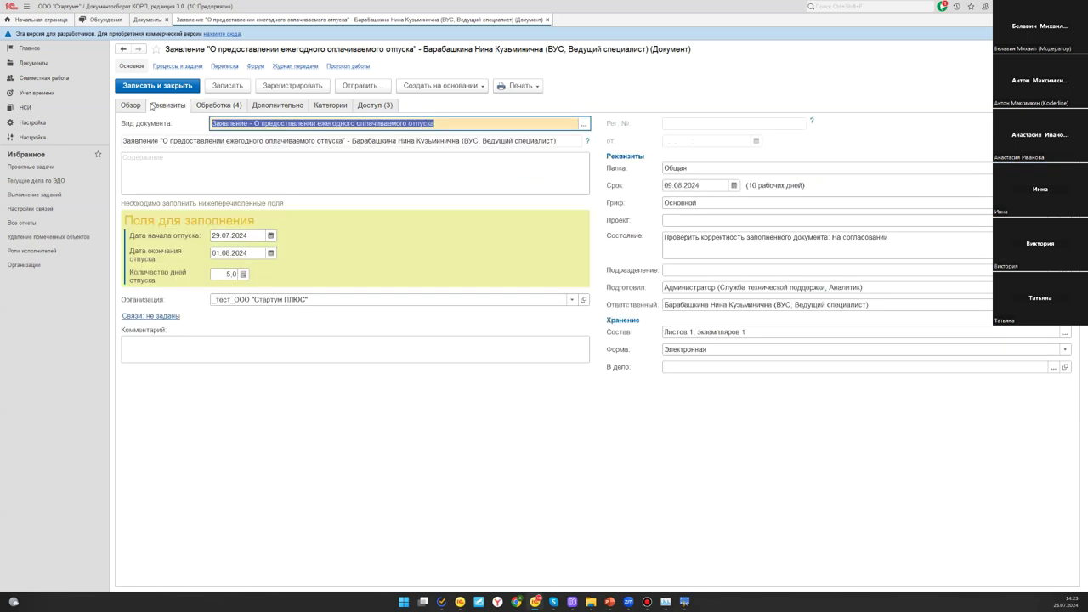
left_click(130, 104)
left_click(161, 180)
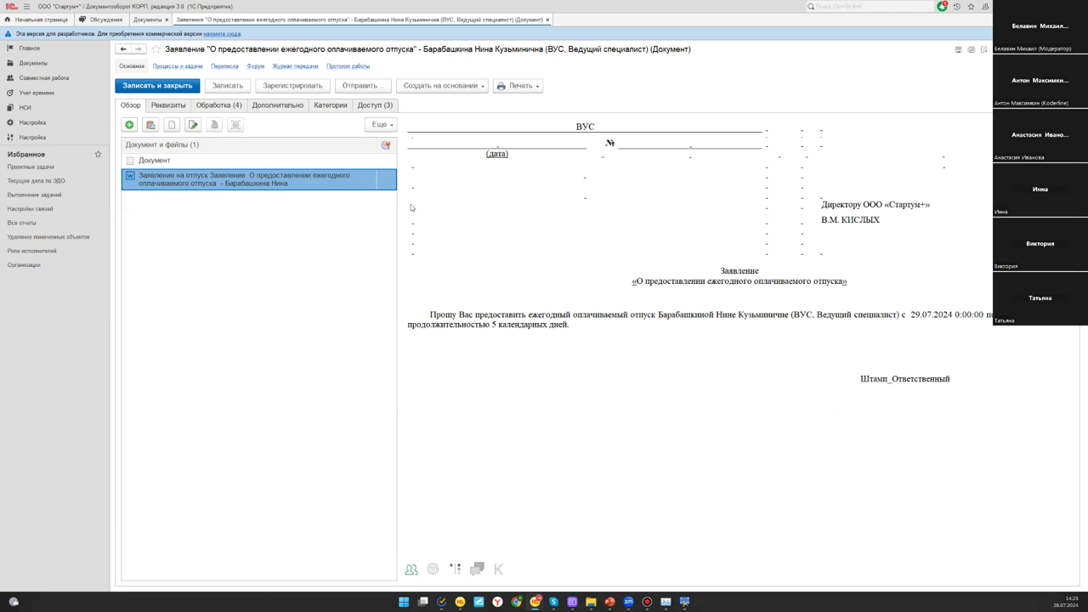
Open the attached leave application in Word for viewing only, read it in print layout and close it
double_click(326, 185)
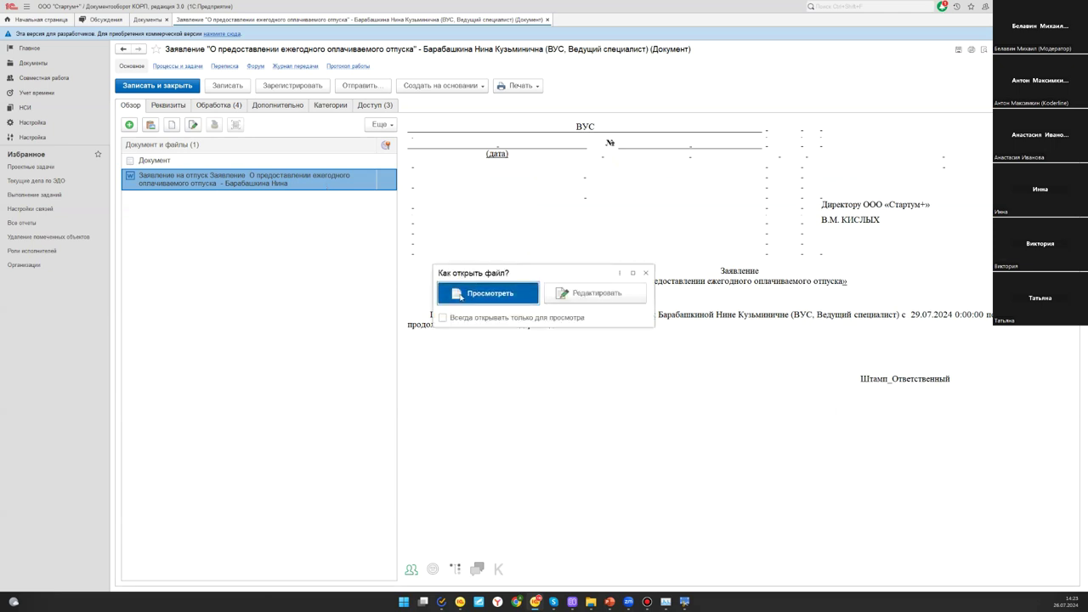
left_click(489, 291)
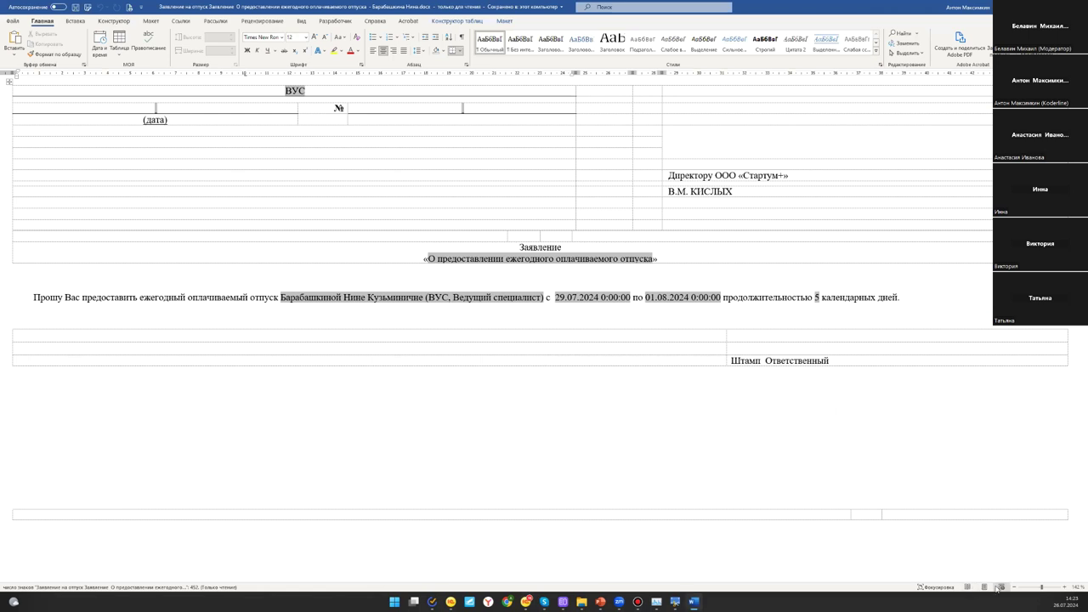
left_click(983, 587)
scroll(578, 301, "down", 5)
scroll(684, 425, "up", 5)
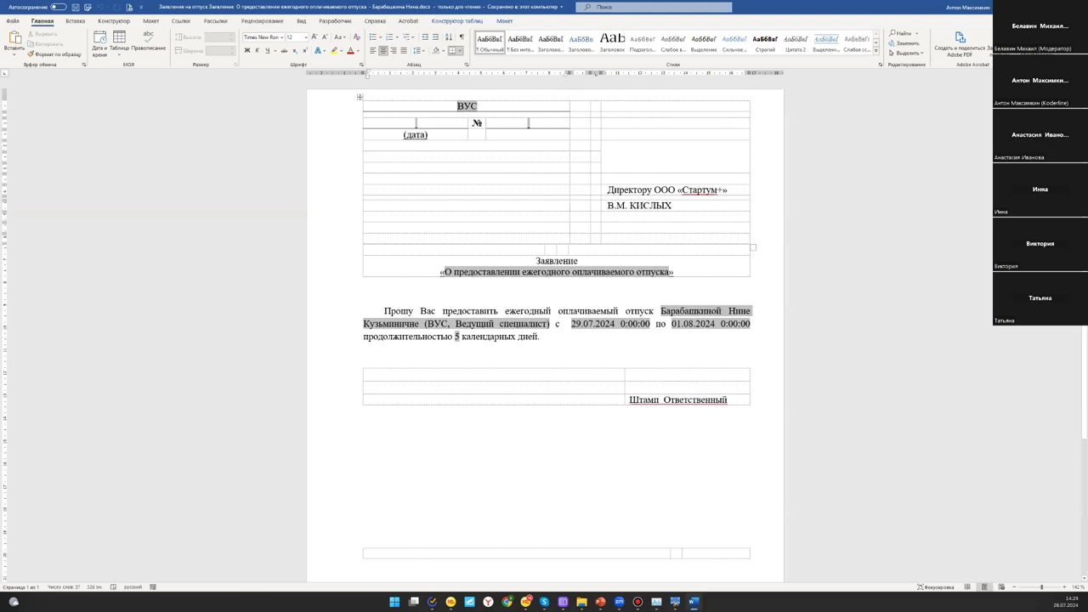
key("alt+F4")
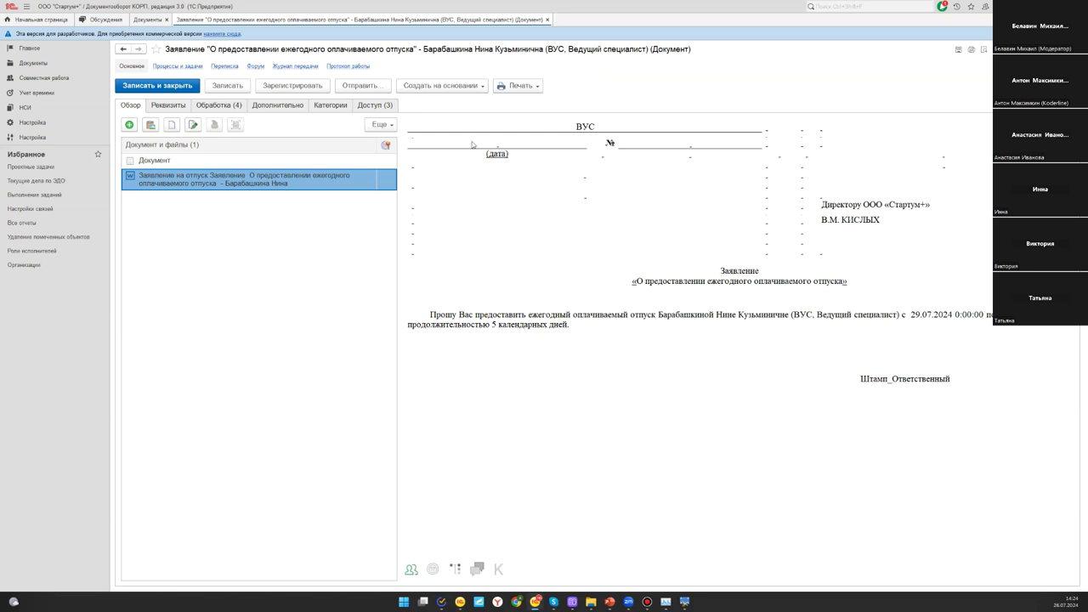
In the approval form of the first processing action, add the remark "Остаток только 3 дня" to the number of leave days
left_click(236, 106)
double_click(367, 175)
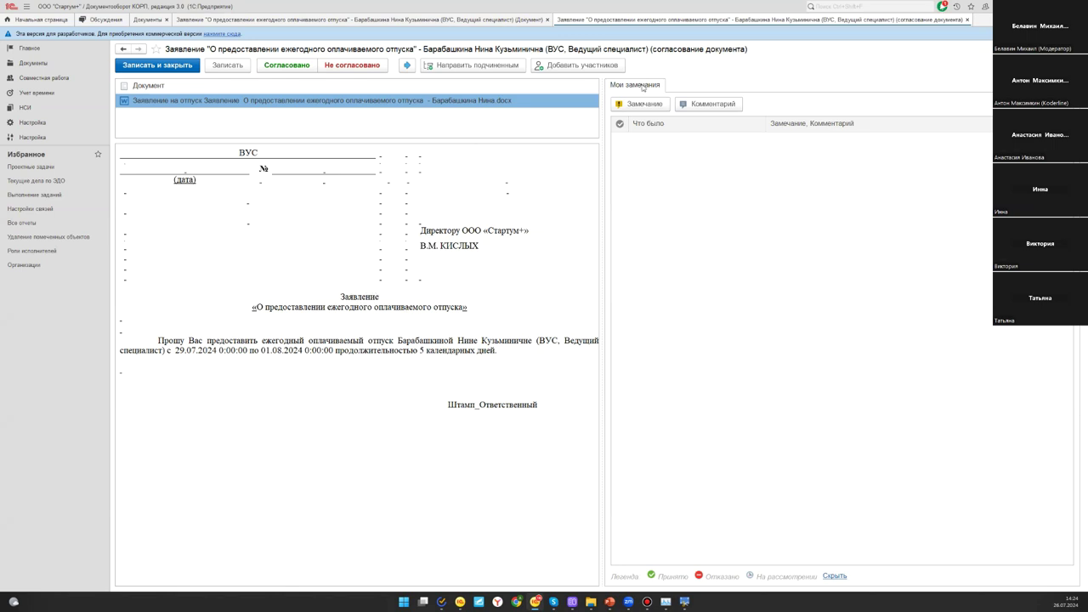
left_click(408, 355)
mouse_move(420, 351)
left_mouse_down()
mouse_move(425, 374)
mouse_move(425, 351)
left_mouse_up()
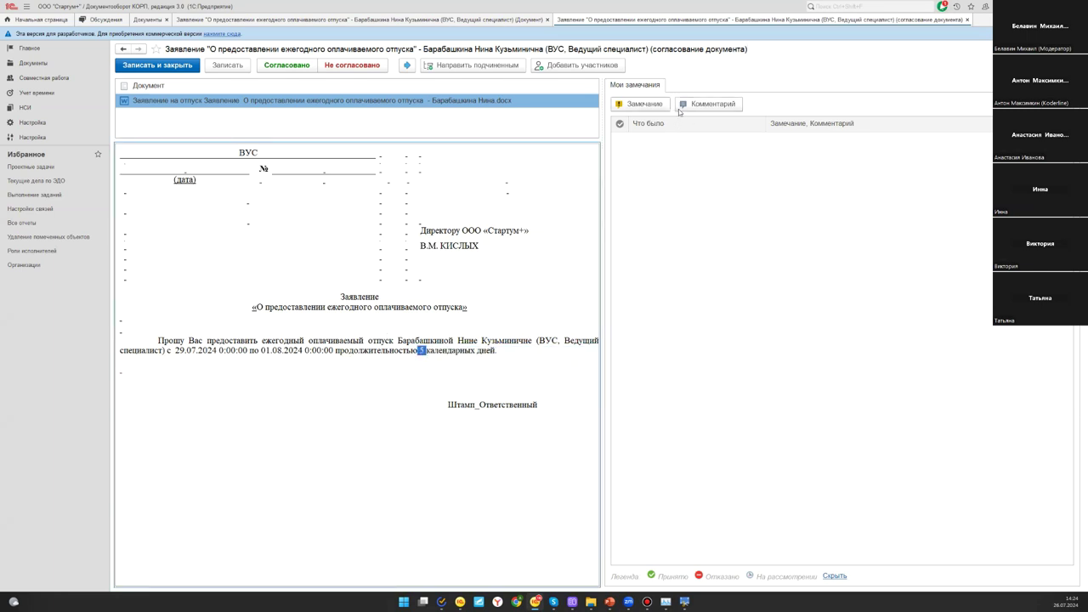
left_click(639, 103)
type("Остаток только")
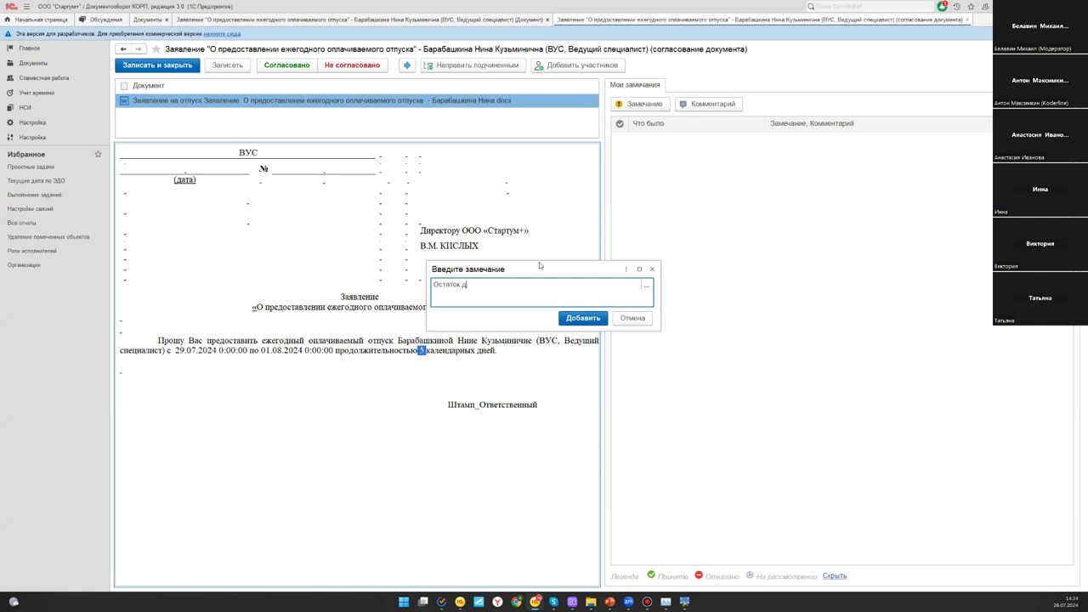
type(" 3 дня")
left_click(583, 318)
left_click(314, 389)
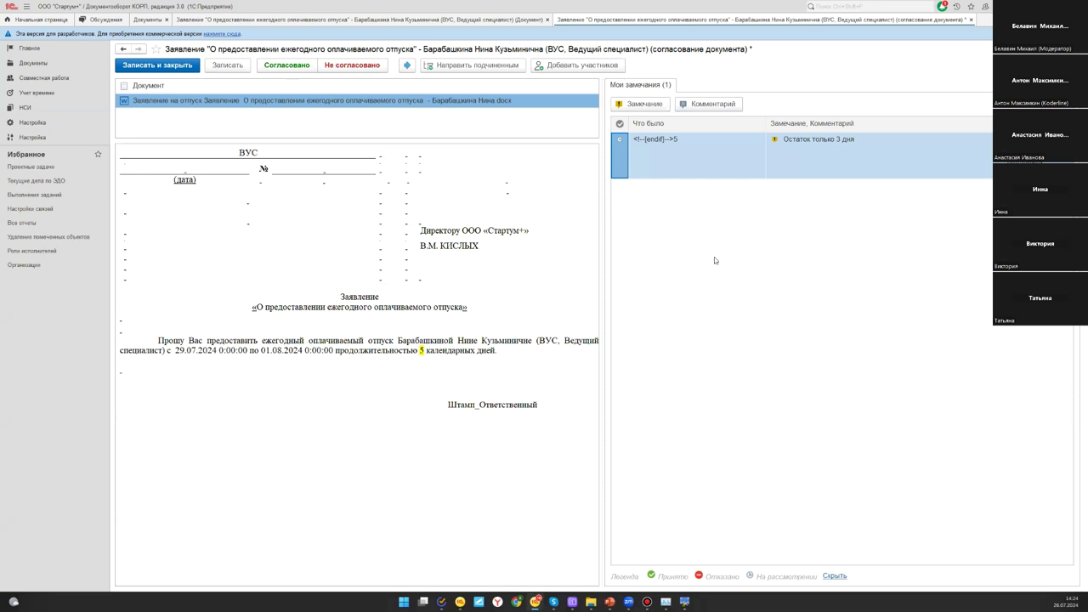
left_click(812, 151)
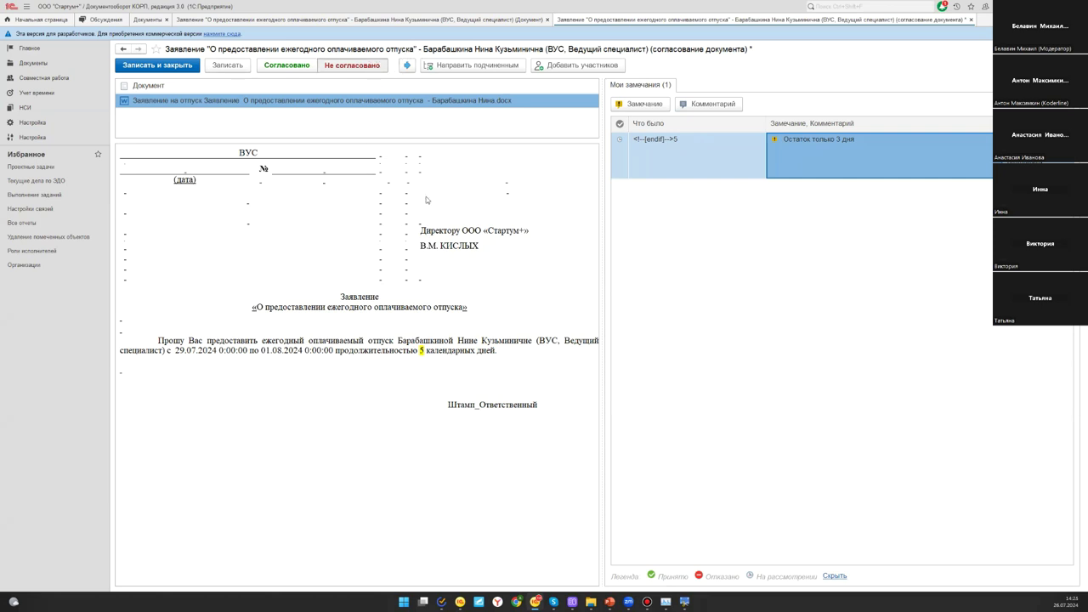
Submit the application's first approval as not approved and add a time record of 00:15 for the check
key("ctrl+Return")
left_click(509, 311)
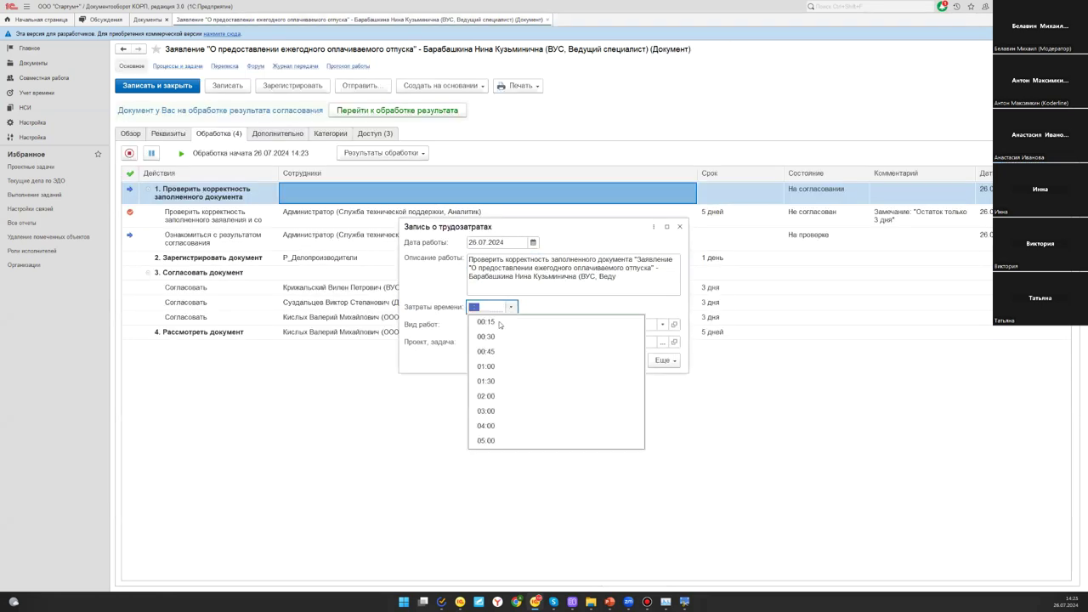
left_click(512, 322)
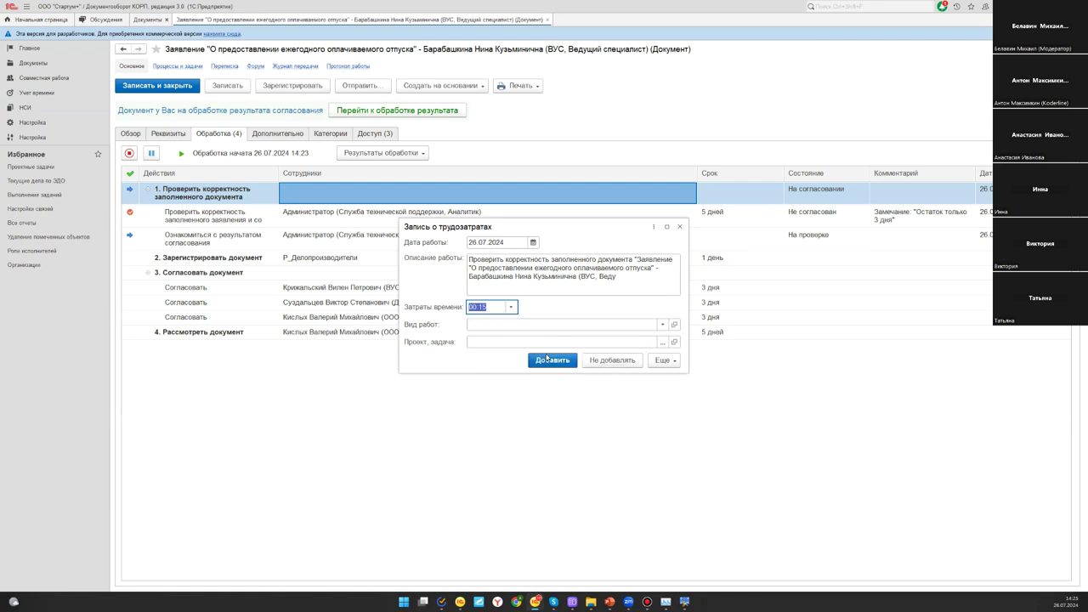
left_click(553, 360)
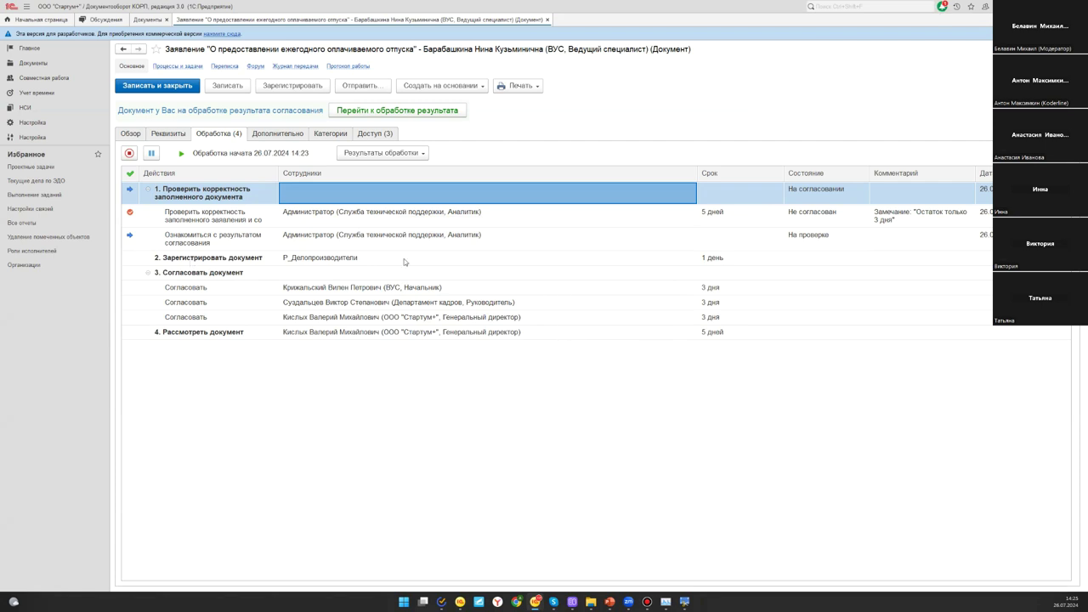
Open the approval-result review task from the "Без проекта" tasks assigned to me and go to handling its remark
left_click(336, 219)
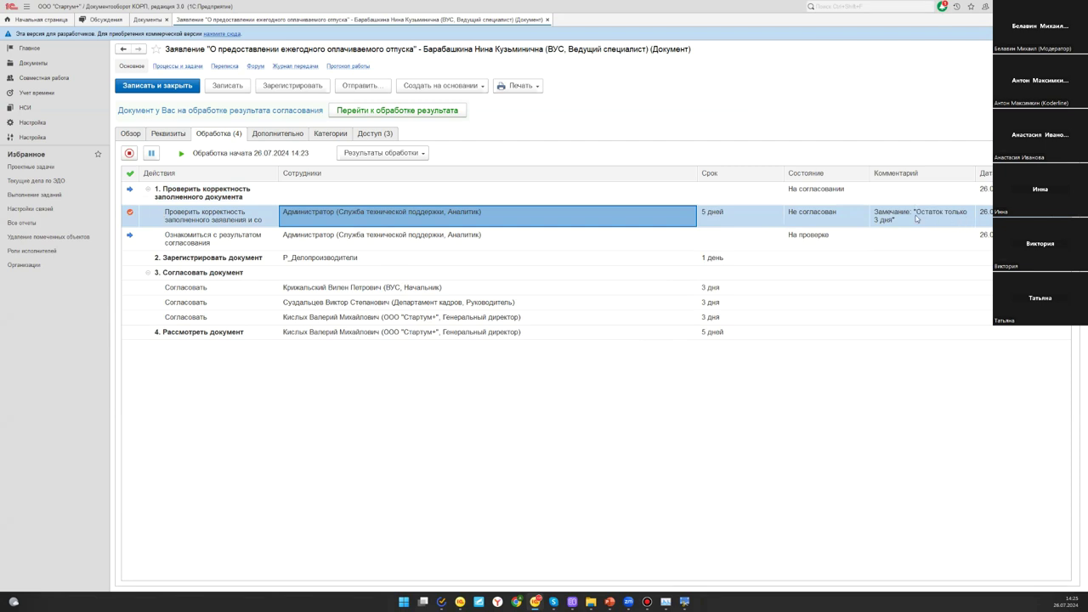
left_click(284, 239)
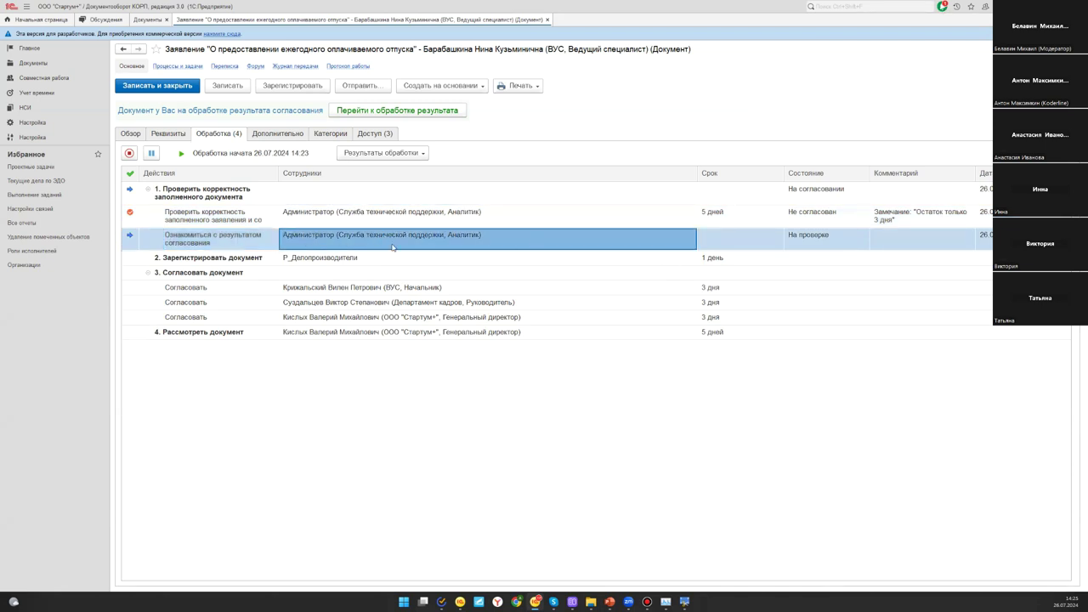
left_click(59, 19)
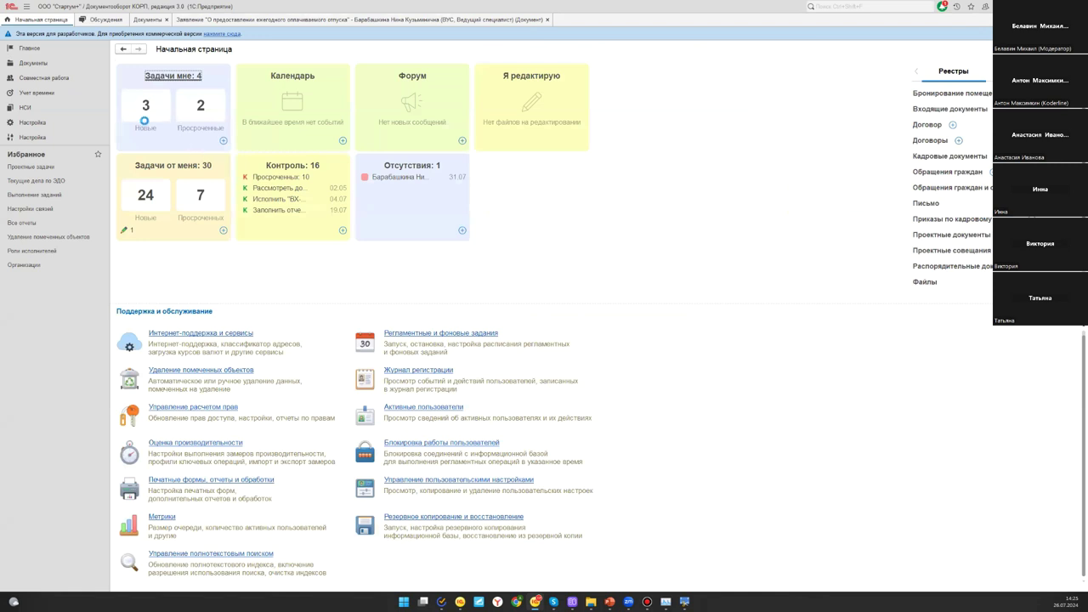
left_click(147, 110)
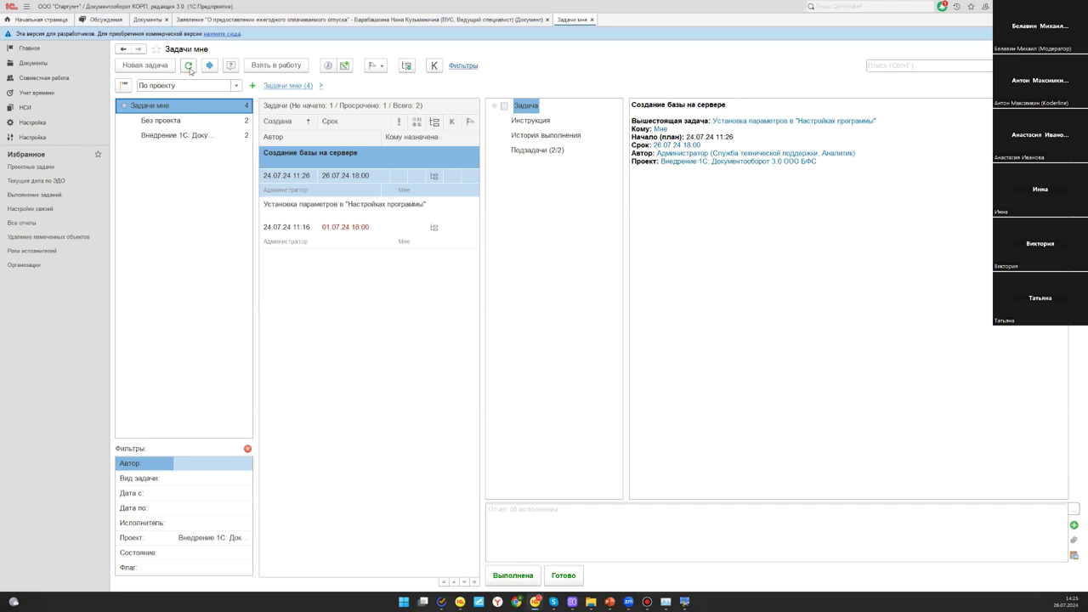
left_click(183, 122)
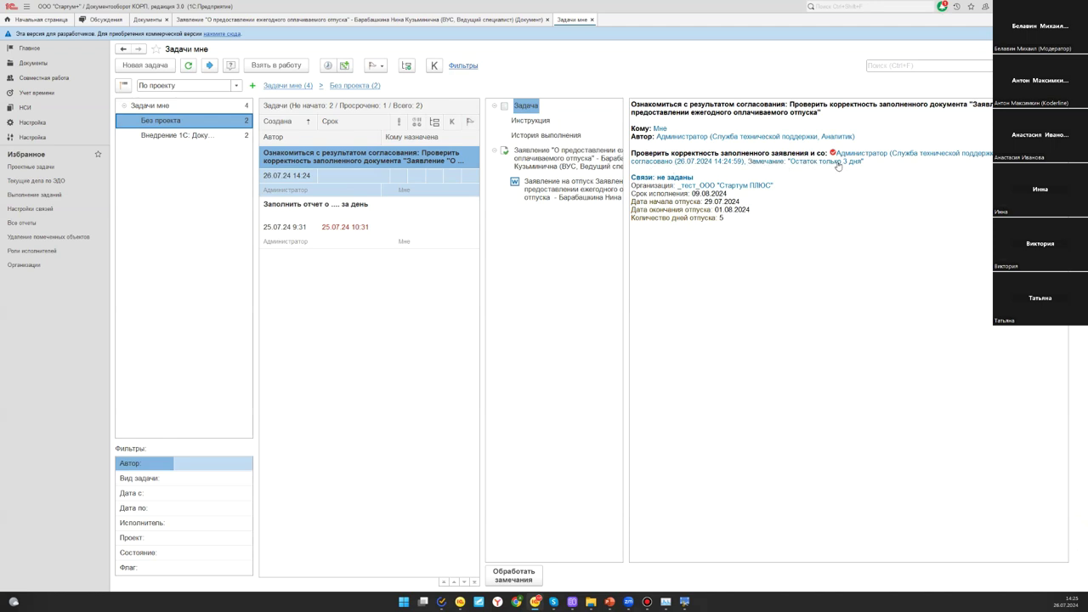
left_click(507, 577)
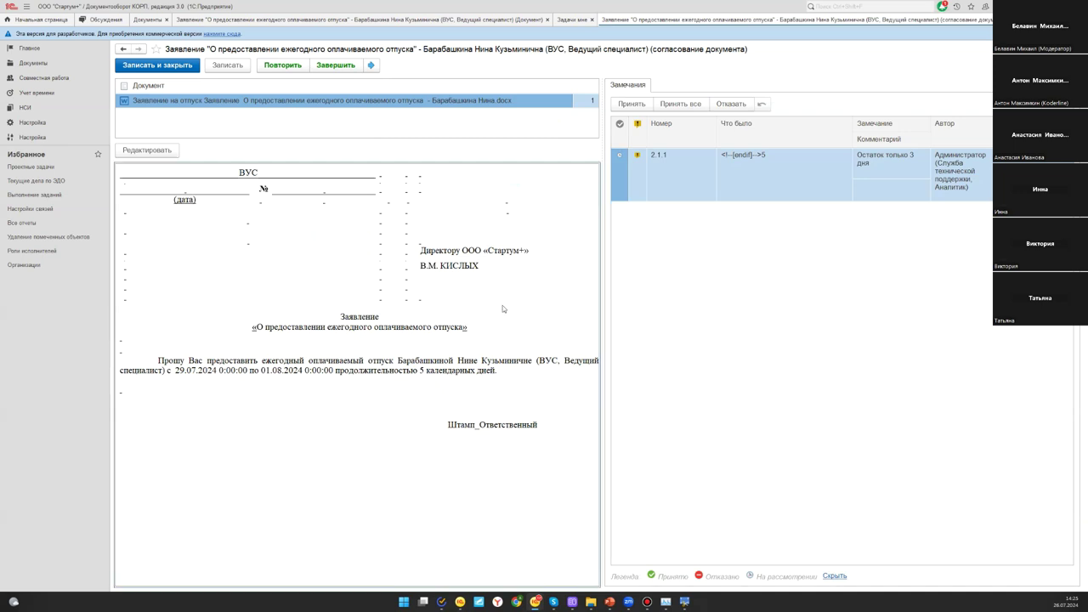
left_click(678, 167)
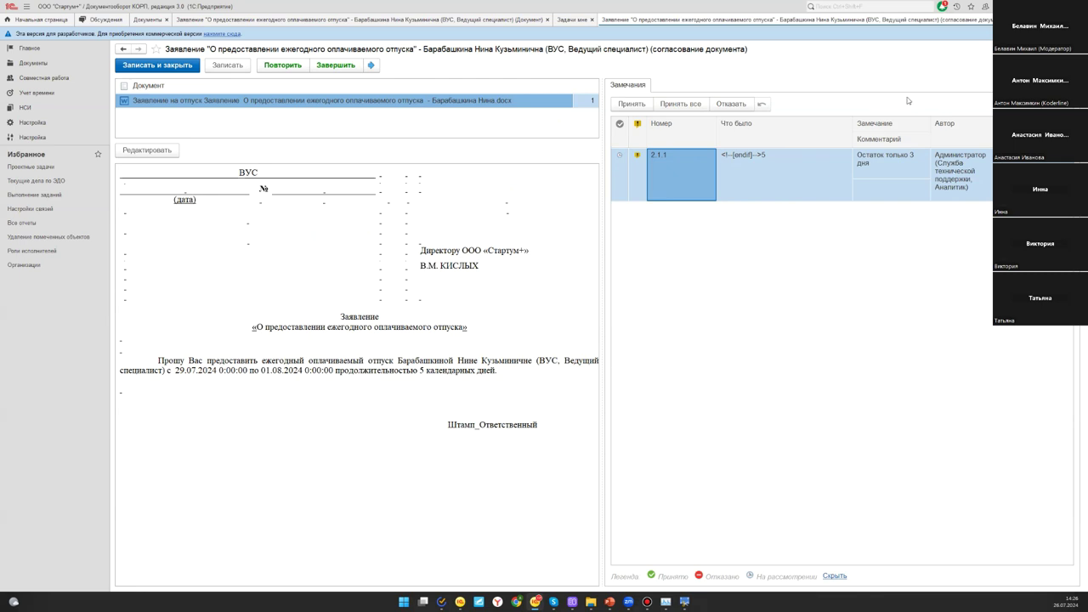
In the application's details, set the leave end date to 02.08.2024 and the number of leave days to 3, and save
double_click(188, 96)
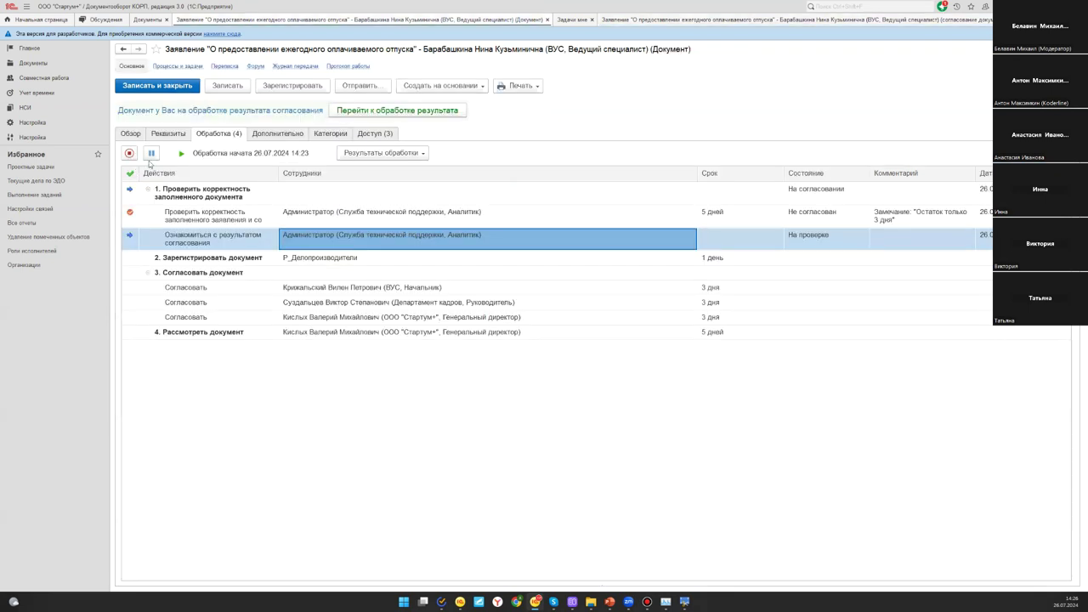
left_click(172, 135)
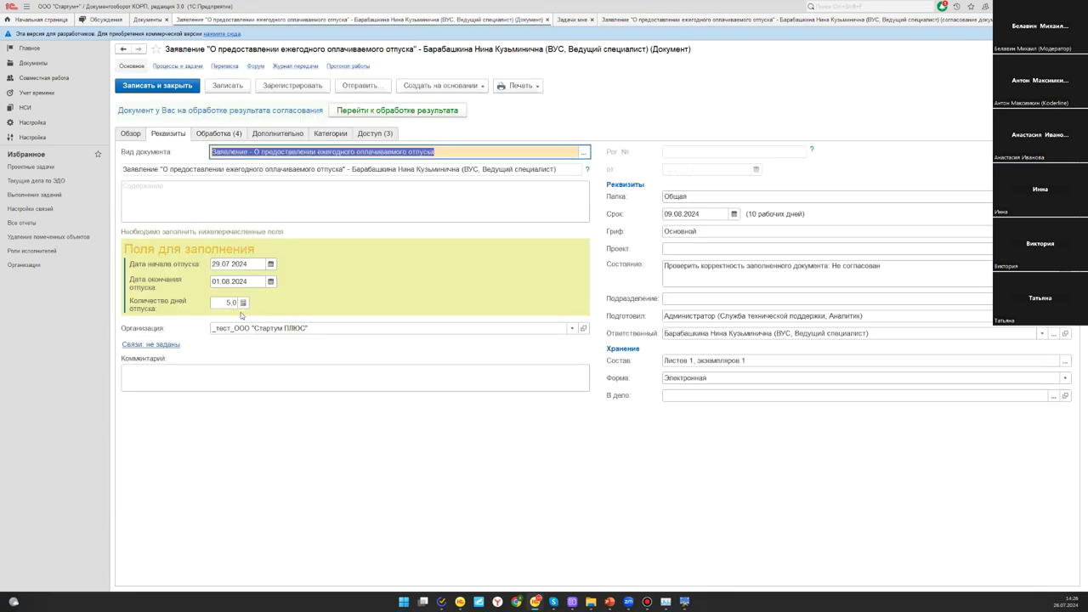
left_click(270, 281)
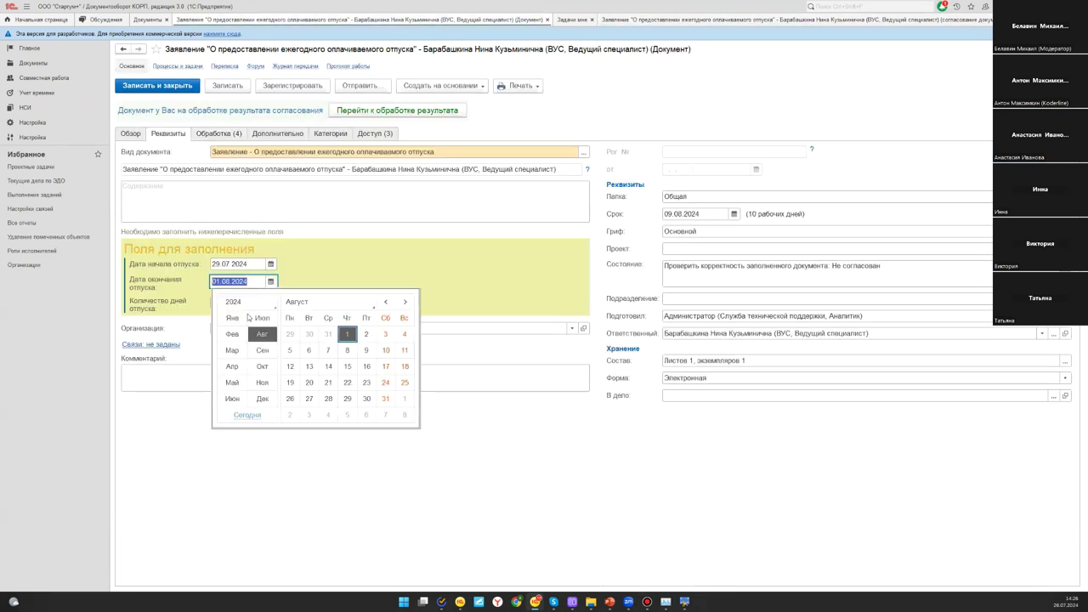
left_click(328, 398)
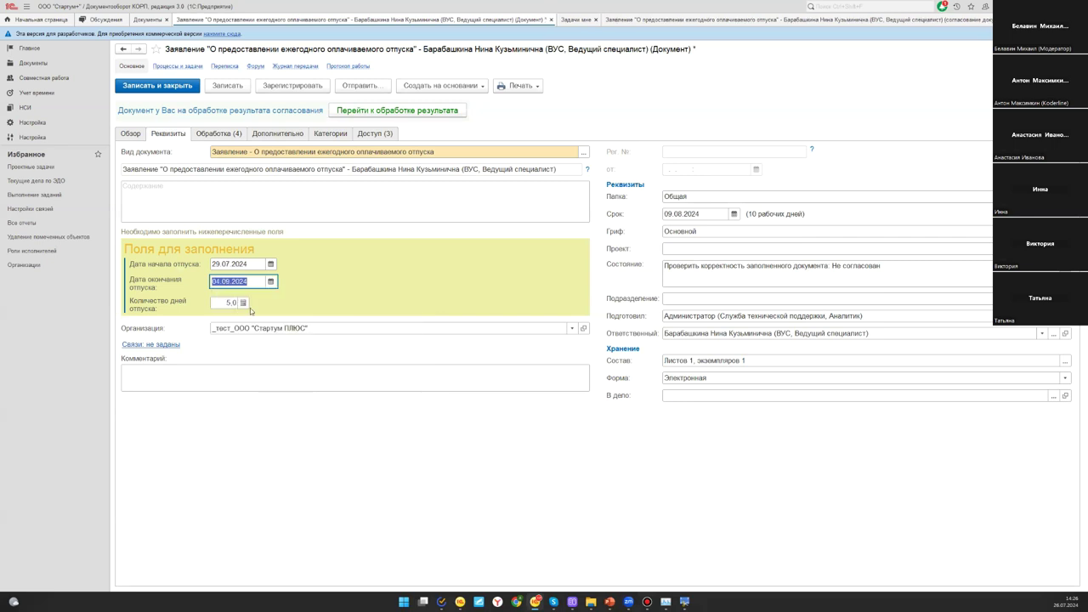
left_click(270, 281)
left_click(328, 399)
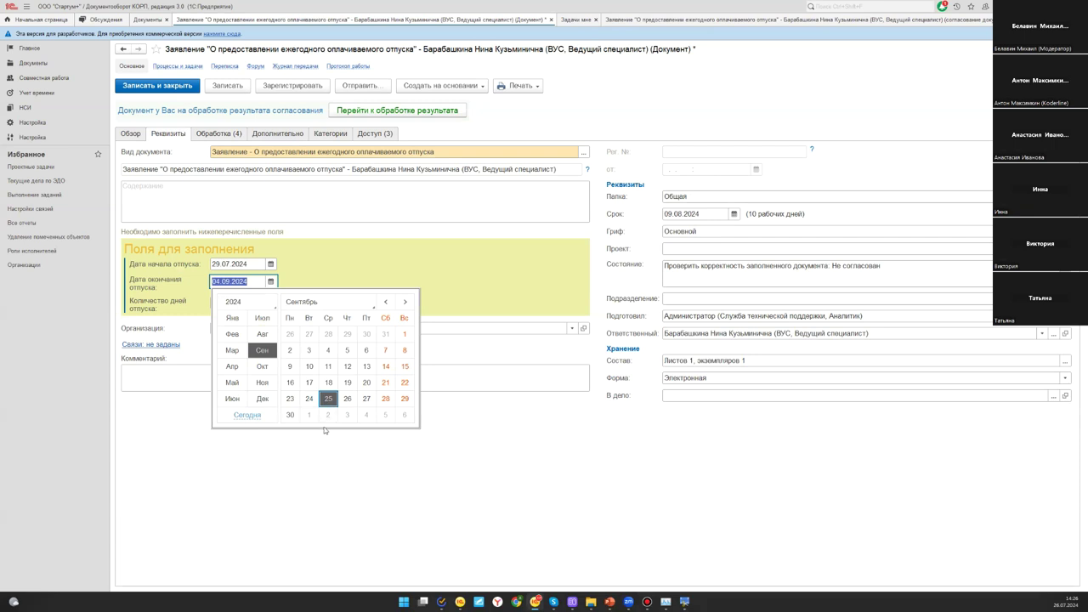
left_click(329, 416)
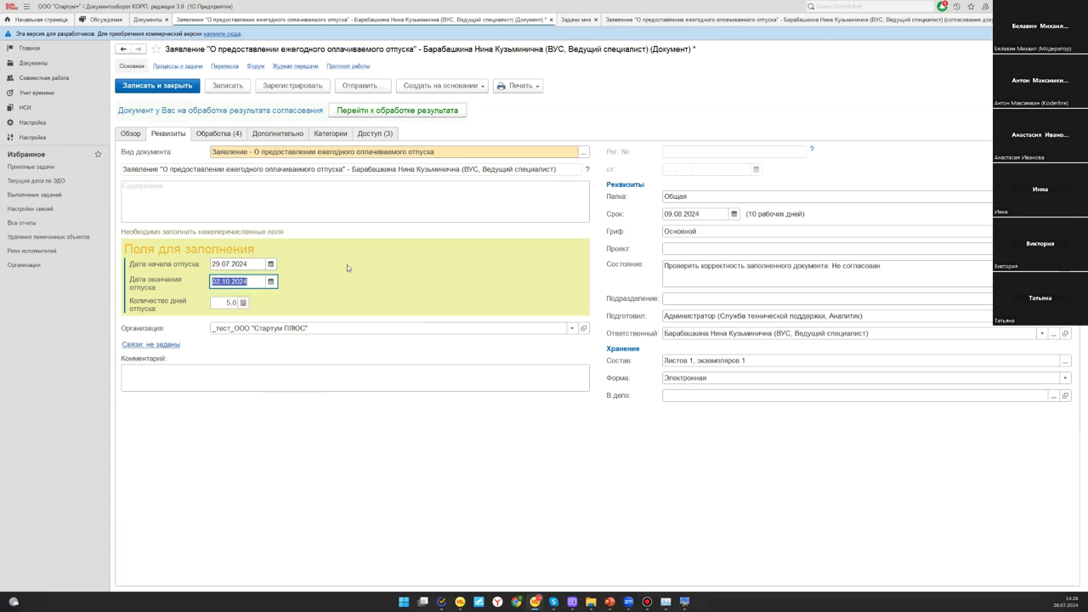
type("02.08.")
key("Tab")
type("3")
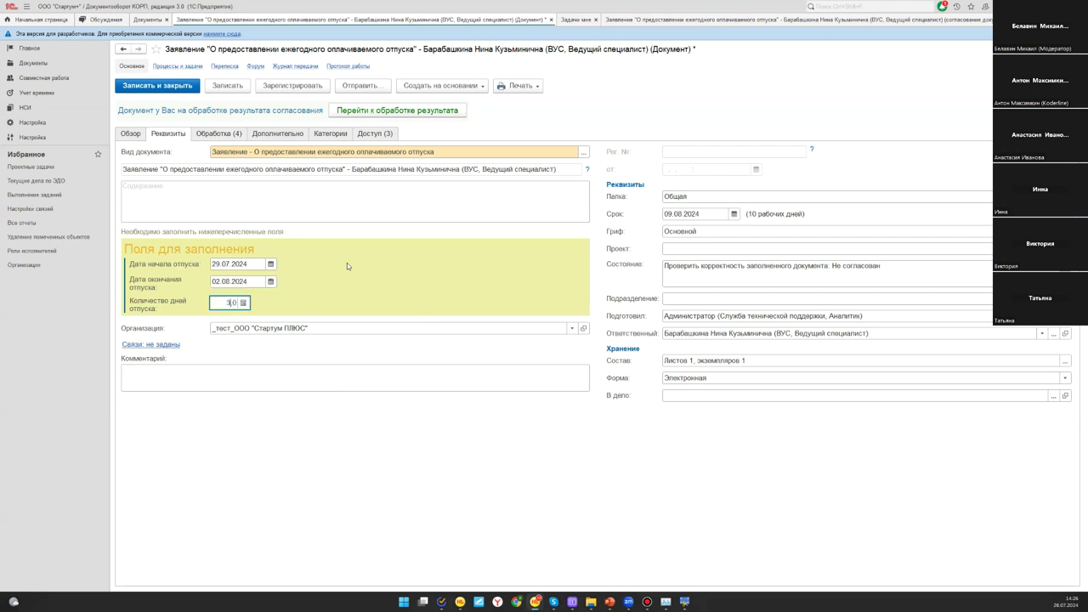
left_click(224, 86)
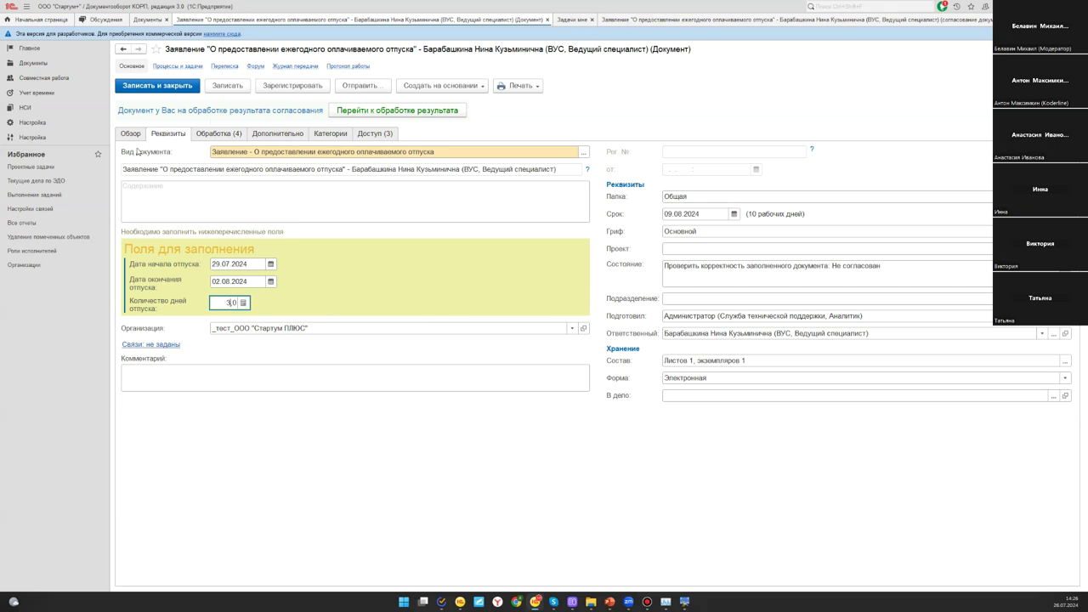
Check the leave dates and days in the attached file's preview, and refill the file with the document's data
left_click(135, 134)
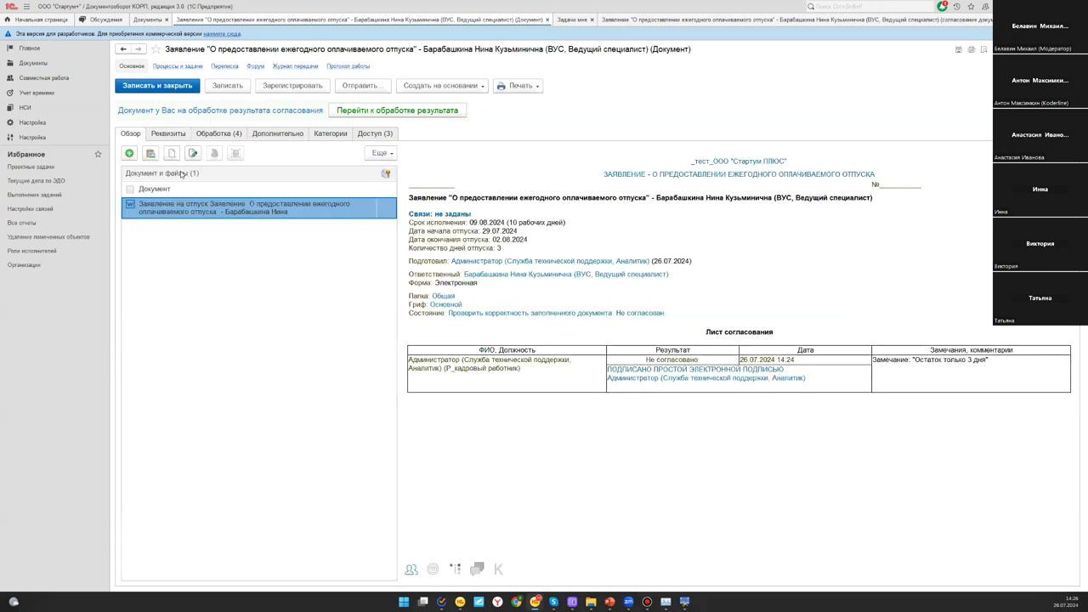
left_click(212, 207)
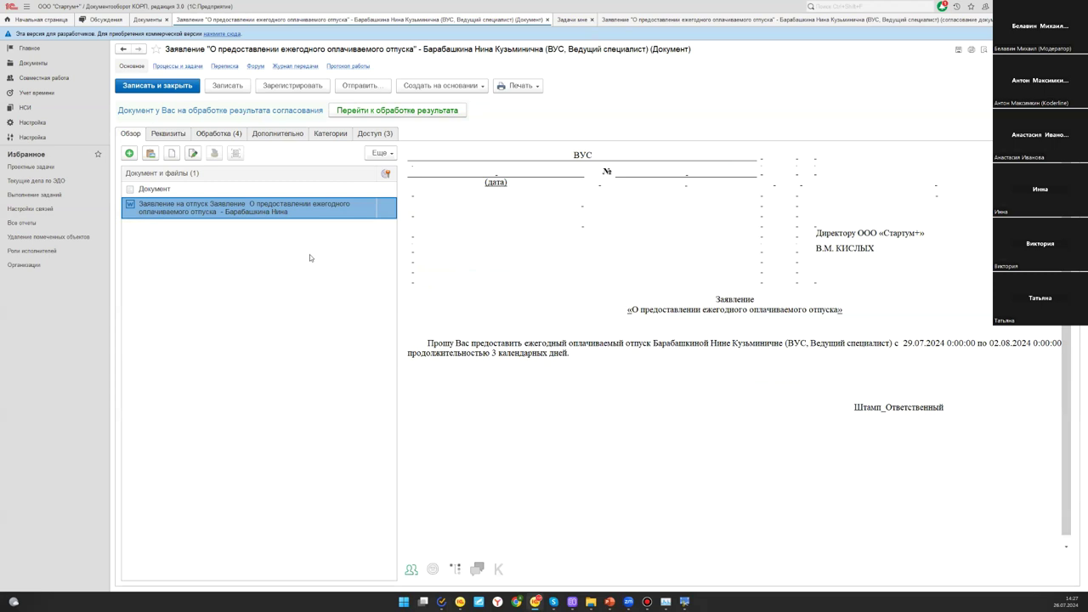
left_click(494, 353)
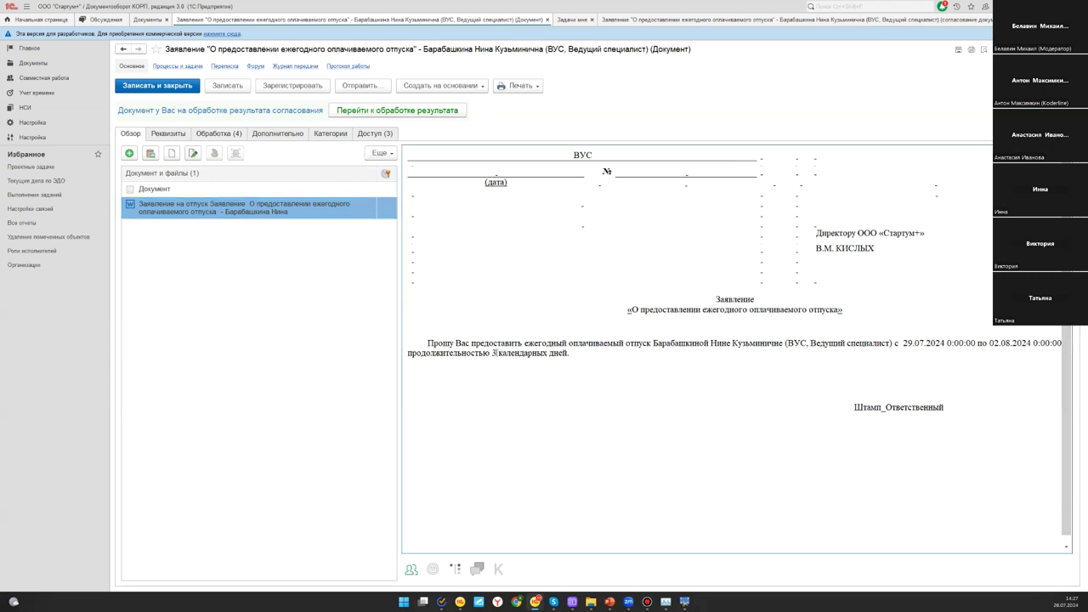
double_click(494, 353)
right_click(171, 215)
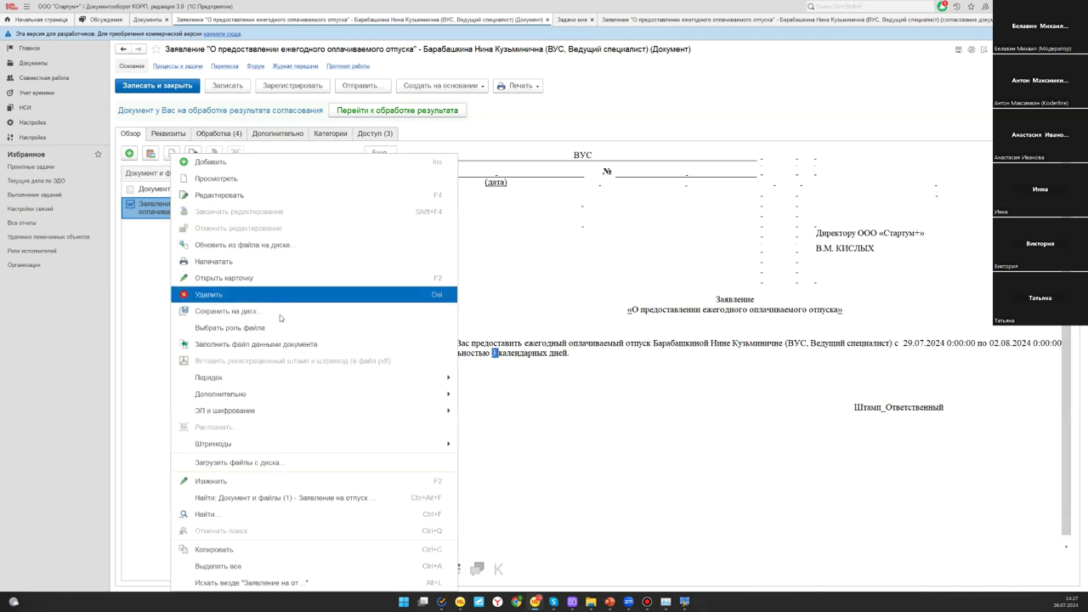
left_click(280, 346)
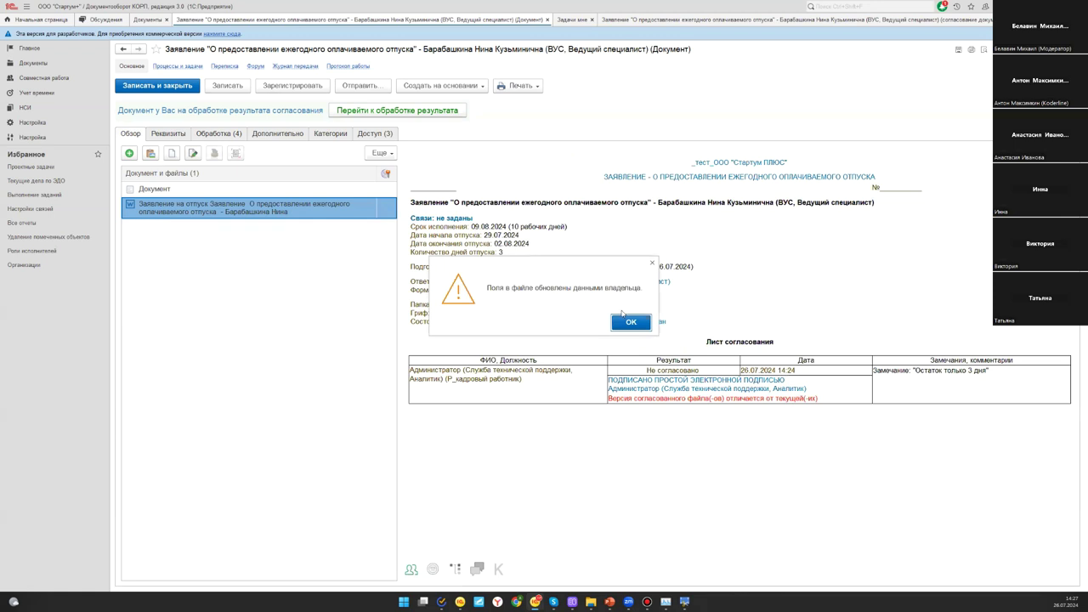
left_click(629, 321)
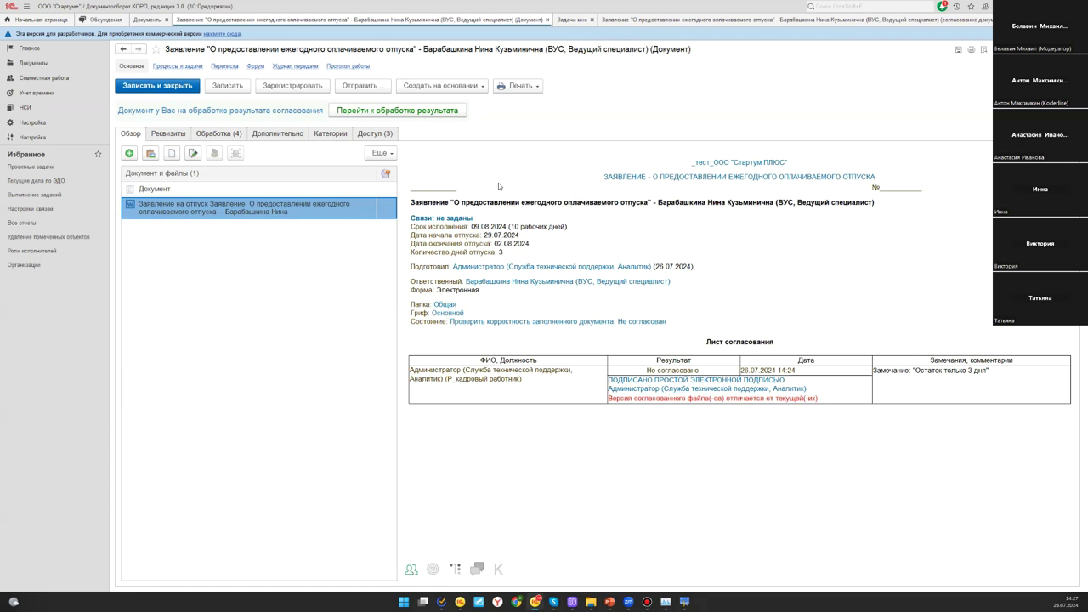
Accept all remarks on the application and repeat its approval with the same participants, including Р_кадровый работник
left_click(374, 111)
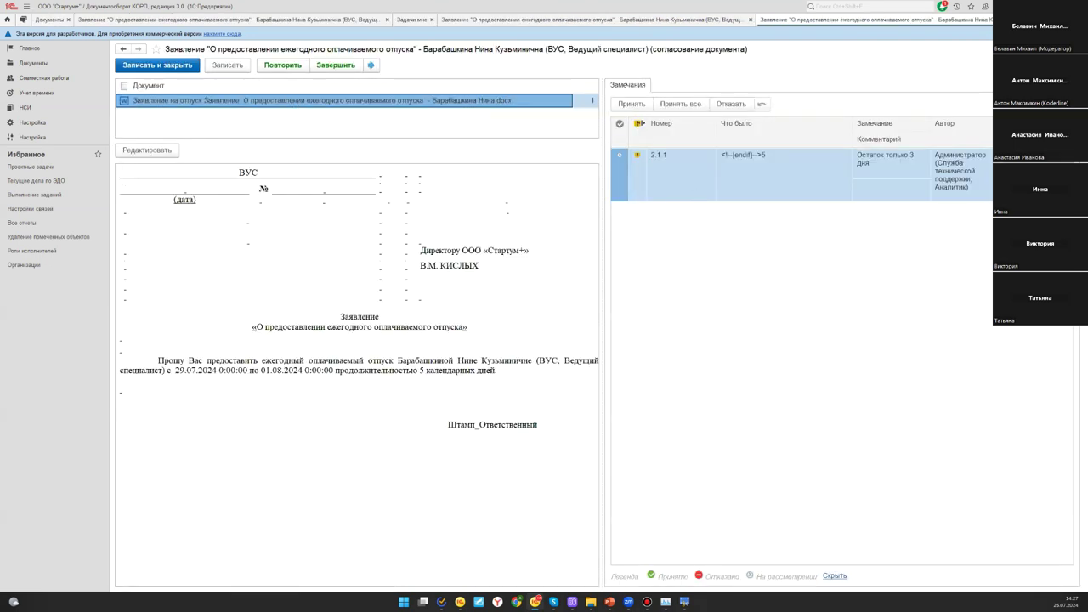
left_click(680, 103)
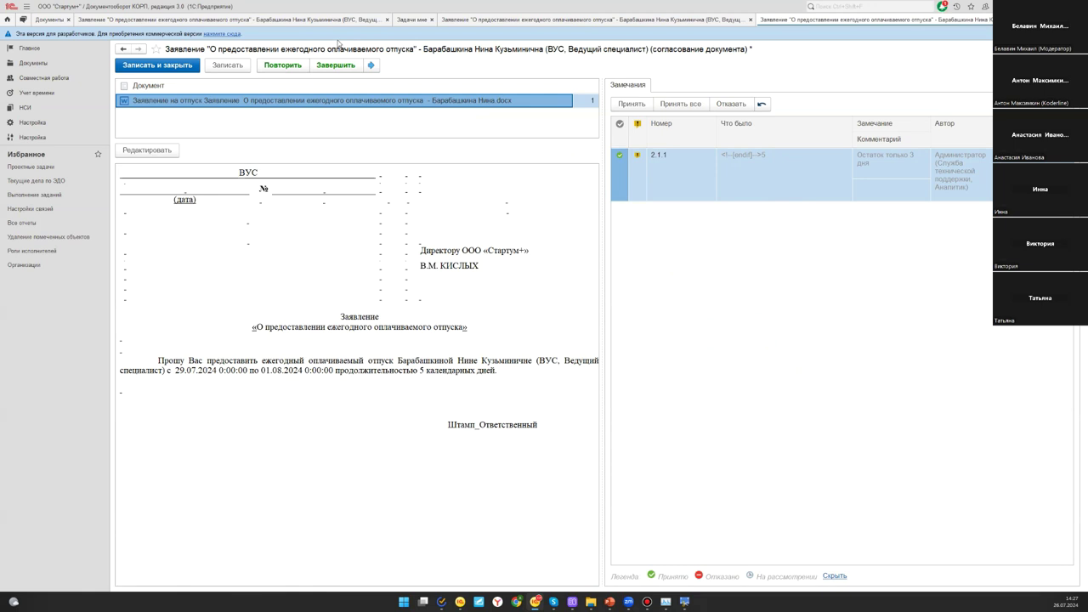
left_click(293, 66)
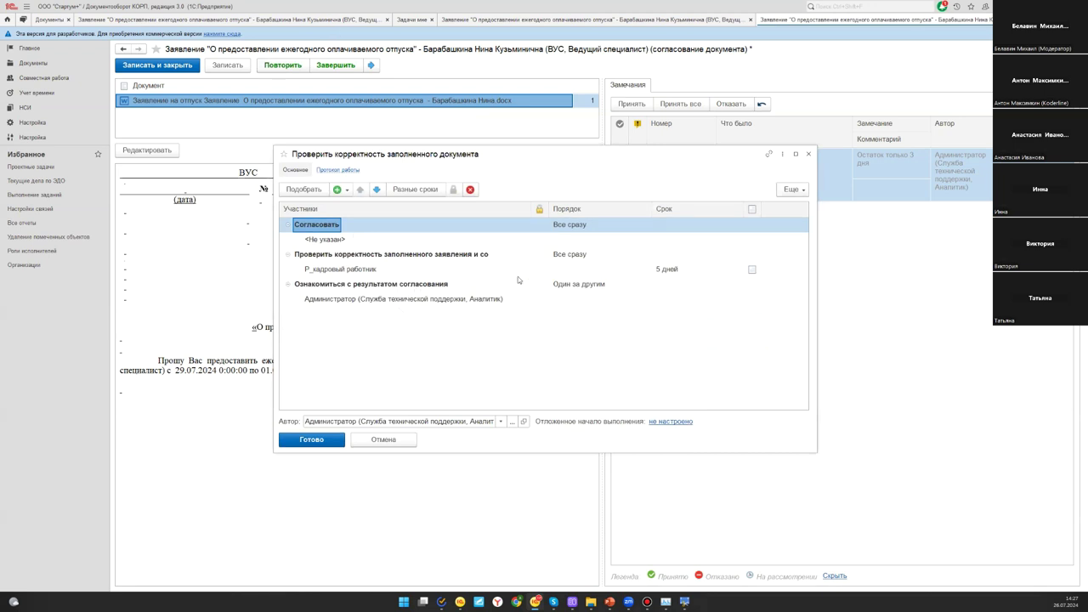
left_click(345, 271)
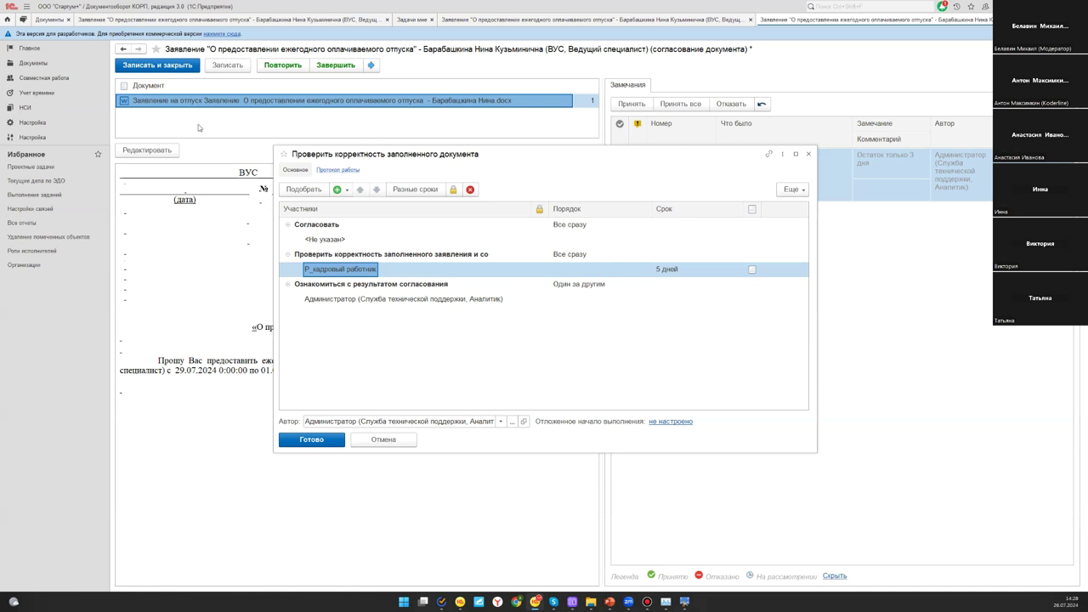
left_click(336, 440)
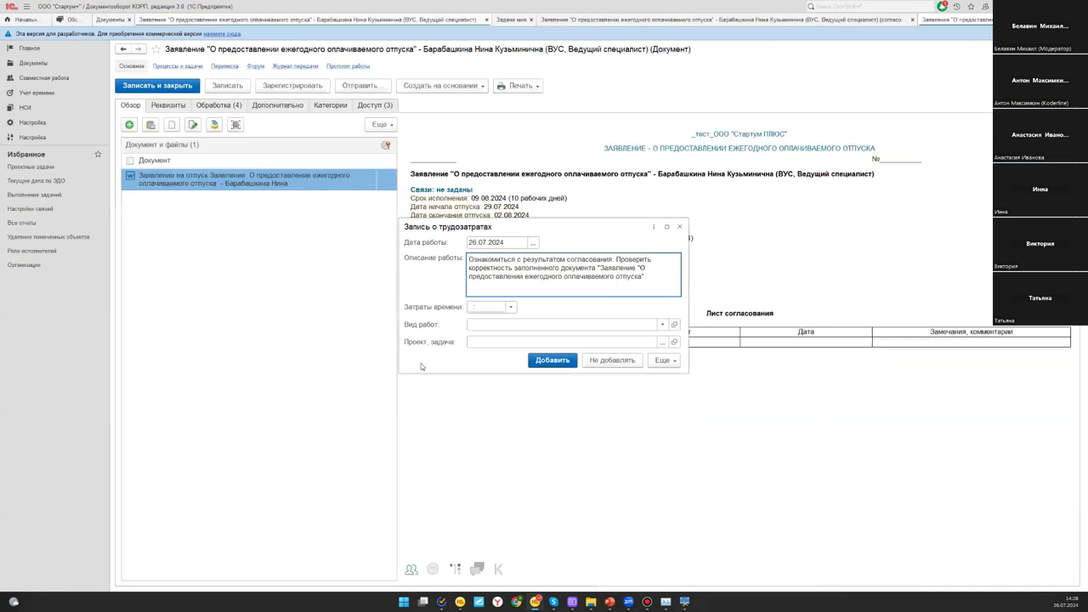
Add a time record of 00:30 for reviewing the approval result
left_click(511, 307)
left_click(502, 336)
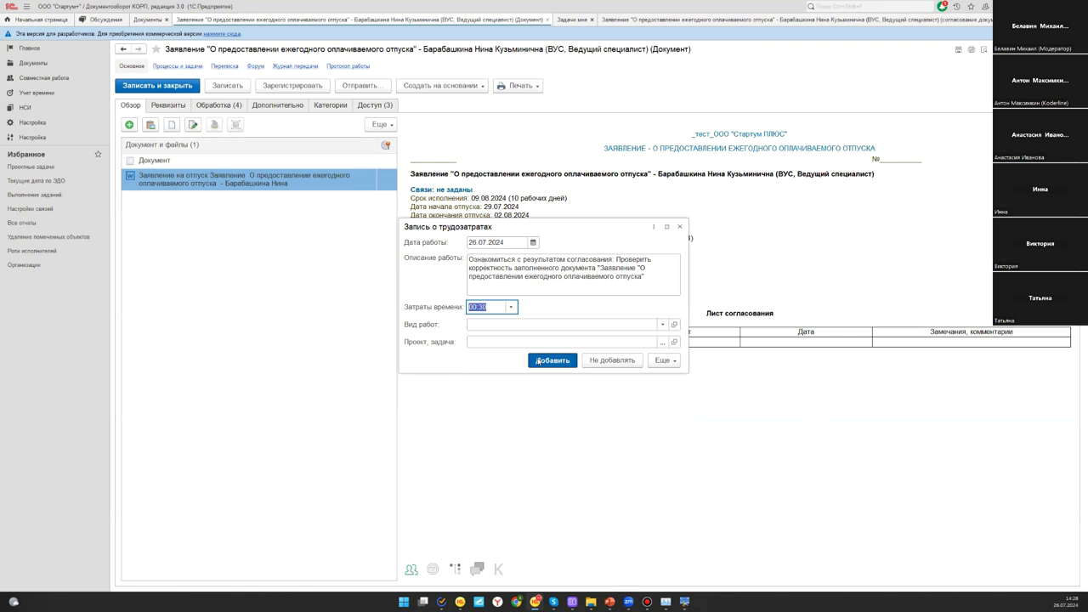
left_click(538, 361)
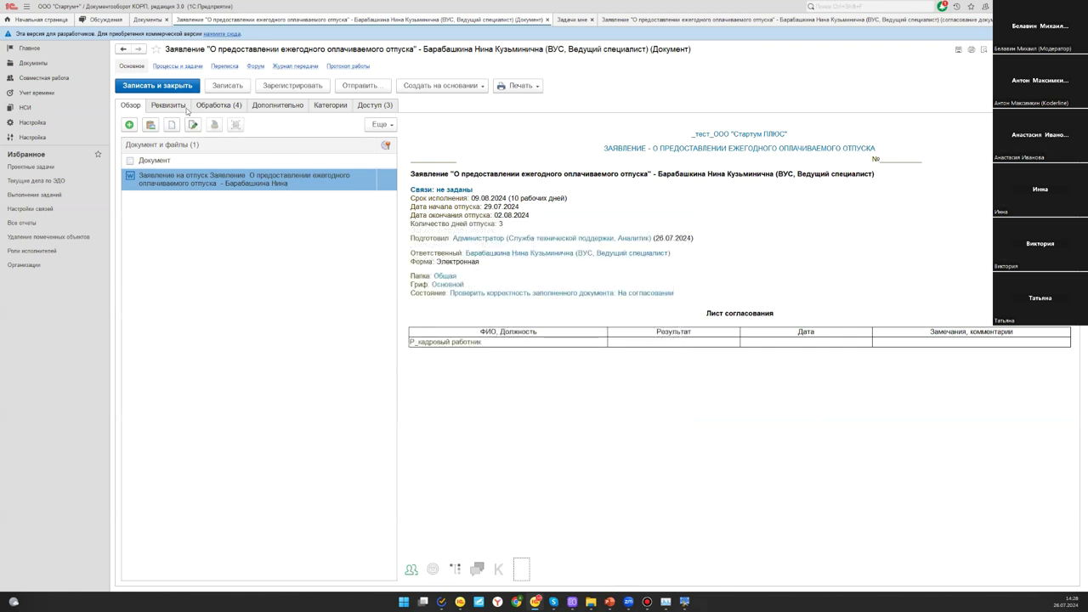
Open the repeated first processing action and approve the application, confirming the actual performer and the employee being substituted
left_click(219, 106)
right_click(294, 330)
left_click(368, 304)
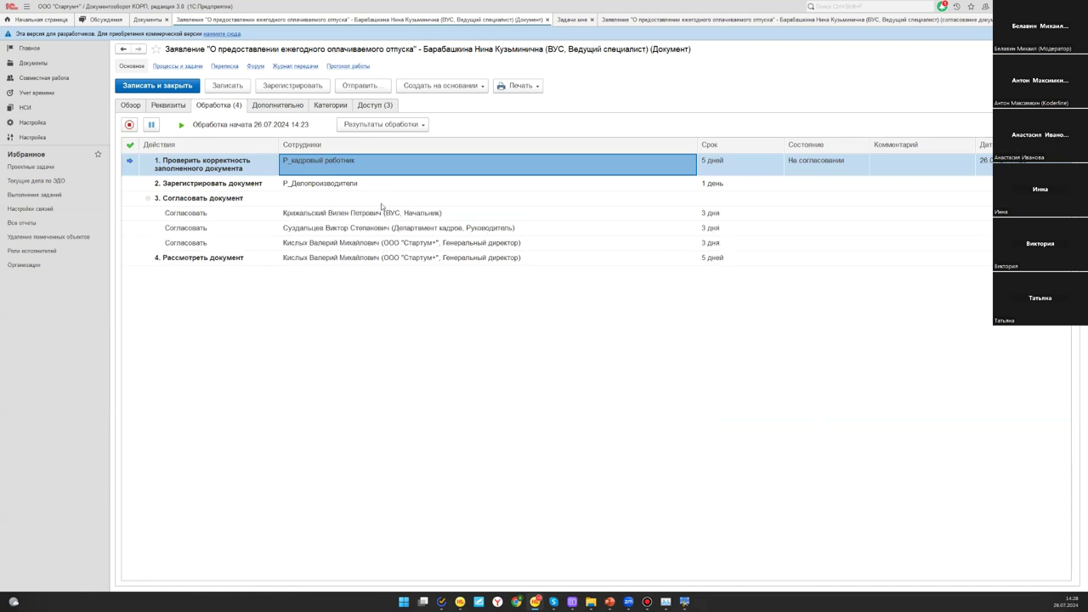
double_click(397, 167)
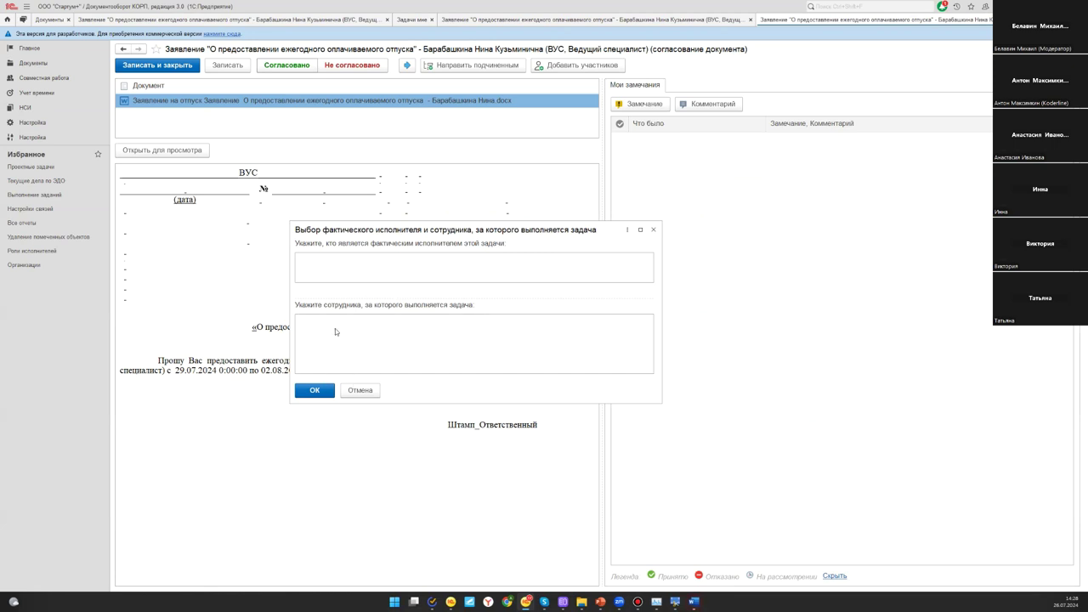
left_click(316, 390)
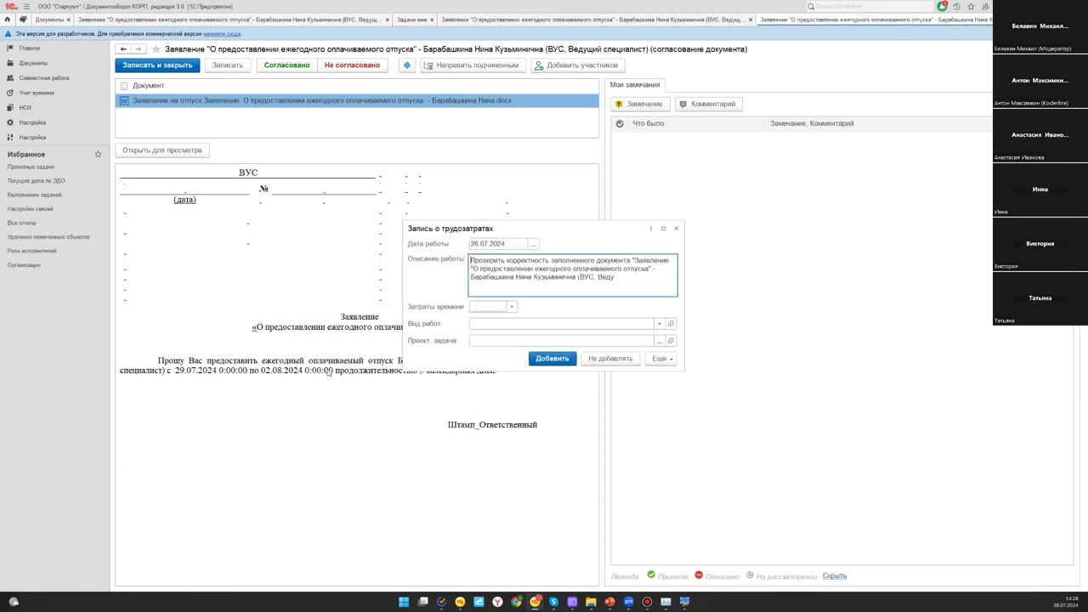
Add a time record of 00:15 for checking the application's correctness
left_click(510, 307)
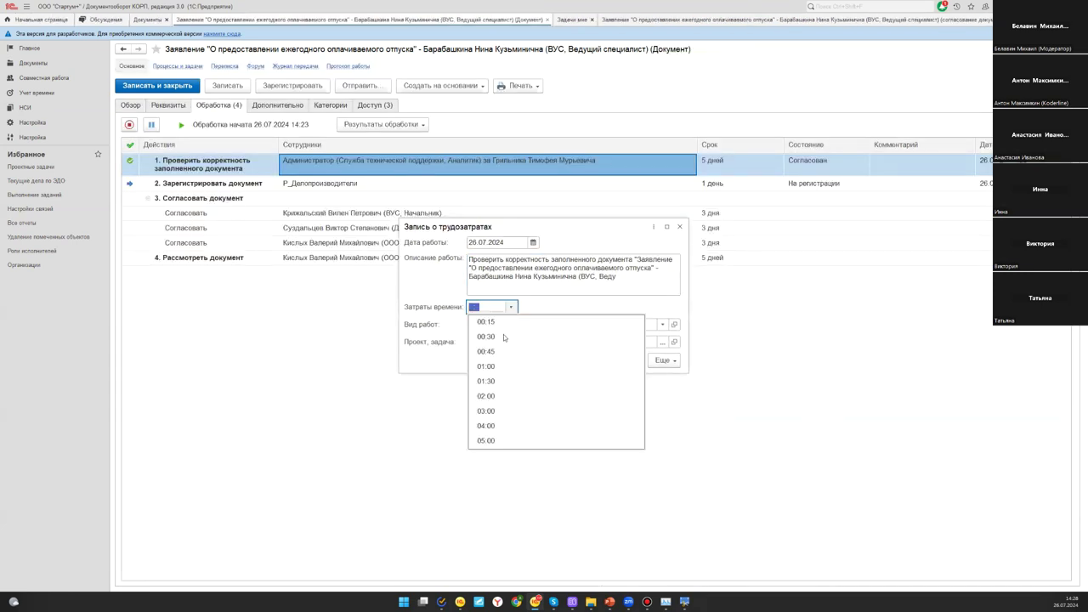
left_click(493, 317)
left_click(575, 360)
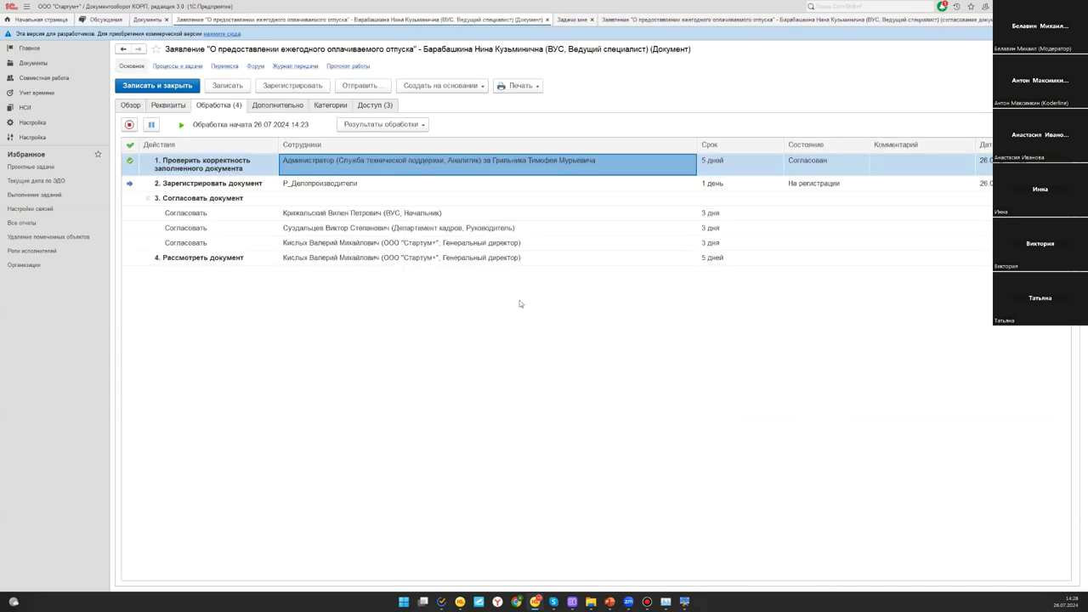
Examine the processing route's check, registration, approval and consideration actions, including who is assigned to each
left_click(212, 173)
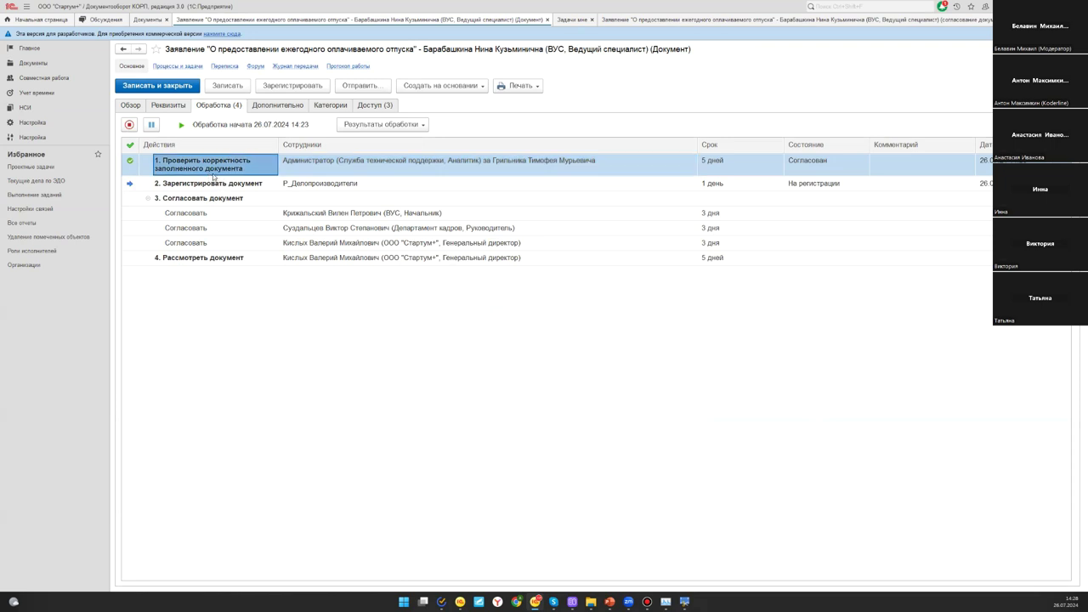
left_click(218, 183)
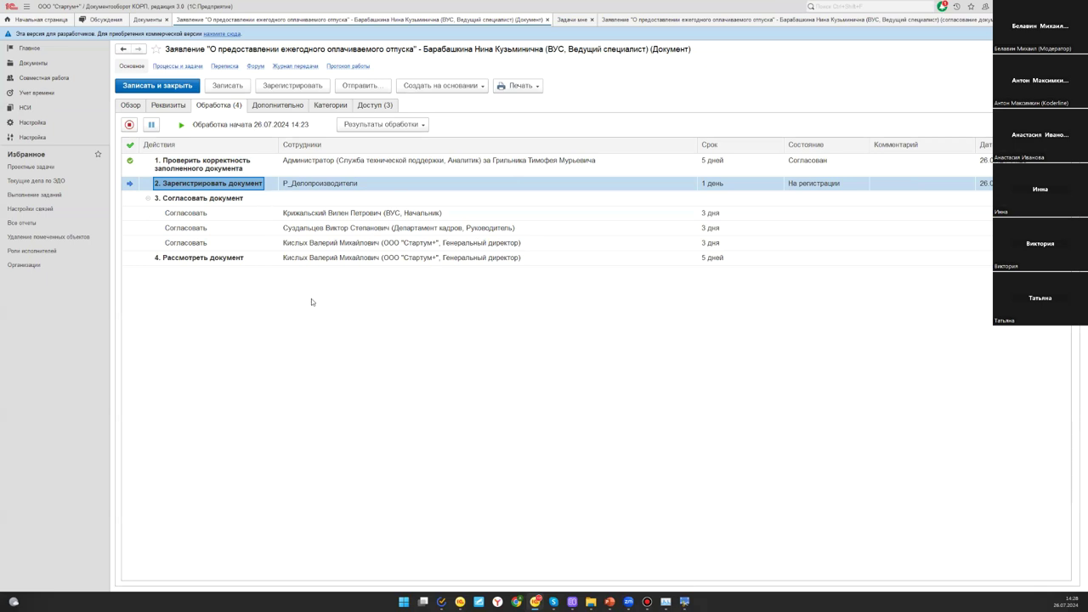
left_click(327, 183)
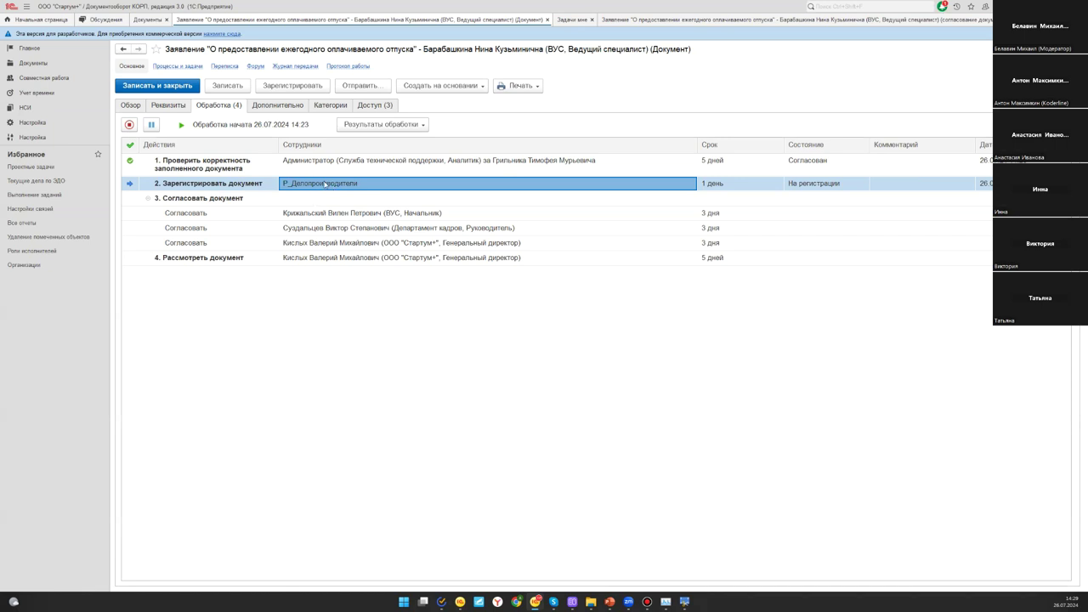
left_click(332, 229)
left_click(326, 261)
left_click(342, 245)
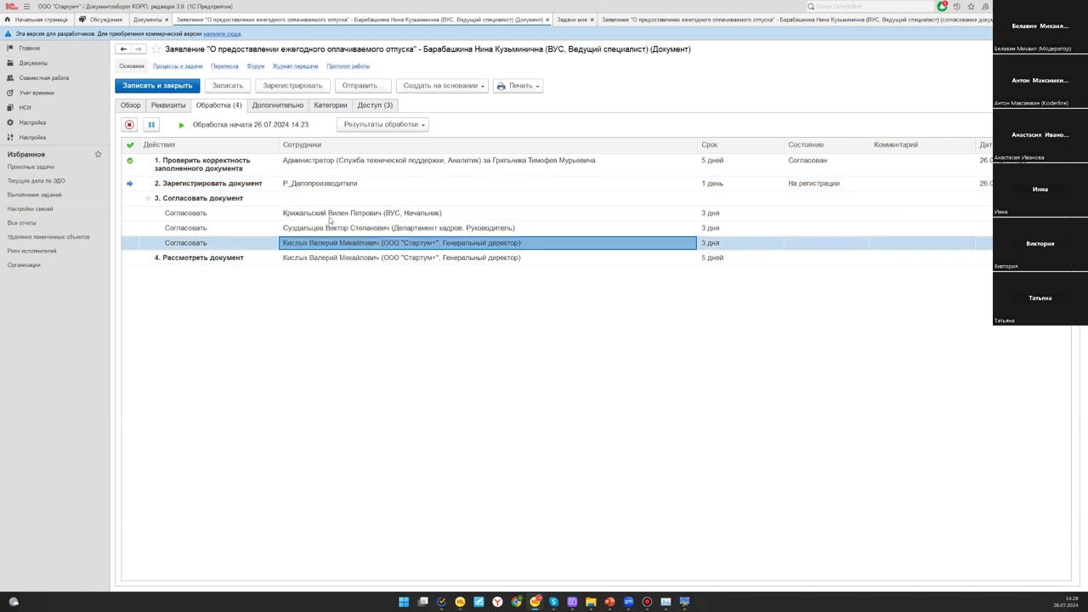
left_click(295, 229)
left_click(327, 185)
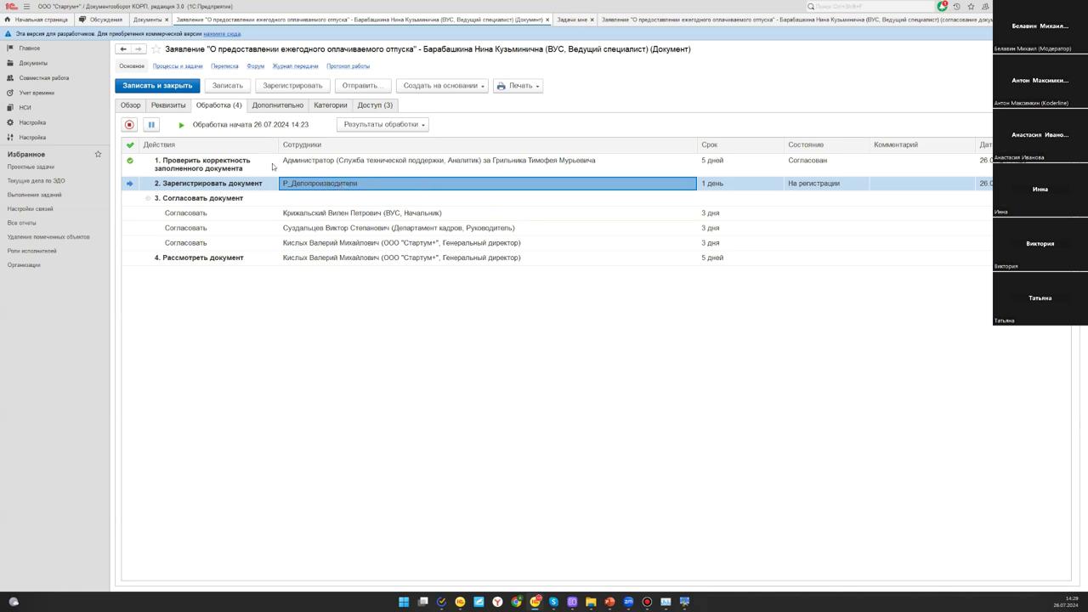
Register the application in the Р_Делопроизводители task with the addressed performer as the actual one, and add the time record
double_click(349, 186)
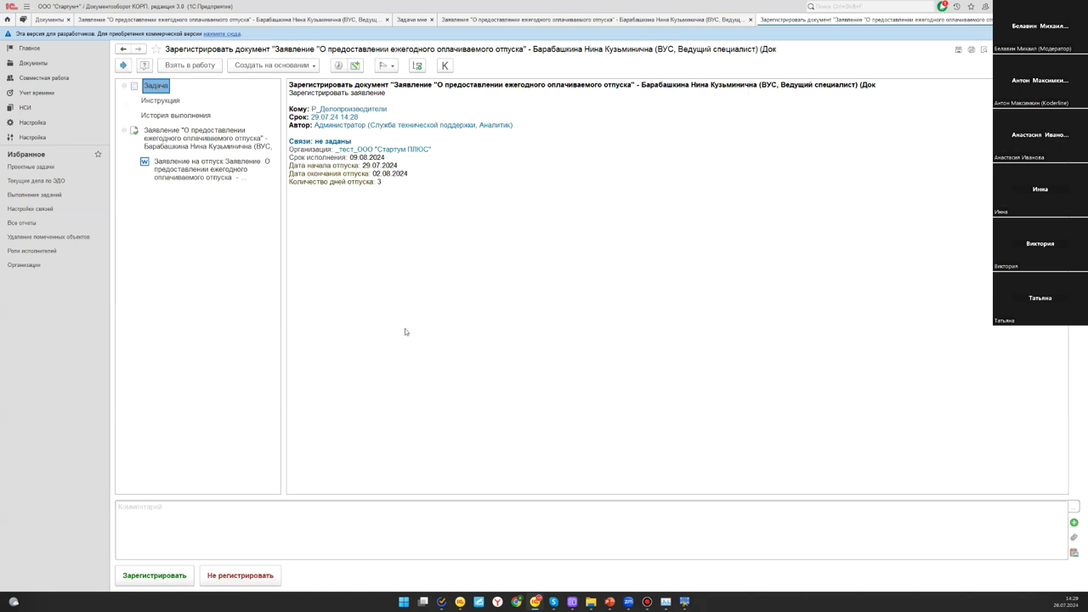
left_click(154, 576)
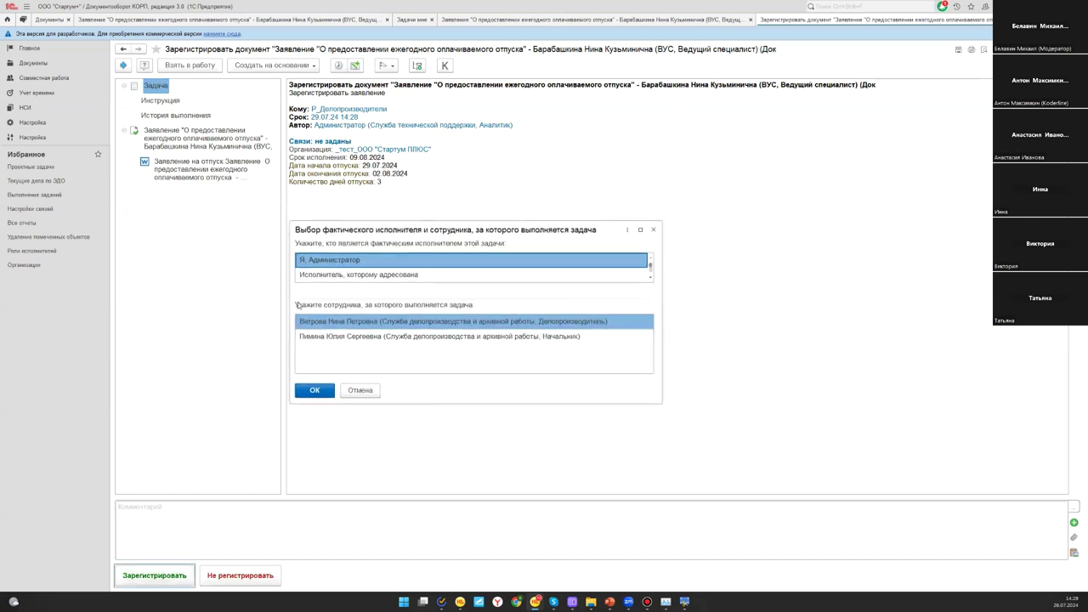
left_click(347, 281)
left_click(314, 390)
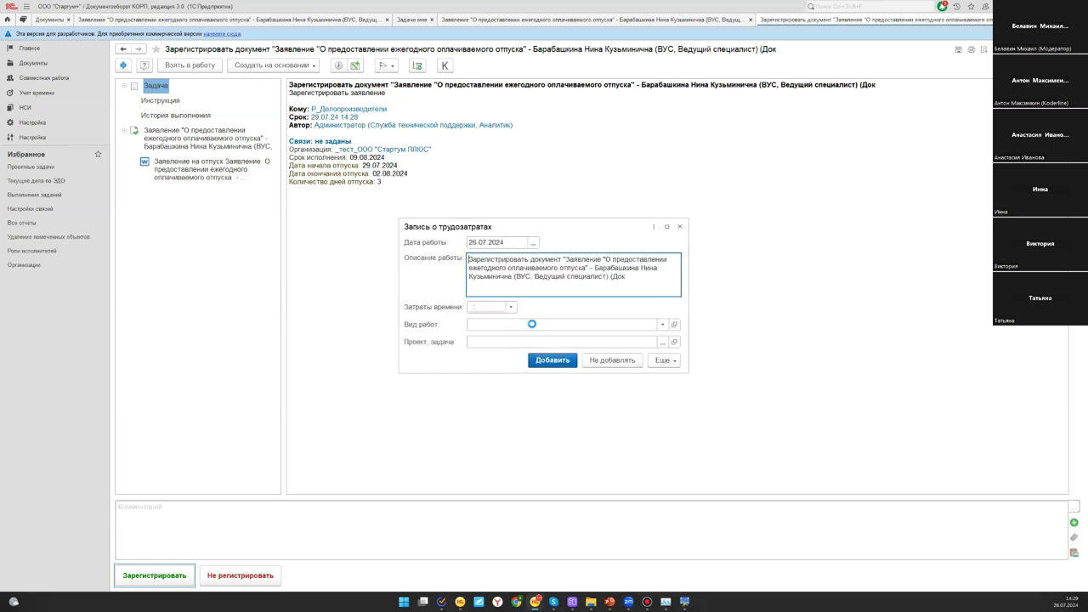
left_click(565, 360)
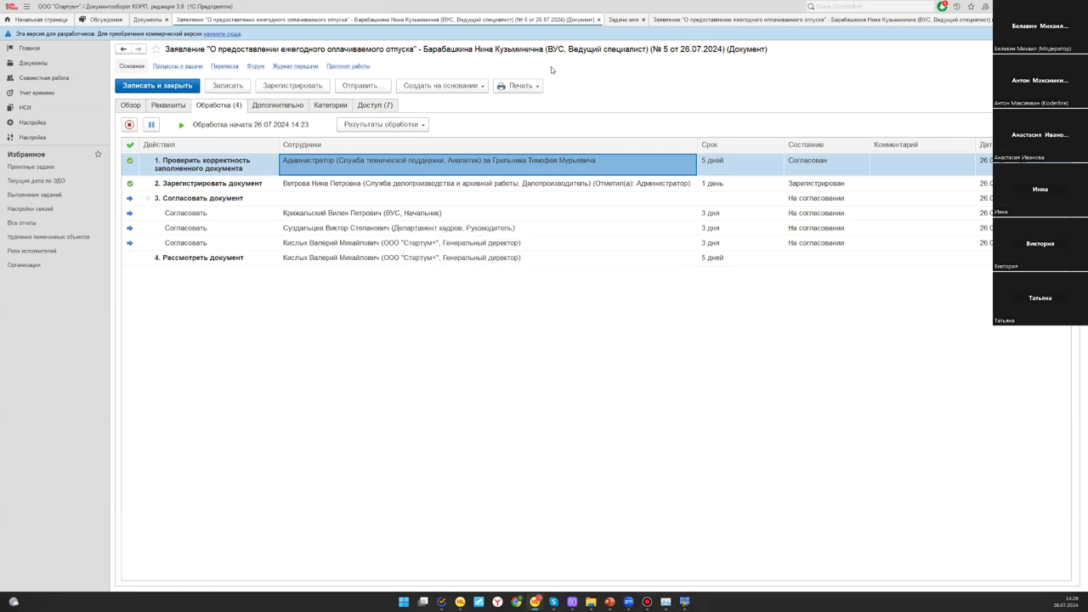
Preview the attached leave application file and check its registration date and number
left_click(130, 105)
left_click(189, 174)
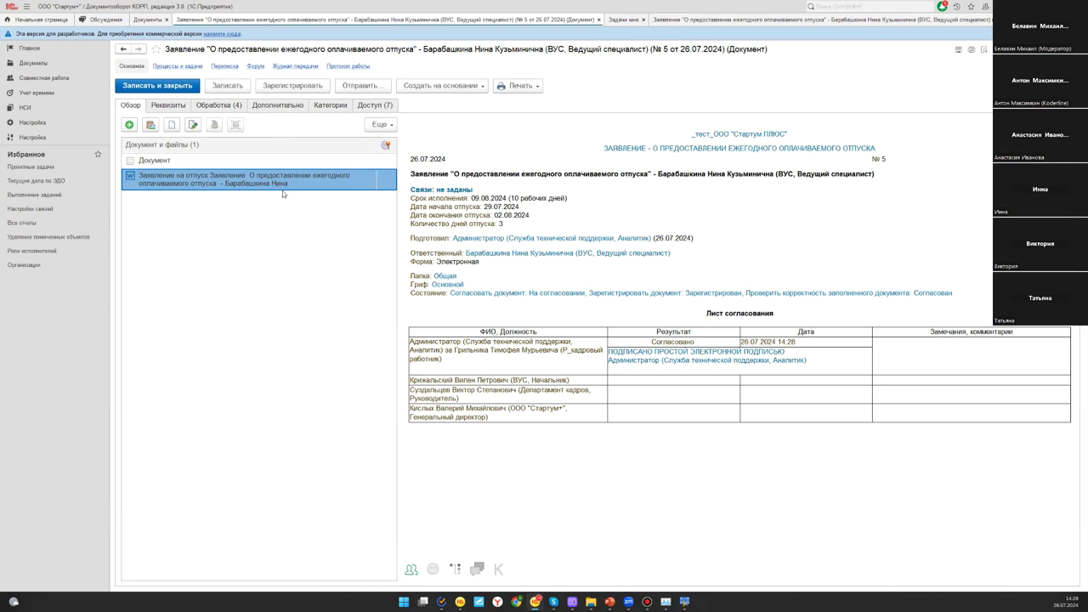
right_click(265, 264)
key("Escape")
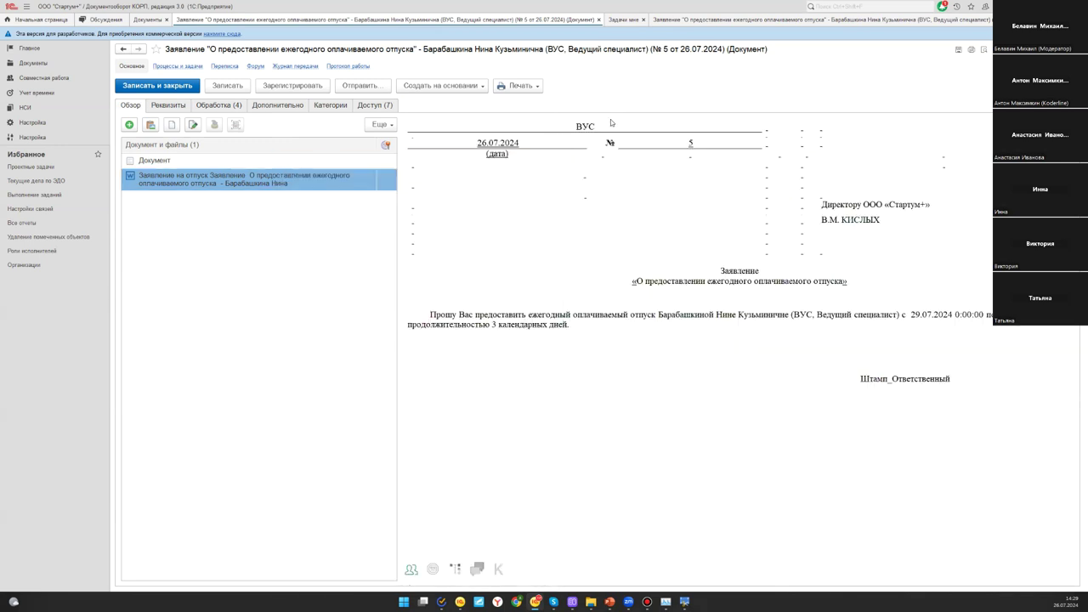
left_click(477, 142)
double_click(690, 143)
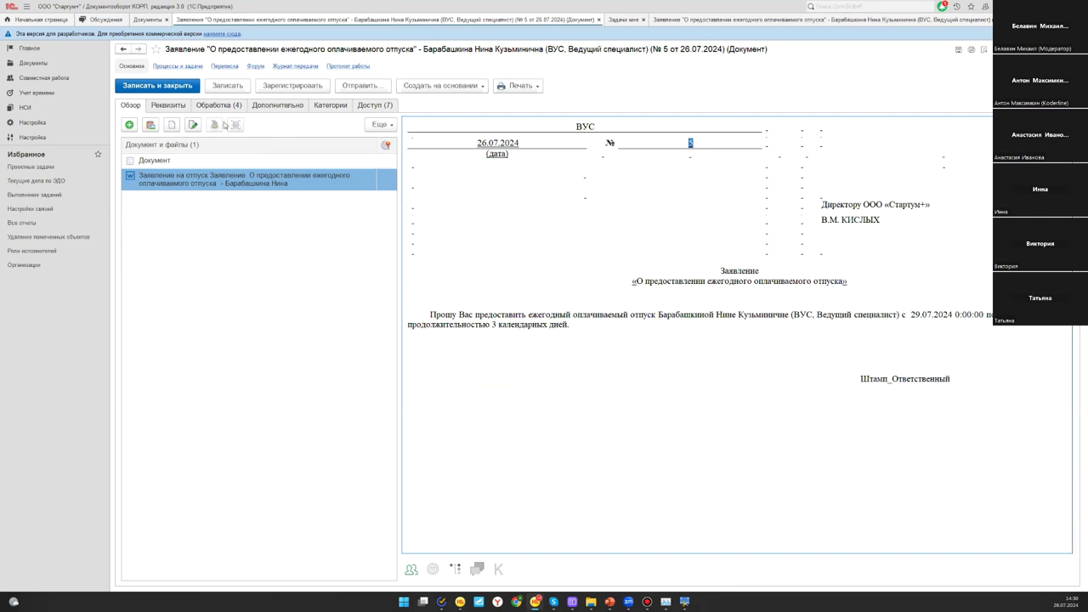
Open the ВУС head's approval task and approve the application, choosing the addressed performer as the actual one
left_click(203, 107)
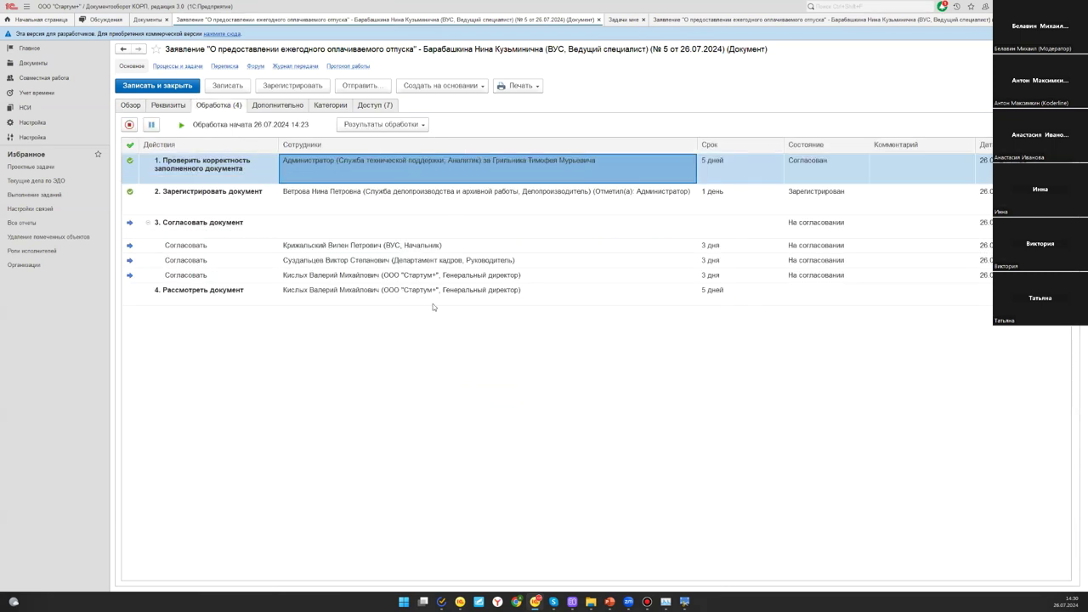
left_click(202, 247)
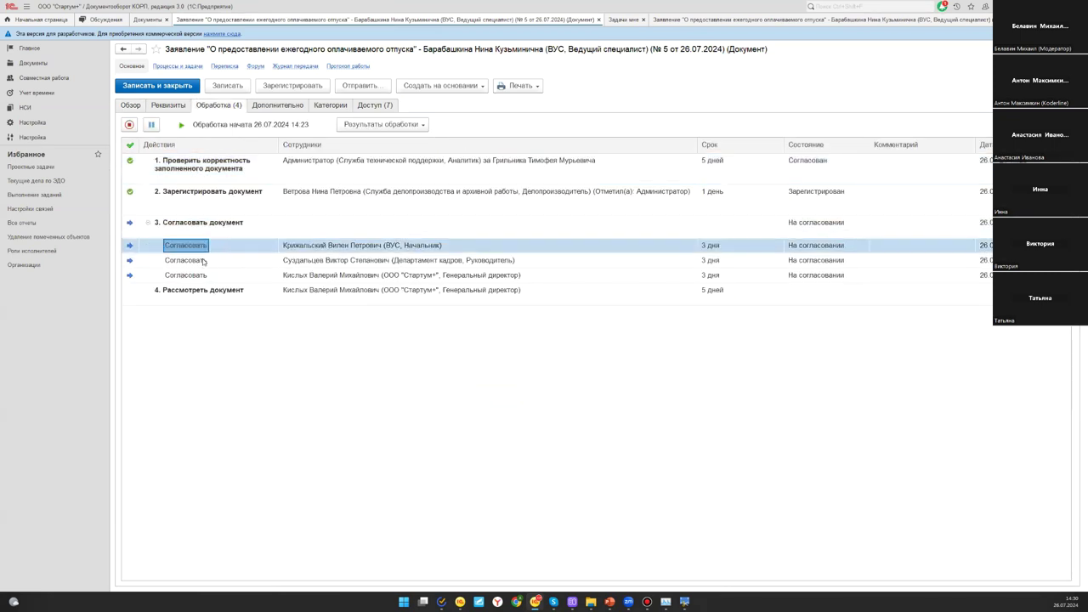
left_click(193, 275)
left_click(198, 248)
double_click(310, 247)
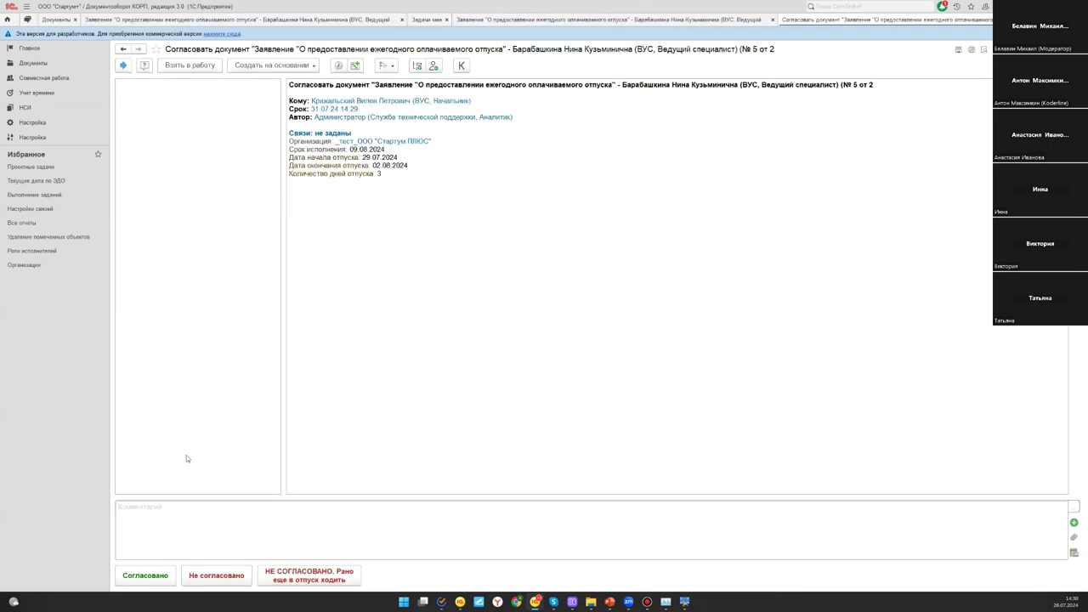
left_click(145, 575)
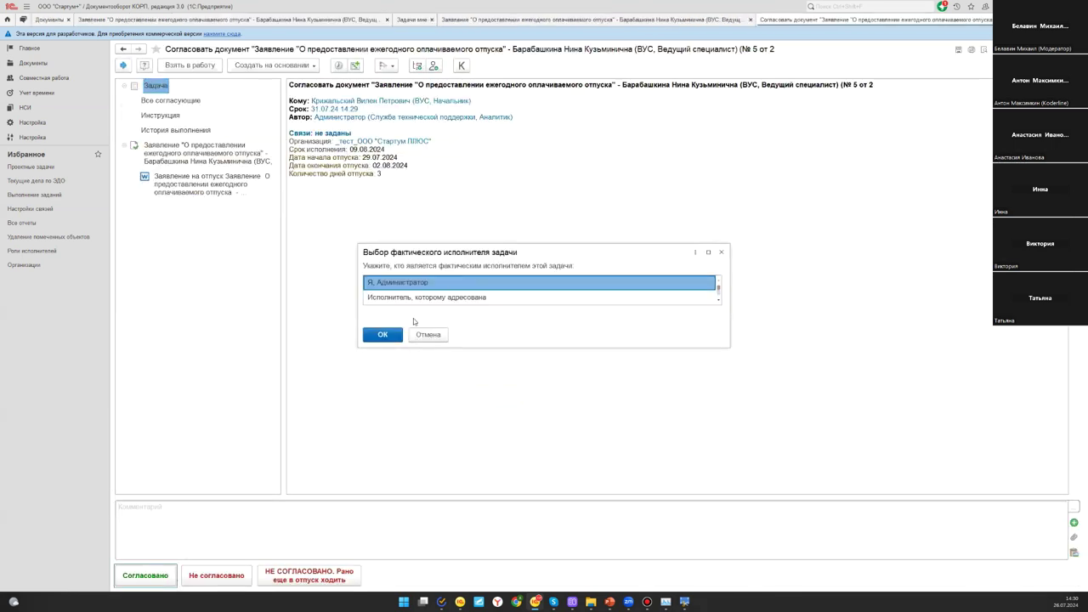
left_click(429, 298)
left_click(387, 335)
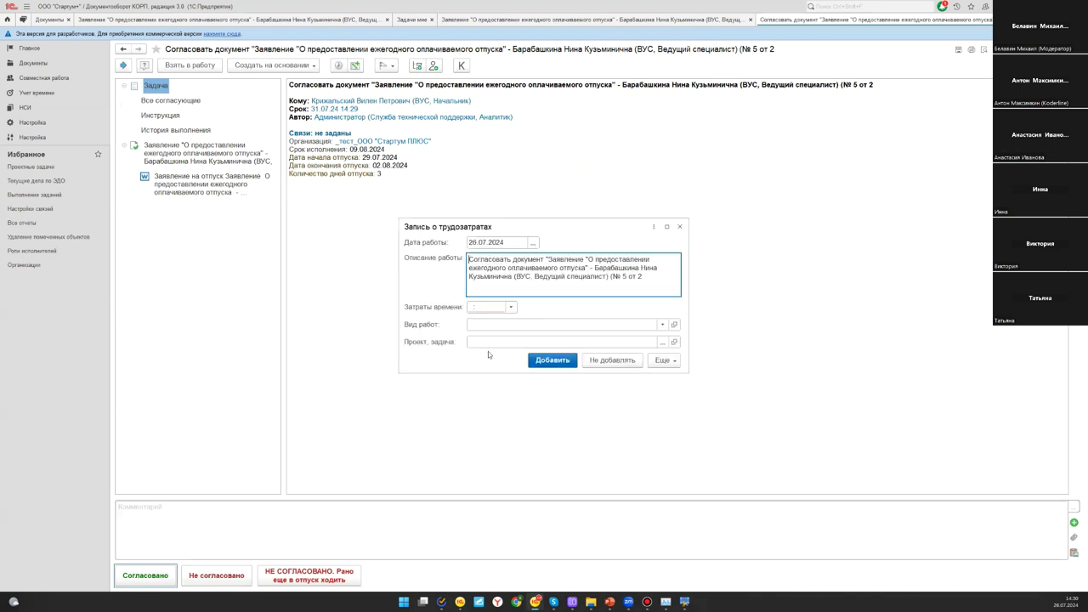
Add a time record of 00:30 for the ВУС head's approval task
left_click(510, 307)
left_click(553, 337)
left_click(551, 360)
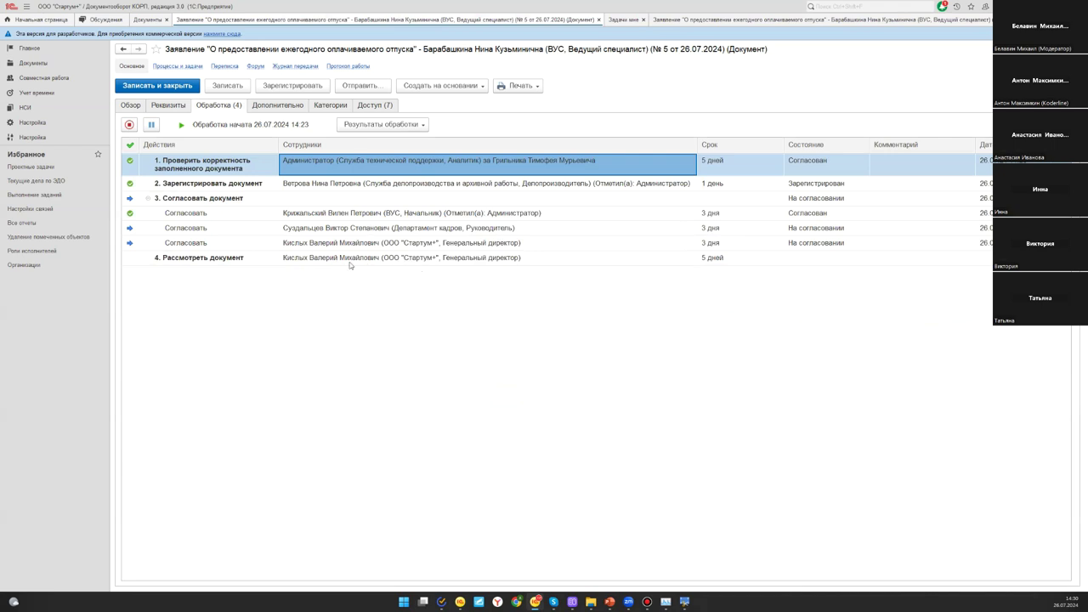
Approve the application in the general director's approval task as the addressed performer, and add a time record of 00:15
left_click(316, 262)
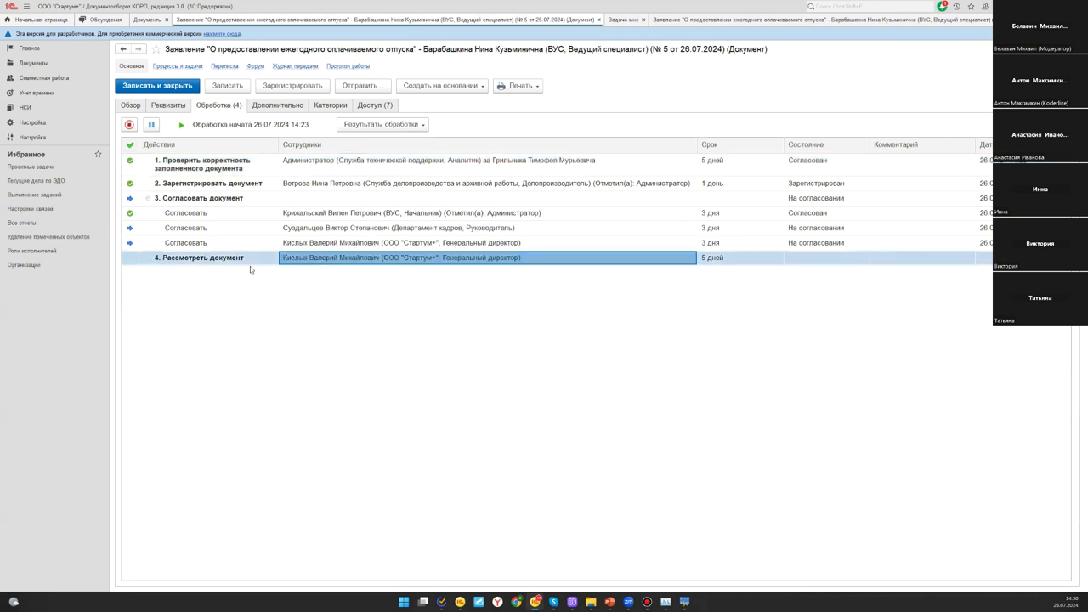
double_click(378, 244)
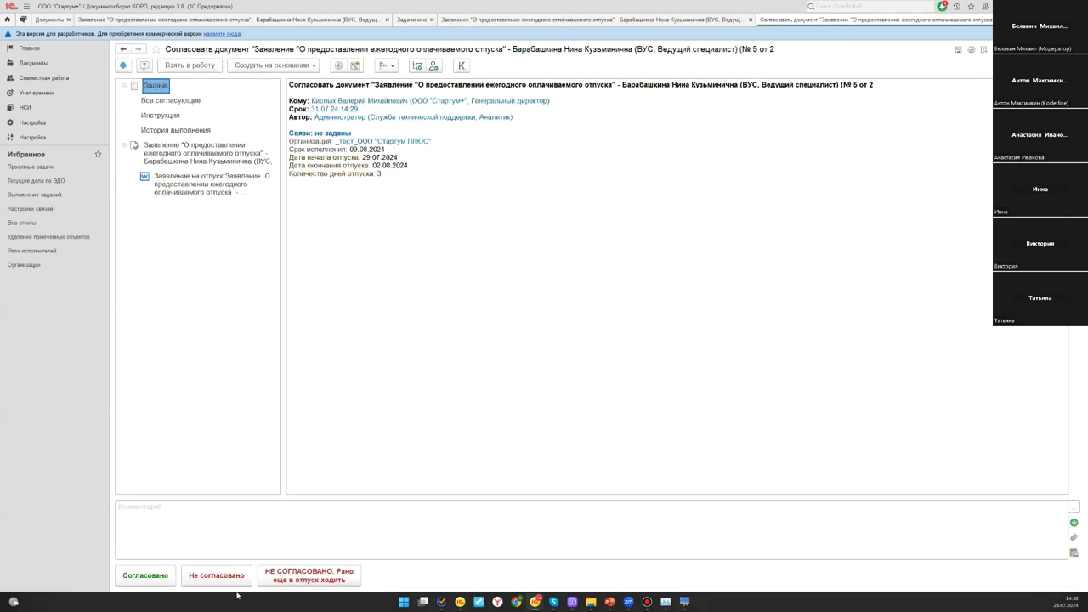
left_click(146, 575)
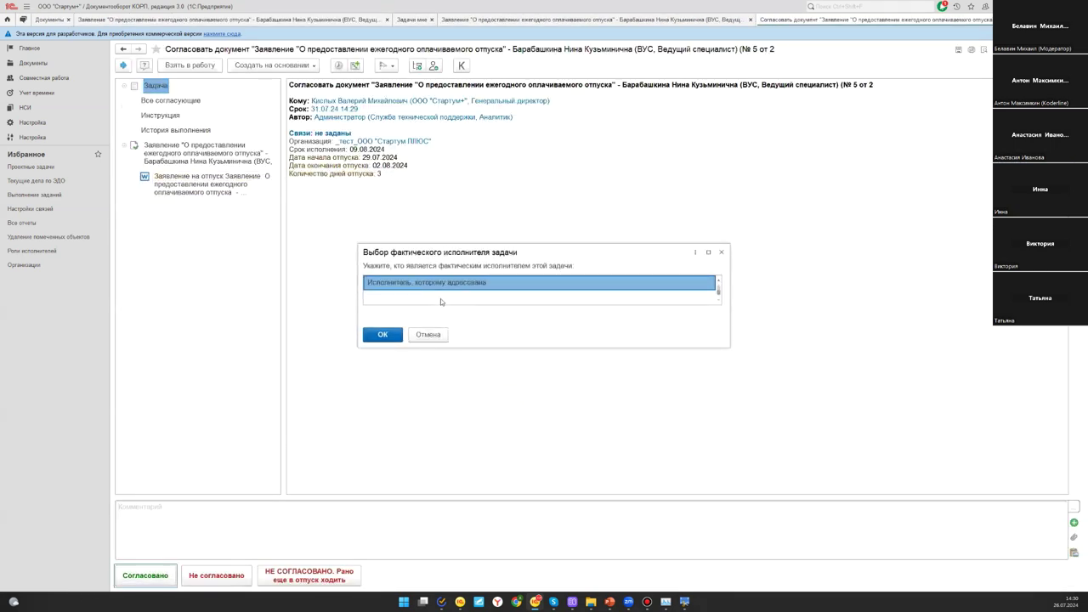
left_click(383, 336)
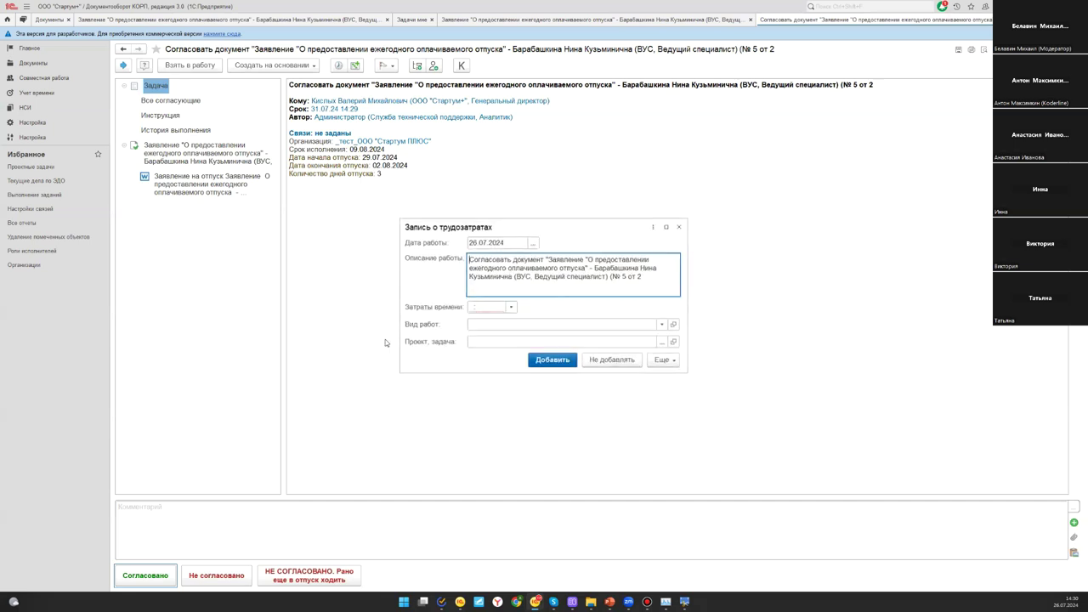
left_click(511, 307)
left_click(488, 318)
left_click(533, 364)
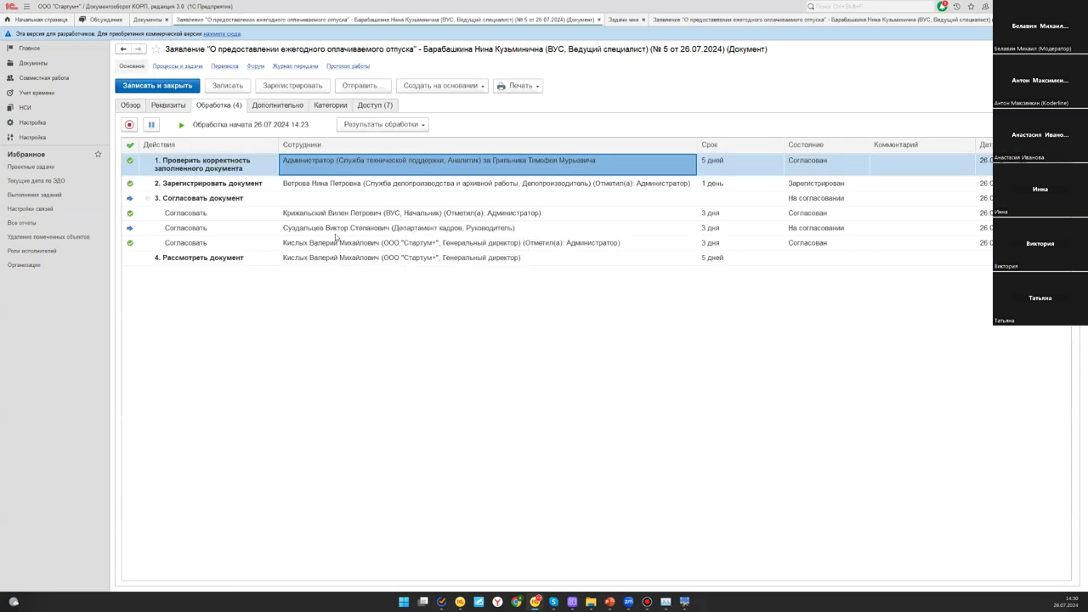
Approve the application in the HR department head's approval task, and add a time record of 00:30
double_click(343, 228)
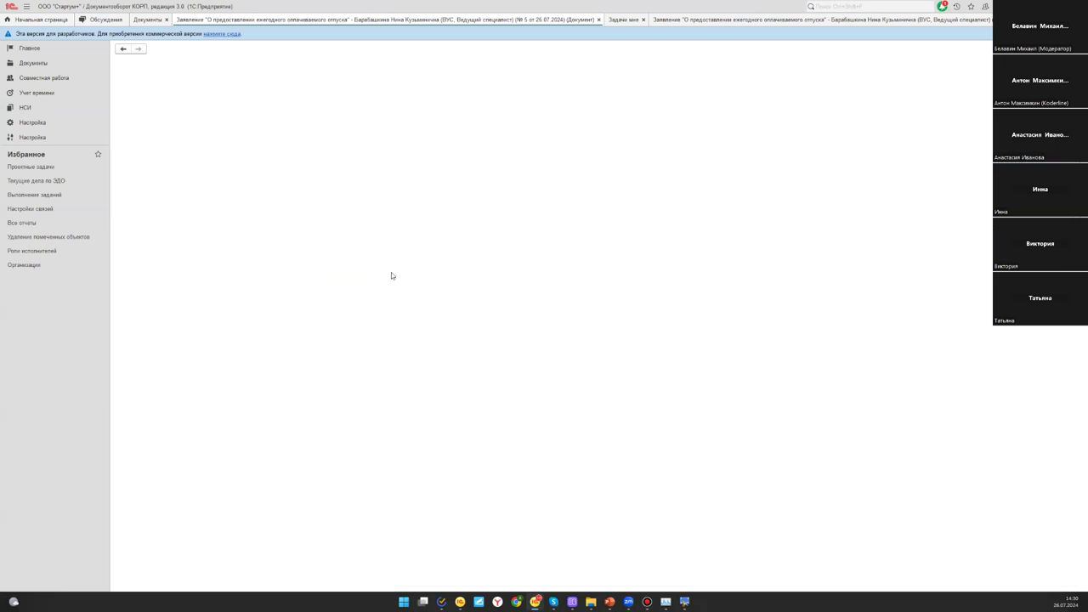
left_click(145, 575)
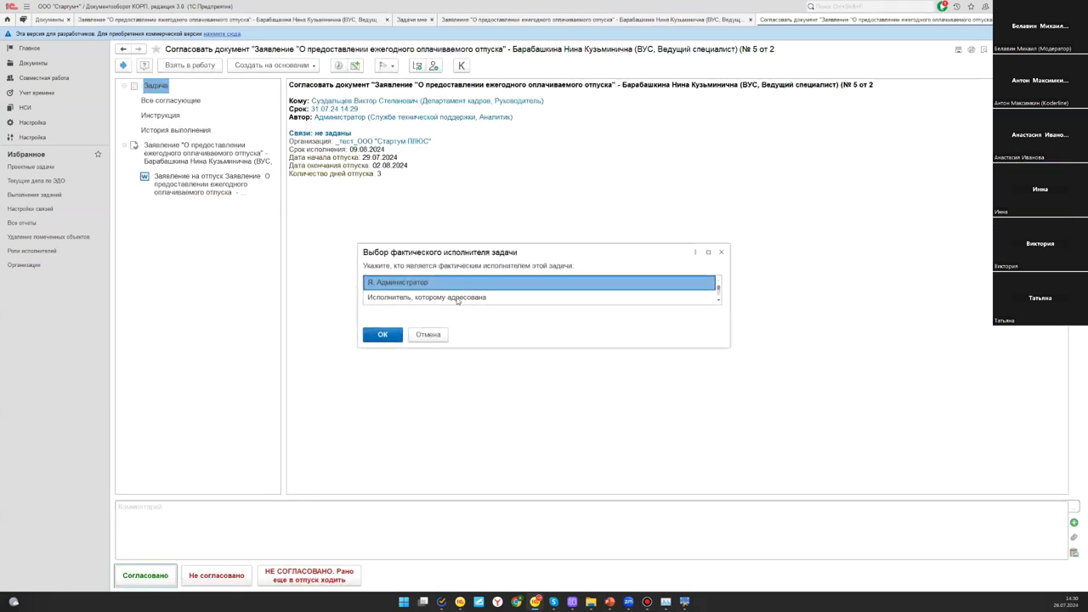
left_click(374, 339)
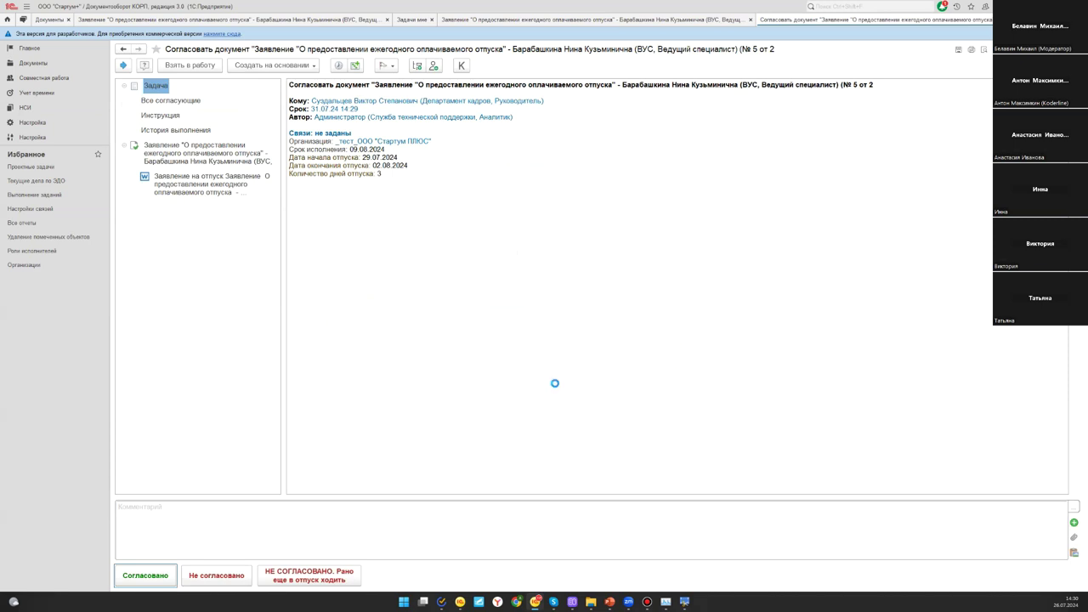
left_click(511, 307)
left_click(498, 336)
left_click(544, 361)
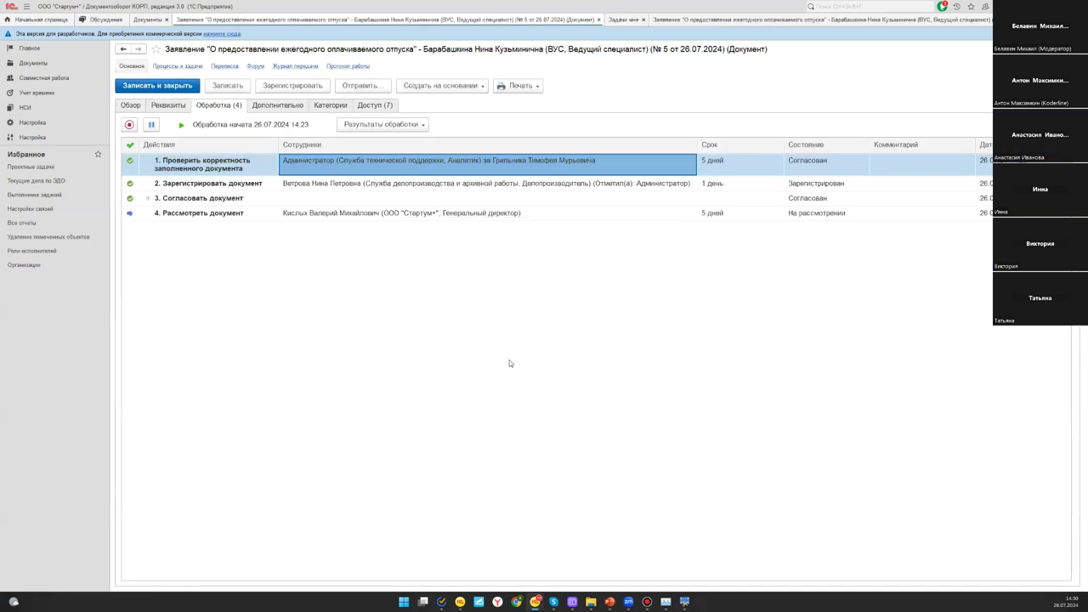
Open the general director's "Рассмотреть документ" task from the application's processing stages
left_click(163, 215)
right_click(216, 313)
left_click(249, 340)
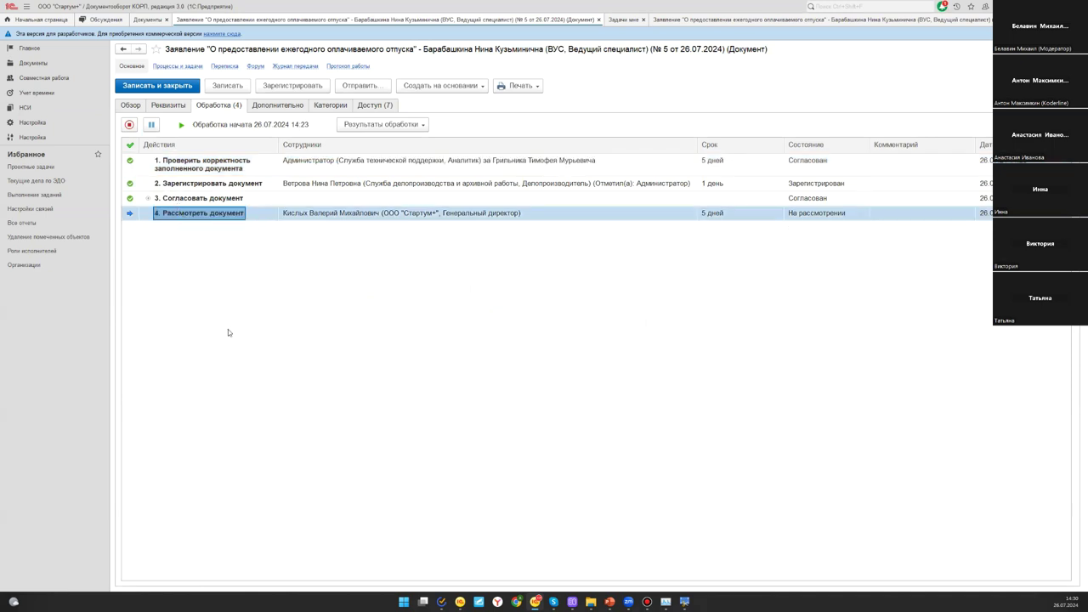
left_click(193, 216)
double_click(349, 213)
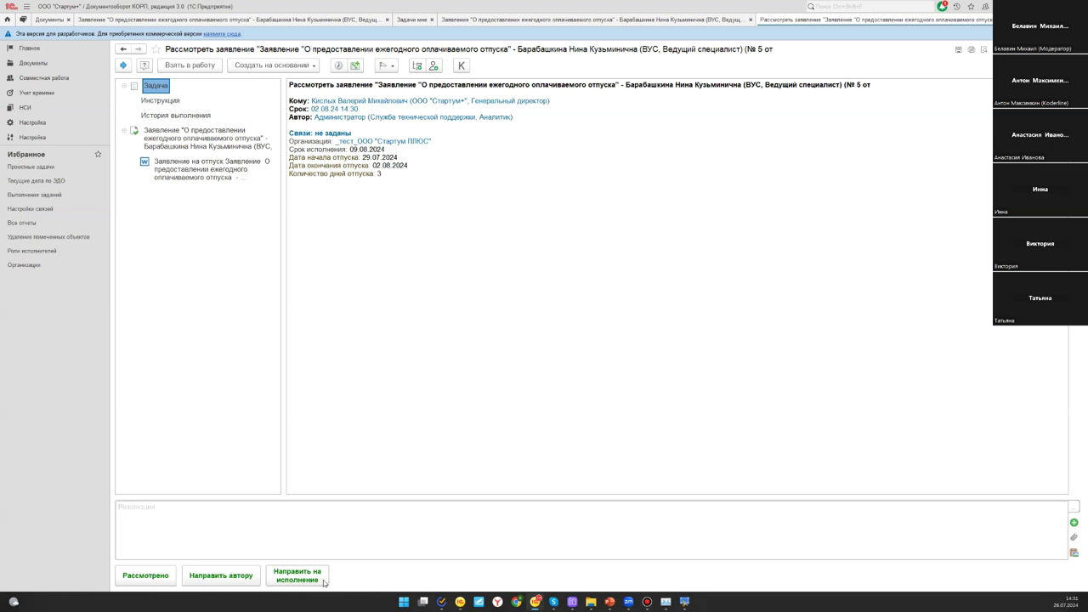
Send the application for execution from the general director's consideration task and confirm the actual performer
left_click(178, 526)
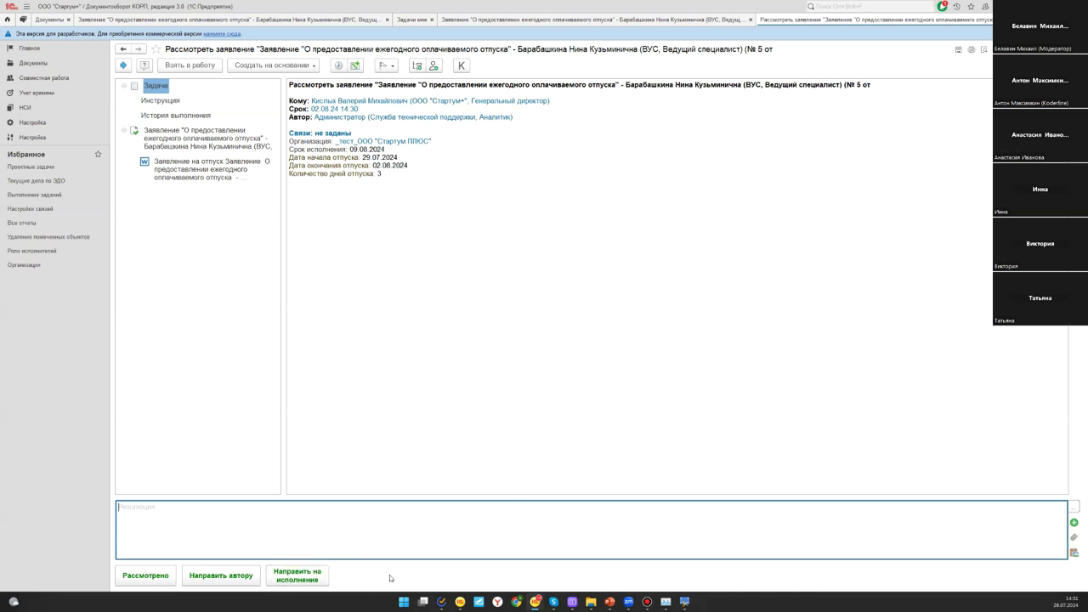
left_click(317, 571)
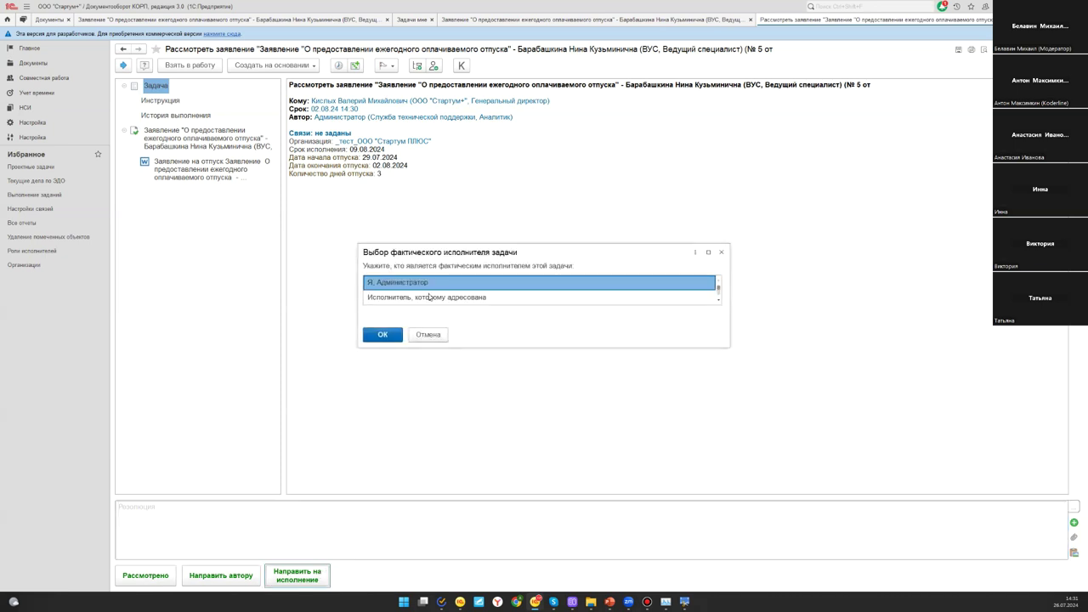
left_click(396, 336)
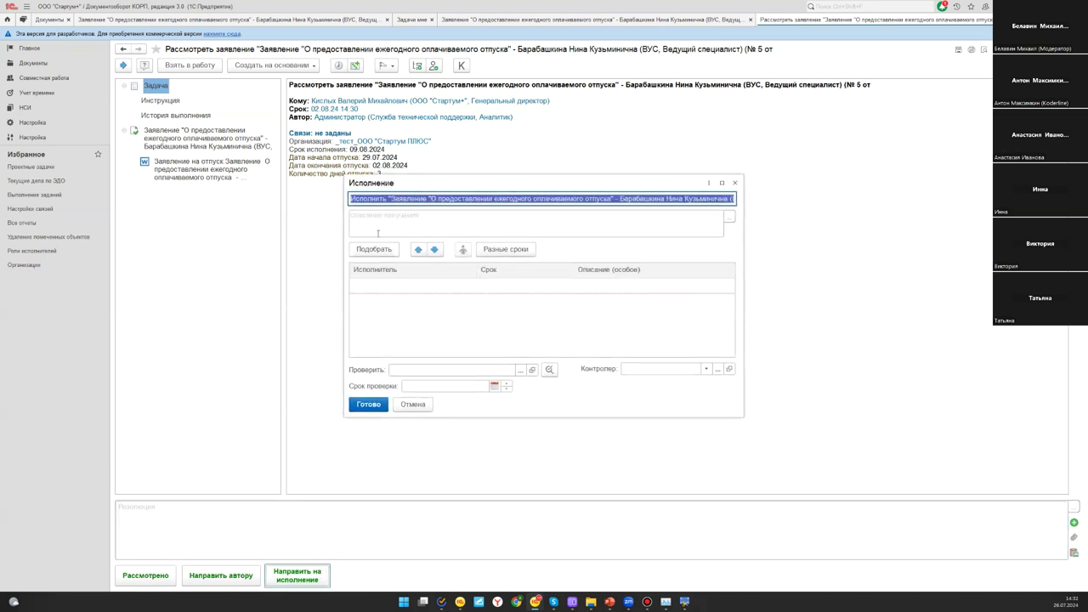
Pick the chief accountant from the Бухгалтерия department as a performer of the execution assignment
left_click_drag(359, 186, 201, 176)
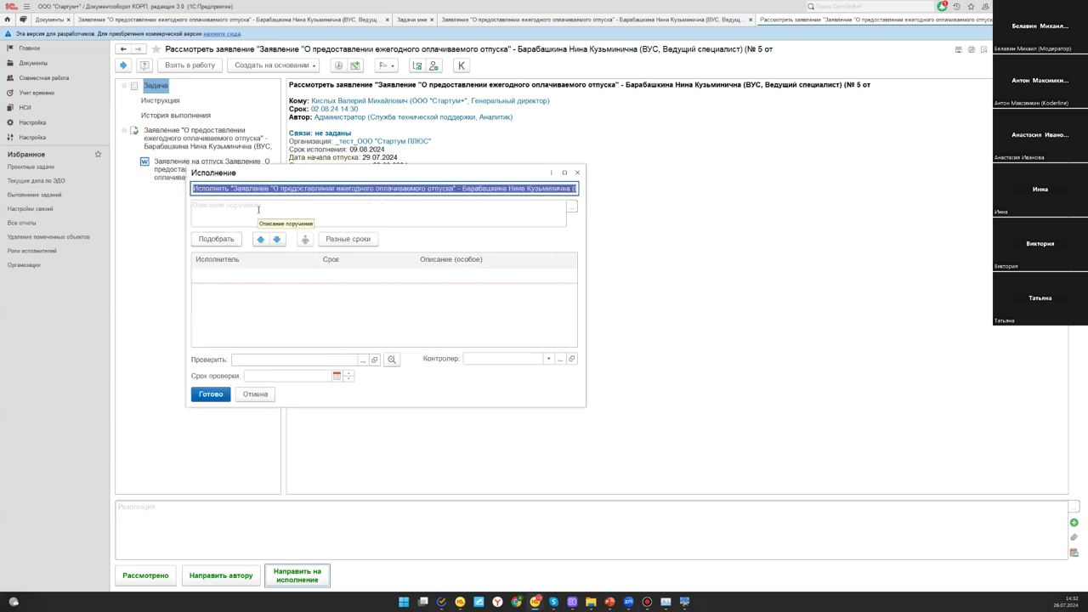
left_click(258, 208)
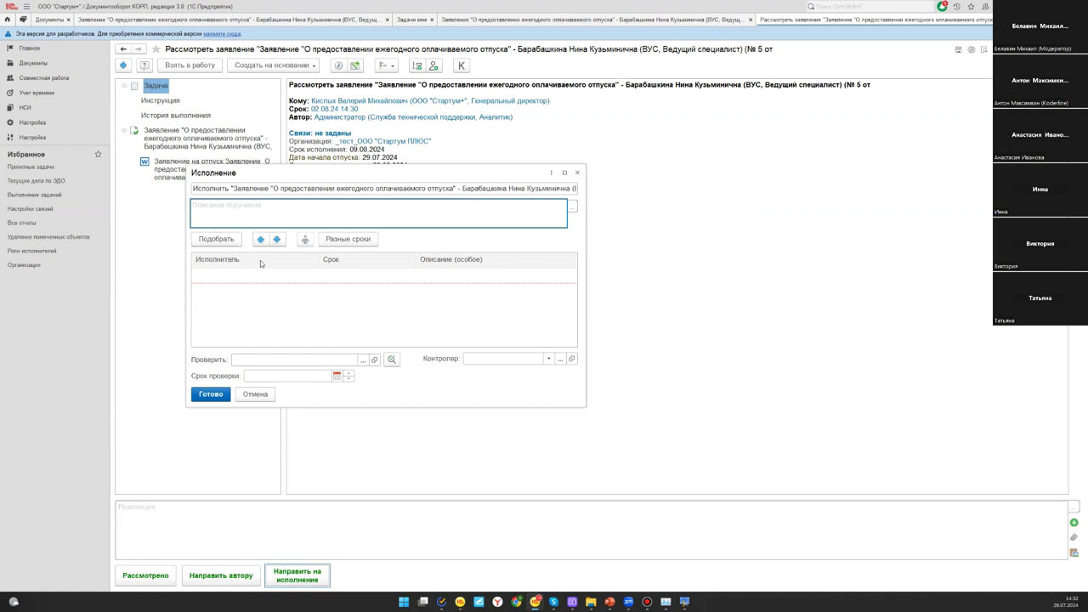
left_click(212, 242)
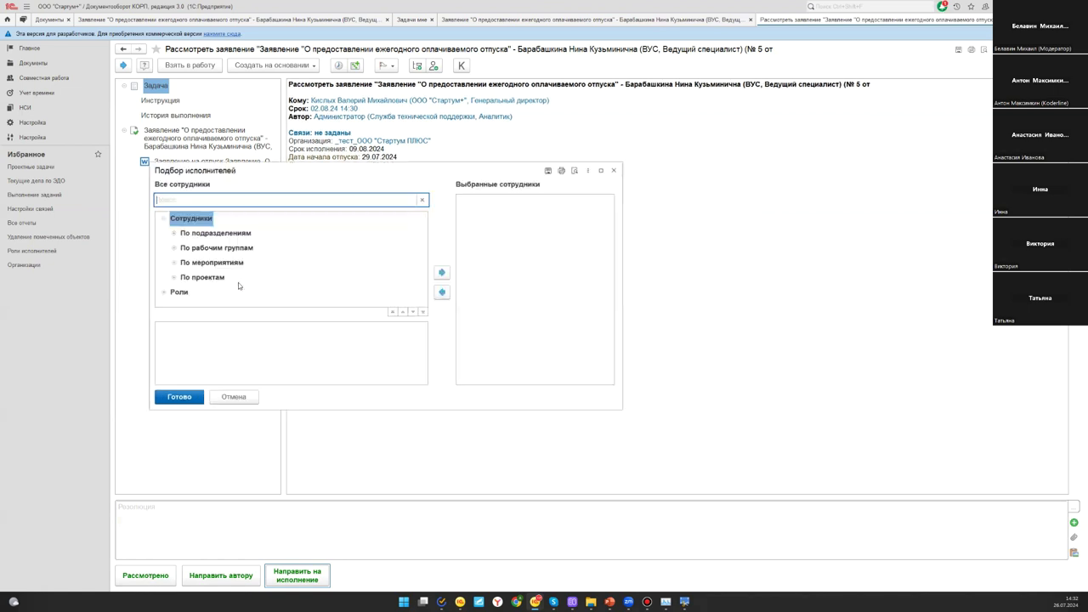
left_click(171, 234)
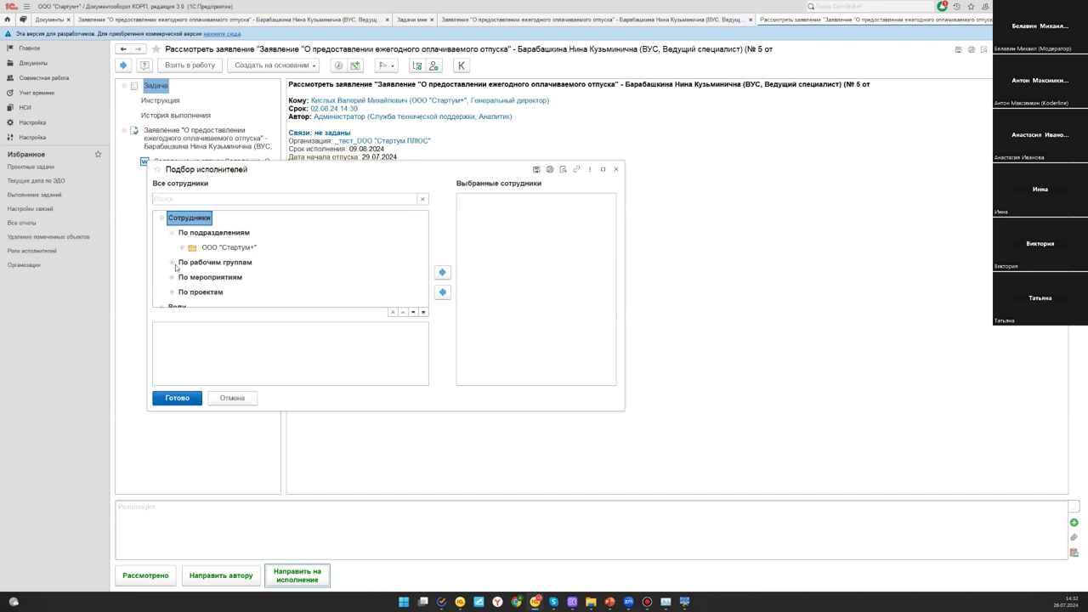
left_click(180, 247)
left_click(192, 262)
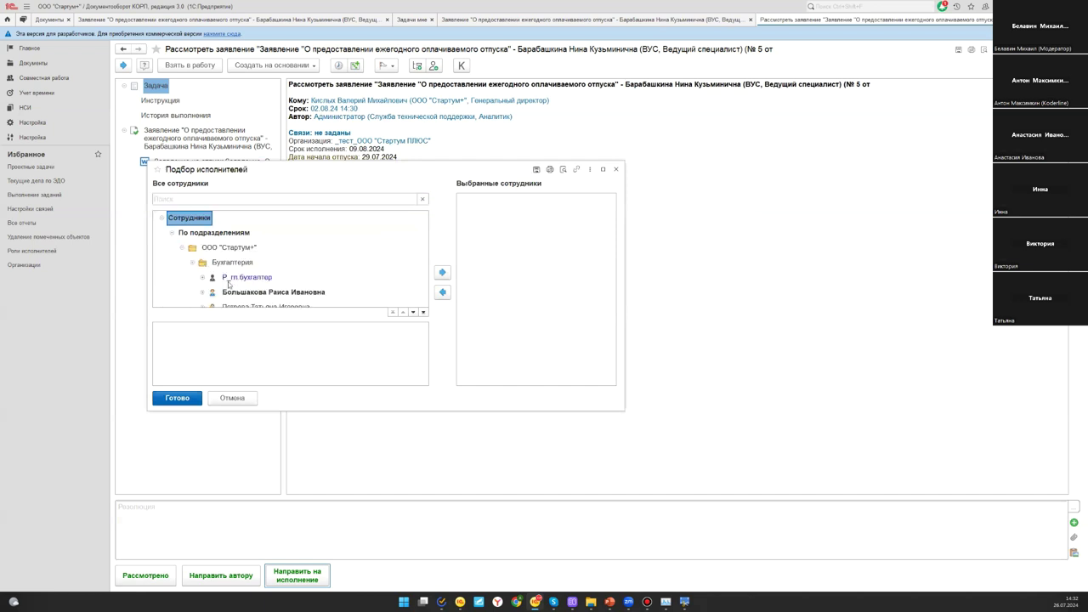
double_click(241, 292)
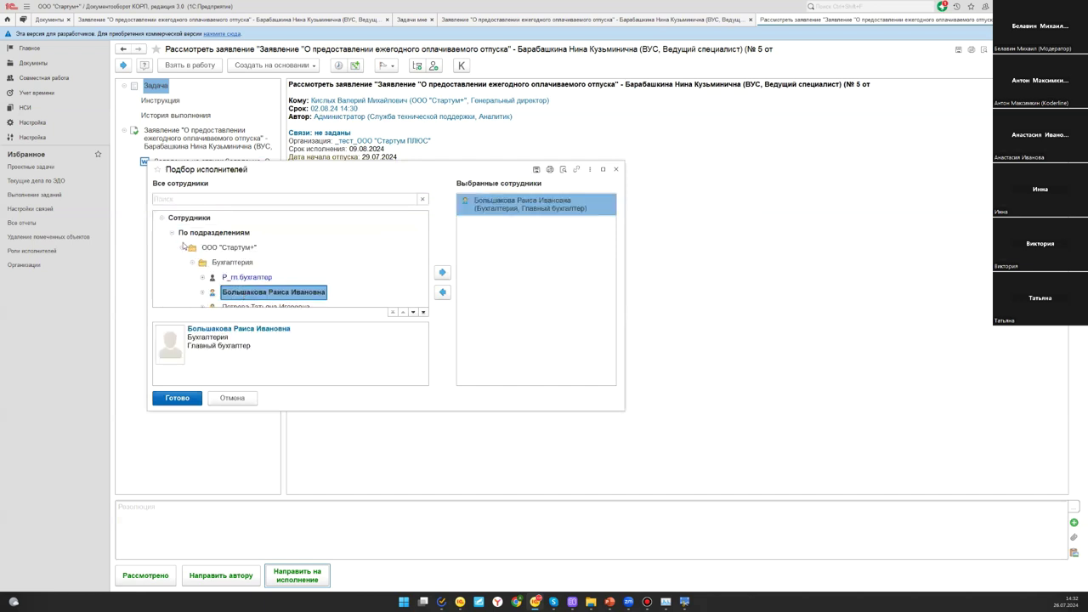
Add the head of Управление персонала in Департамент кадров as the second performer and confirm the performer selection
left_click(192, 262)
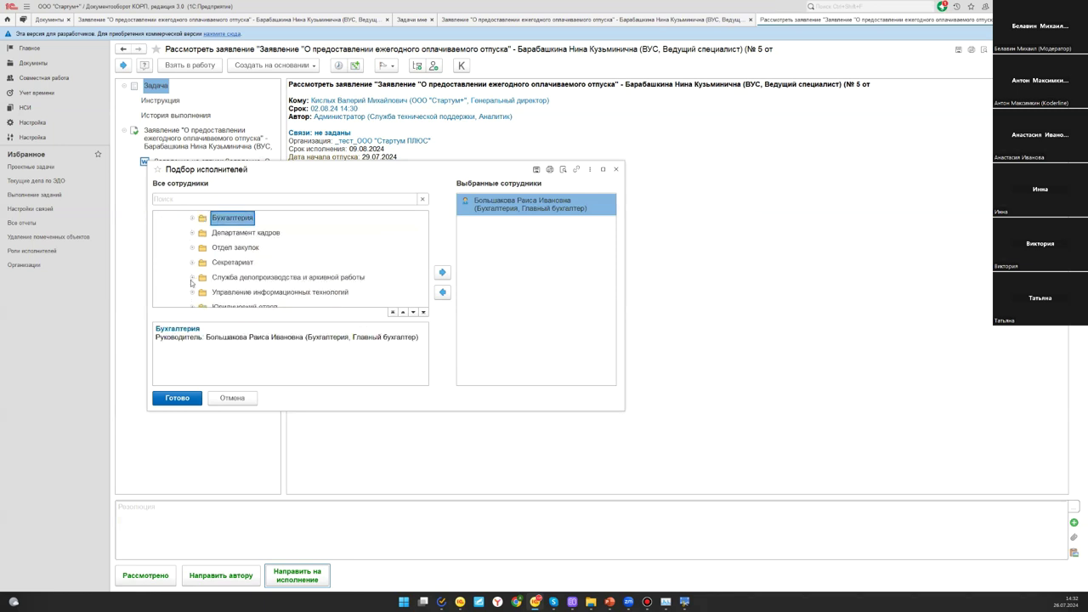
scroll(191, 287, "up", 1)
left_click(192, 278)
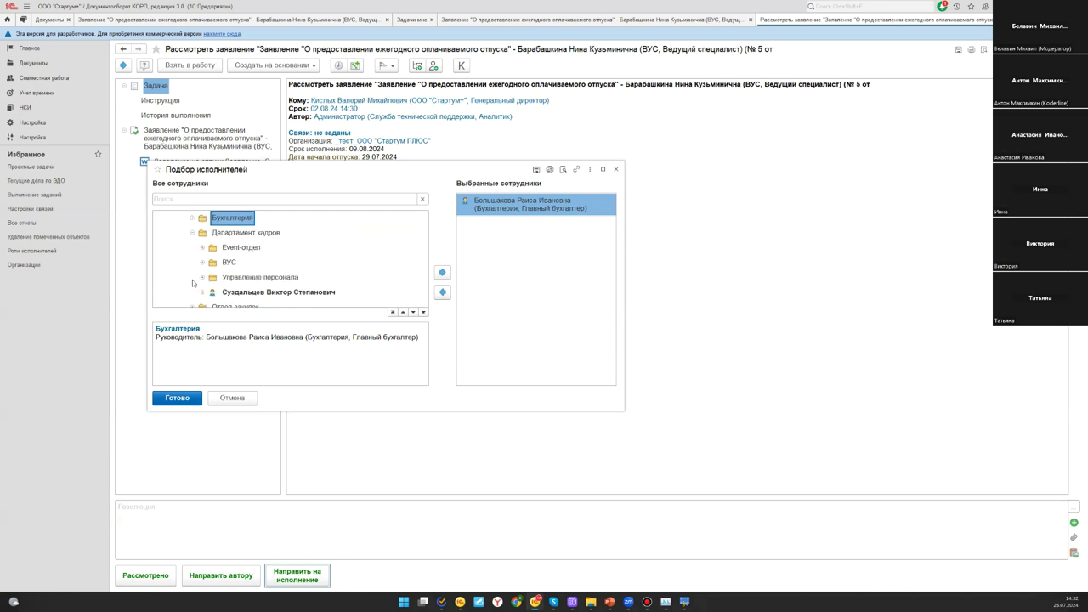
left_click(205, 283)
scroll(207, 285, "down", 1)
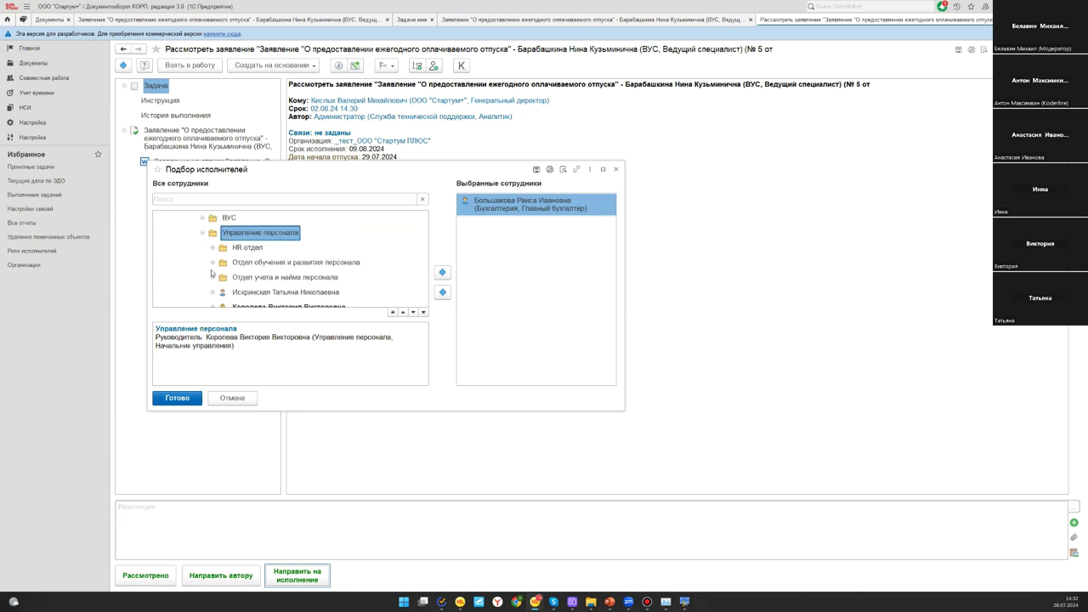
scroll(255, 297, "down", 1)
double_click(250, 263)
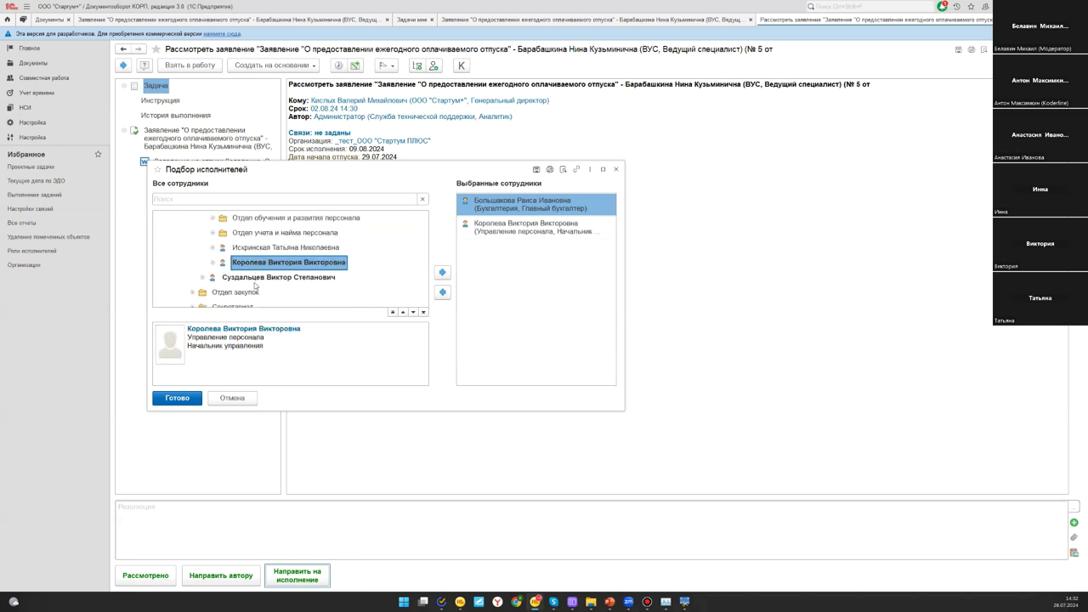
left_click(192, 398)
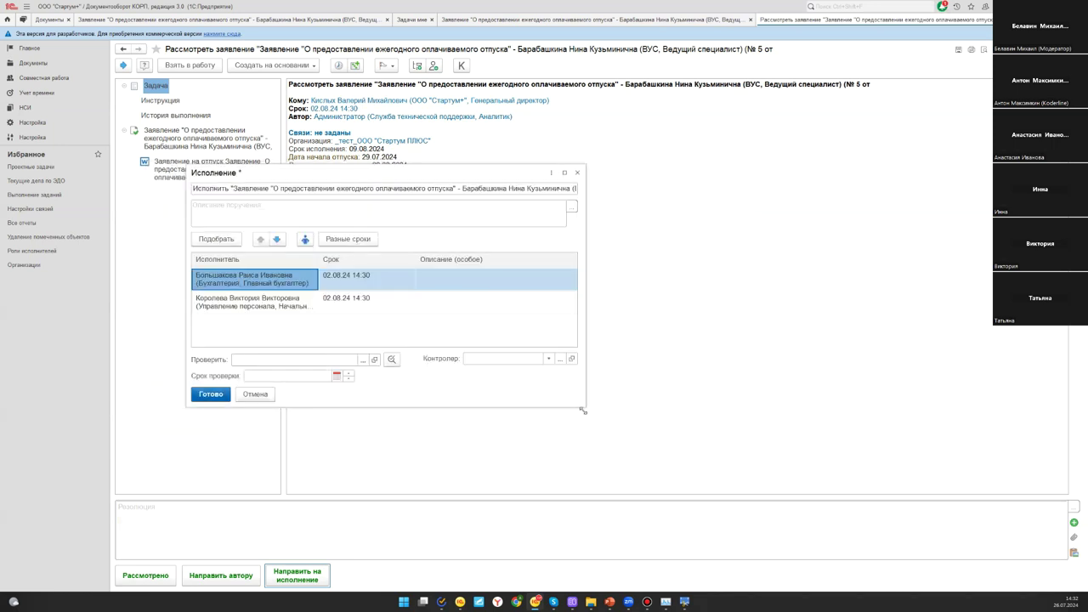
Widen the execution form and enter "Начислить зп" as the chief accountant's individual assignment description
left_click_drag(583, 411, 867, 470)
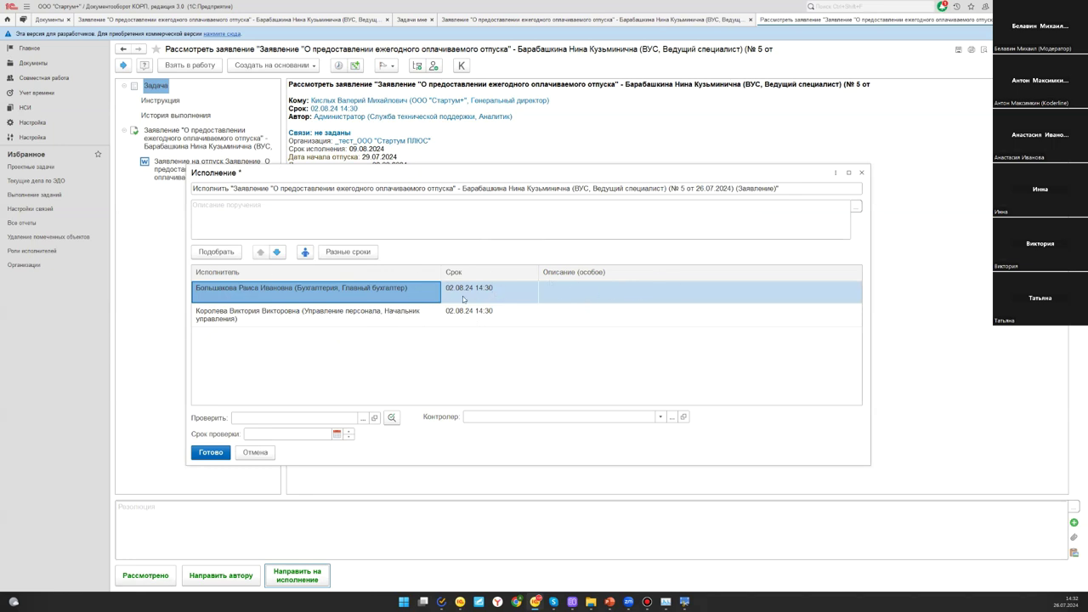
left_click(680, 295)
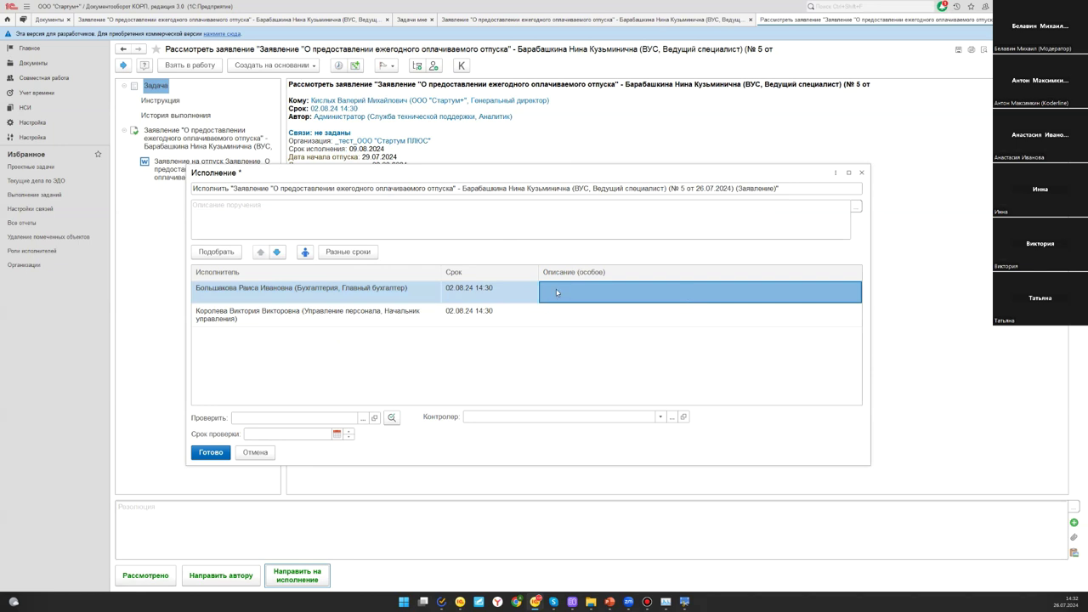
key("Return")
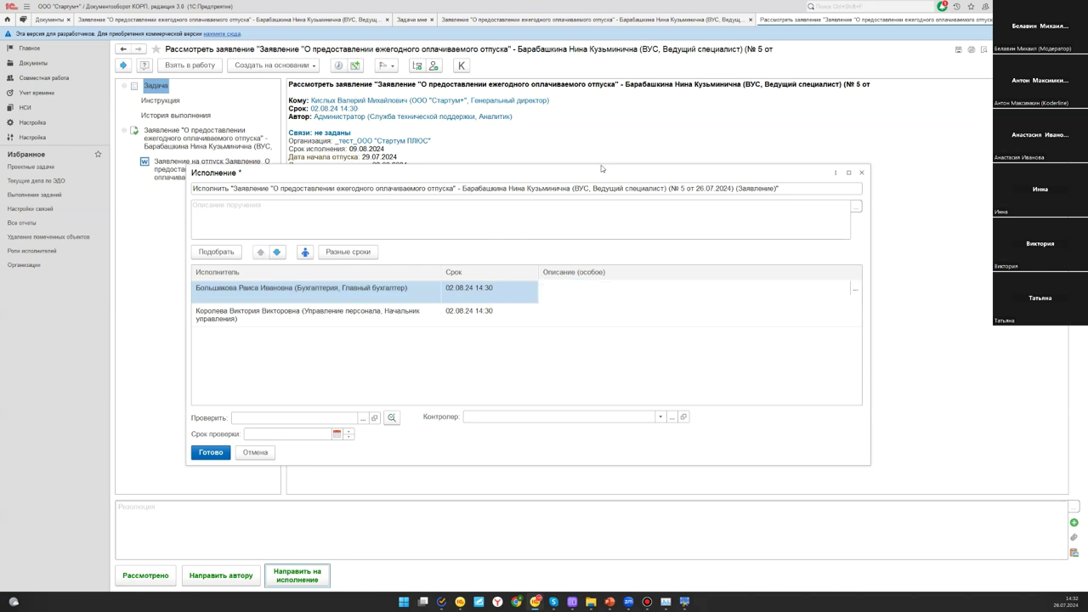
type("Начислить зп")
key("Return")
Enter "Подготовить проект приказа" as the individual assignment description for the head of Управление персонала
key("Down")
key("Return")
type("Подгтов")
key("BackSpace")
key("BackSpace")
key("BackSpace")
type("отовить проект приказа")
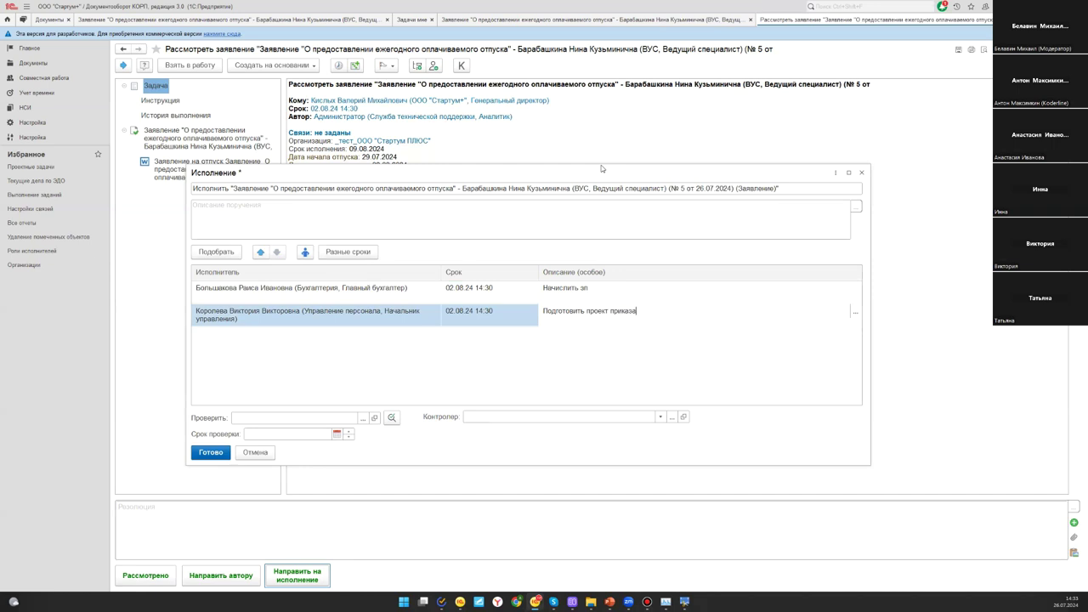
left_click(703, 369)
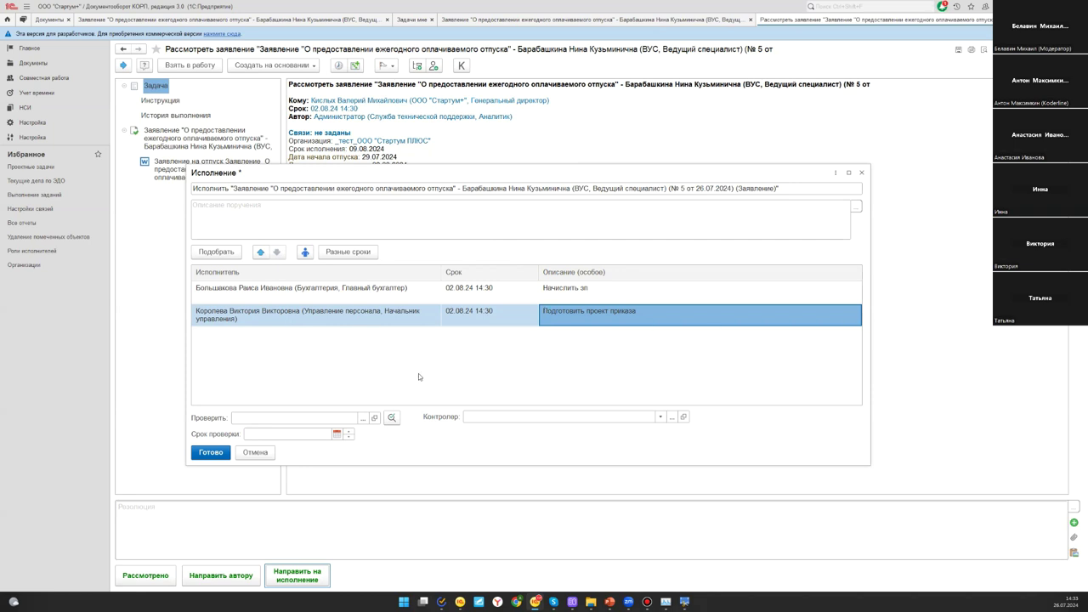
left_click(670, 418)
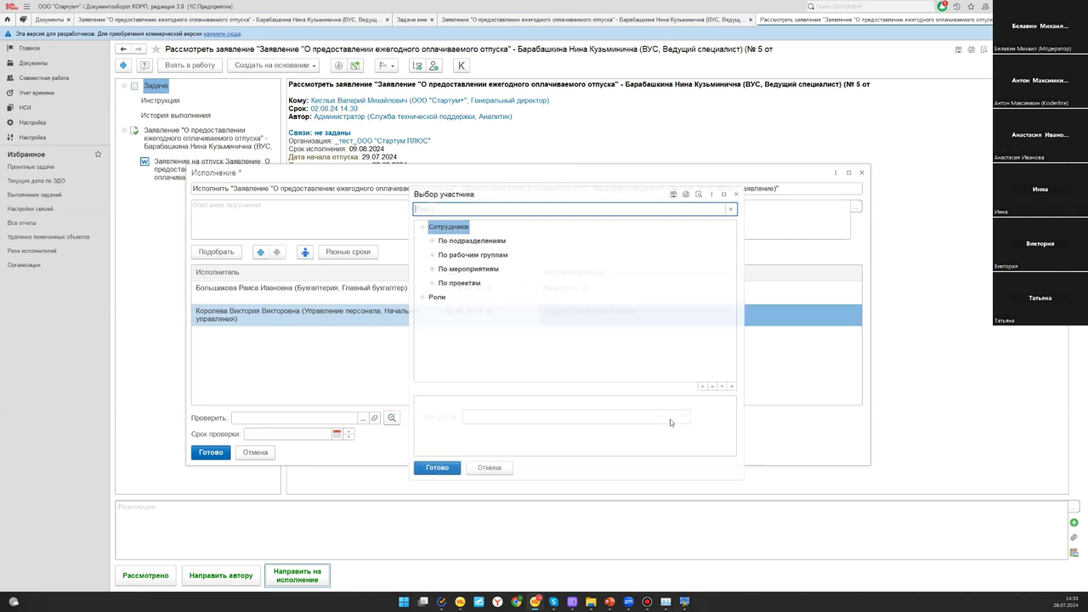
left_click(430, 238)
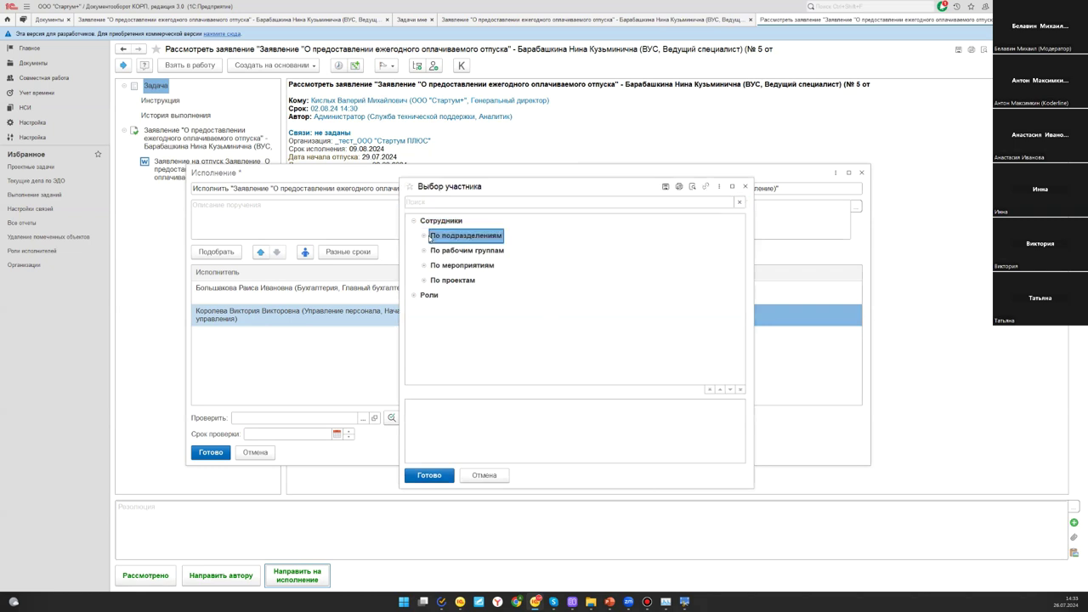
left_click(424, 235)
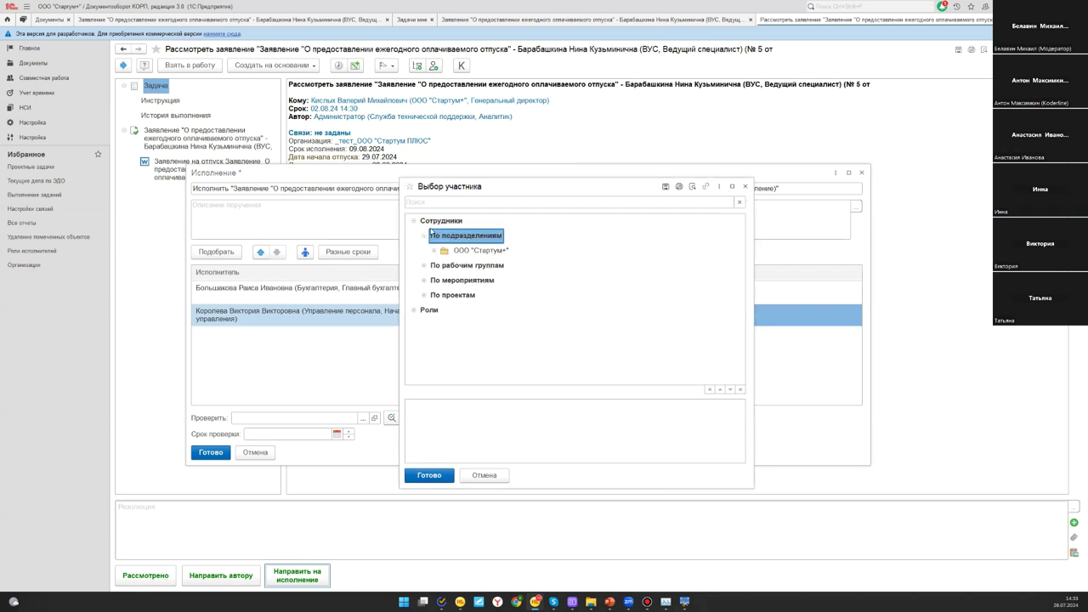
left_click(443, 201)
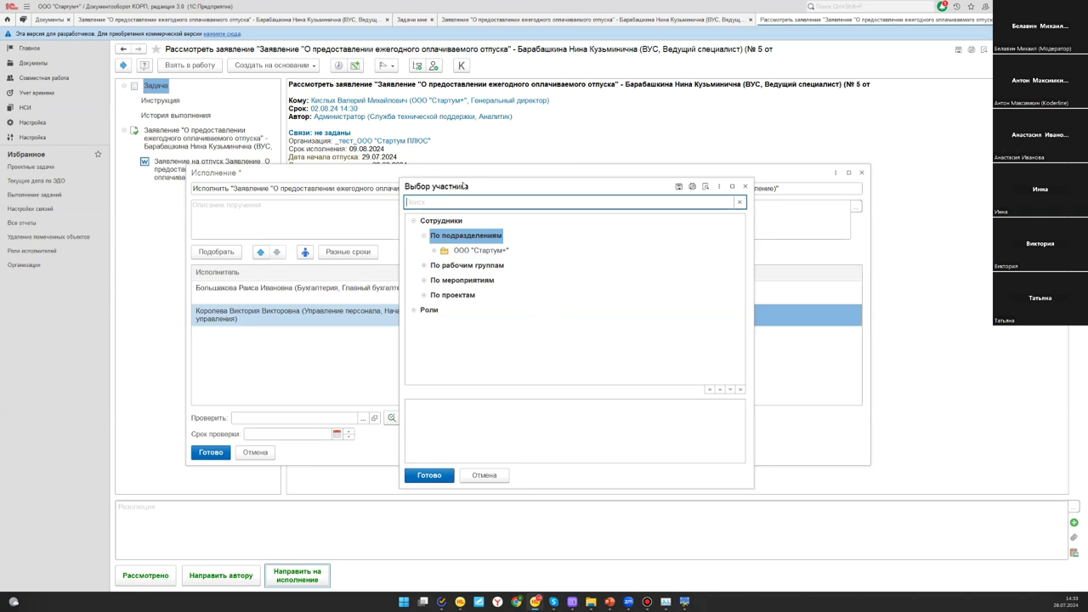
key("Escape")
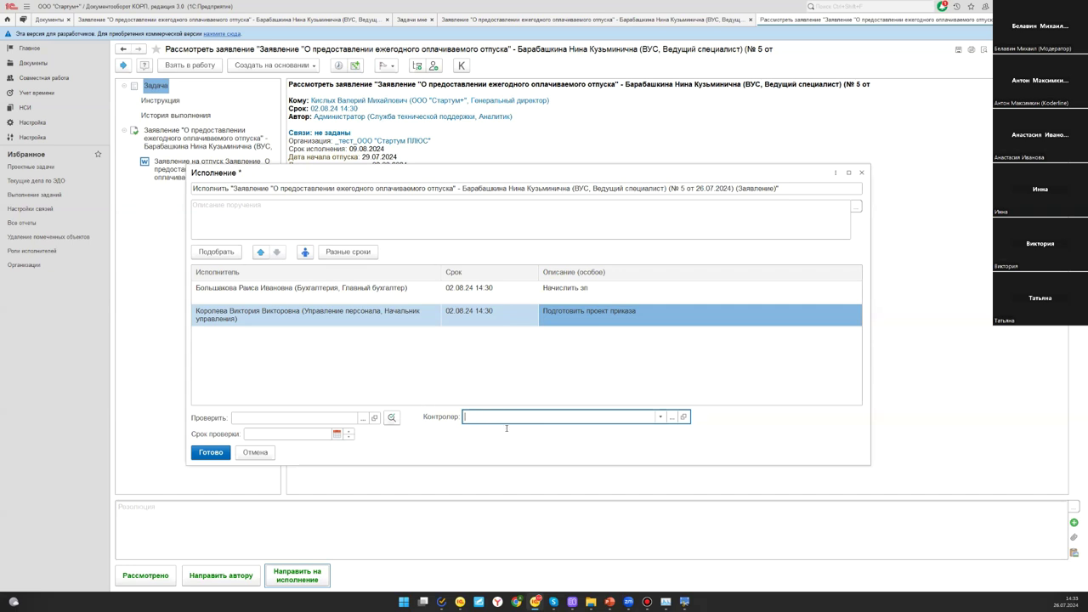
Set Администратор (Служба технической поддержки, Аналитик) as the controller of the execution assignment
type("а")
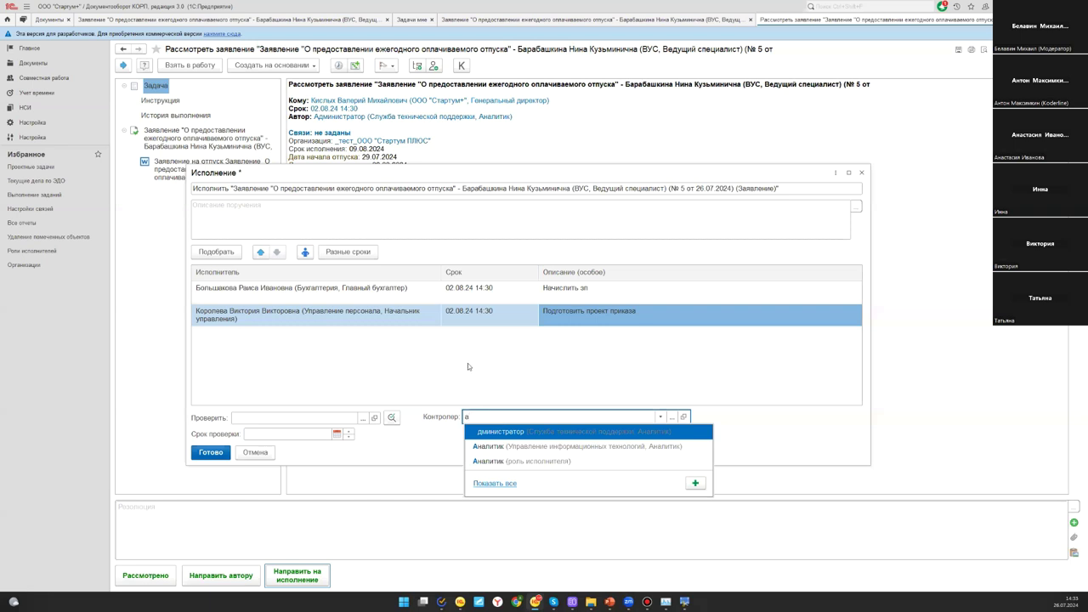
left_click(510, 432)
left_click(535, 395)
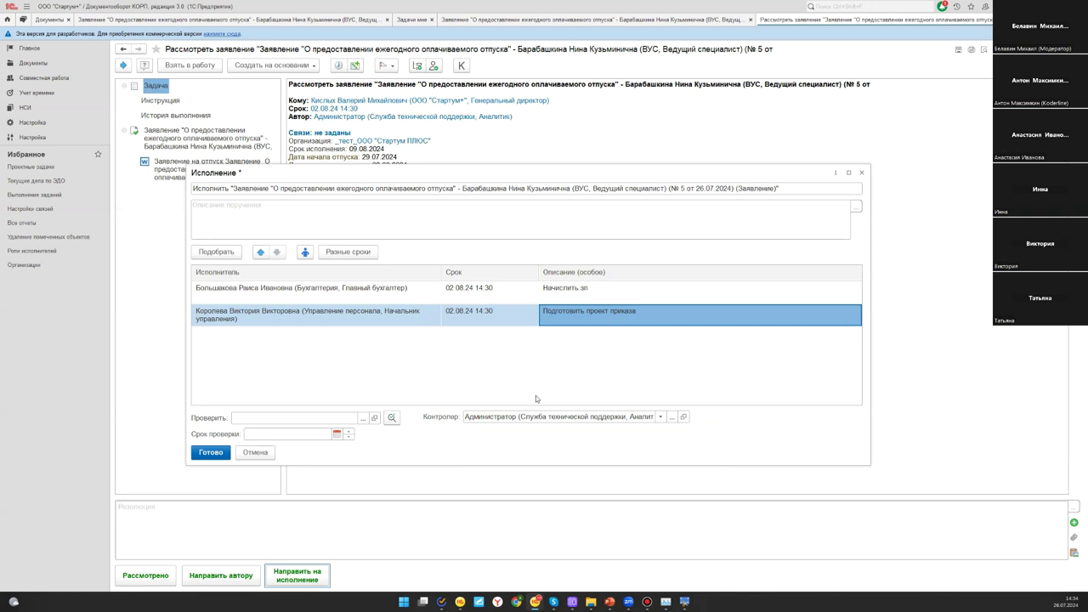
Assign the ООО "Стартум+" employee listed directly after the general director to check the execution
left_click(272, 417)
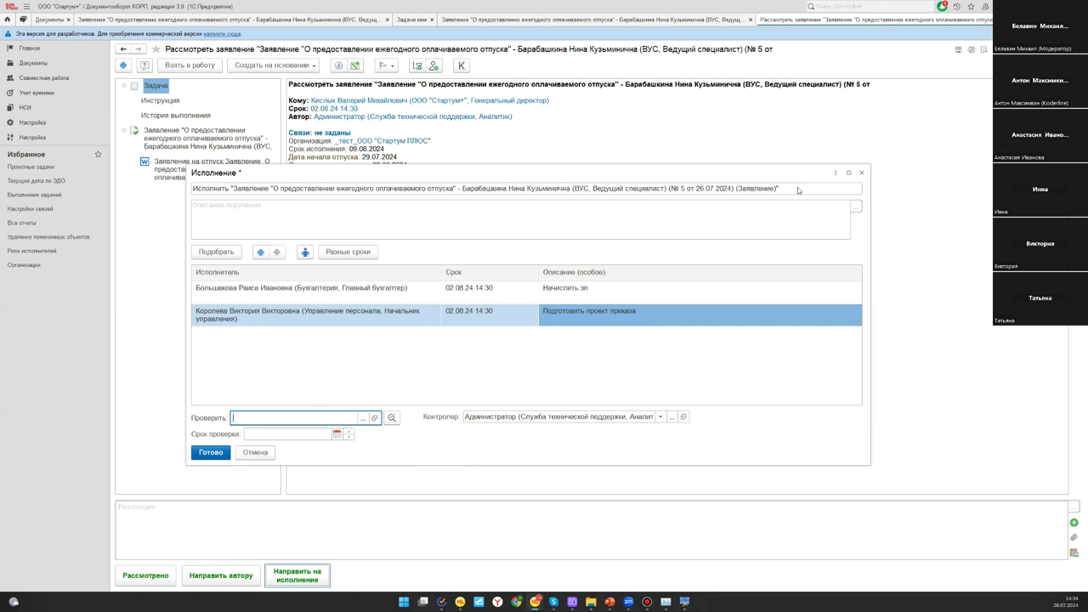
left_click(362, 418)
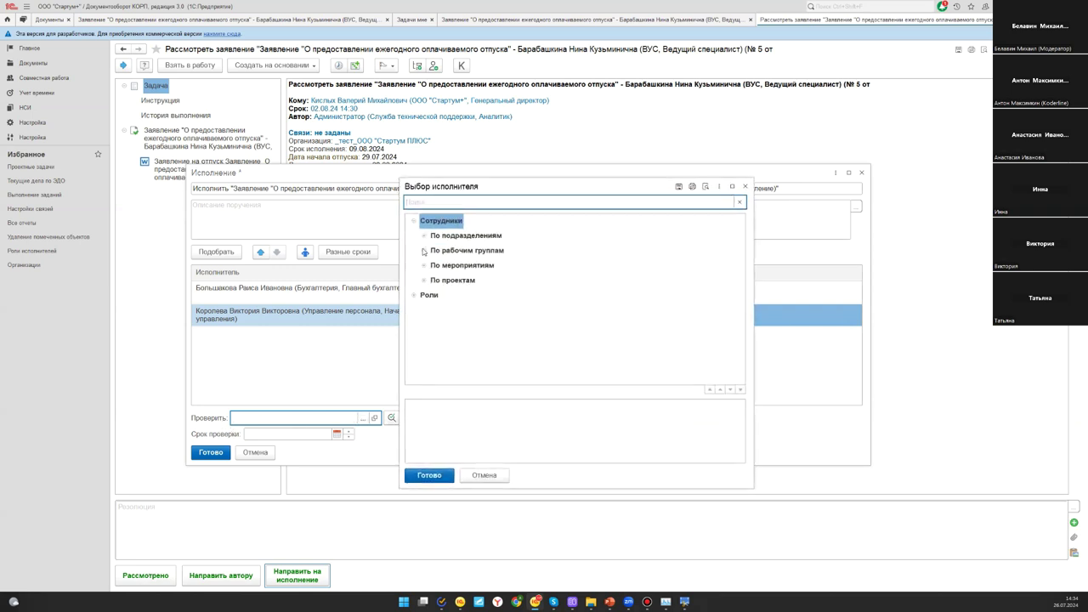
scroll(467, 313, "down", 1)
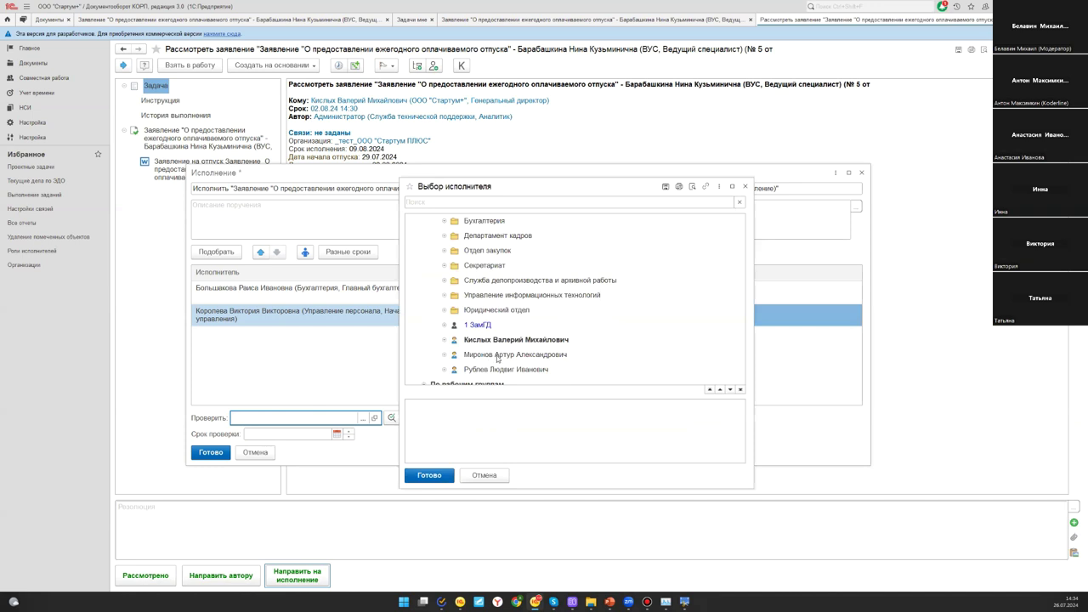
double_click(497, 357)
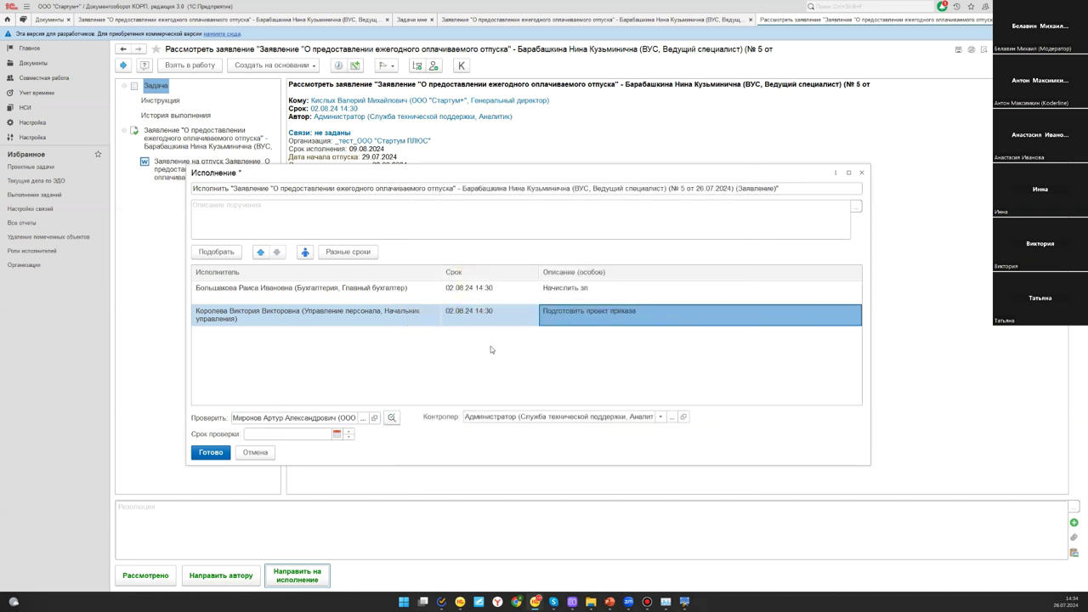
Set the performers' execution deadline to 29.07.24 14:30
left_click(510, 312)
left_click(520, 313)
left_click(508, 288)
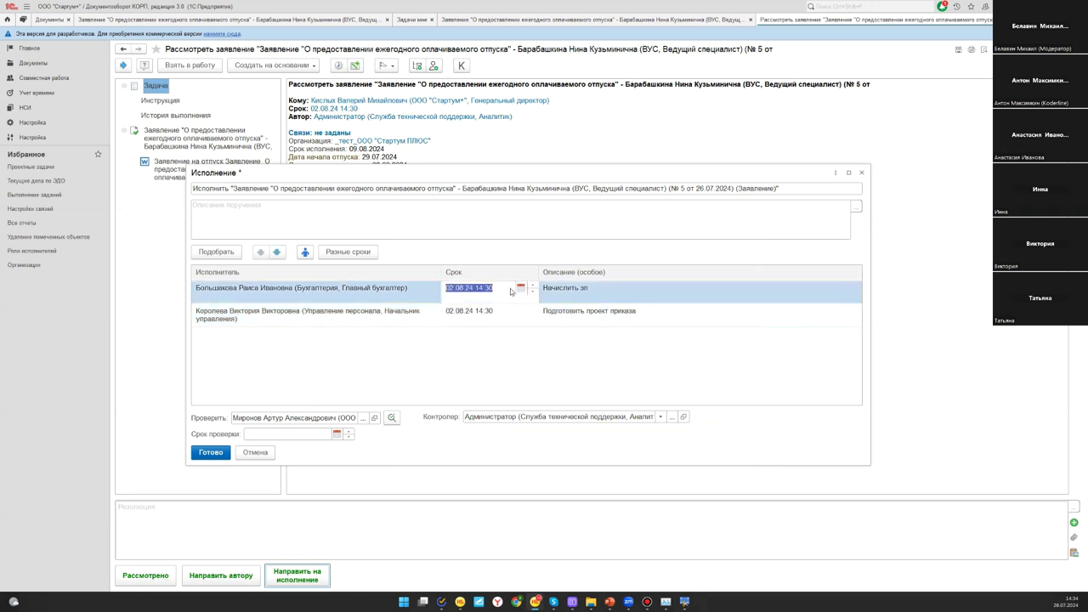
left_click(520, 288)
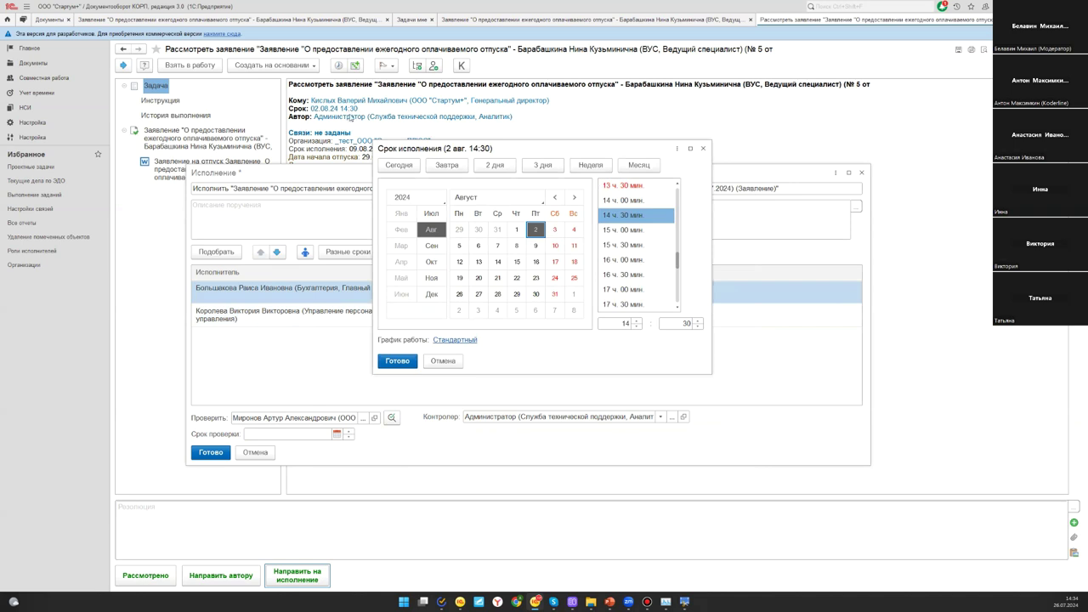
left_click(459, 229)
left_click(397, 360)
left_click(485, 313)
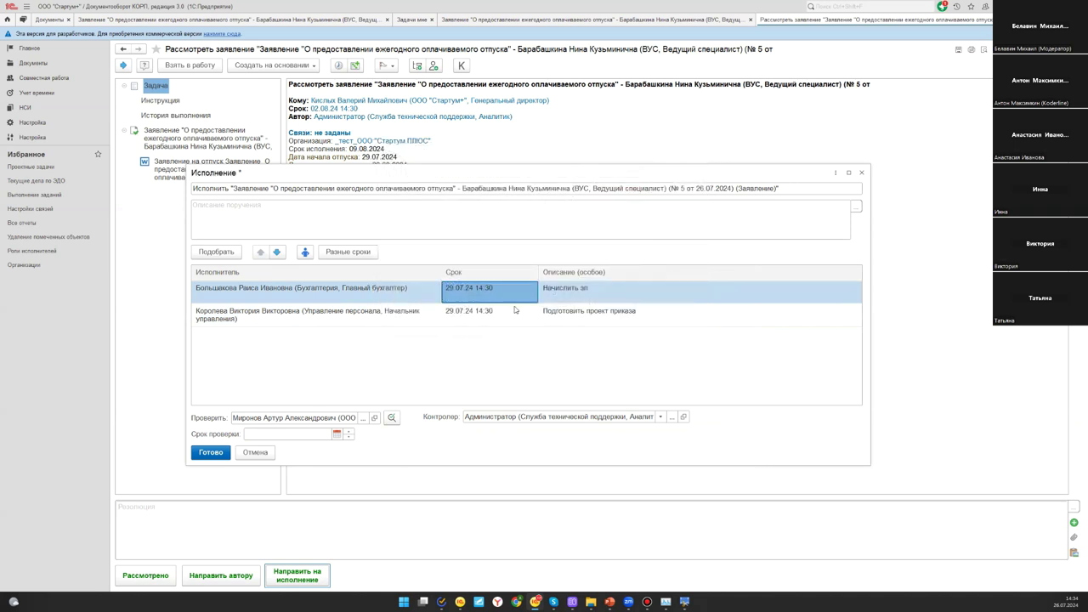
Set the performers' execution deadline to 26.07.24 14:30
left_click(521, 311)
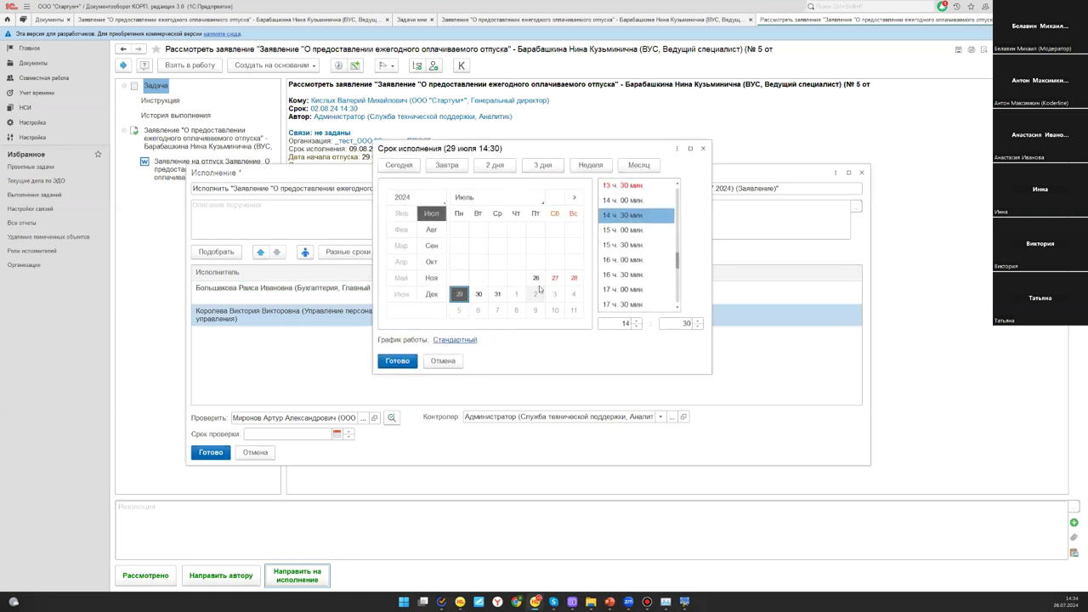
left_click(537, 280)
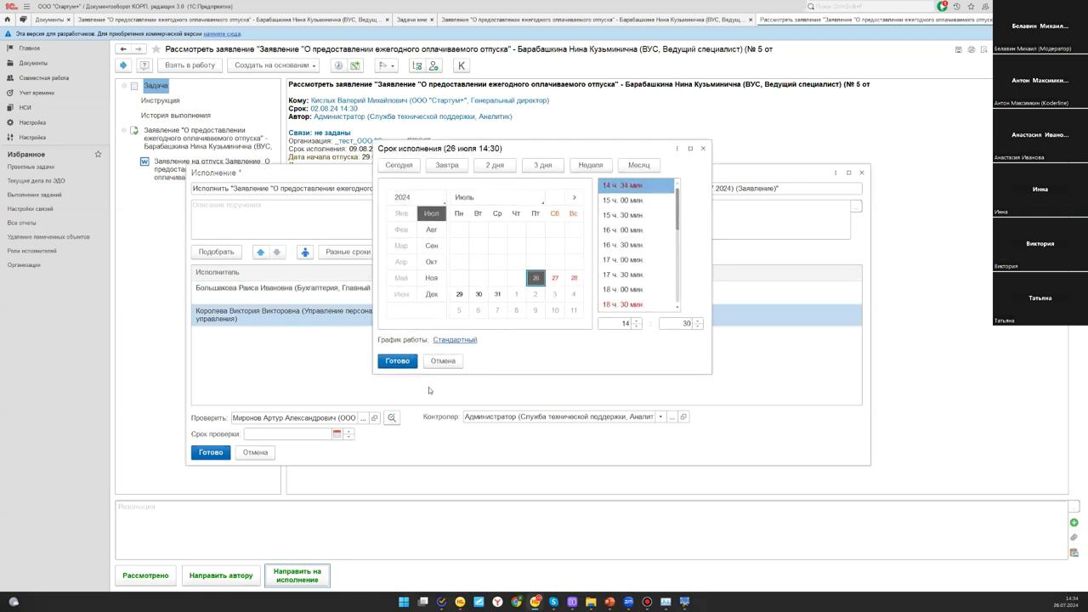
left_click(397, 360)
left_click(466, 373)
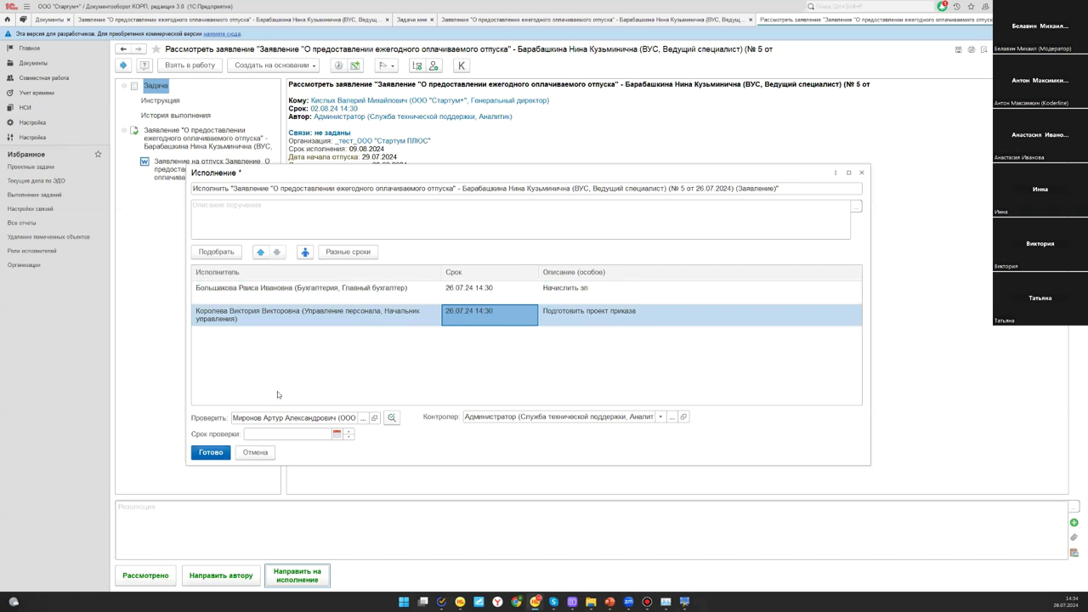
left_click(364, 418)
left_click(444, 473)
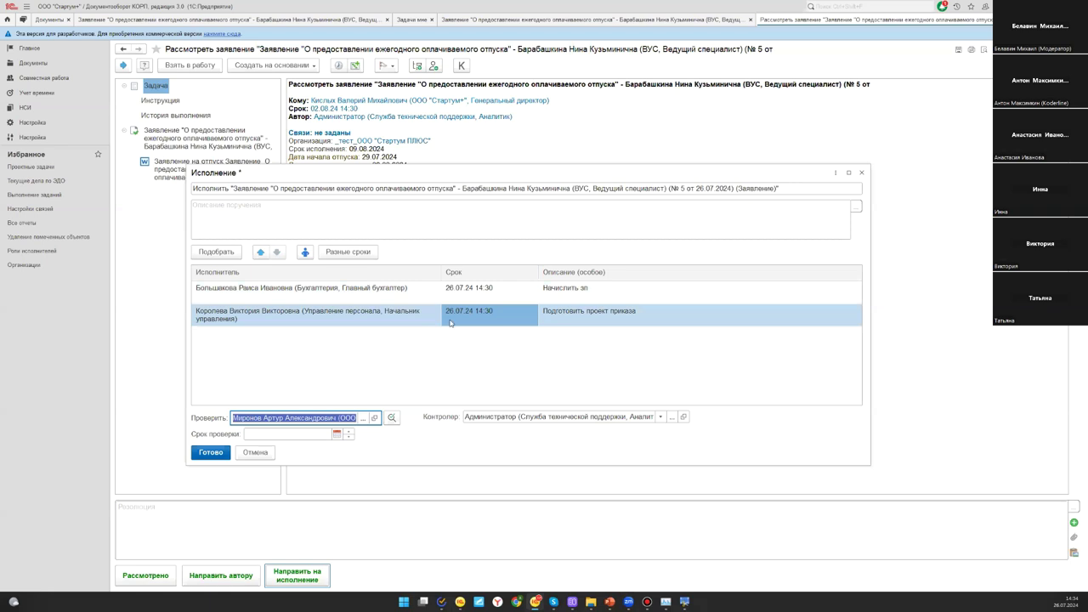
Change the execution deadline of both performers back to 29.07.24 14:30
double_click(508, 287)
left_click(520, 287)
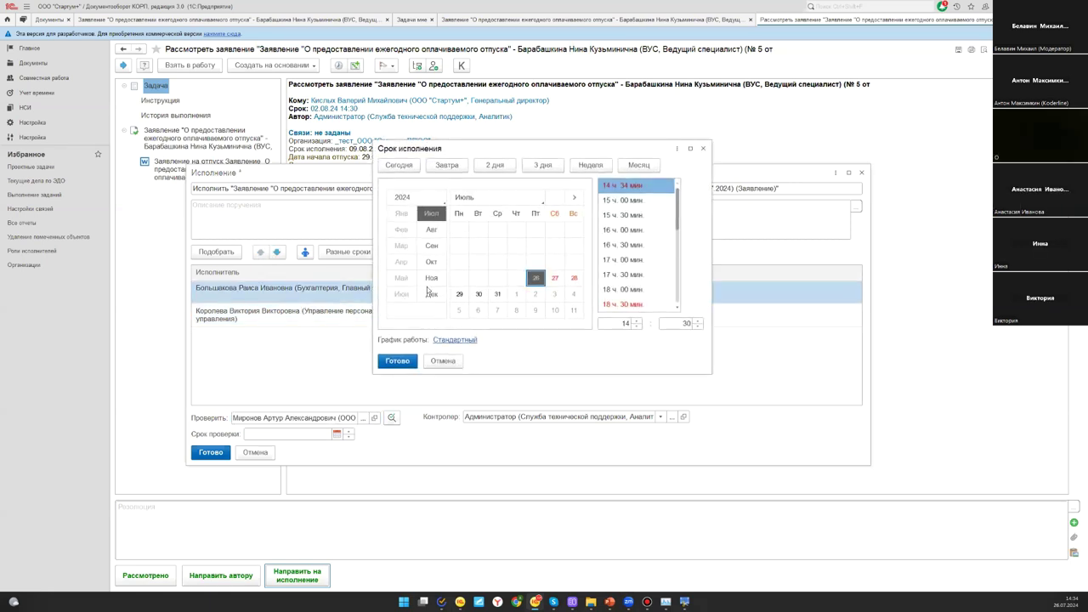
left_click(459, 295)
left_click(397, 360)
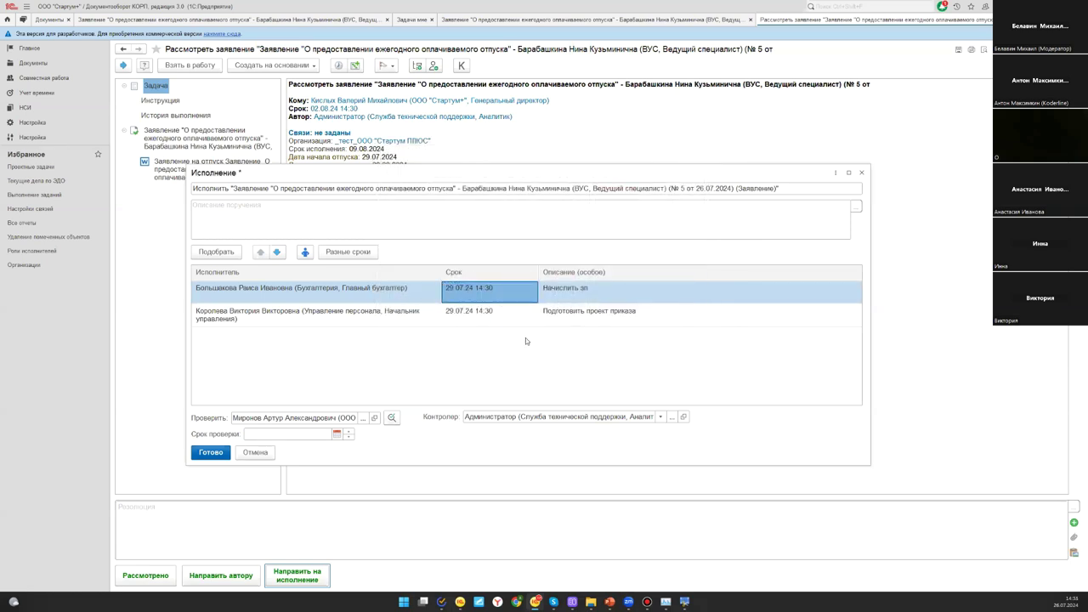
Set the deadline for checking the execution to 31.07.24 14:30
left_click(336, 433)
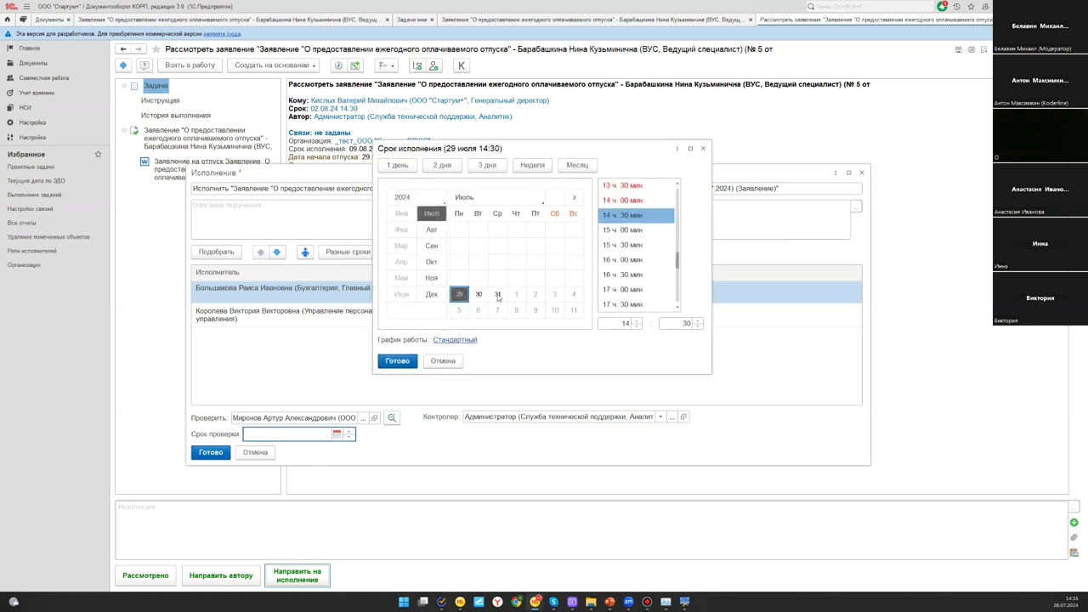
left_click(498, 294)
left_click(406, 350)
left_click(298, 402)
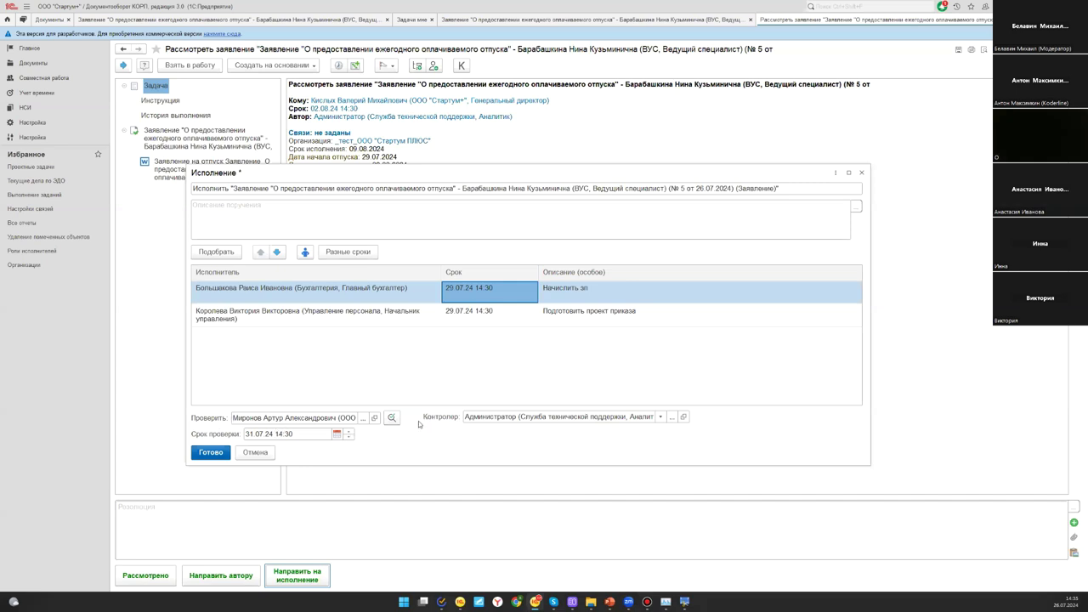
Confirm the execution assignment and log 00:15 of working time for considering the application
left_click(209, 452)
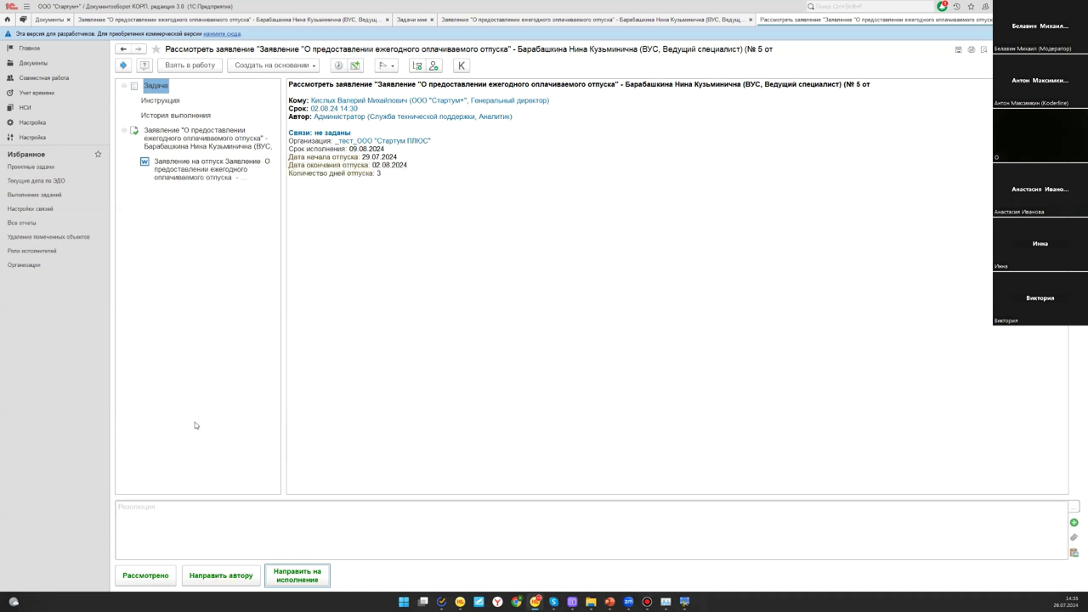
left_click(511, 306)
left_click(481, 318)
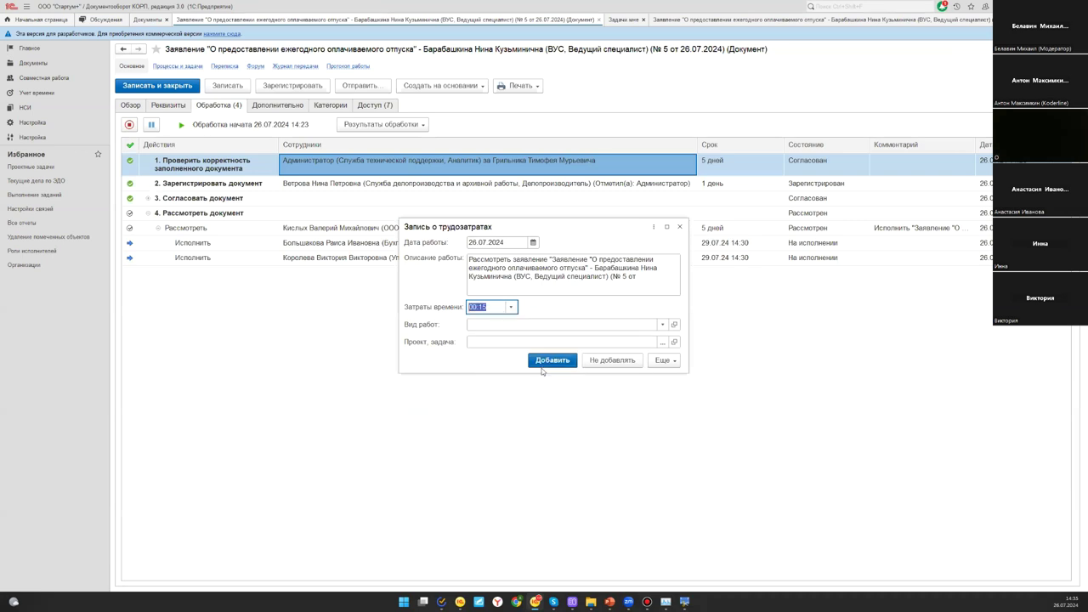
left_click(548, 360)
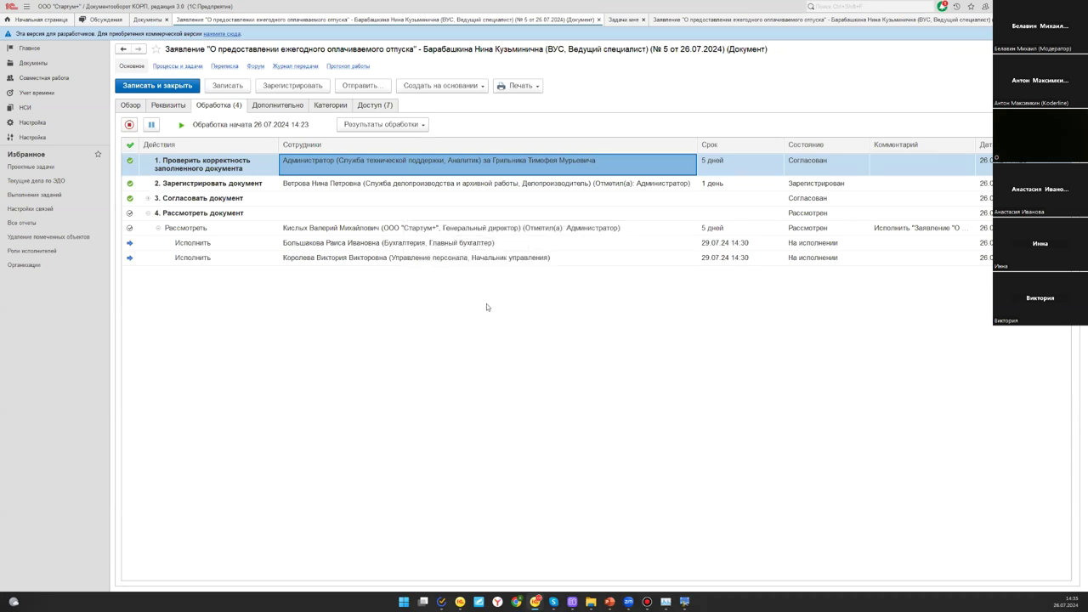
Review the Исполнить actions and the Рассмотреть документ stage in the application's processing
left_click(365, 246)
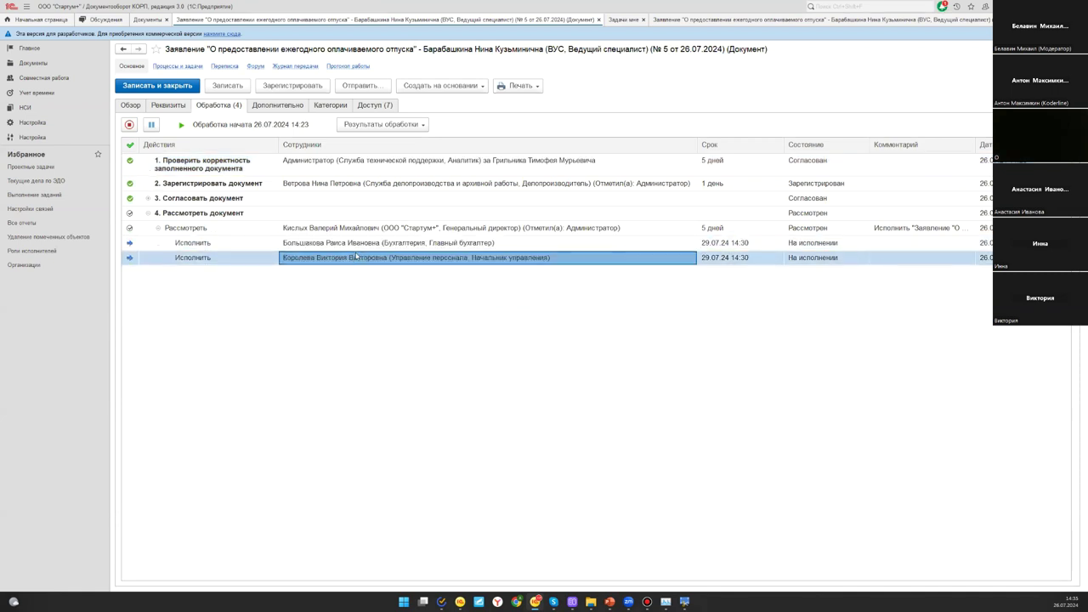
left_click(366, 256)
left_click(336, 247)
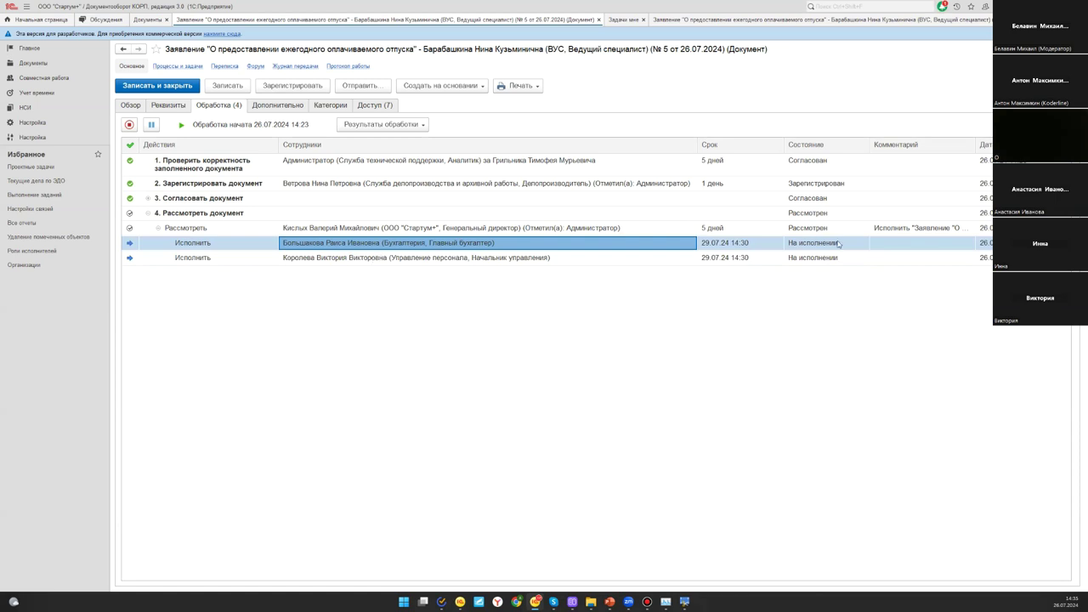
left_click(278, 214)
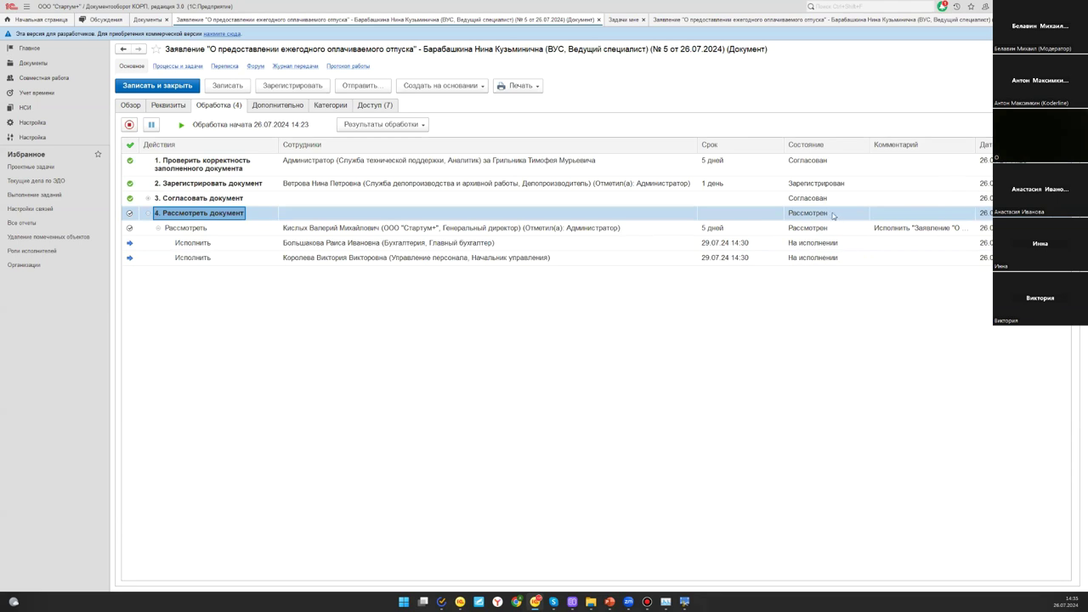
Open the Контроль list from the start page and examine the leave application's control entry and its controlled employees
left_click(40, 22)
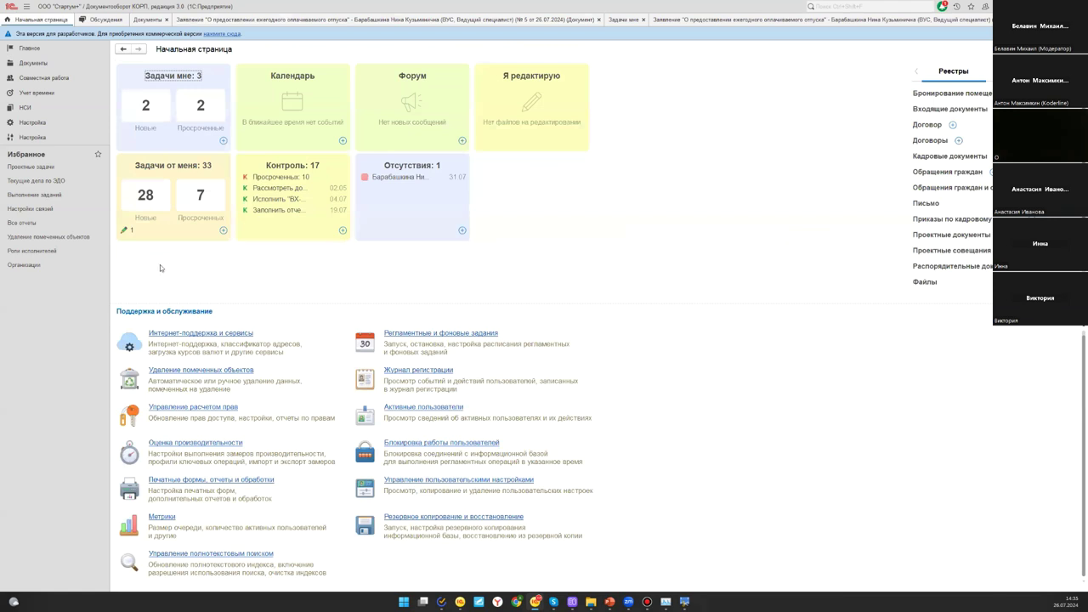
left_click(292, 165)
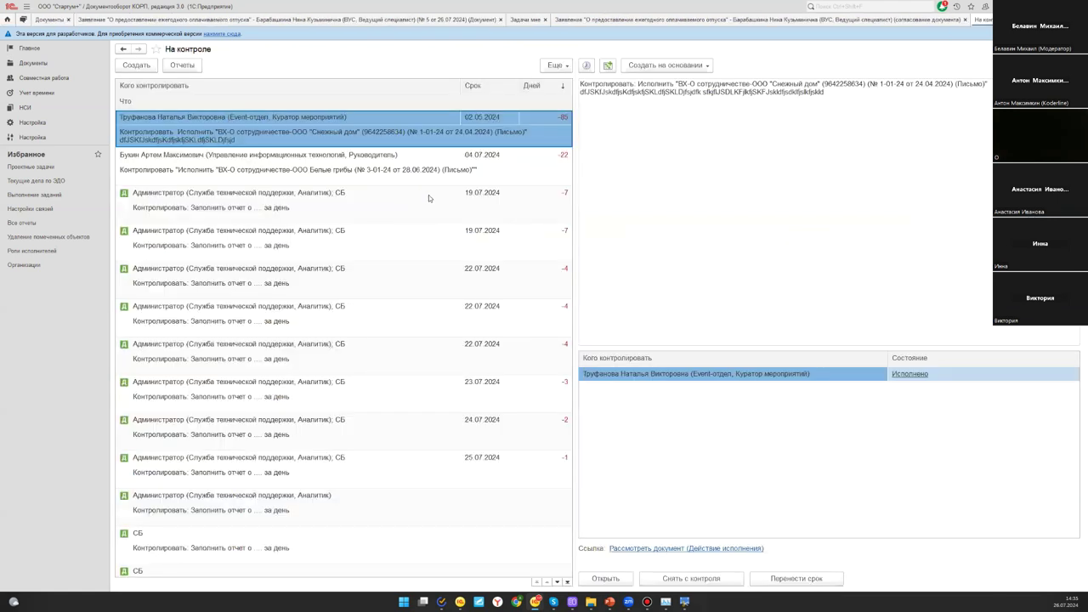
scroll(405, 444, "down", 3)
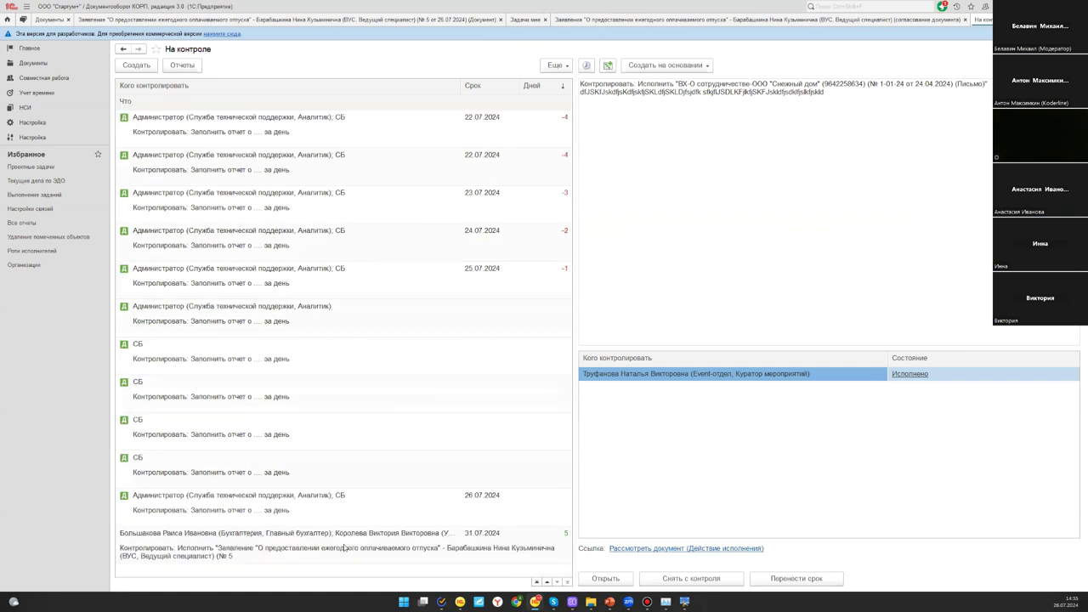
left_click(343, 549)
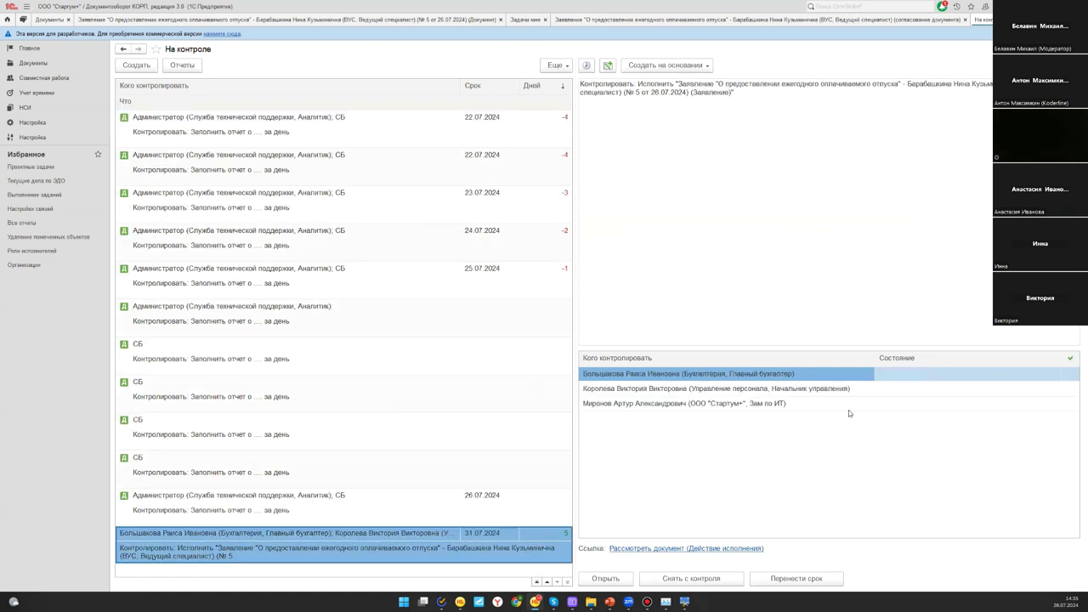
left_click(919, 389)
left_click(918, 403)
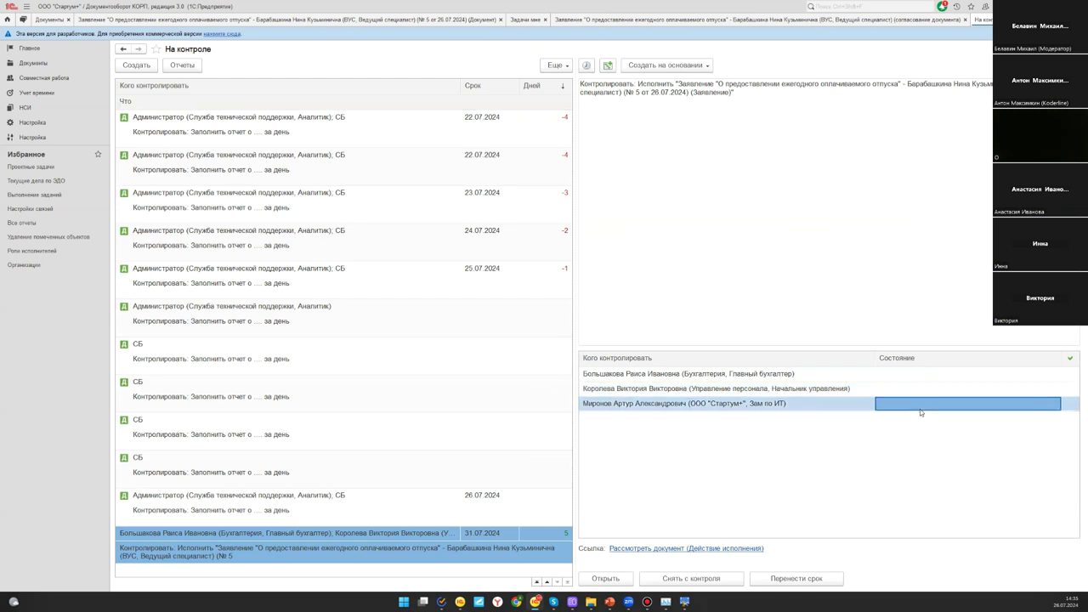
left_click(758, 404)
left_click(792, 375)
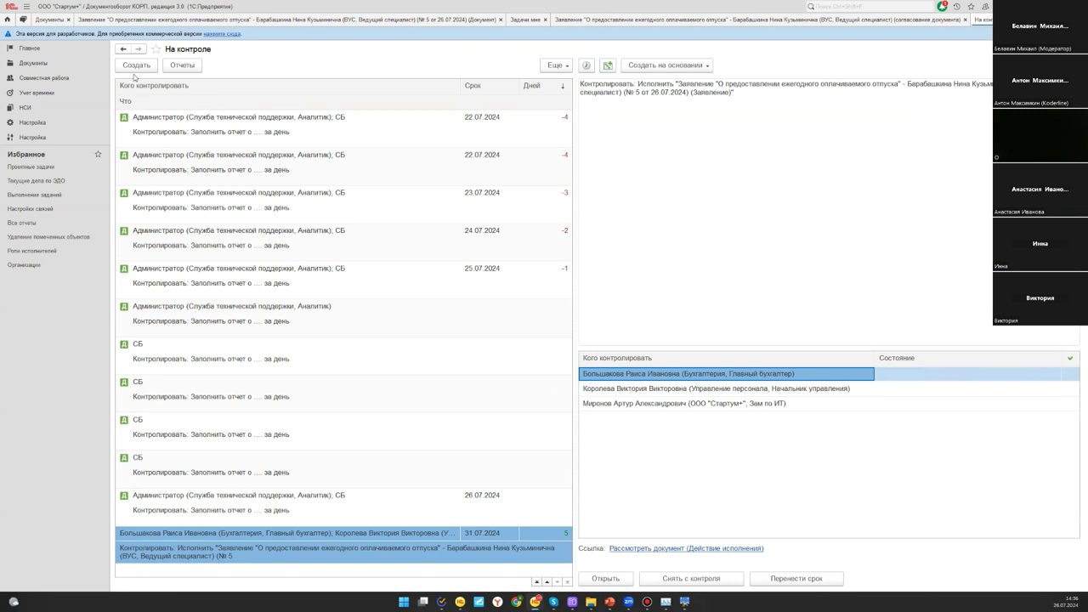
left_click(720, 180)
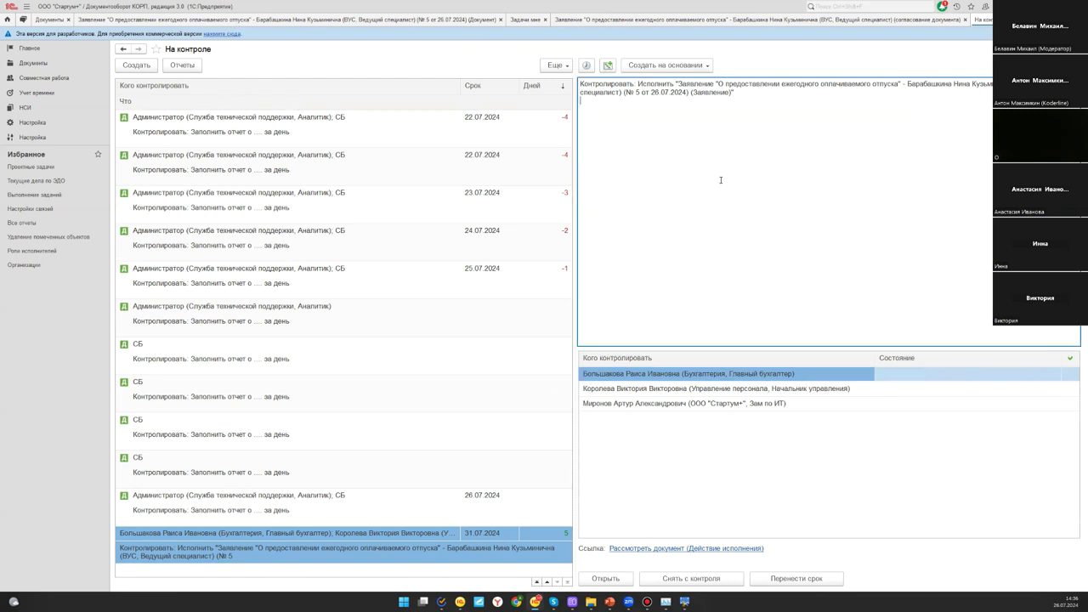
key("ctrl+Tab")
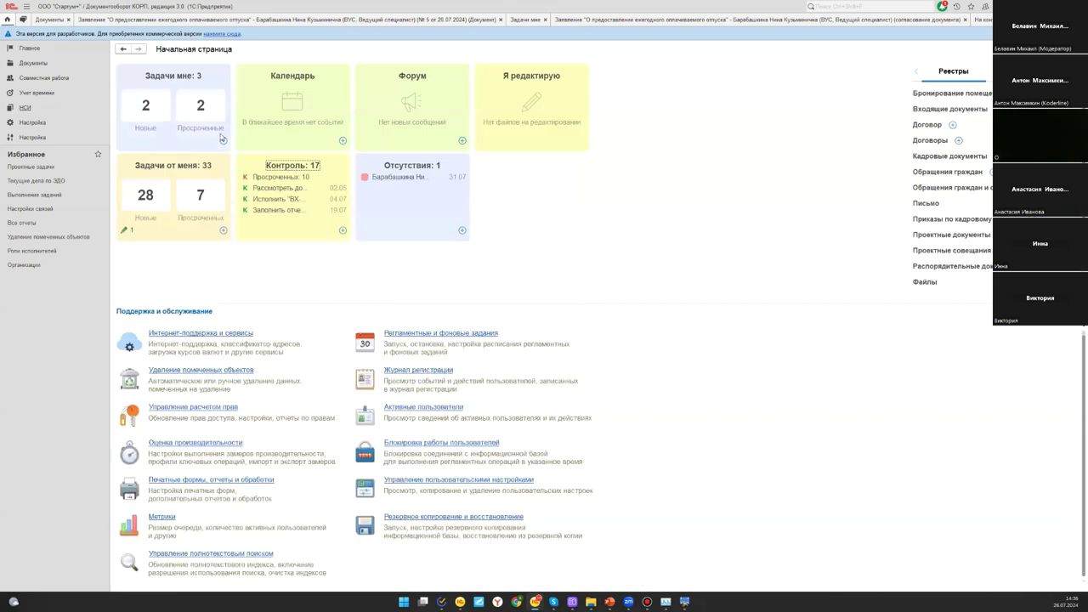
key("ctrl+Tab")
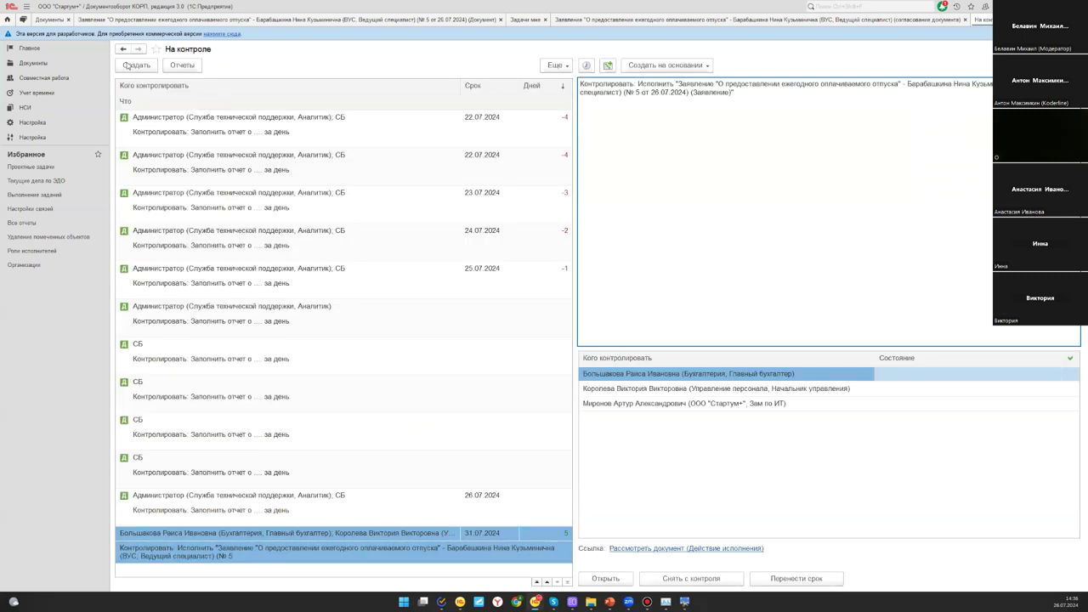
double_click(180, 6)
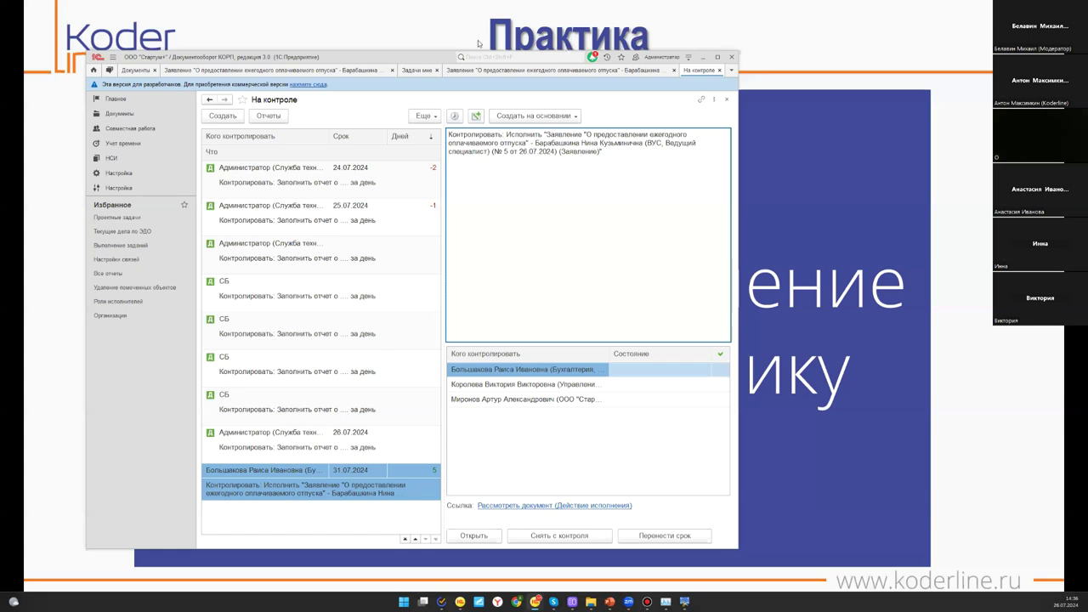
double_click(532, 52)
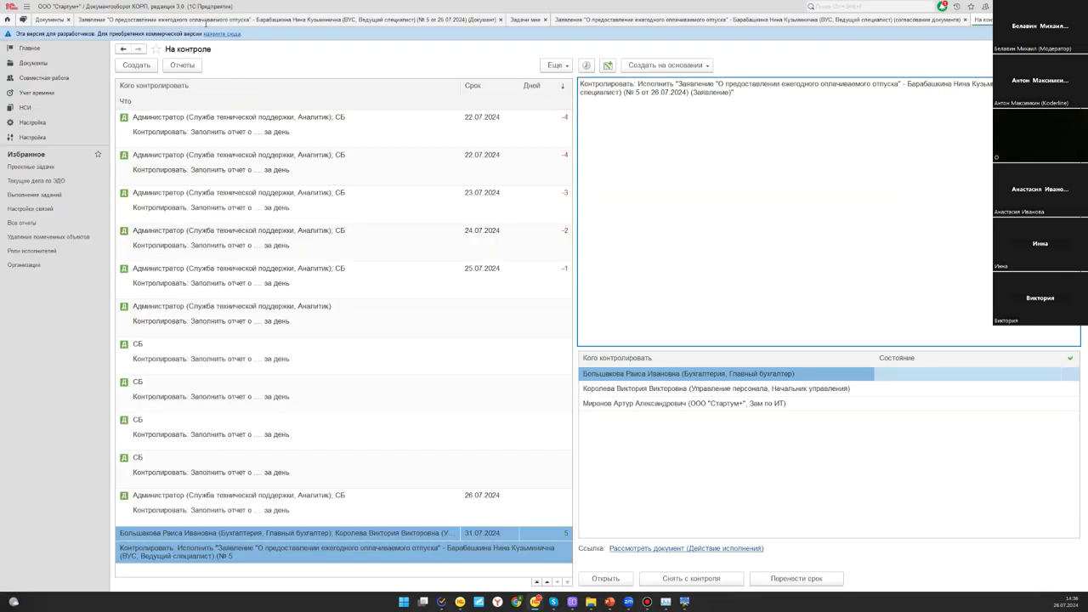
Mark the chief accountant's execution task for the leave application as Выполнена and add the record of time spent
left_click(208, 19)
double_click(350, 243)
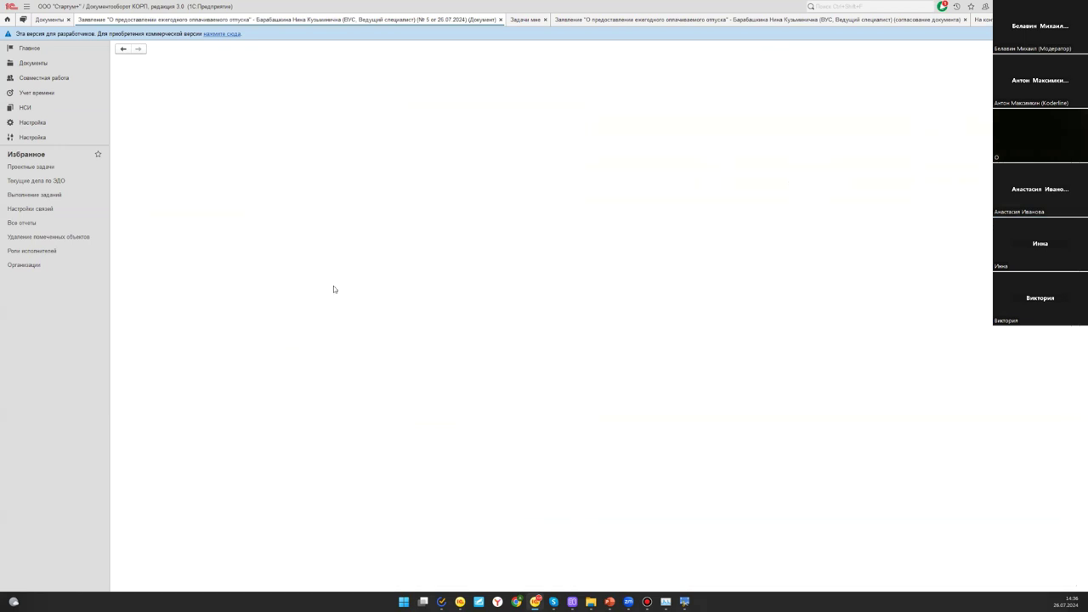
left_click(143, 577)
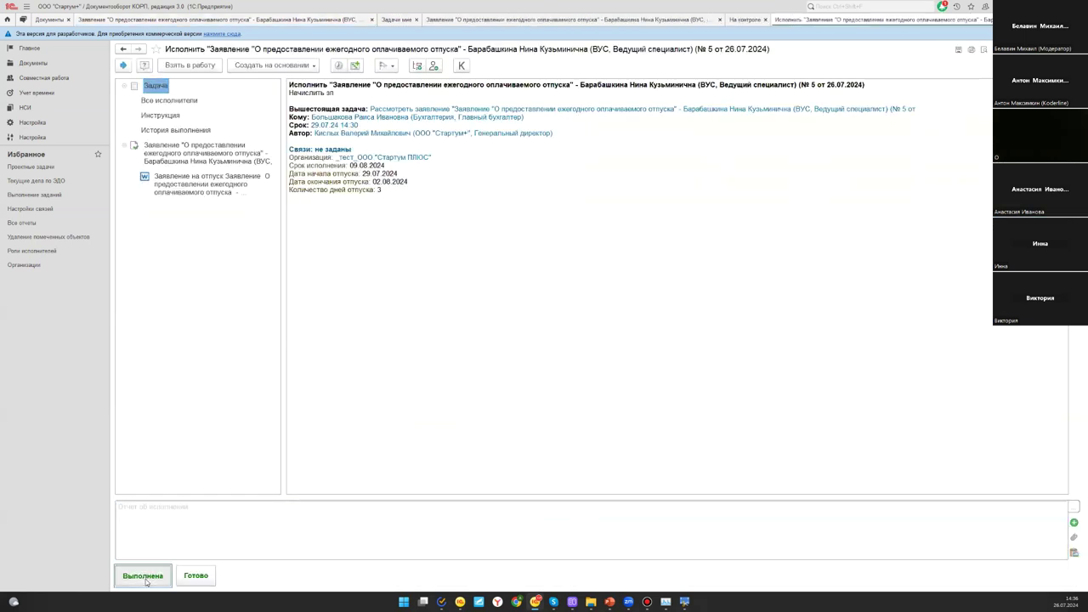
left_click(468, 298)
left_click(383, 335)
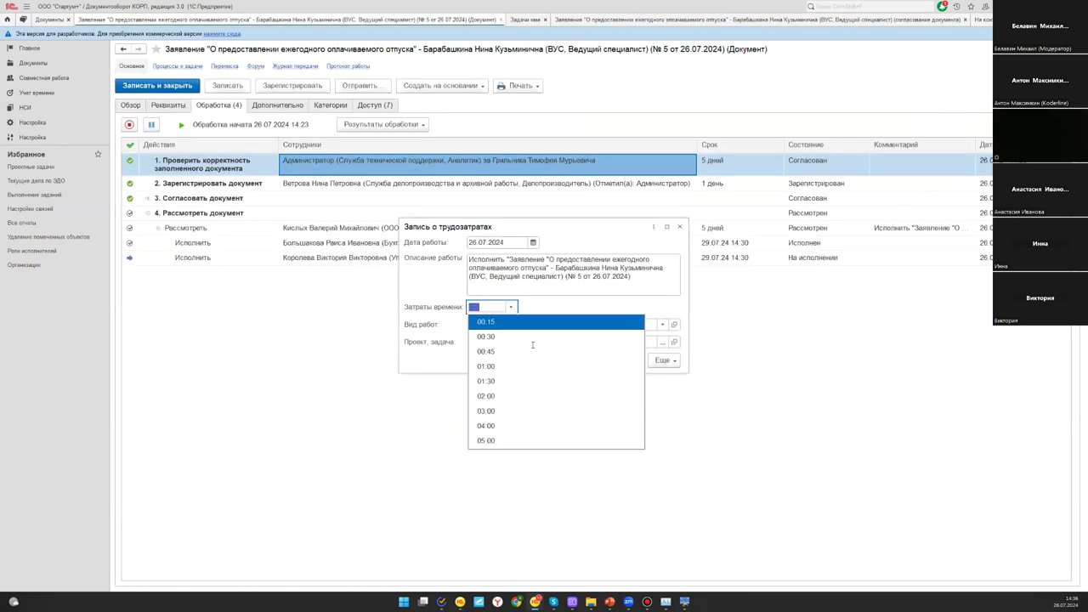
left_click(552, 361)
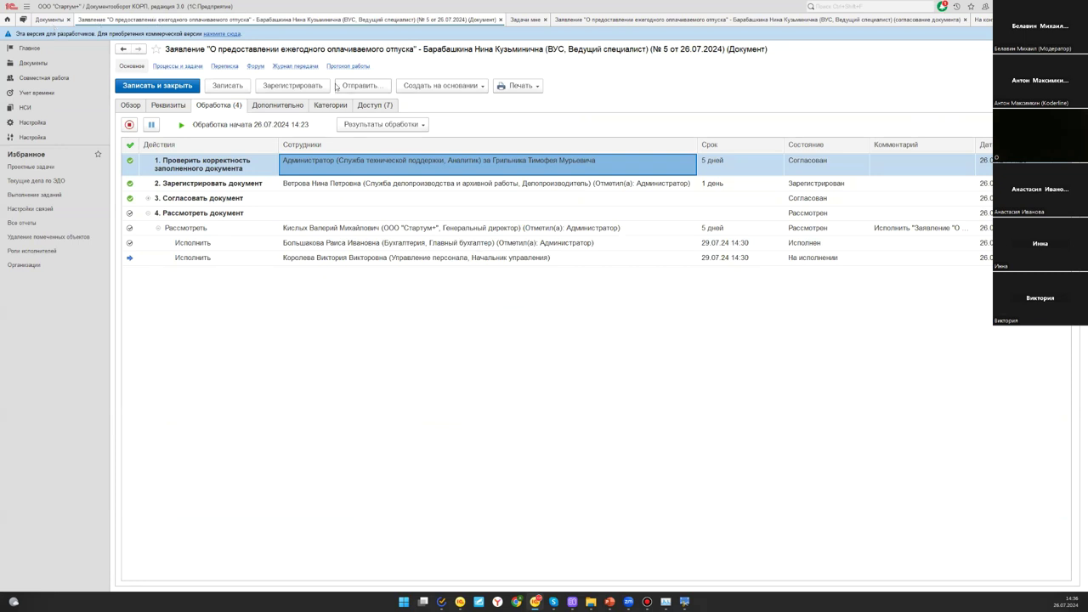
Check the execution state of each performer and the checker in the leave application's control entry
left_click(370, 517)
left_click(412, 538)
left_click(675, 374)
left_click(922, 379)
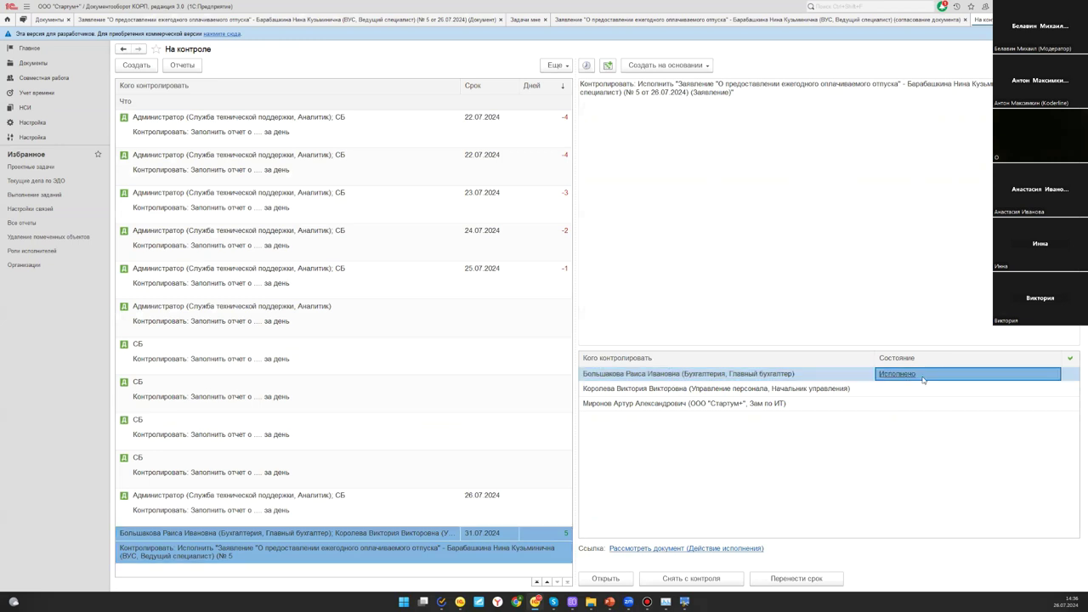
left_click(860, 388)
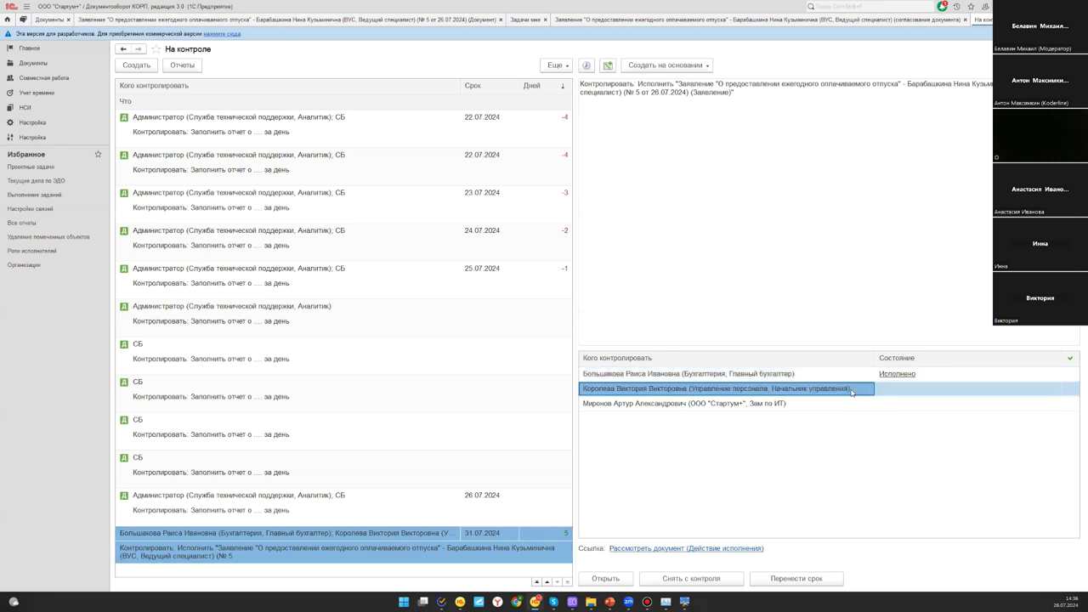
left_click(863, 403)
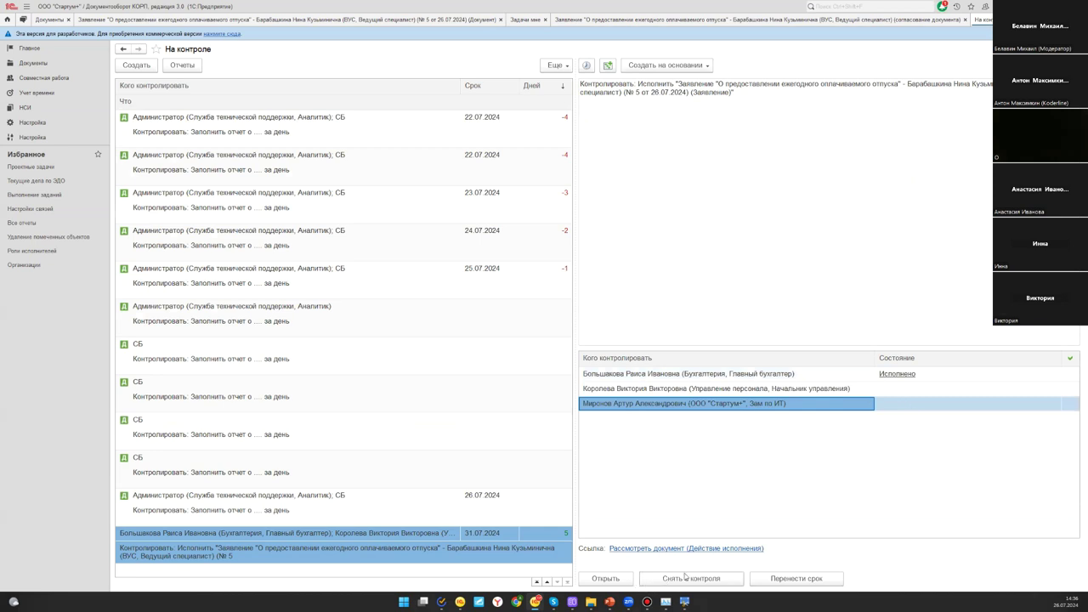
Take the СБ item "Заполнить отчет о .... за день" just above the 26.07.2024 entry off control and add its time record
left_click(222, 484)
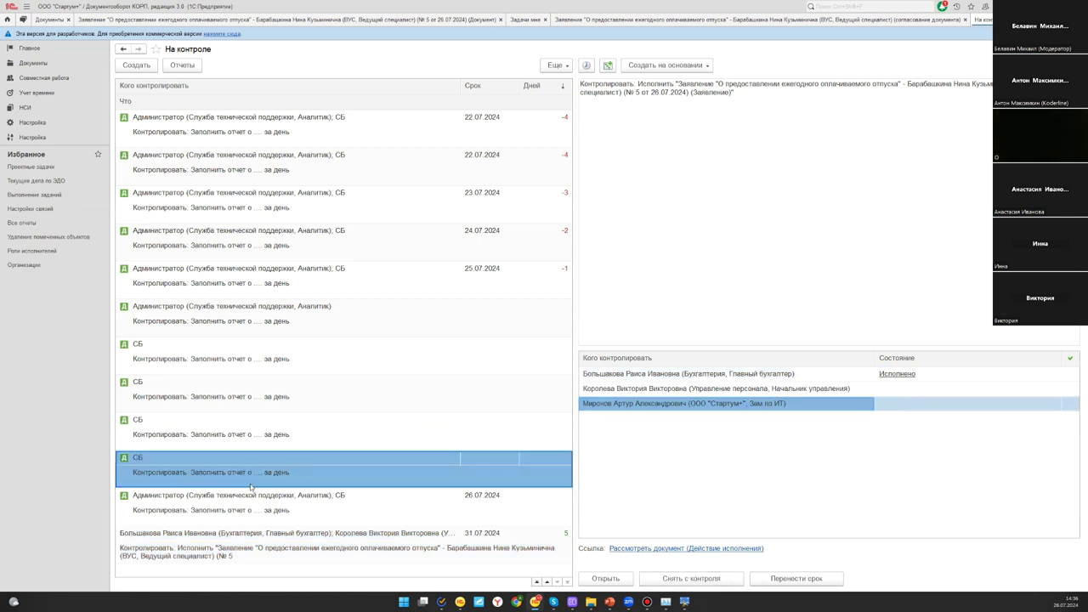
left_click(727, 582)
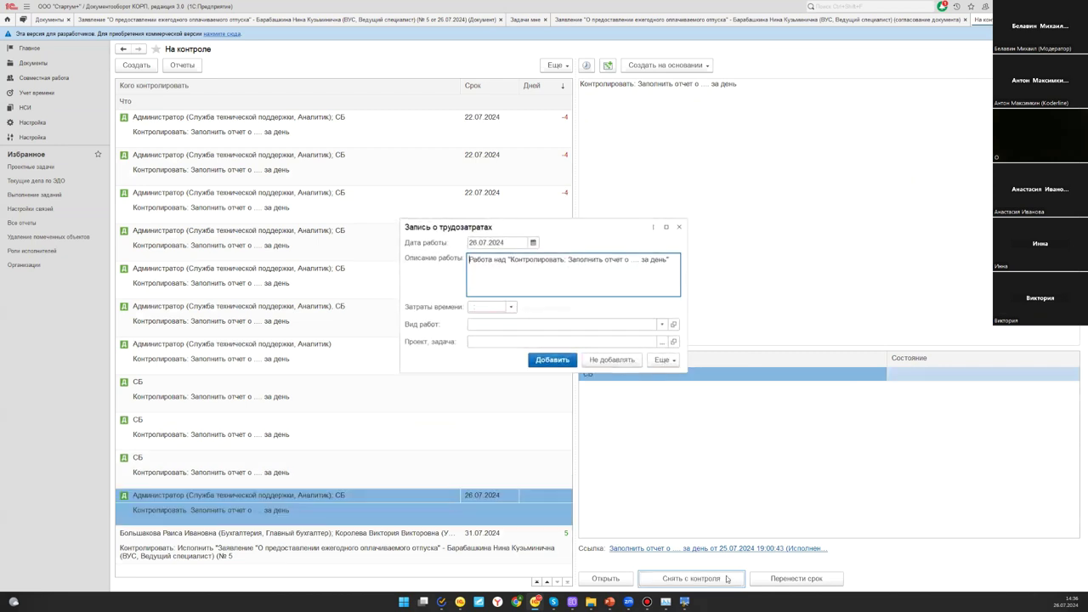
left_click(511, 307)
left_click(523, 327)
left_click(547, 361)
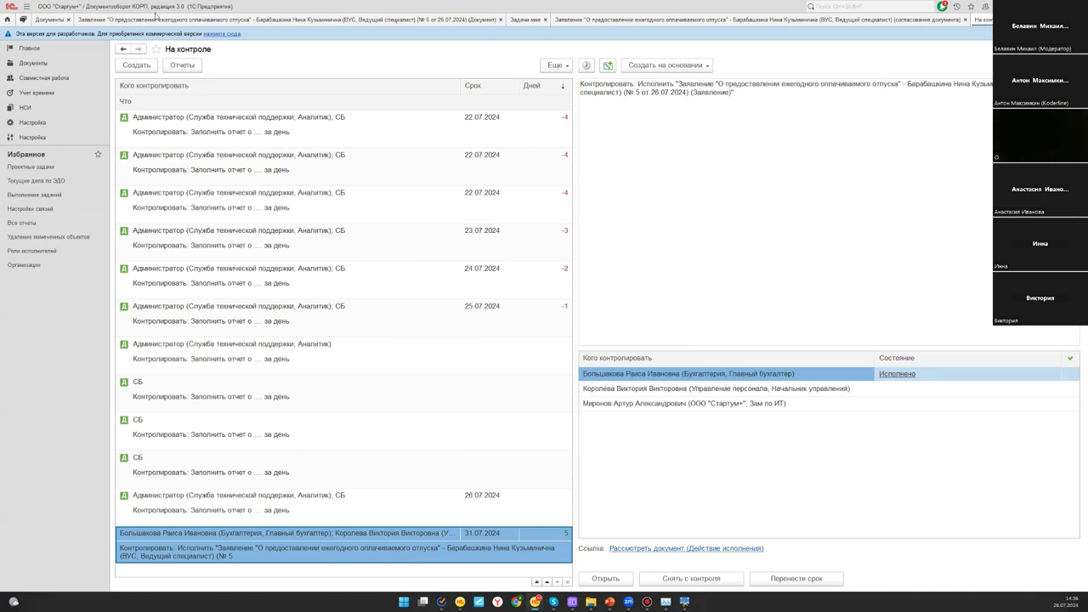
Open the personnel department head's execution task from the leave application's processing and review the application's approval sheet and resolutions
left_click(155, 19)
left_click(320, 260)
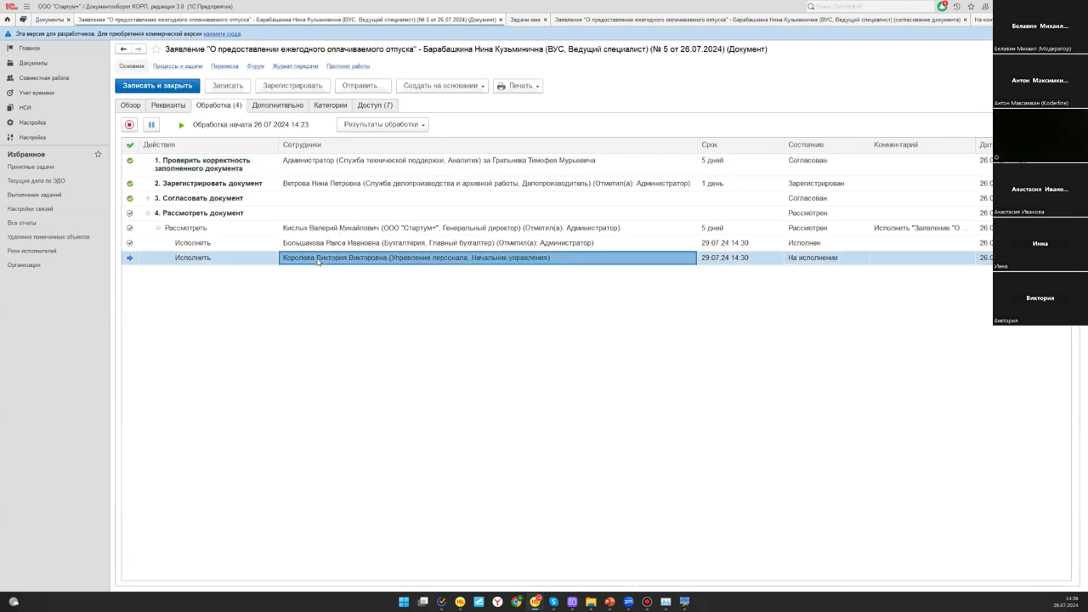
double_click(344, 263)
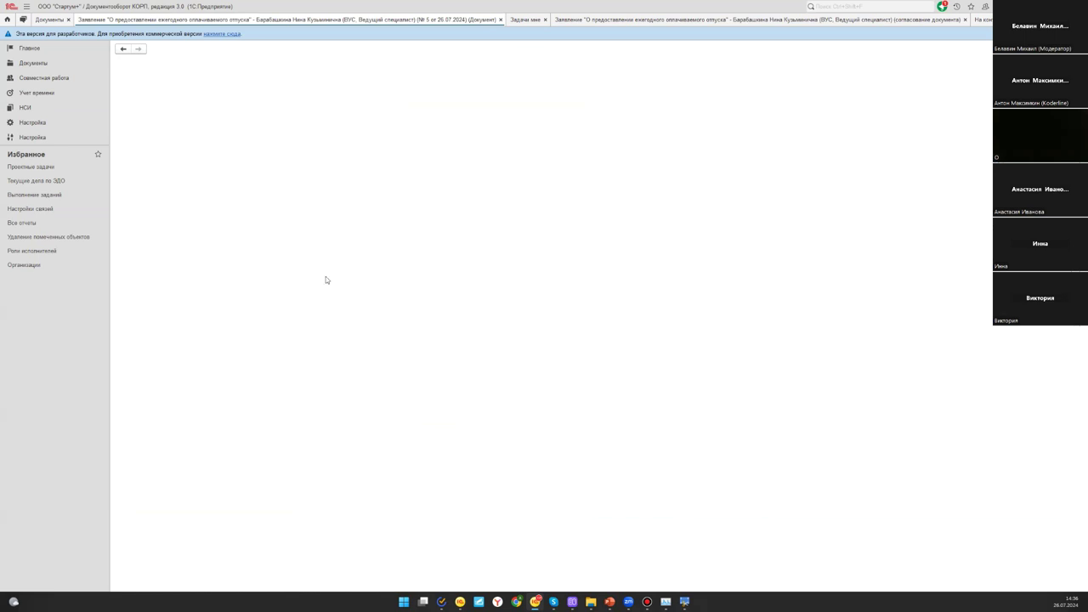
left_click(272, 65)
left_click(477, 182)
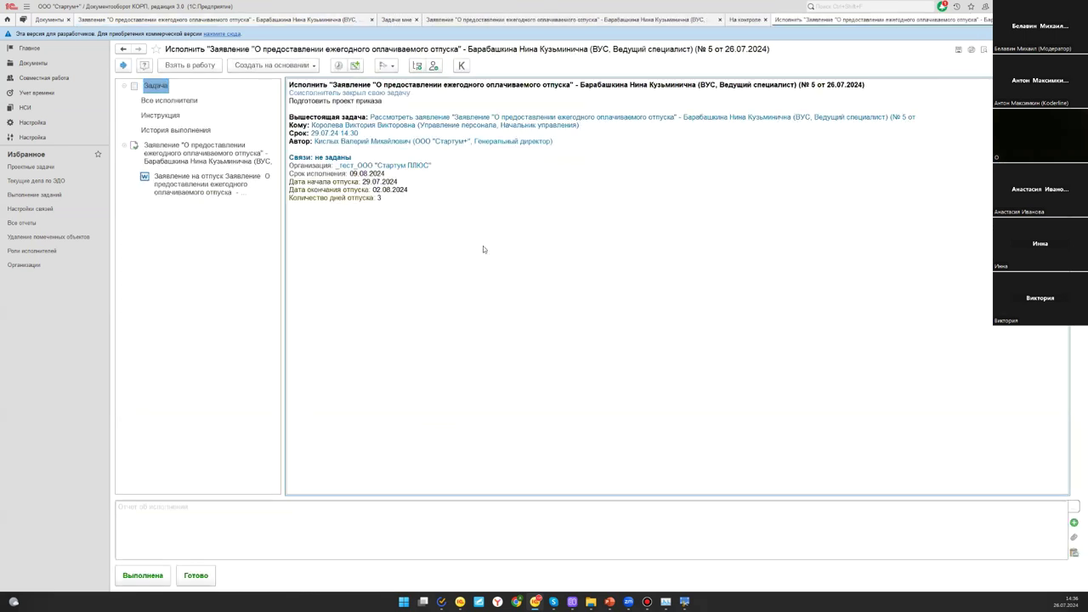
left_click(174, 154)
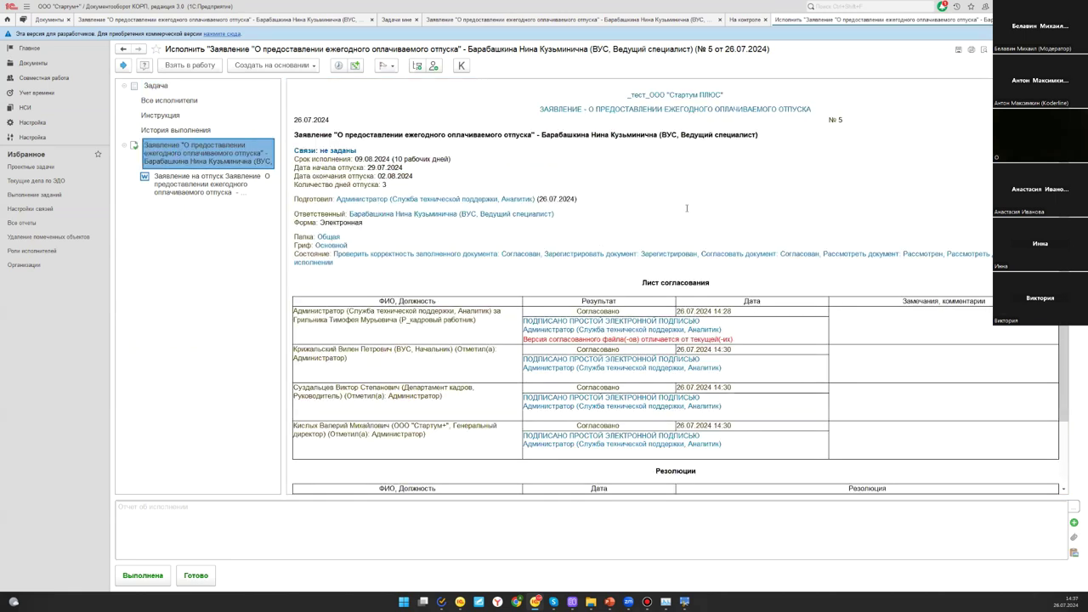
scroll(686, 208, "down", 2)
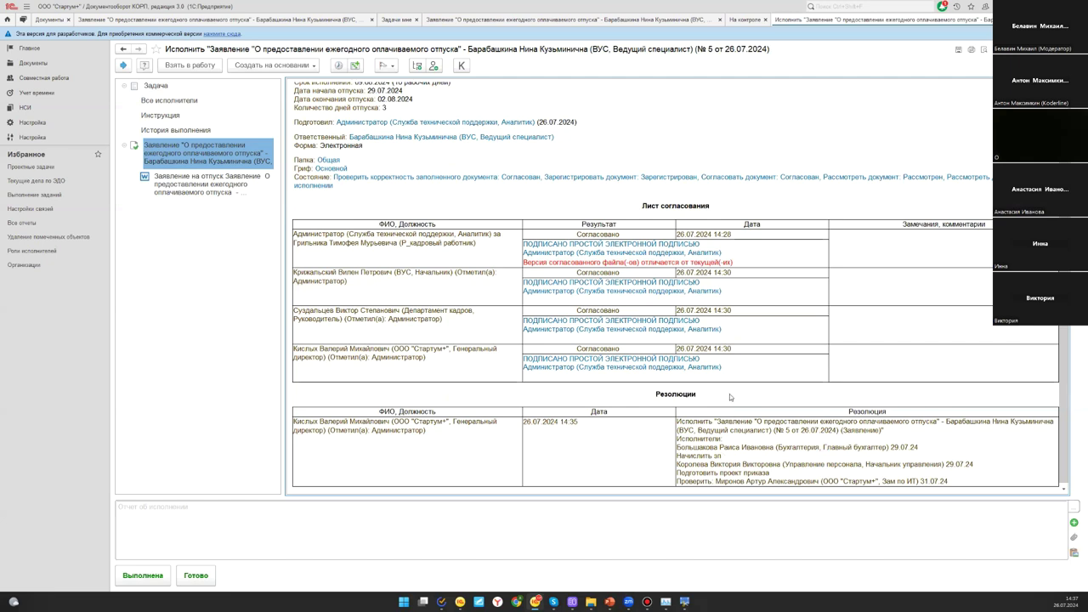
Create a document based on the leave application, using the template "Приказ по кадровому составу - О предоставлении ежегодного отпуска"
double_click(168, 151)
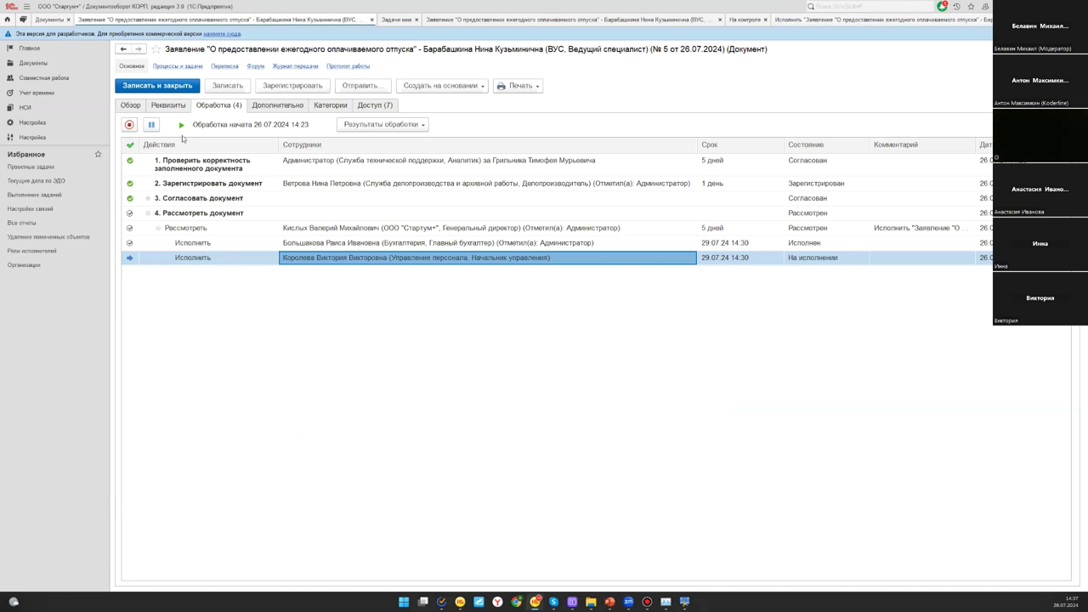
left_click(130, 104)
scroll(874, 529, "down", 1)
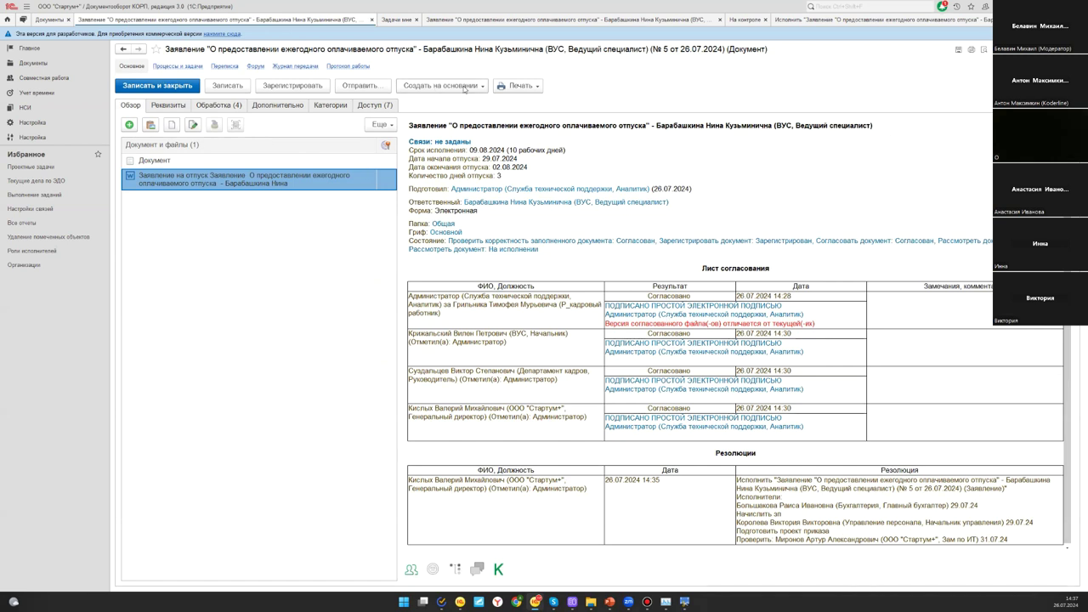
left_click(442, 86)
left_click(447, 101)
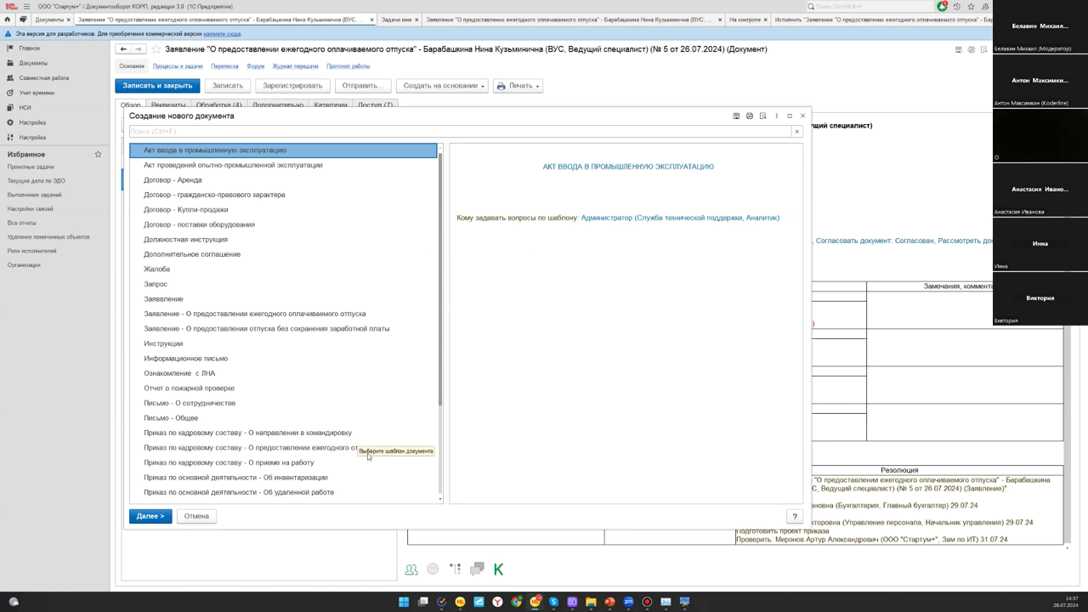
left_click(227, 447)
left_click(138, 519)
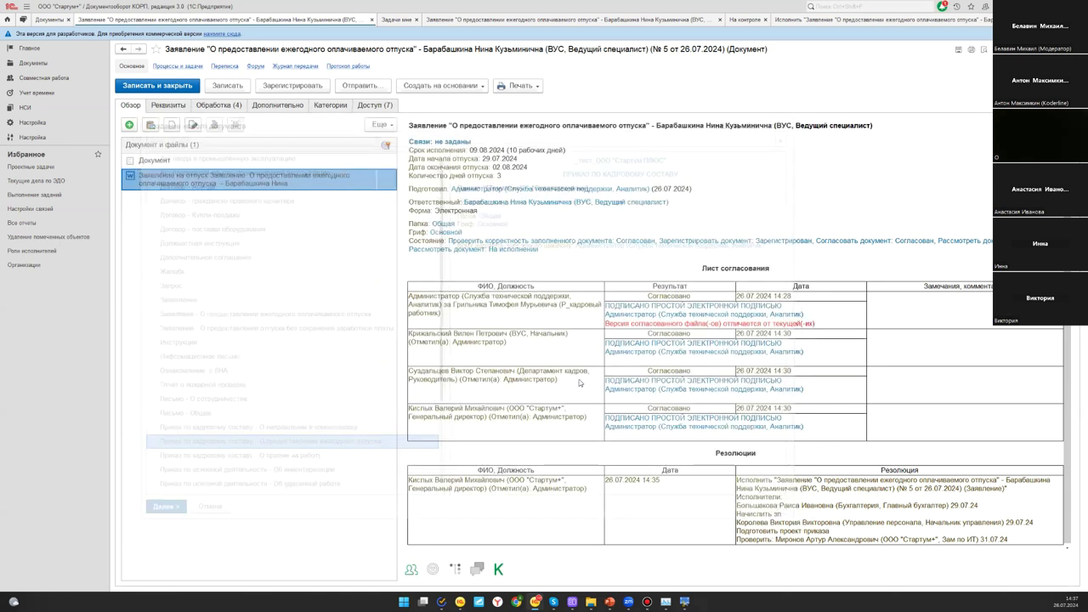
Clear the order's Подразделение, save the order and link it to the leave application as "Создан на основании"
left_click(711, 333)
left_click(710, 361)
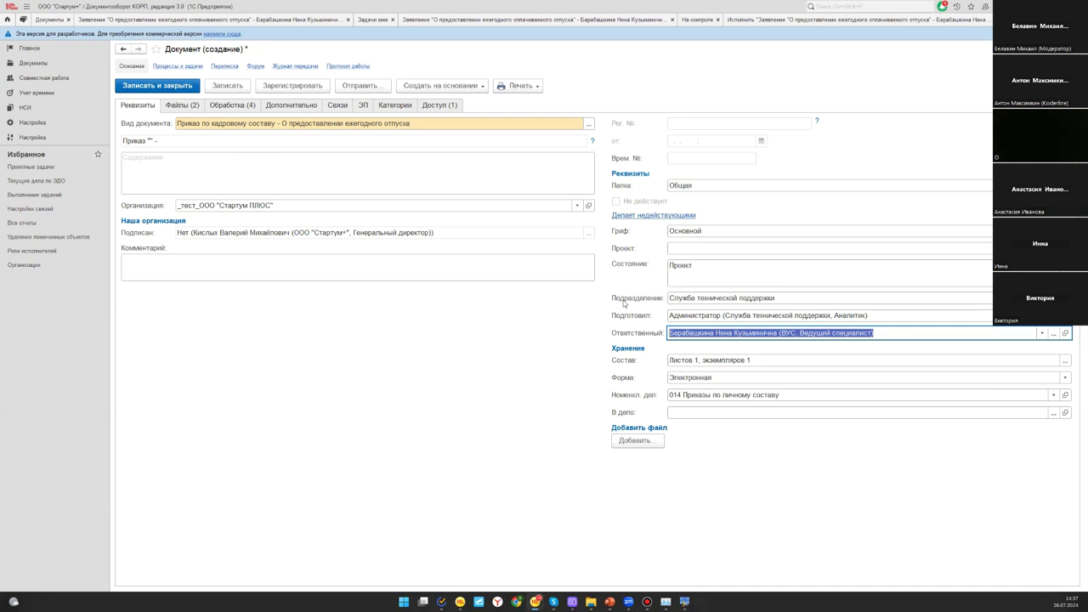
left_click(712, 299)
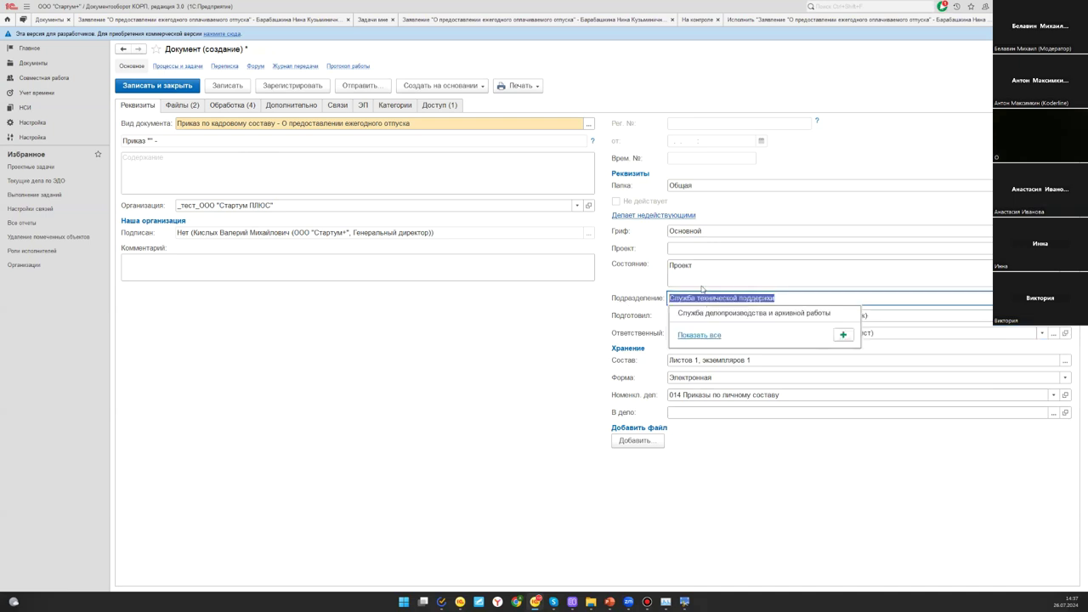
key("BackSpace")
left_click(236, 88)
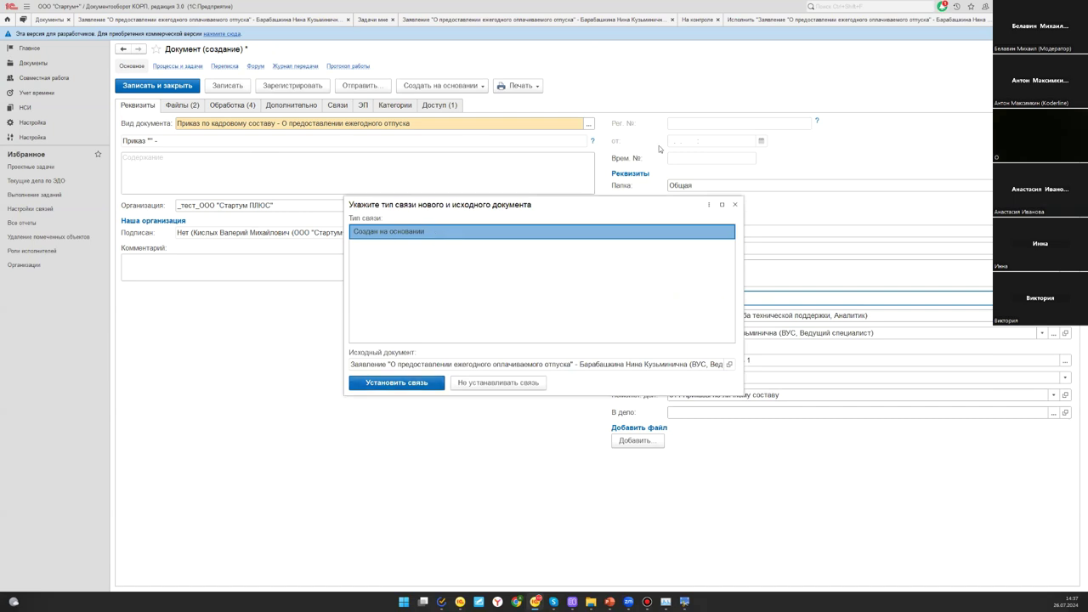
left_click_drag(462, 207, 285, 153)
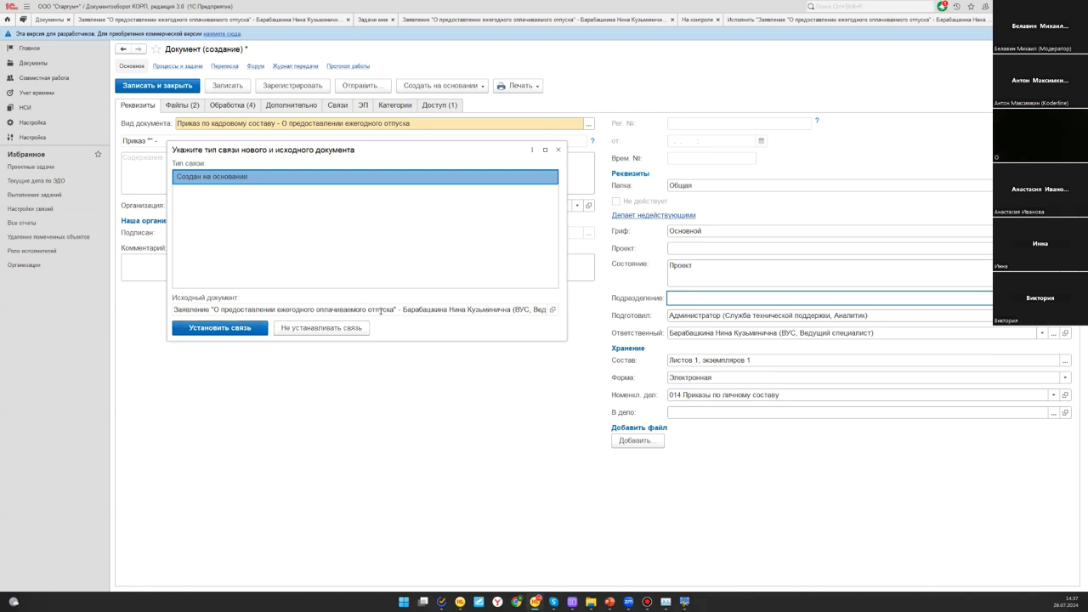
left_click(259, 328)
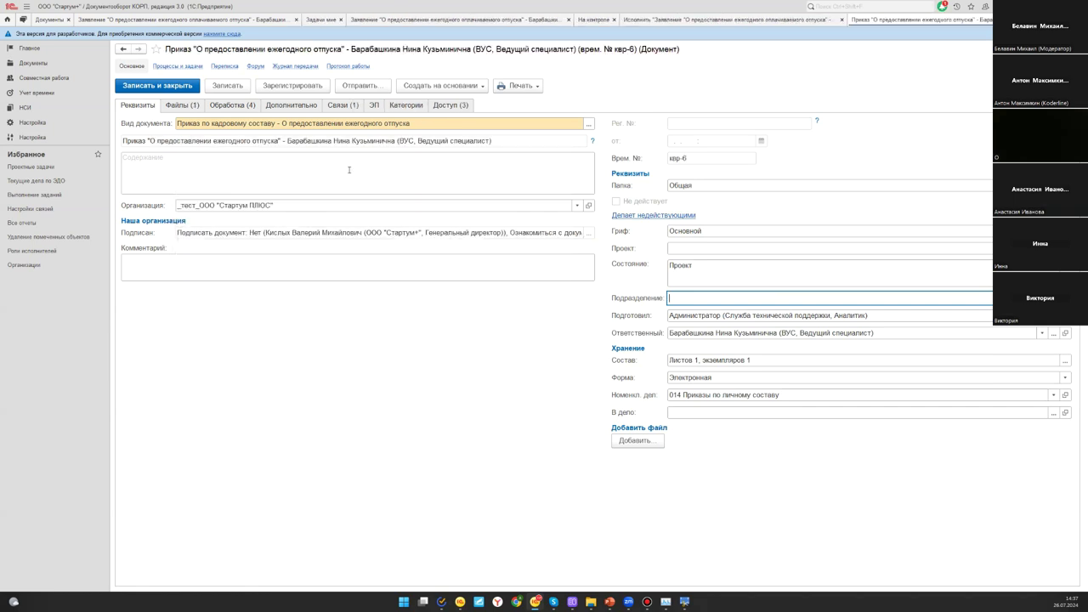
Examine the order's links and its link structure with the source leave application
left_click(343, 105)
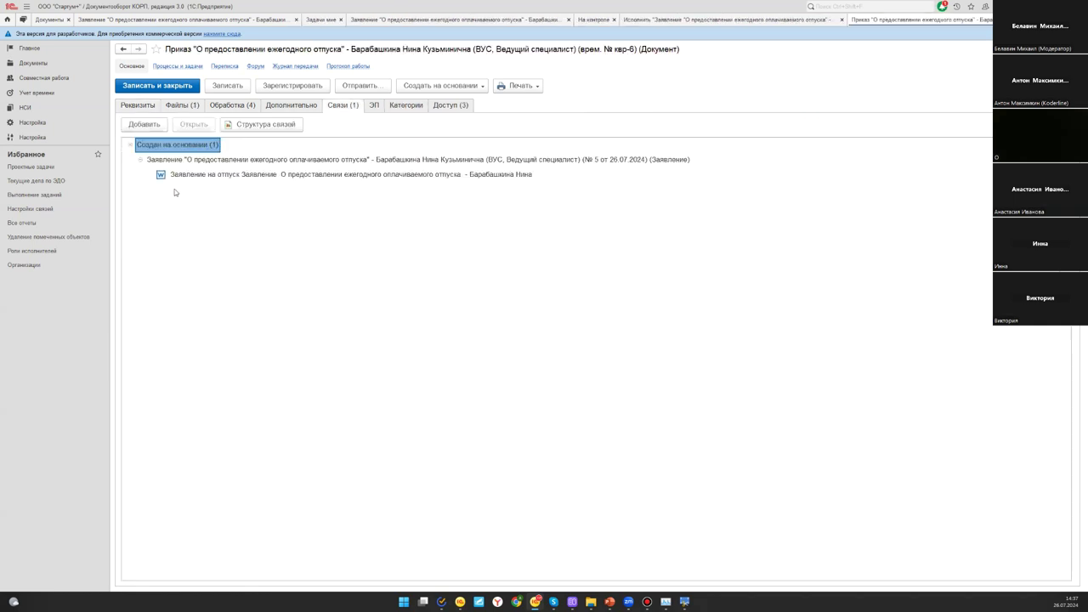
left_click(248, 125)
left_click(290, 316)
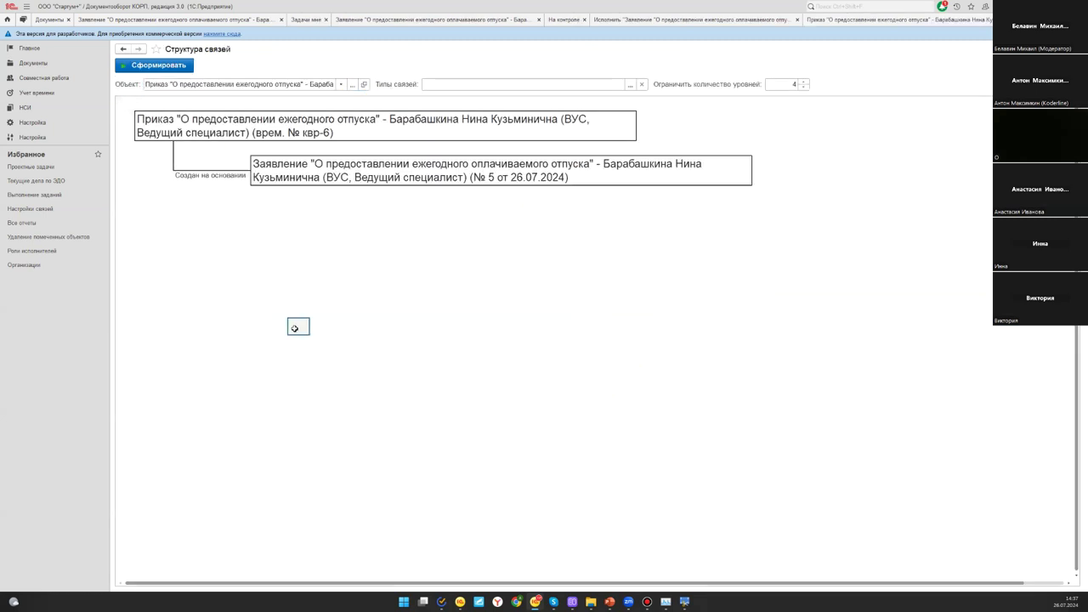
left_click(158, 130)
left_click(199, 176)
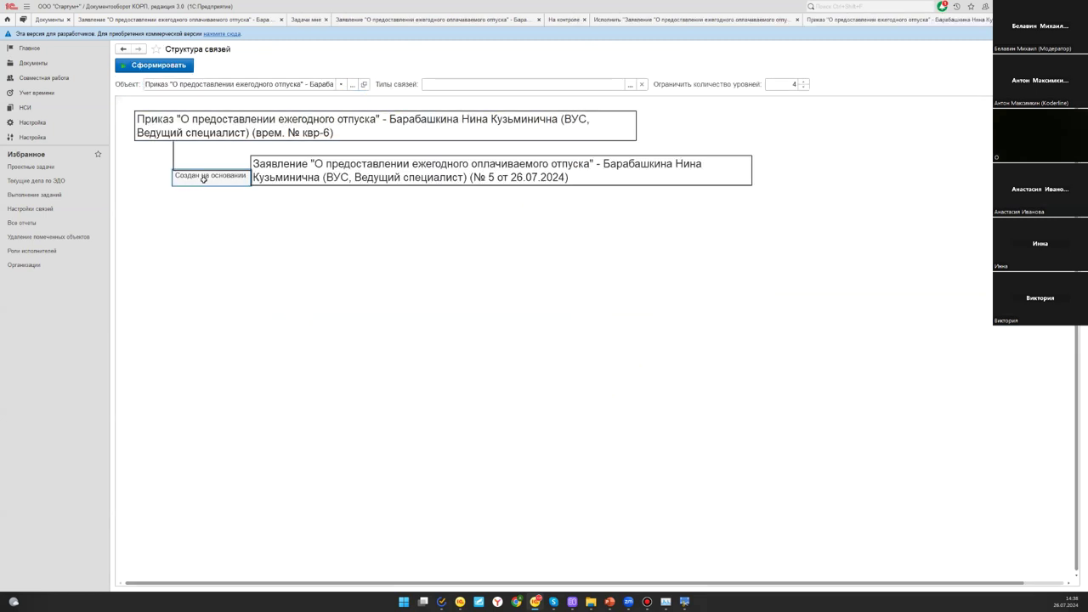
left_click(195, 124)
left_click(357, 167)
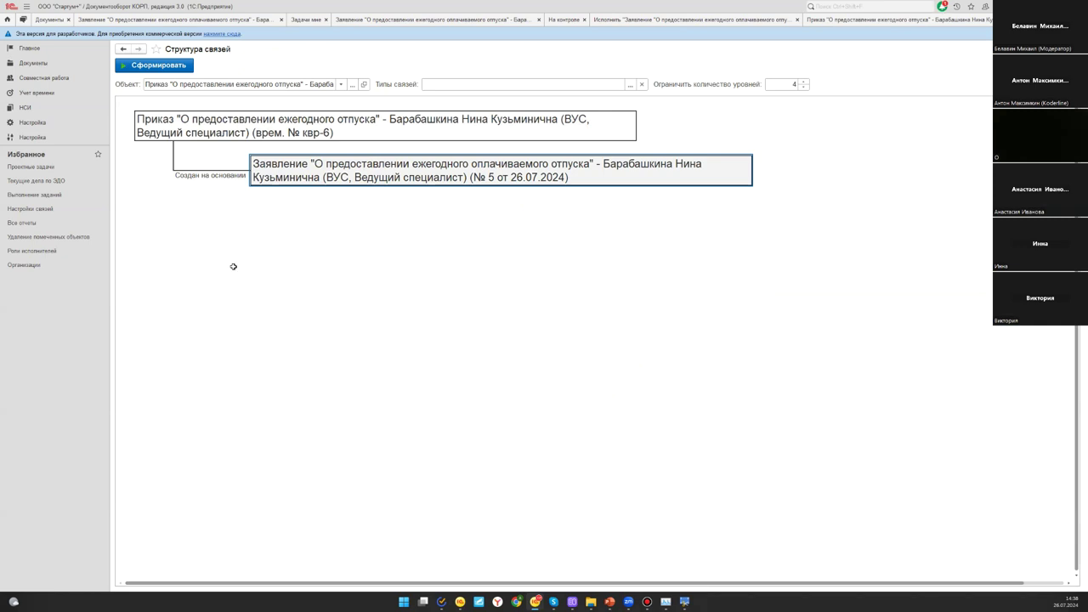
key("Escape")
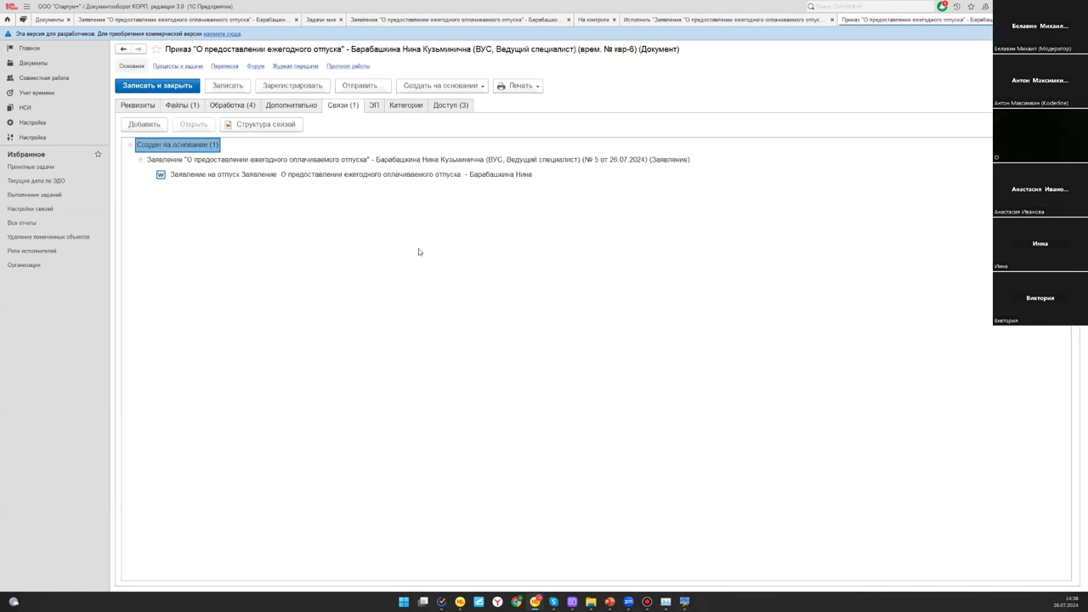
Open the order's attached T6-forma file in Word, review the filled-in fields and close it
left_click(171, 107)
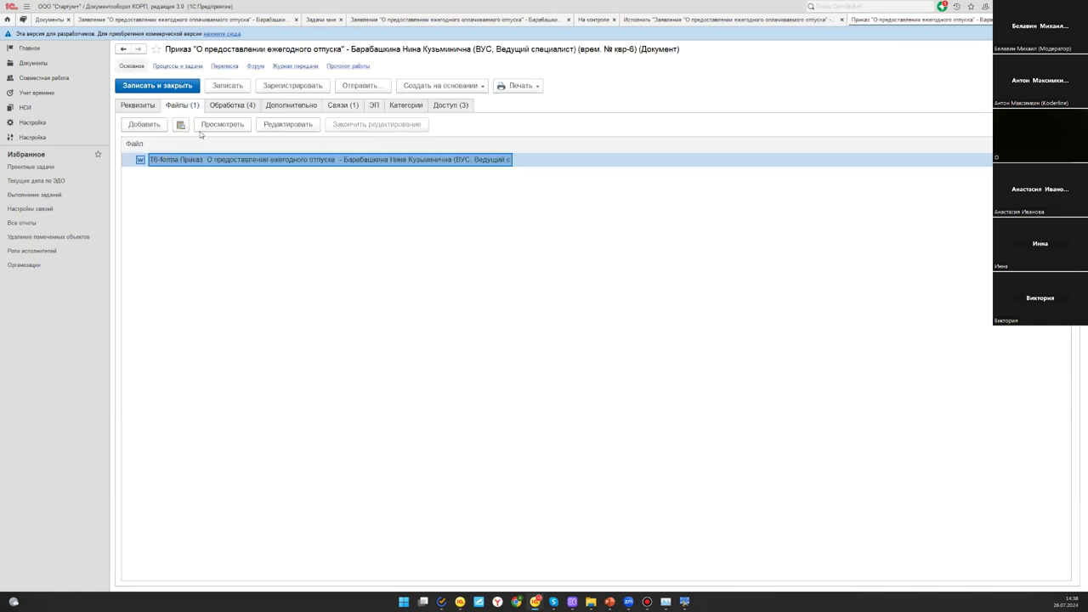
left_click(233, 87)
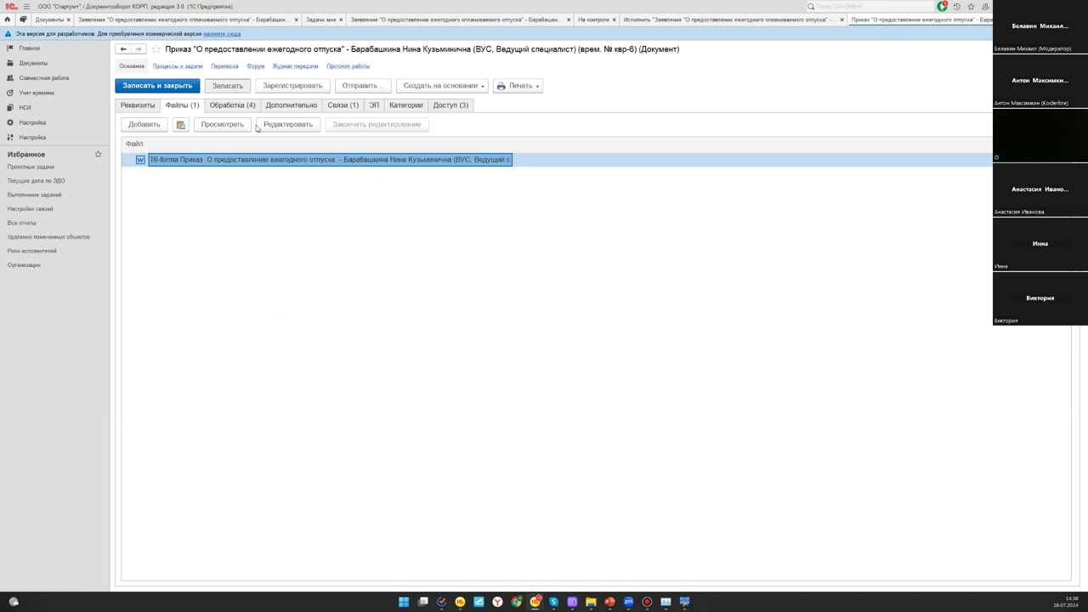
double_click(202, 162)
left_click(485, 291)
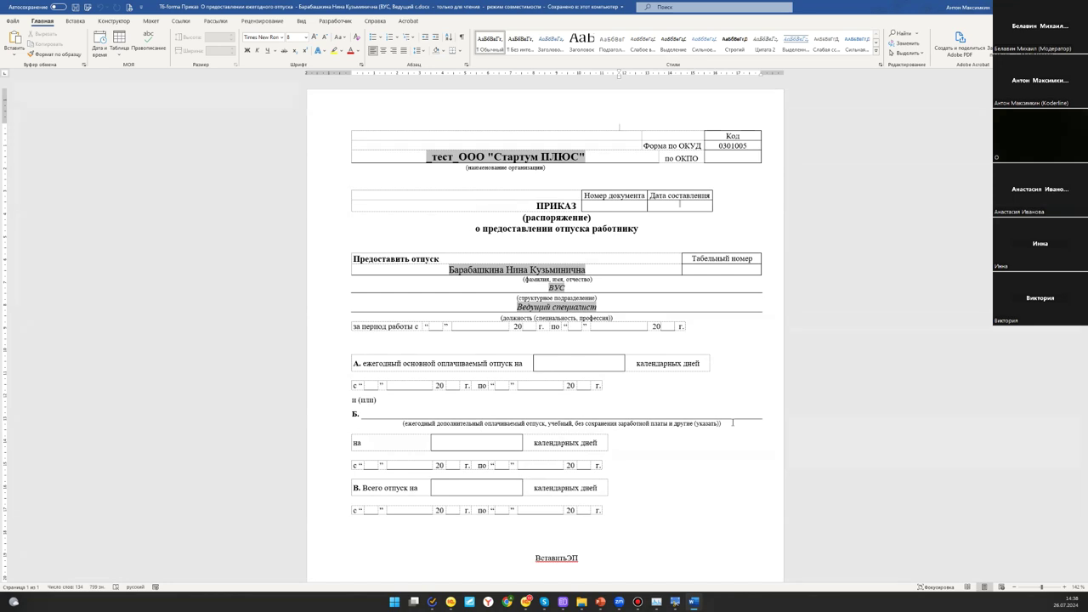
key("alt+F4")
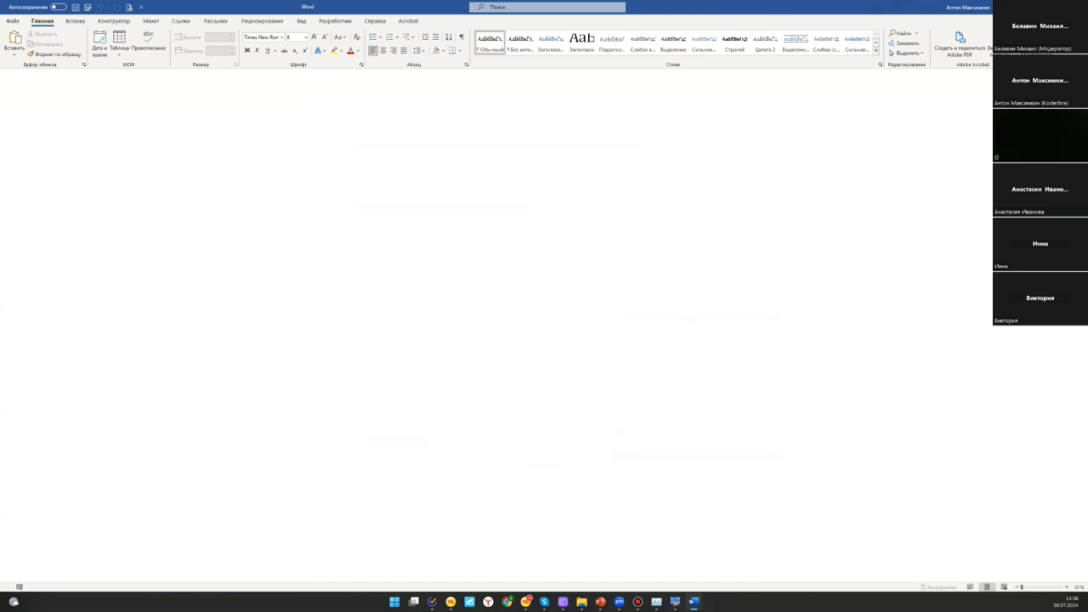
Review the order's approval, signing and acquaintance stages and start its processing, continuing despite the employee's absence
left_click(235, 105)
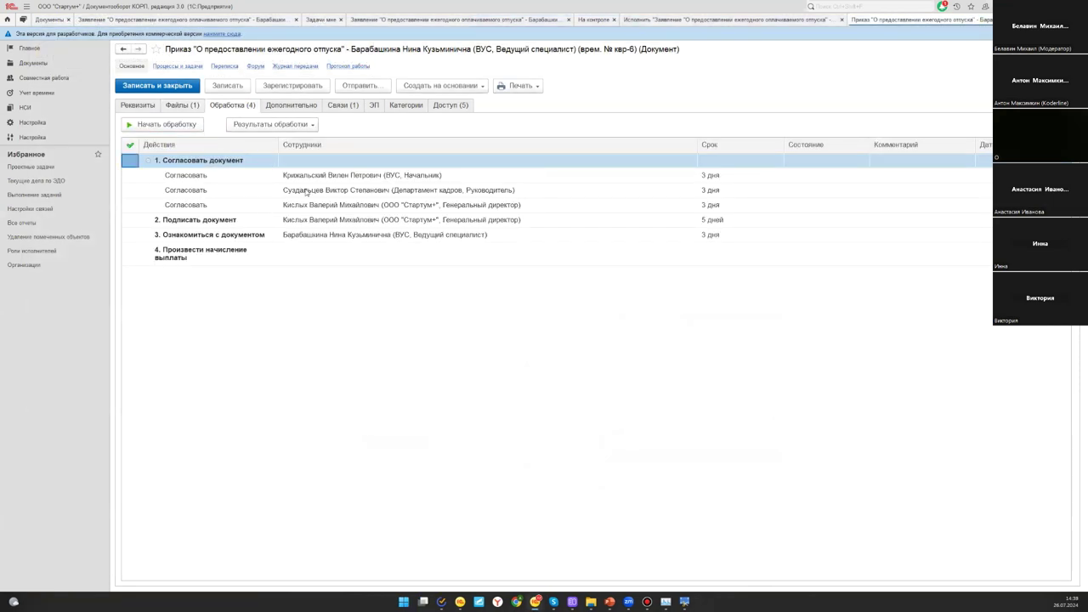
left_click(457, 193)
left_click(127, 124)
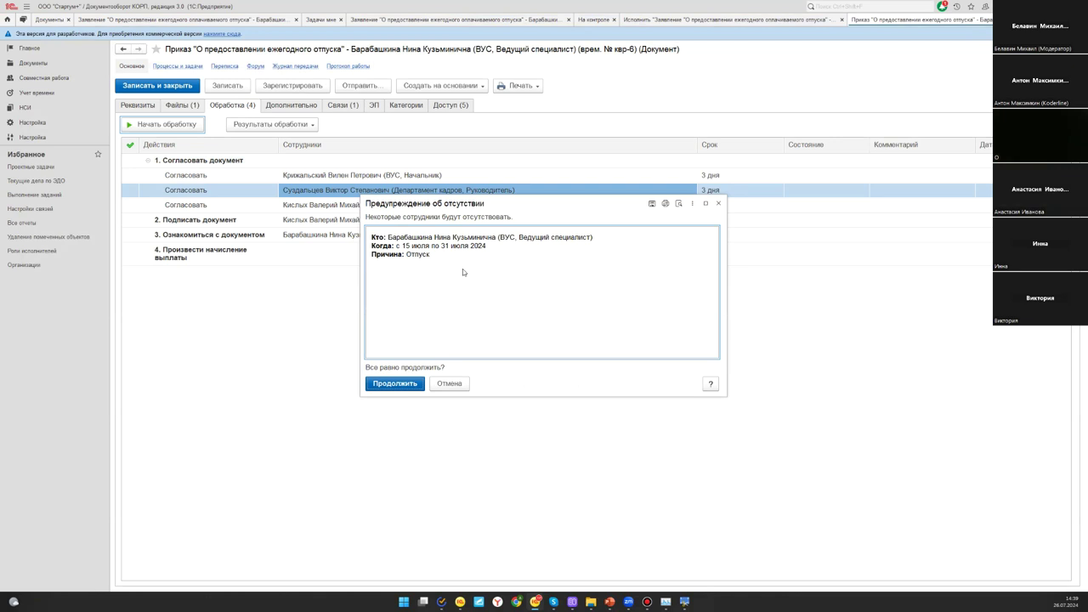
left_click_drag(504, 212, 570, 254)
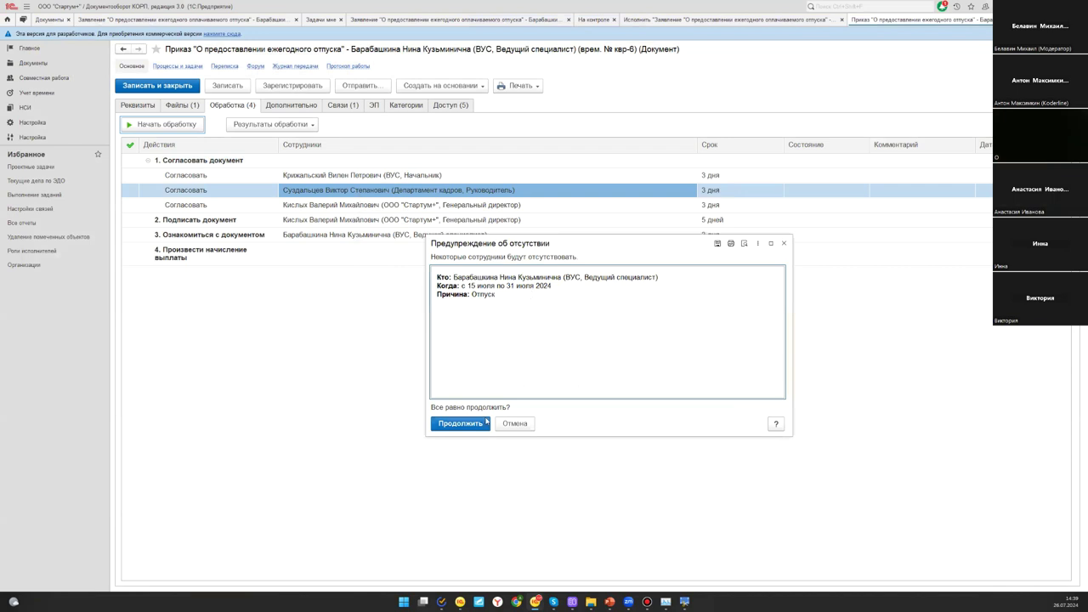
left_click(483, 422)
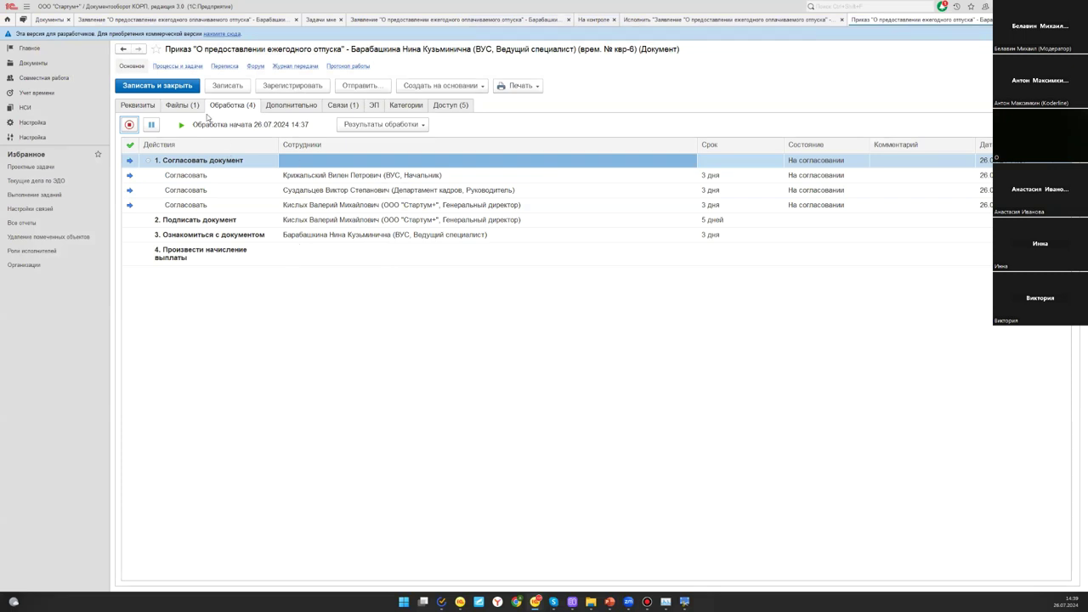
Close the order, the leave application, its tasks and the На контроле list to return to the Документы list
key("ctrl+F4")
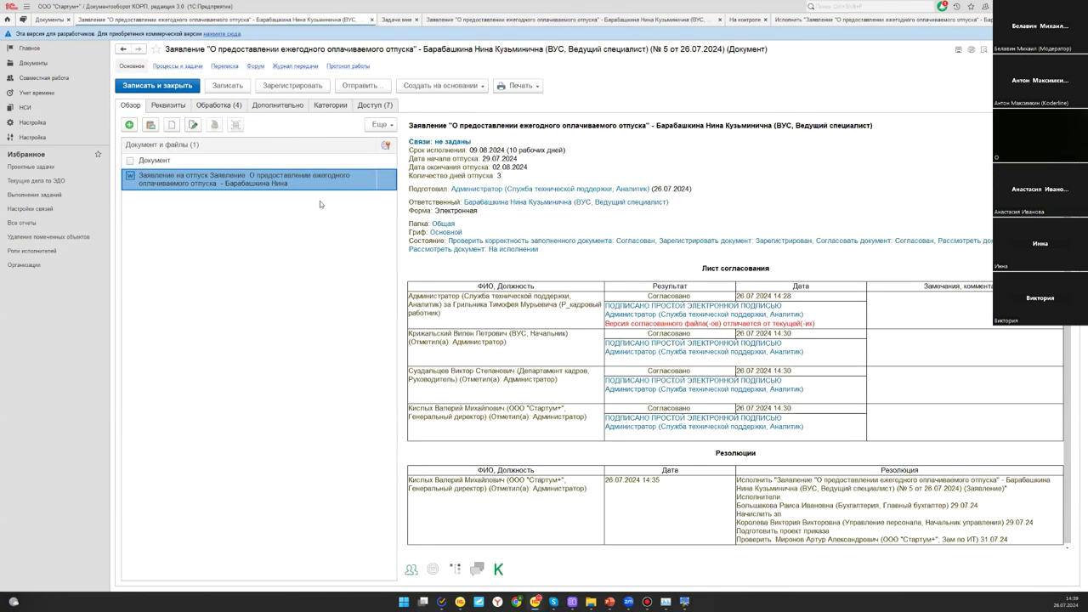
key("ctrl+F4")
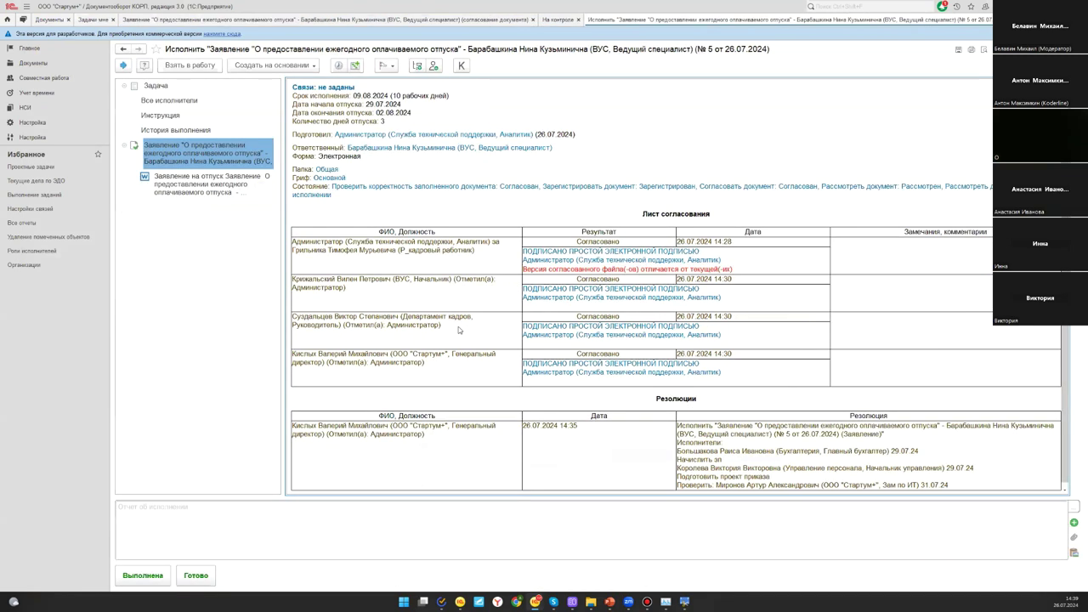
key("ctrl+F4")
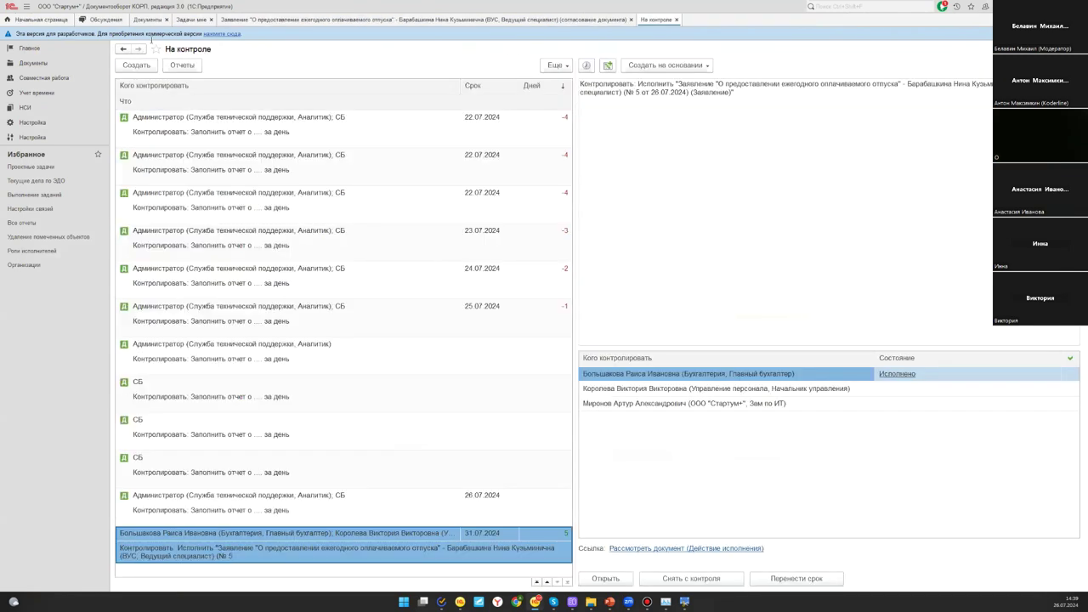
key("ctrl+F4")
left_click(210, 19)
left_click(160, 21)
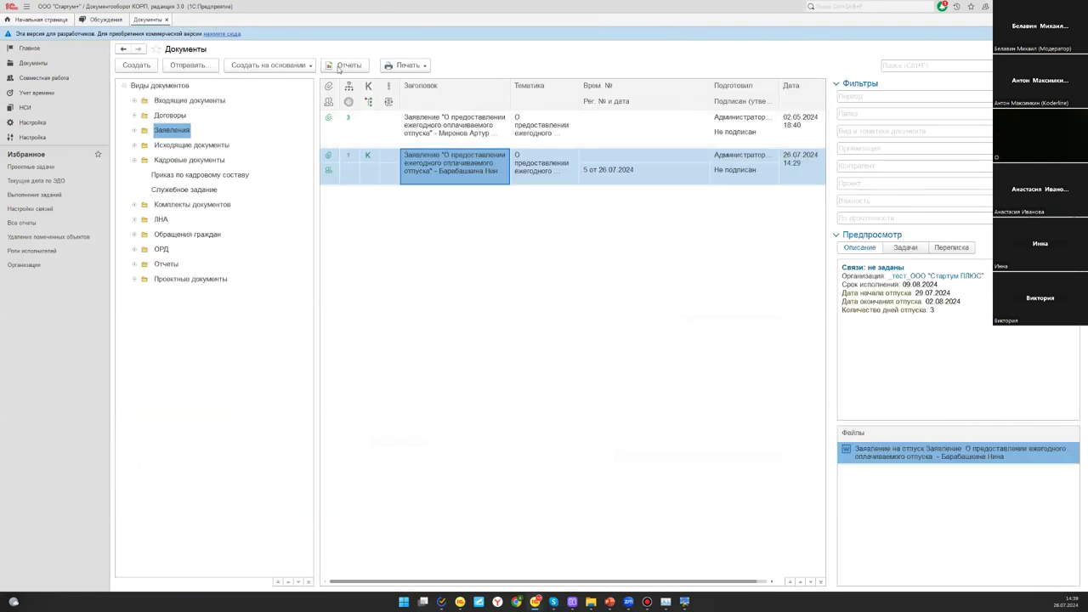
Show the documents of kind "Приказ по кадровому составу" and check the correspondence of the new annual leave order
right_click(417, 260)
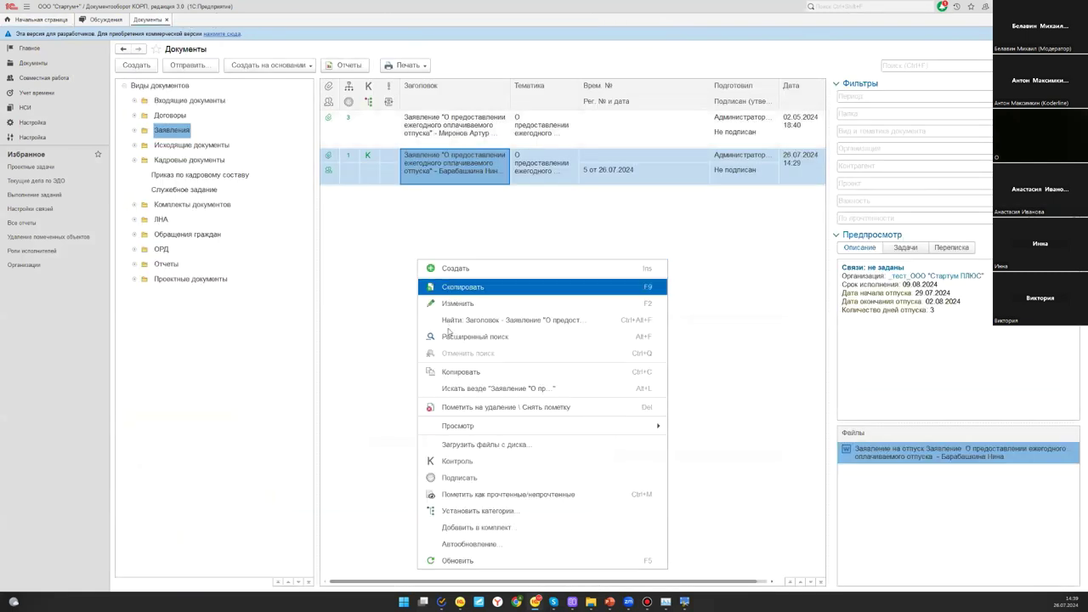
left_click(181, 176)
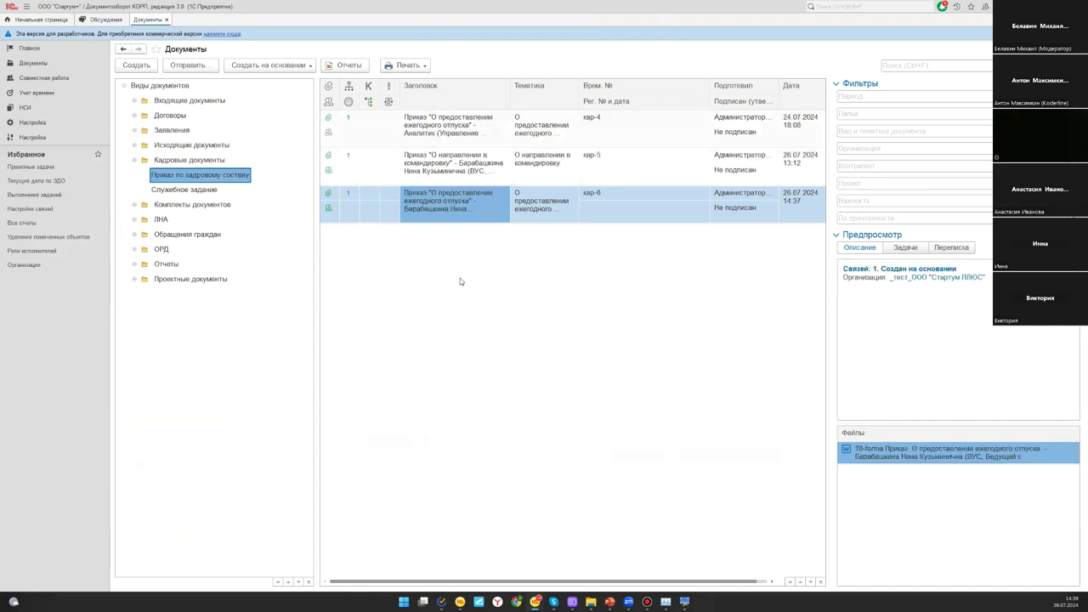
left_click(514, 366)
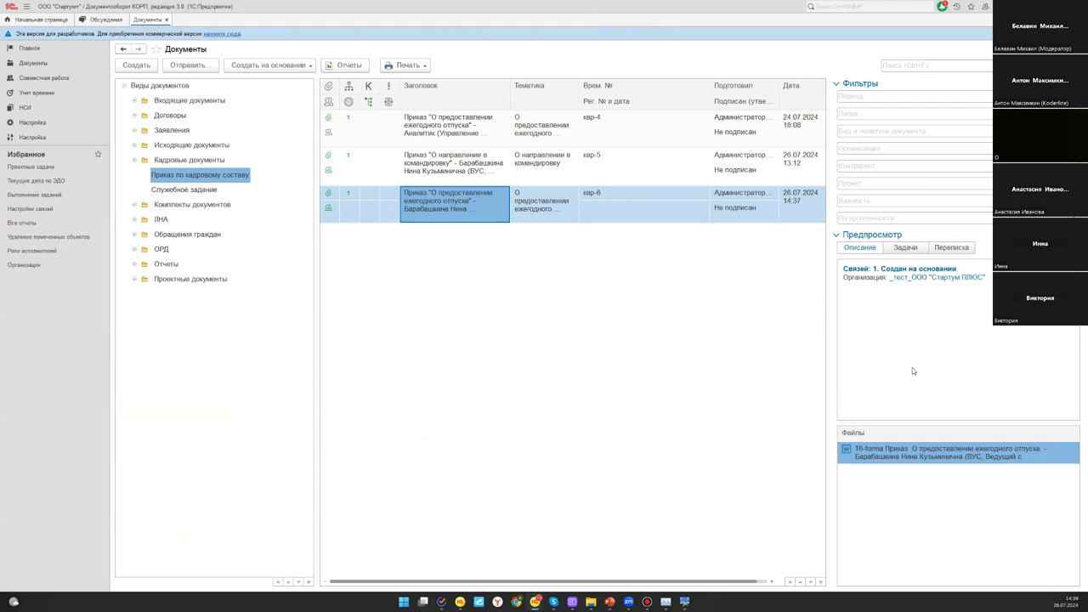
left_click(952, 247)
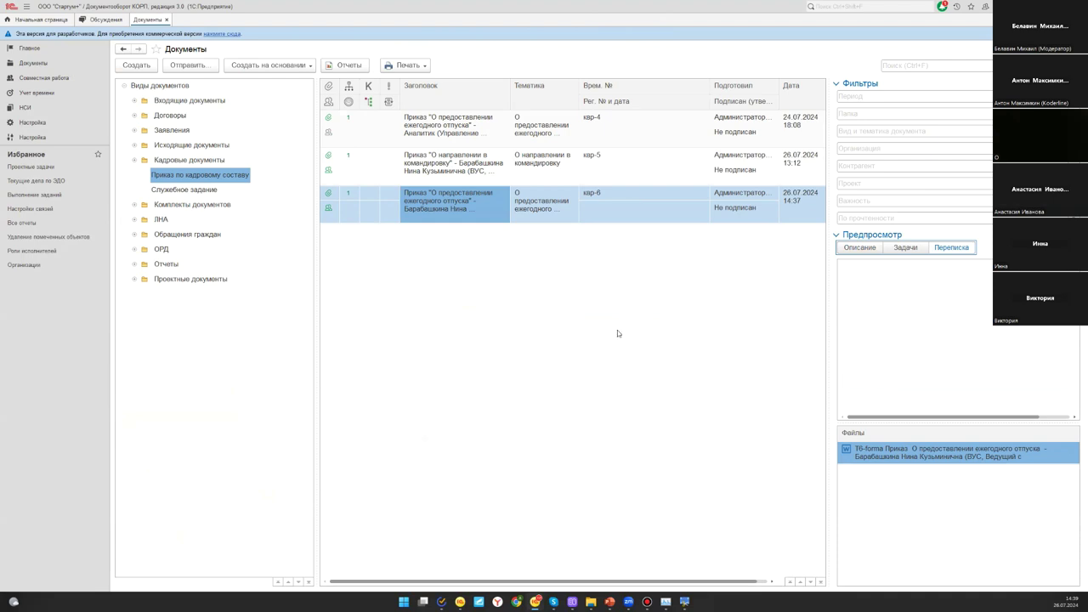
Open the annual leave order, examine its correspondence and its processes and tasks, and return to its main form
double_click(456, 213)
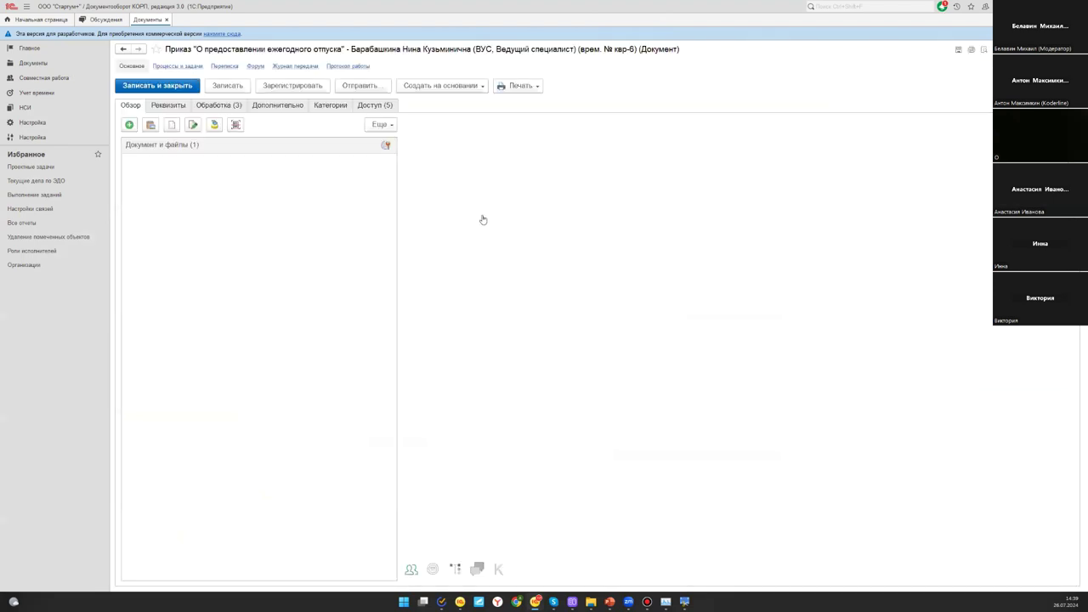
left_click(224, 66)
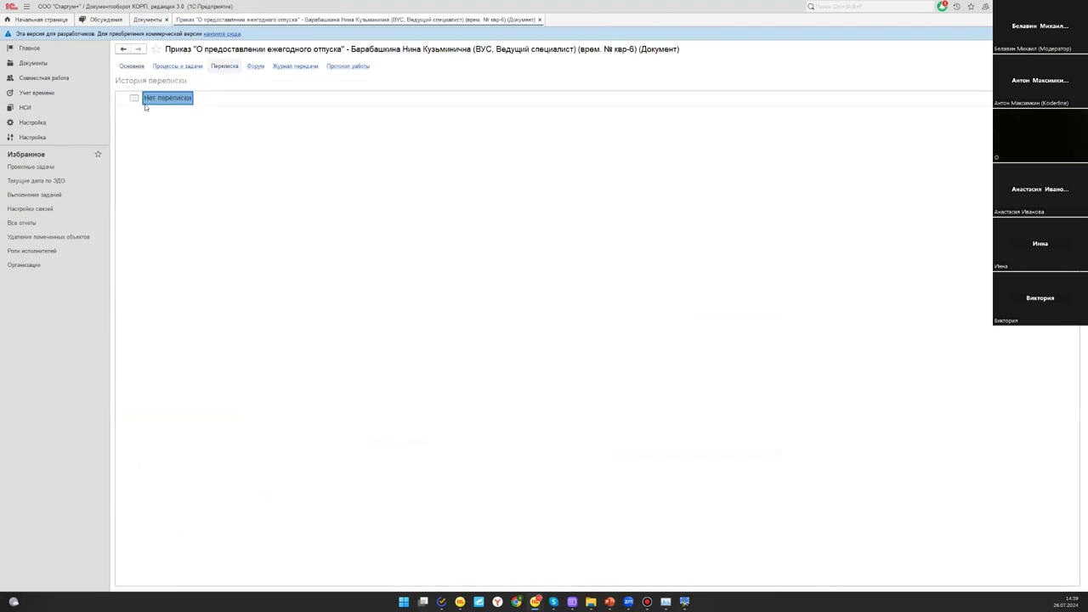
left_click(155, 66)
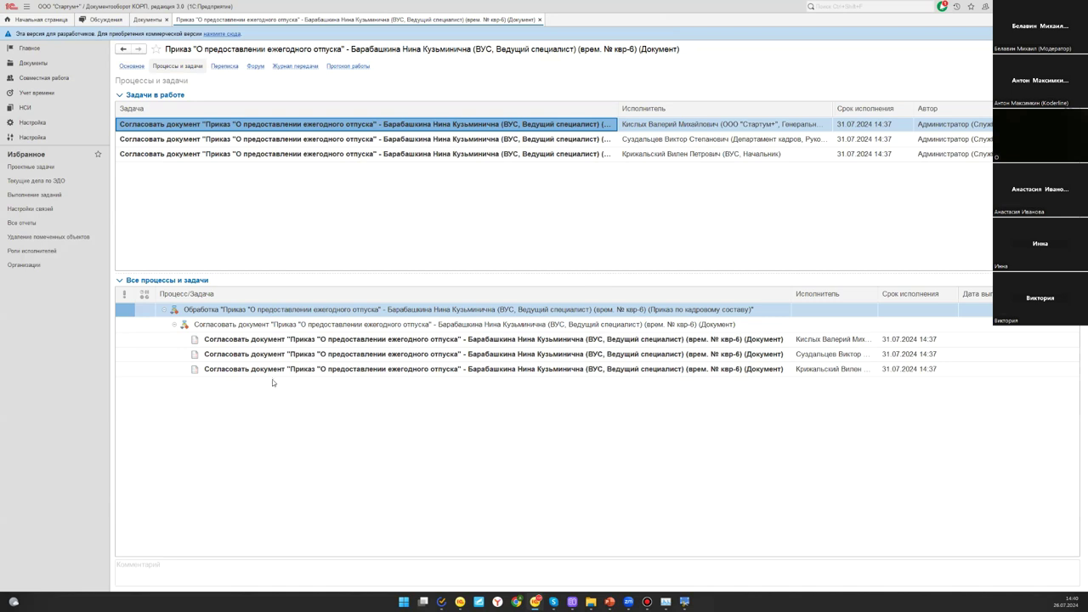
left_click(131, 67)
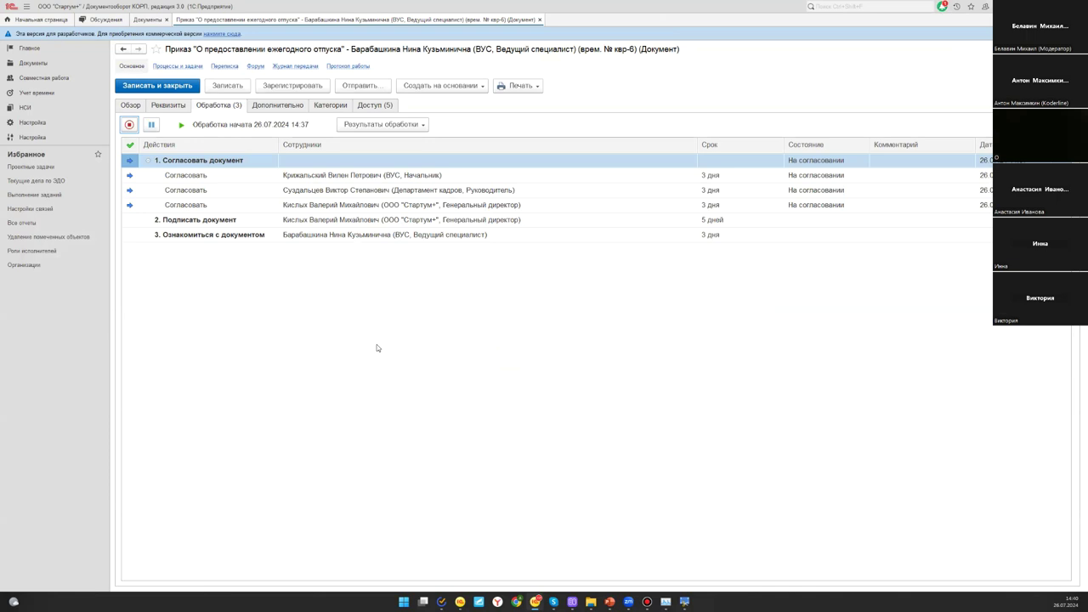
Examine the department chief's approval task, close it without a decision, and check the order's correspondence history again
left_click(323, 178)
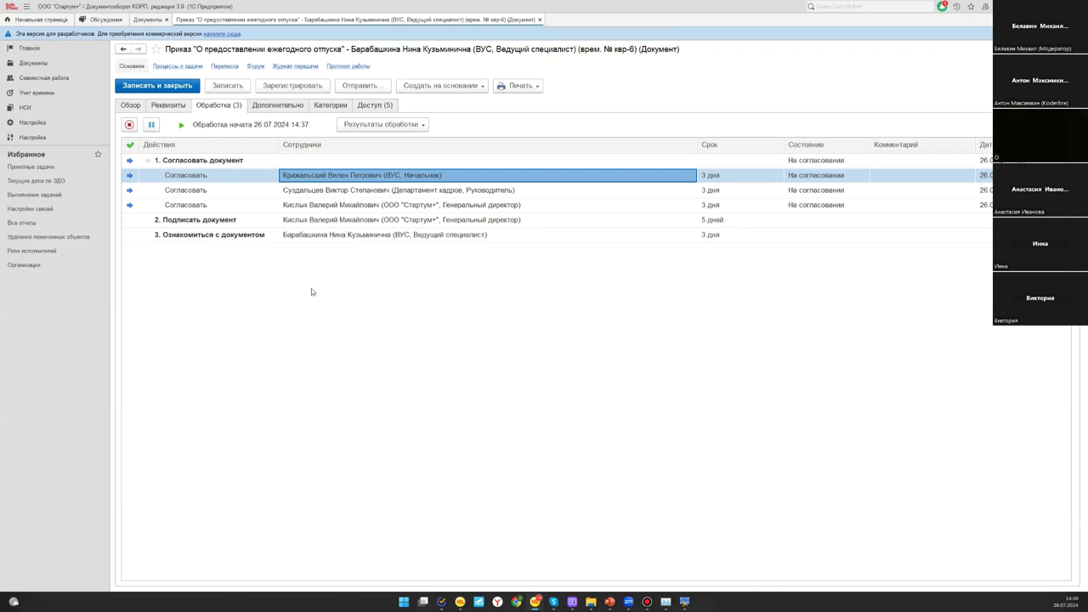
double_click(362, 180)
left_click(230, 511)
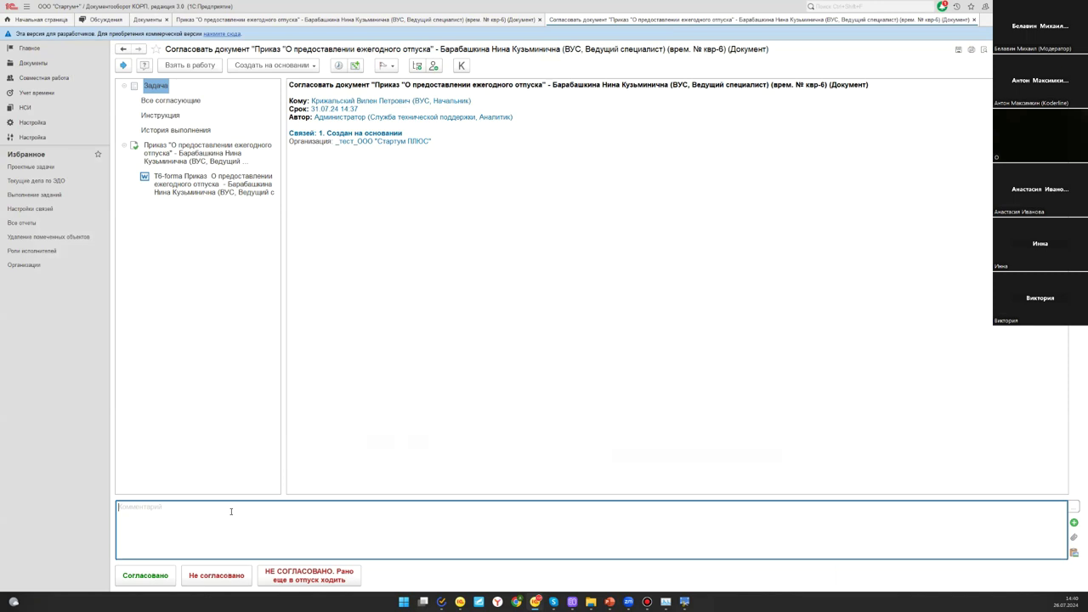
key("Escape")
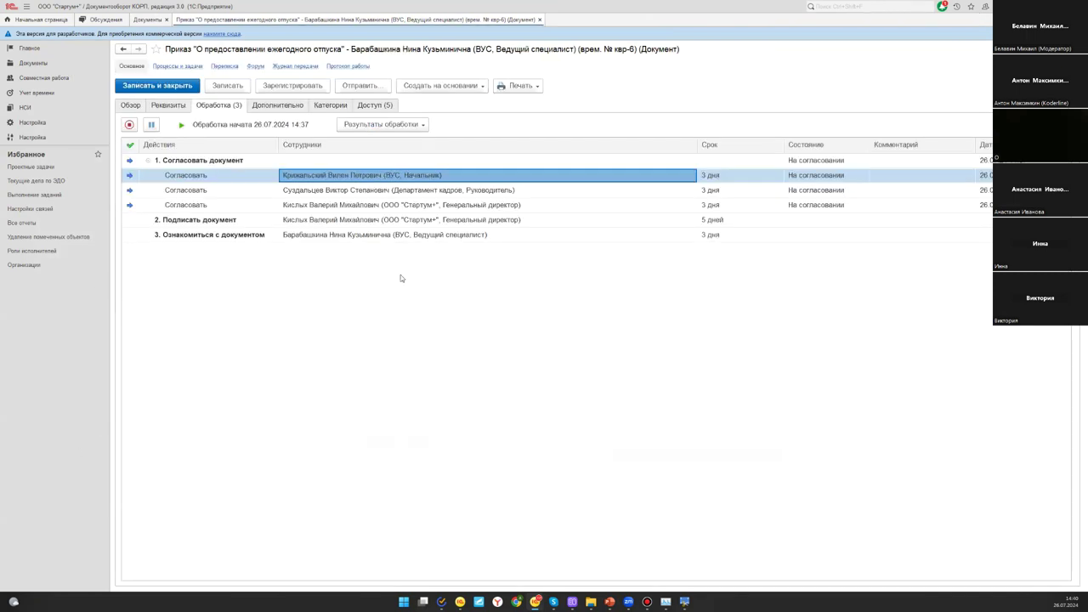
left_click(224, 67)
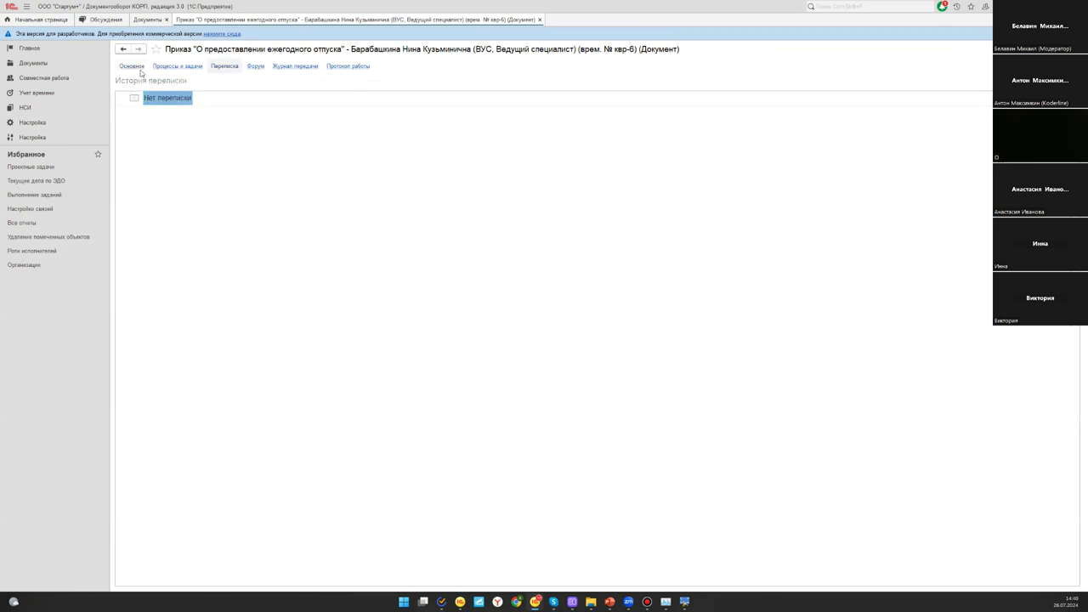
left_click(130, 66)
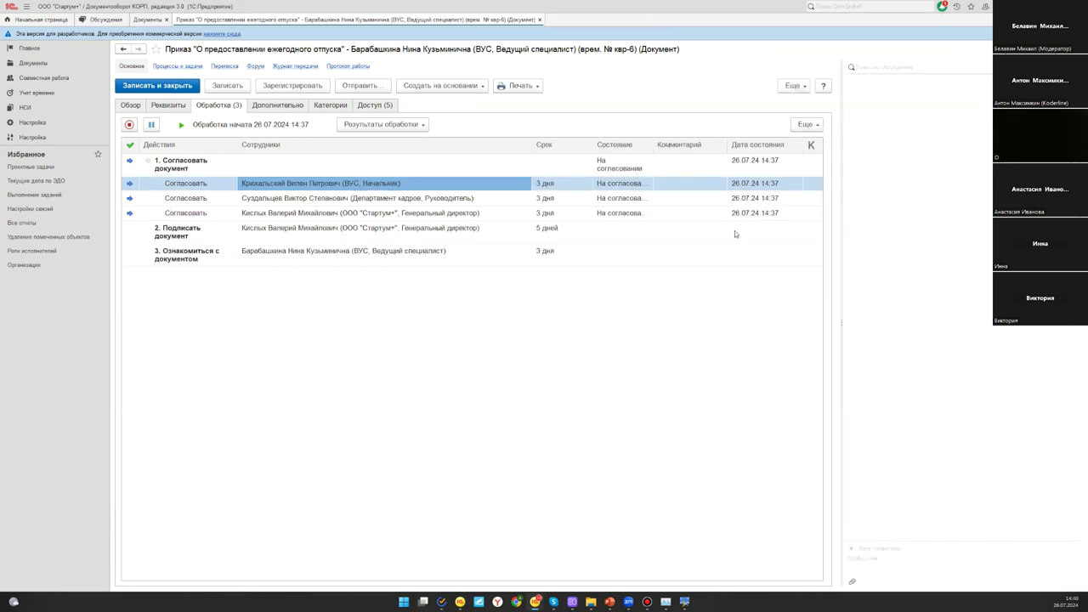
Send the message "А зачем" in the order's discussion, addressed to the department chief who is approving it
left_click(893, 547)
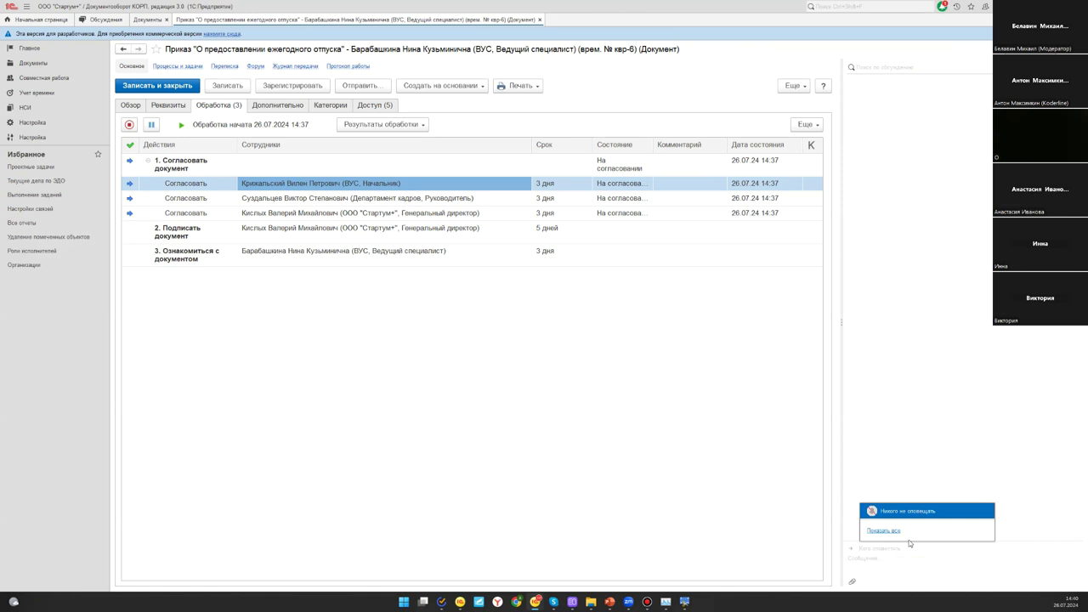
type("кри")
key("Return")
type("А зачем")
key("Return")
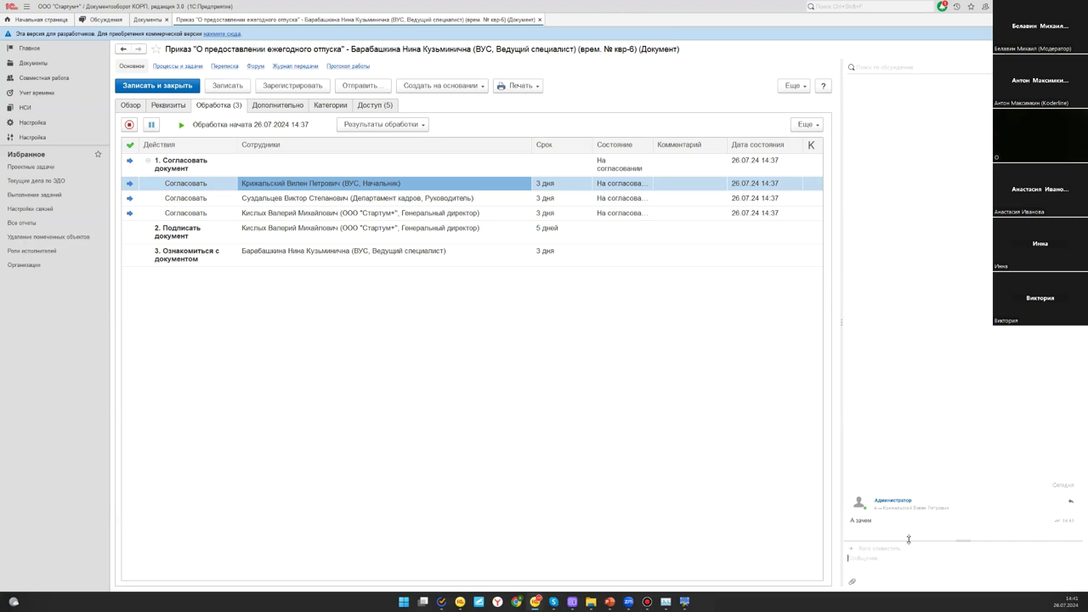
Check the notifications and the order's refreshed correspondence history for the discussion message, and return to the processing stages
left_click(751, 475)
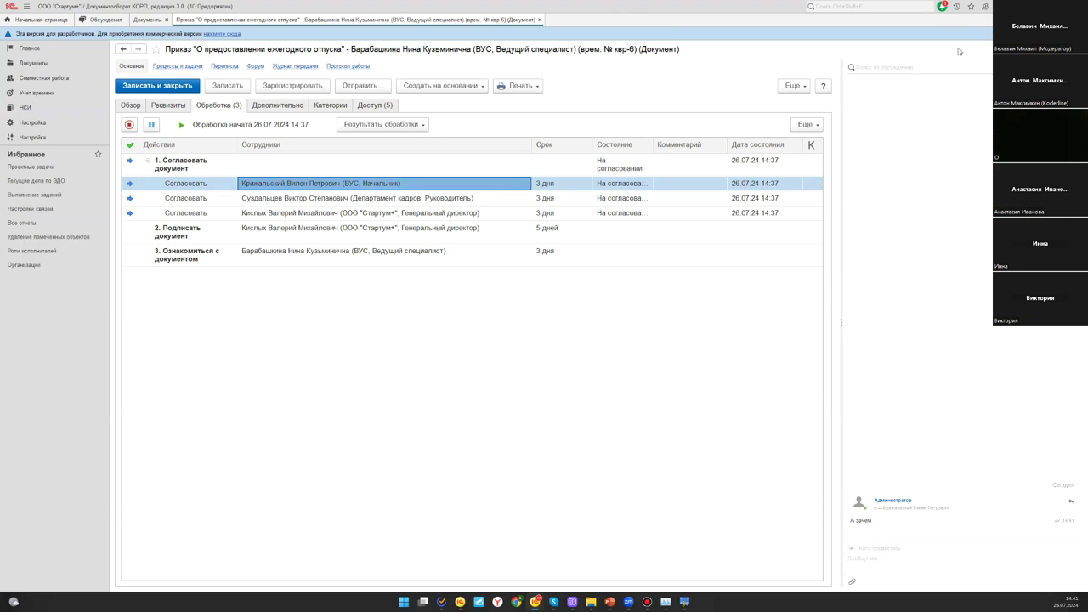
left_click(942, 6)
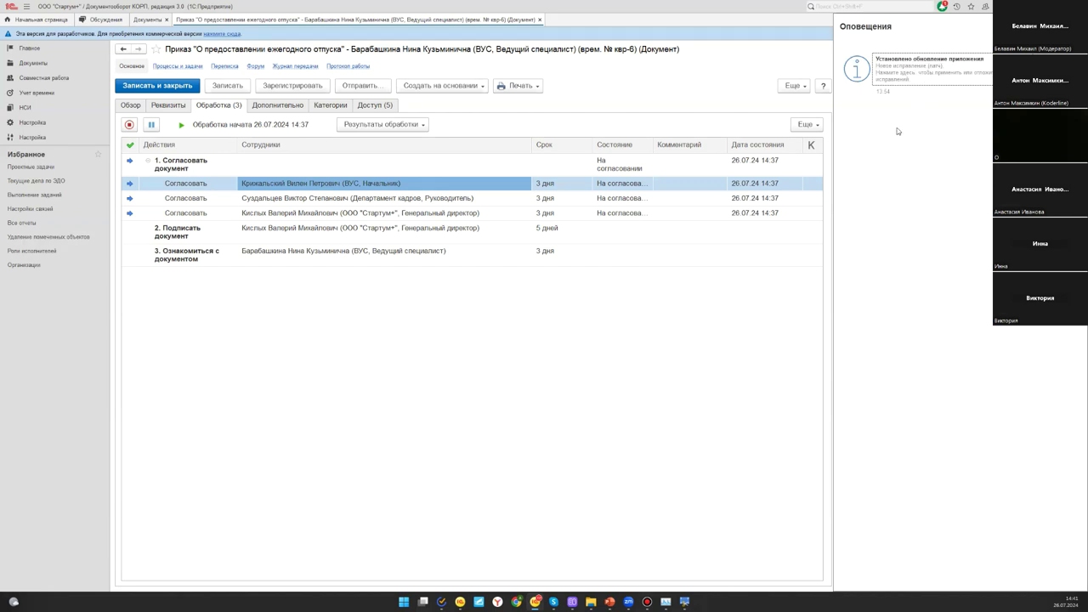
left_click(671, 303)
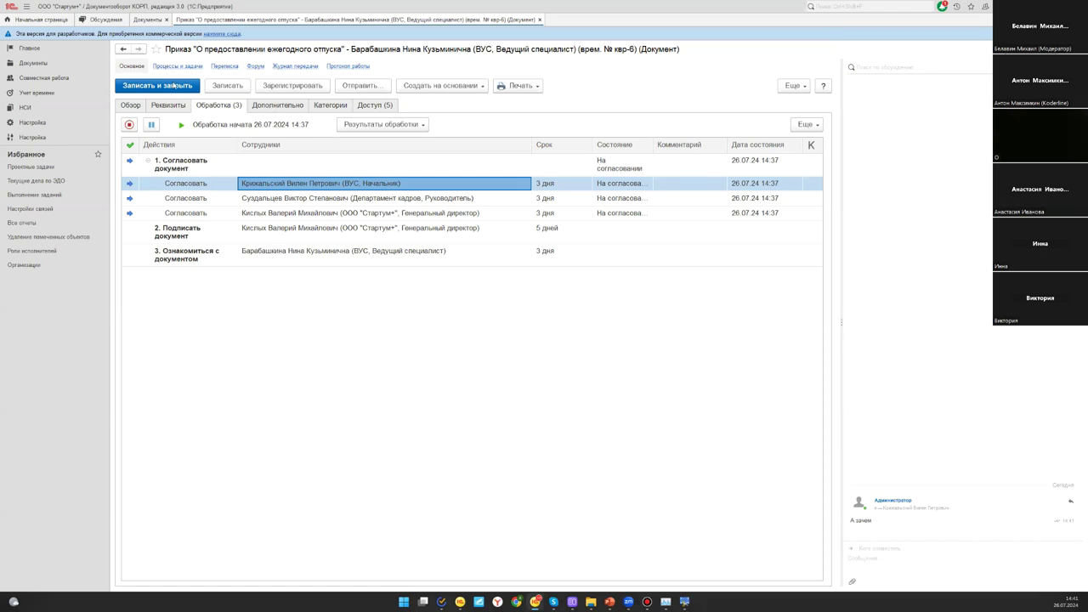
left_click(224, 66)
right_click(182, 100)
left_click(214, 307)
right_click(150, 193)
left_click(220, 304)
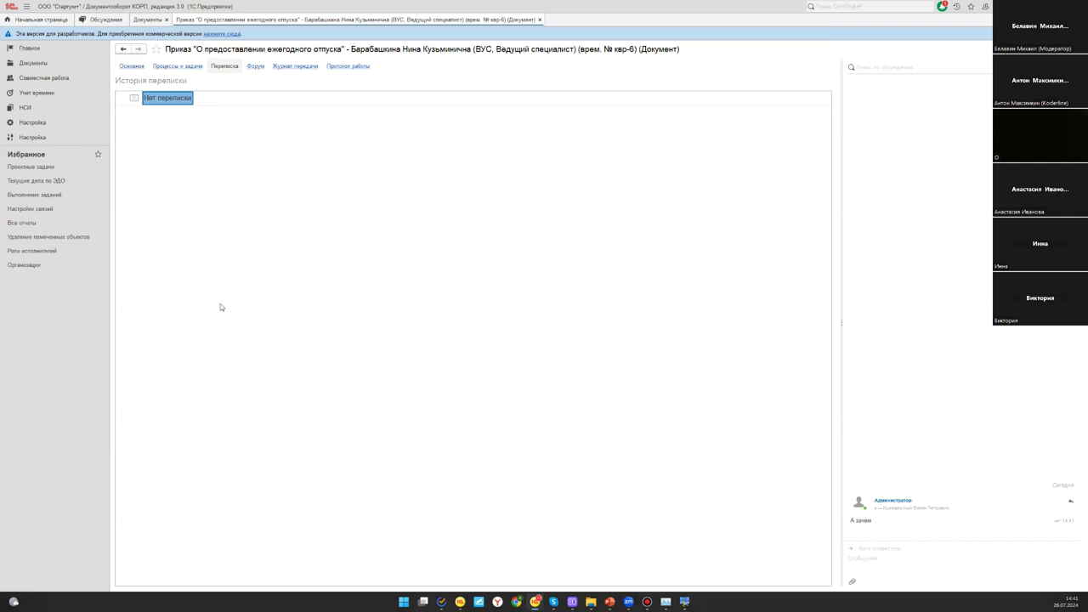
right_click(151, 106)
left_click(207, 97)
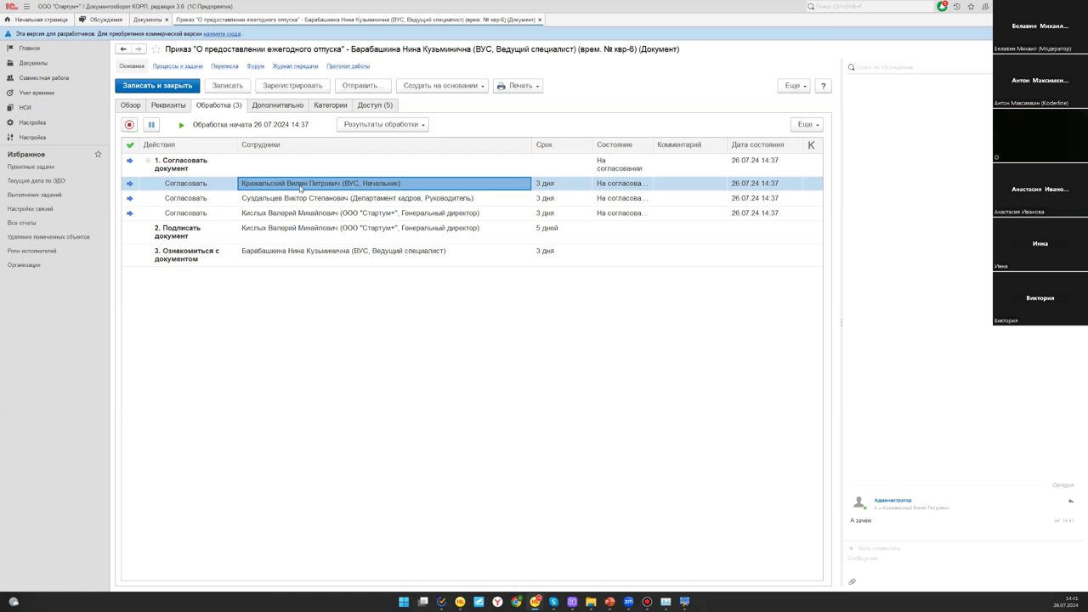
Mark the department chief's task as Согласовано on behalf of the addressed performer and log 00:15 of working time
double_click(296, 186)
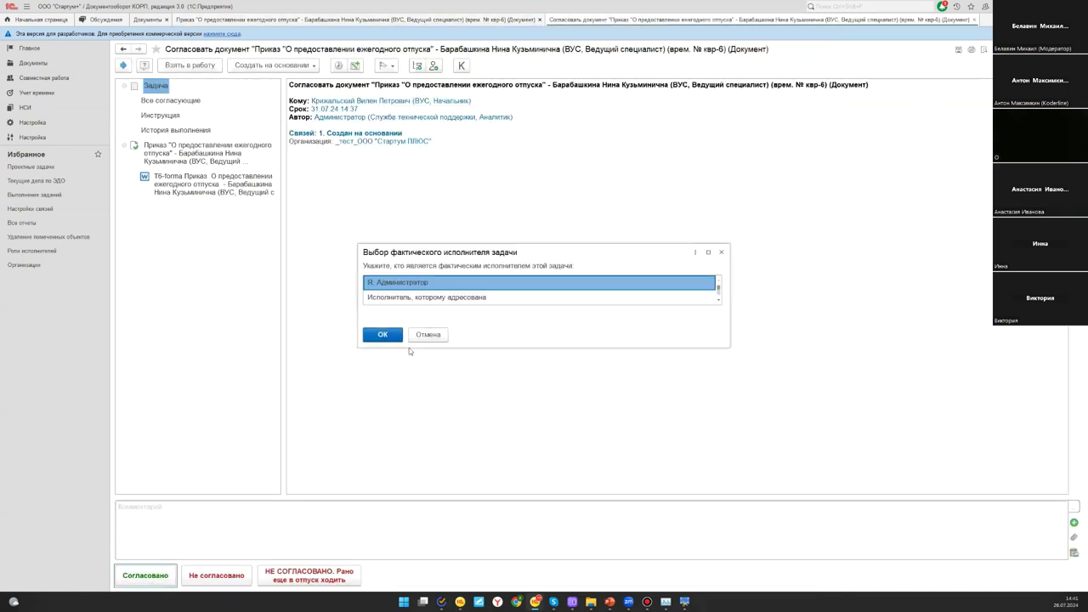
left_click(416, 295)
left_click(389, 334)
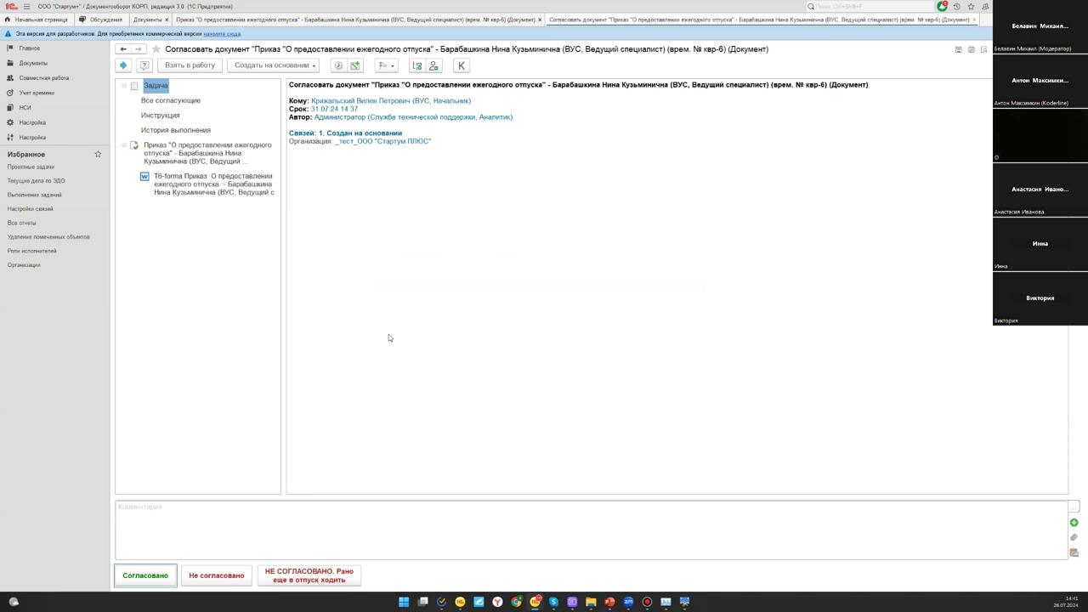
left_click(511, 307)
left_click(505, 322)
left_click(552, 360)
Mark the general director's approval task as Согласовано on behalf of the addressed performer and add the working time entry
left_click(306, 212)
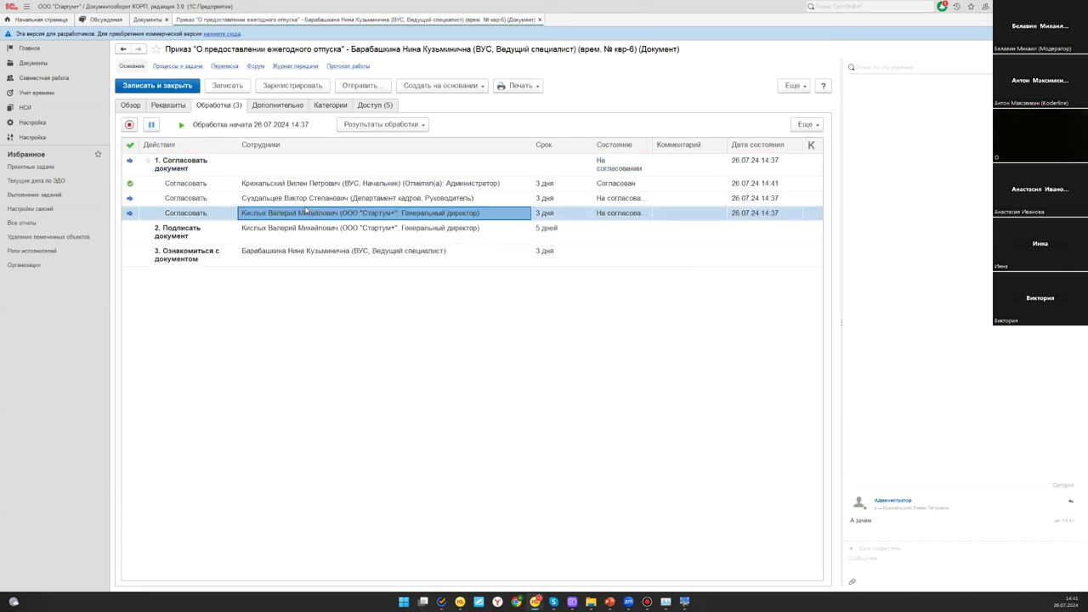
double_click(306, 212)
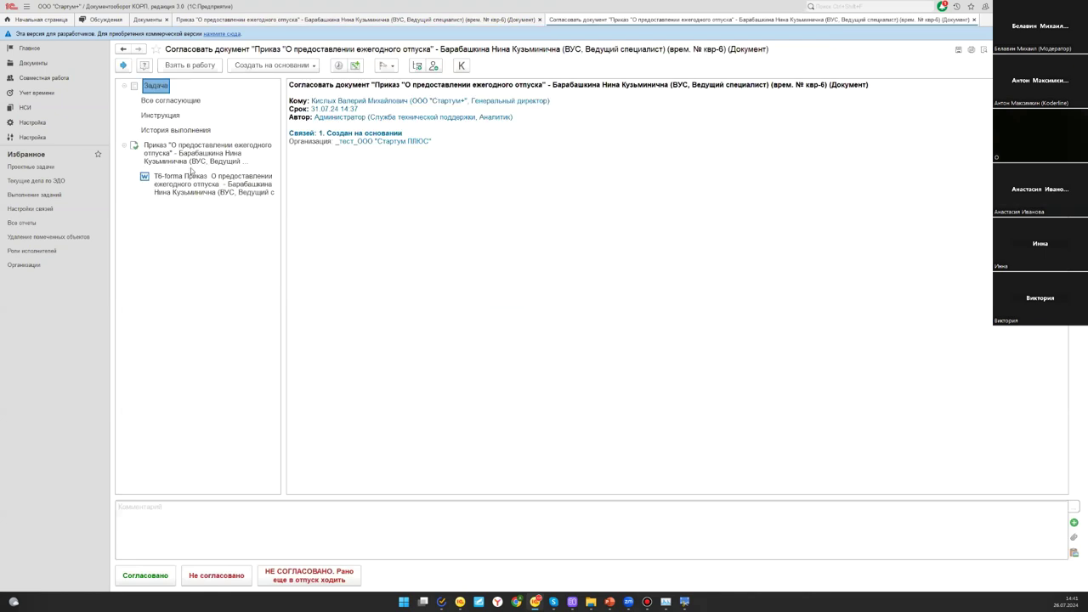
left_click(134, 571)
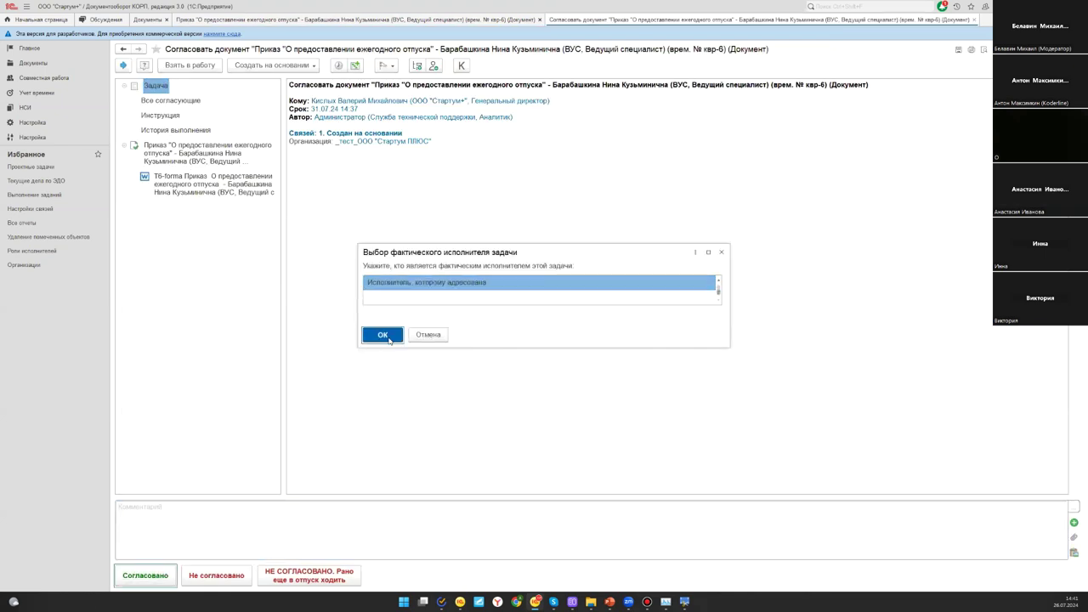
left_click(381, 335)
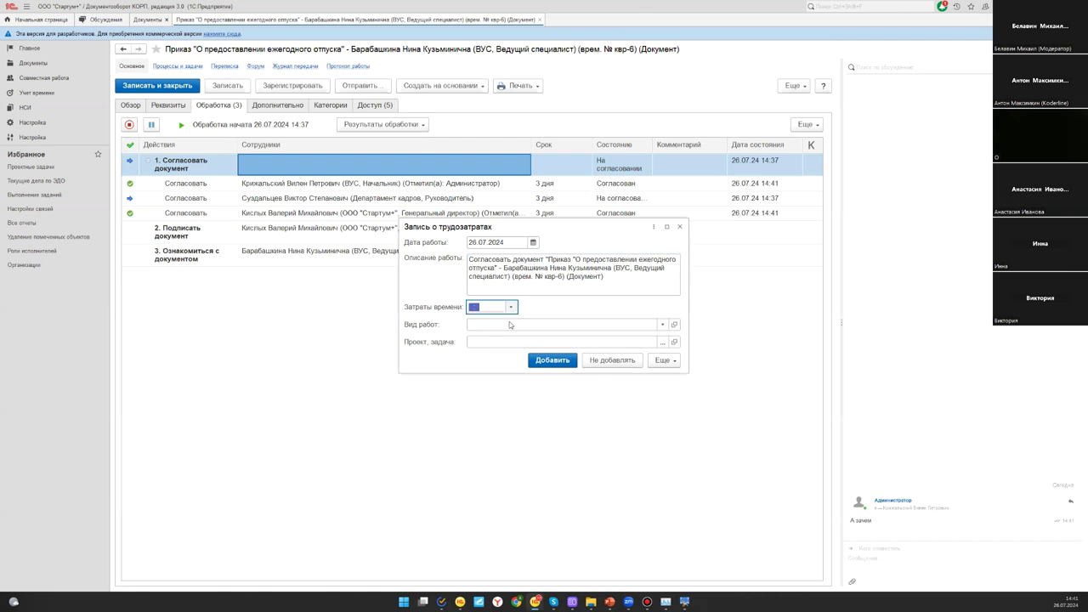
left_click(552, 360)
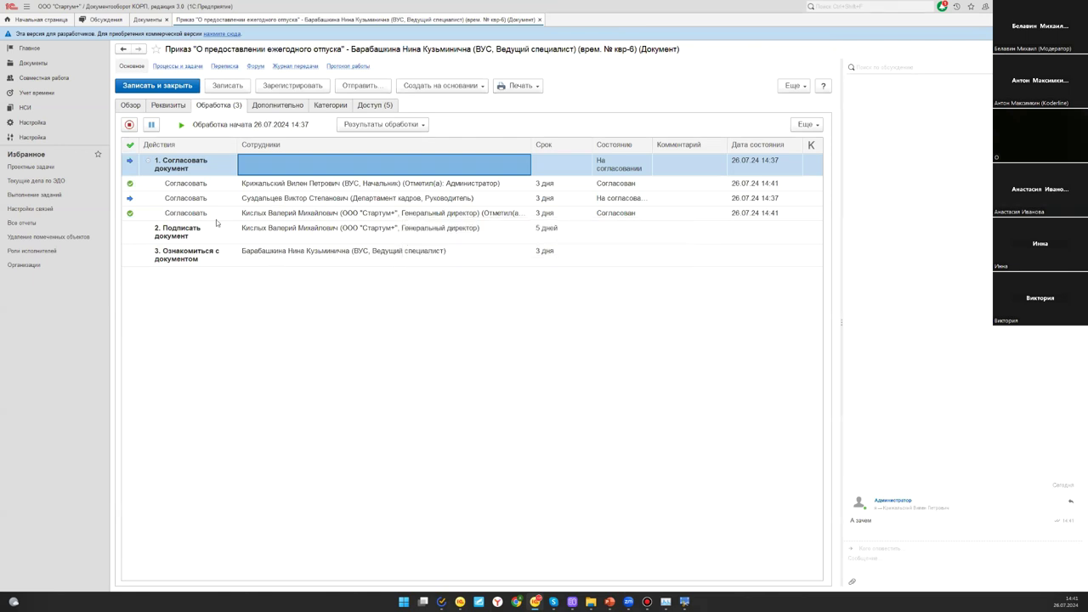
Open the HR department head's approval task, apply "НЕ СОГЛАСОВАНО. Рано еще в отпуск ходить" and cancel the choice of actual performer
left_click(313, 200)
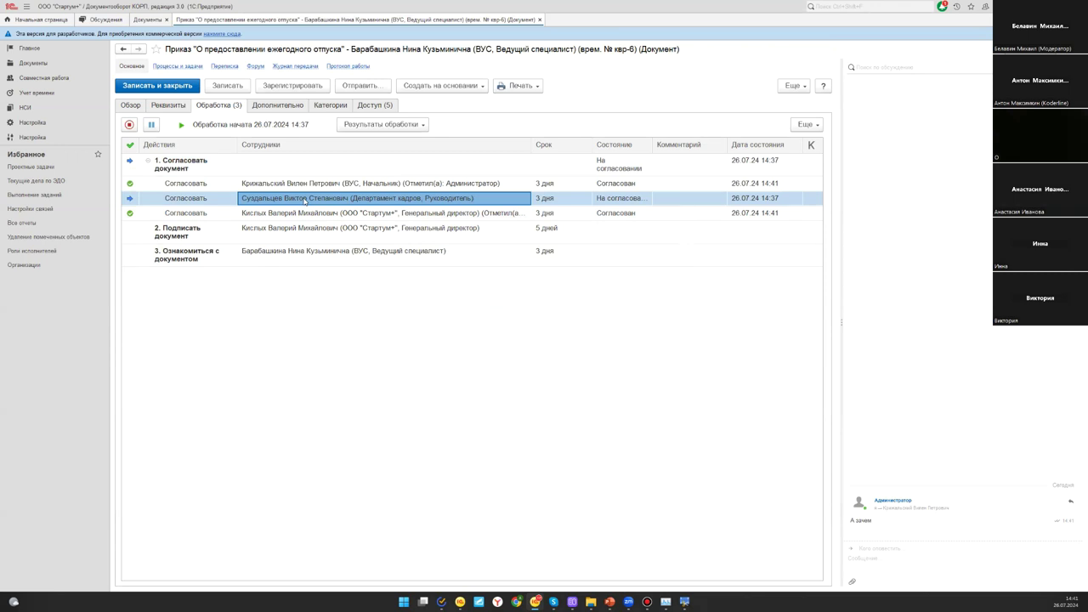
double_click(311, 208)
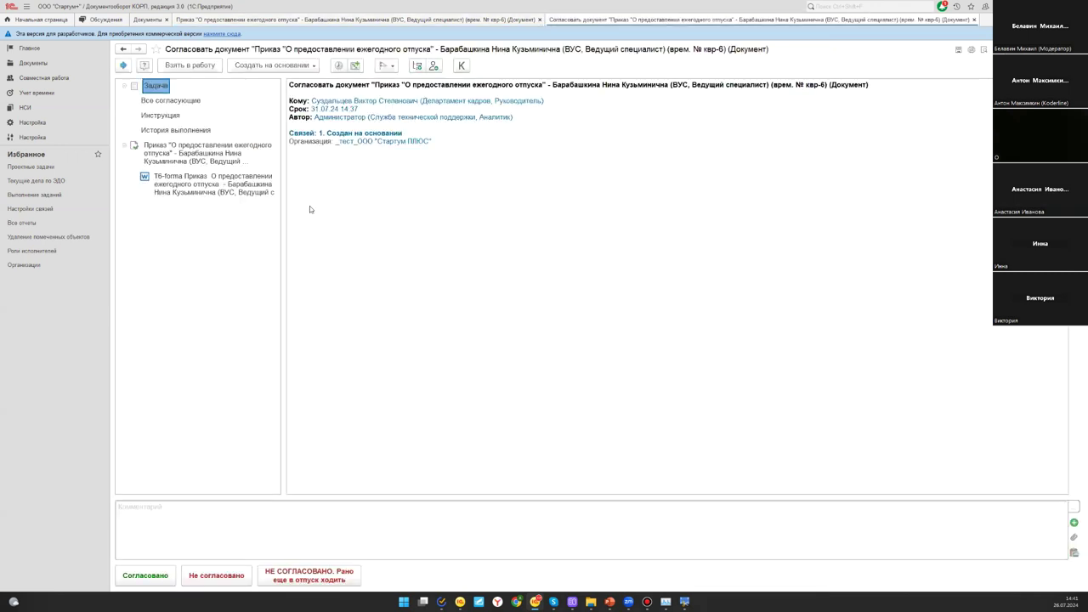
left_click(313, 580)
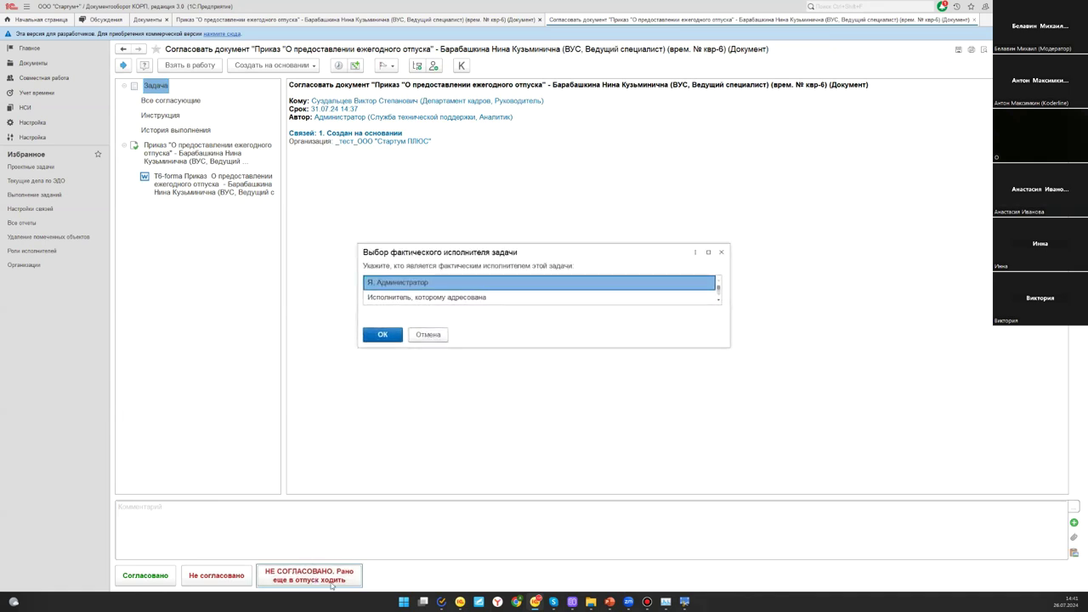
left_click(417, 338)
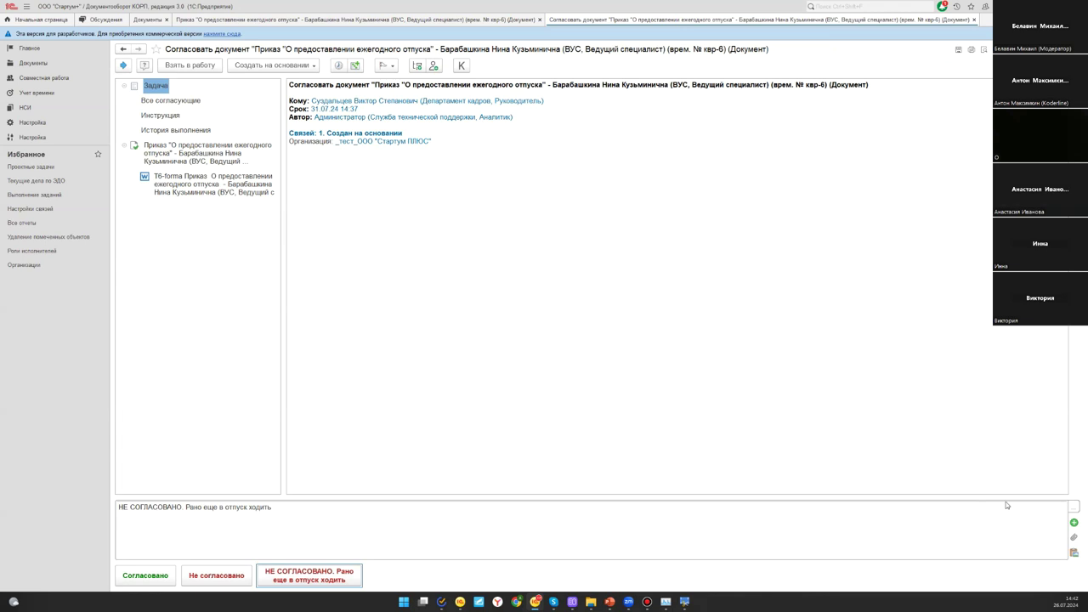
Open the text template "НЕ СОГЛАСОВАНО. Рано еще в отпуск ходить", examine its text and task result settings, and close it unchanged
left_click(1072, 507)
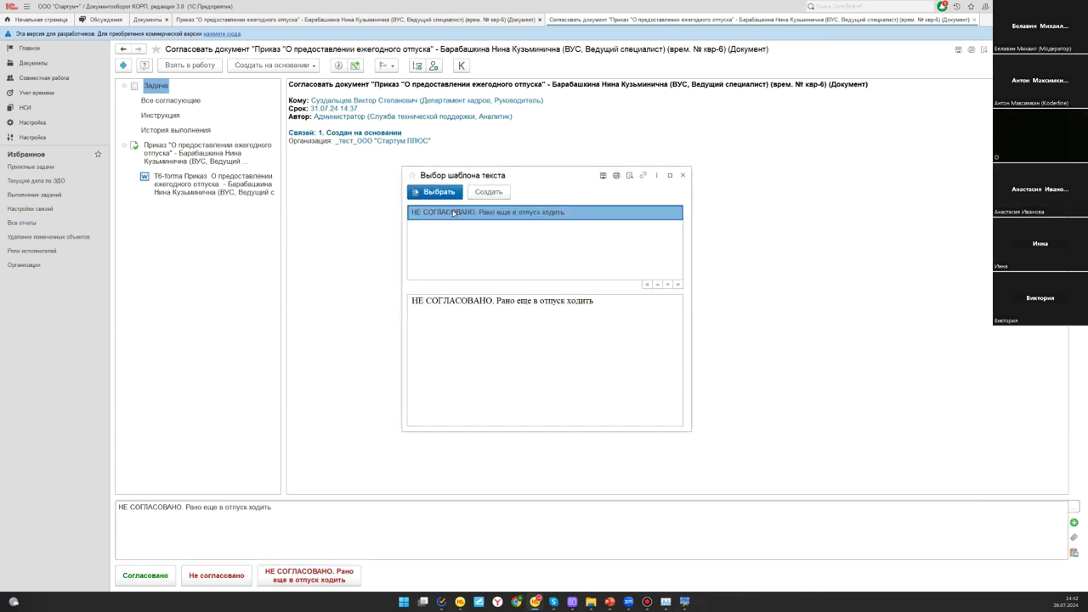
right_click(503, 214)
left_click(541, 254)
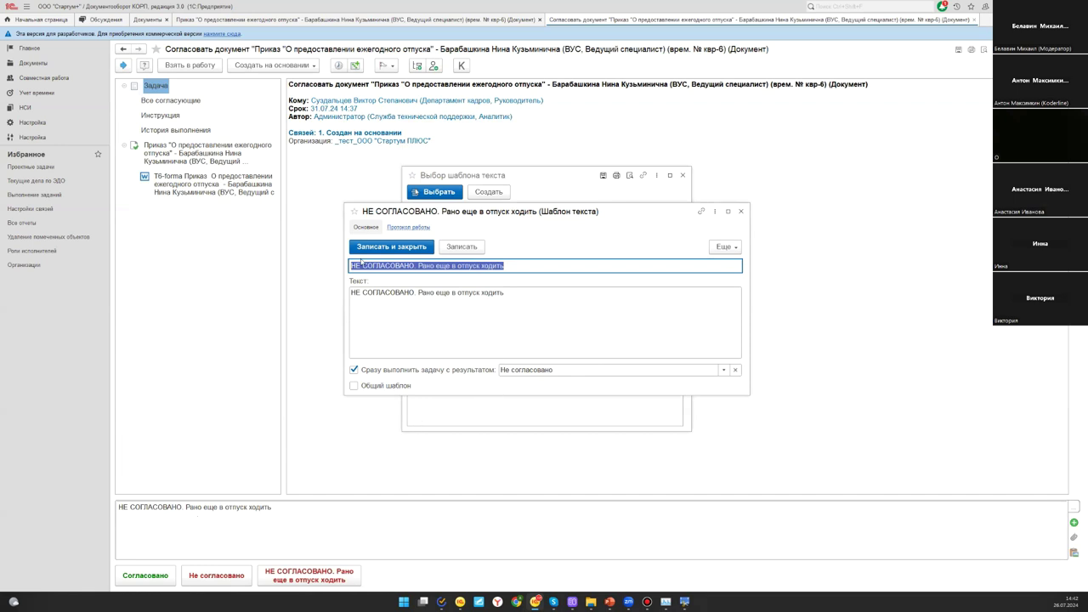
left_click_drag(505, 293, 286, 315)
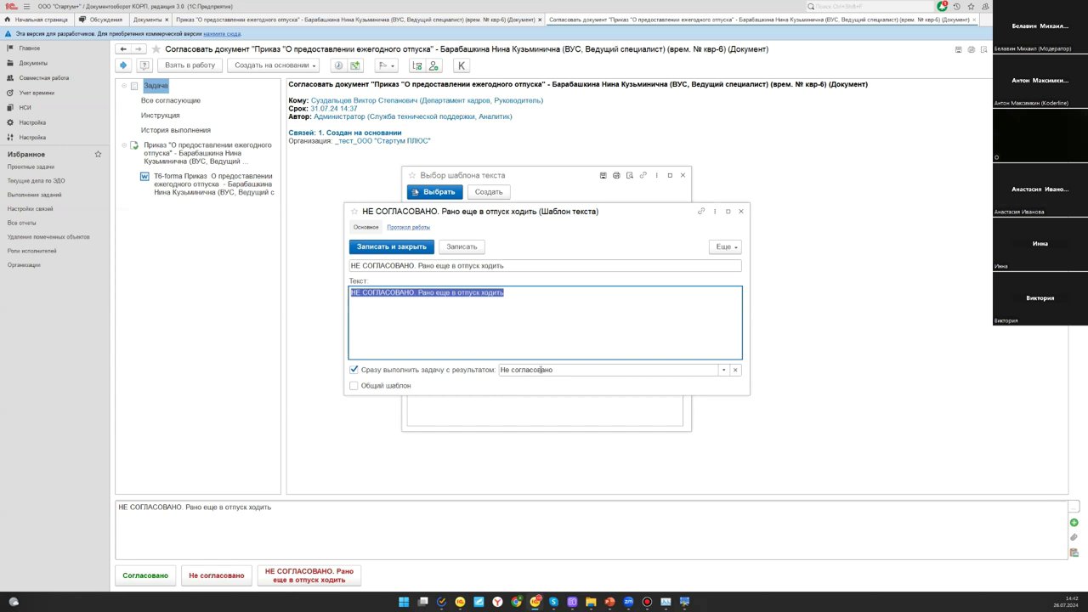
left_click(740, 211)
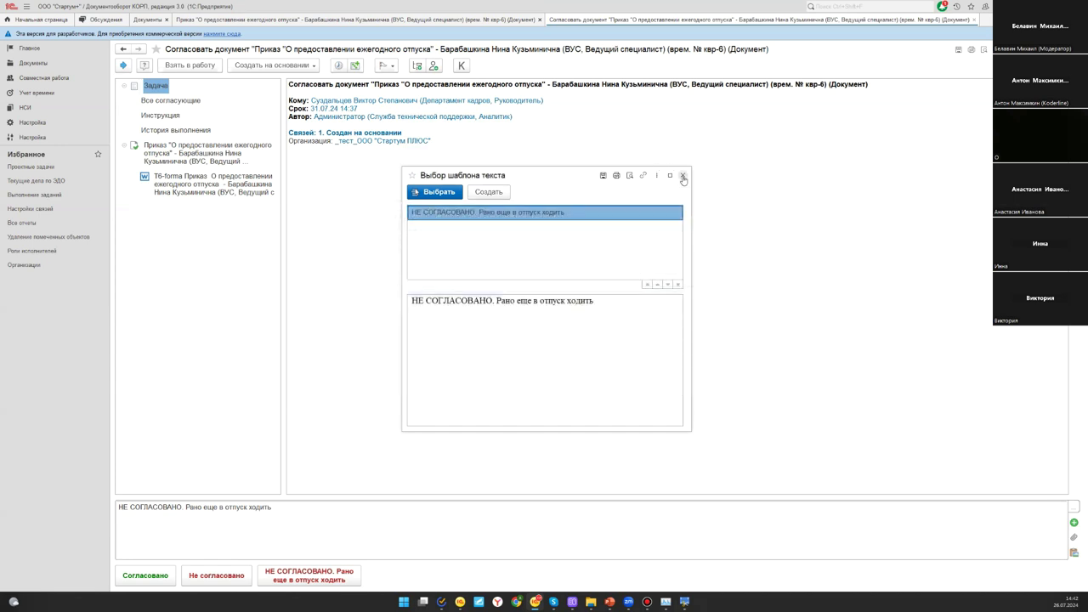
left_click(681, 175)
Clear the task comment and try to reject the order with the prepared "НЕ СОГЛАСОВАНО" answer
key("ctrl+a")
key("Delete")
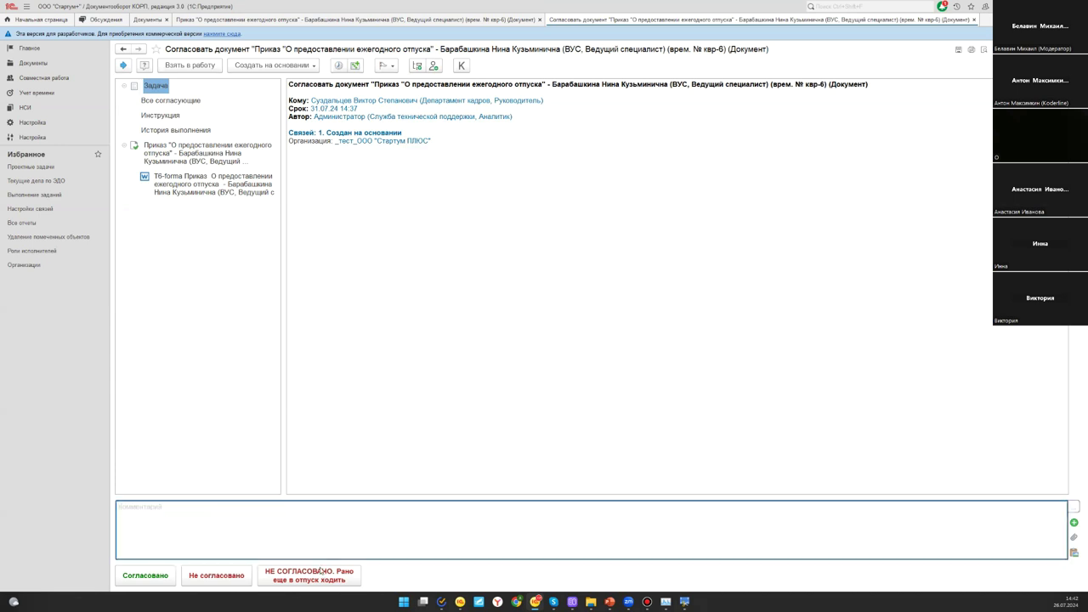
left_click(338, 571)
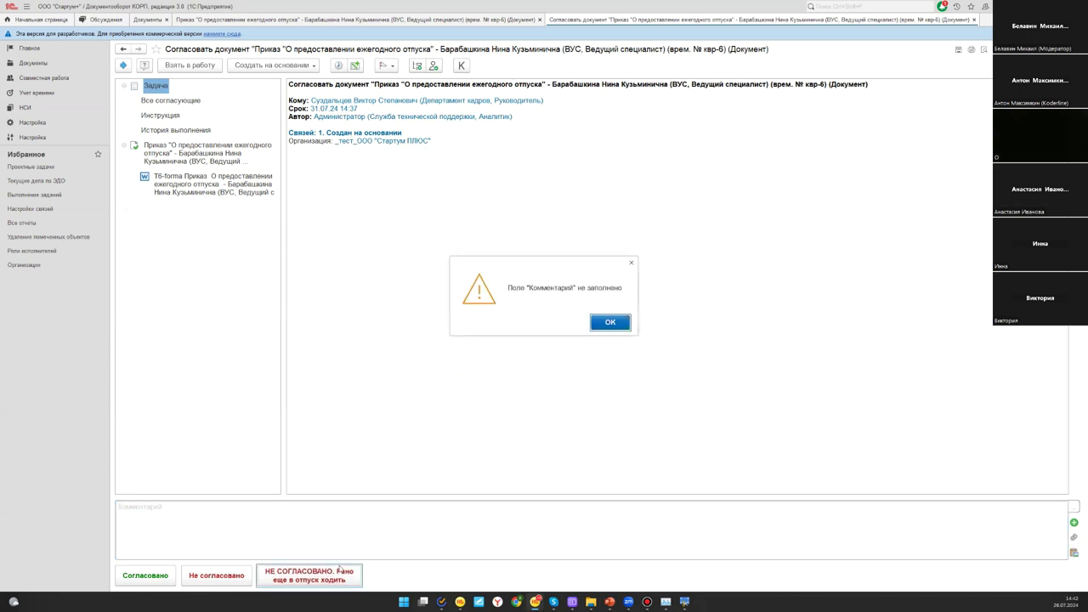
left_click(607, 327)
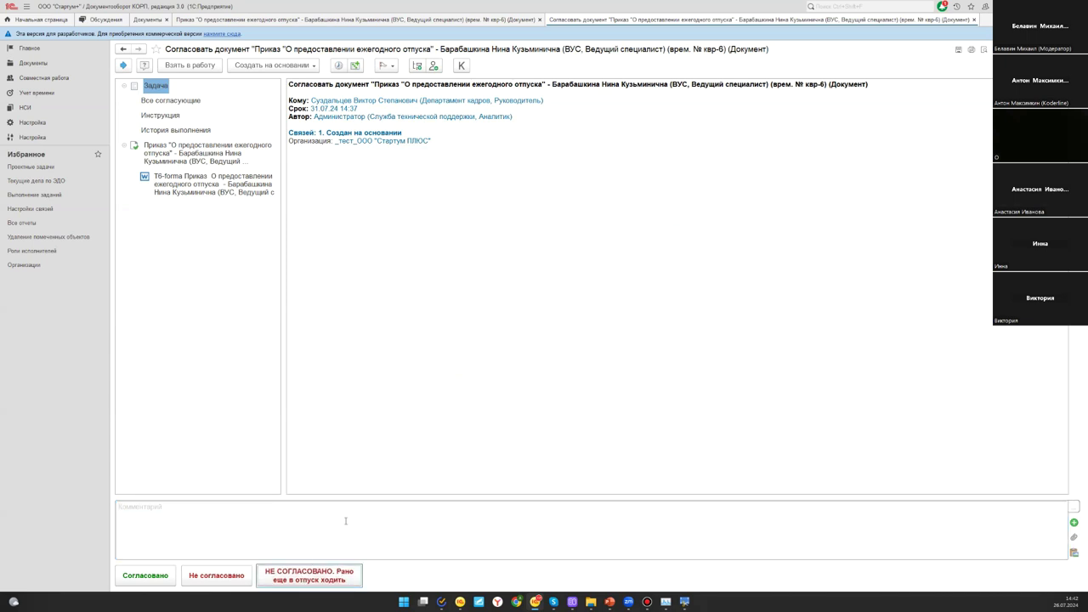
Reject the order with "НЕ СОГЛАСОВАНО. Рано еще в отпуск ходить" on behalf of the addressed performer and record 00:15 of working time
left_click(306, 577)
left_click(480, 297)
left_click(383, 336)
left_click(510, 307)
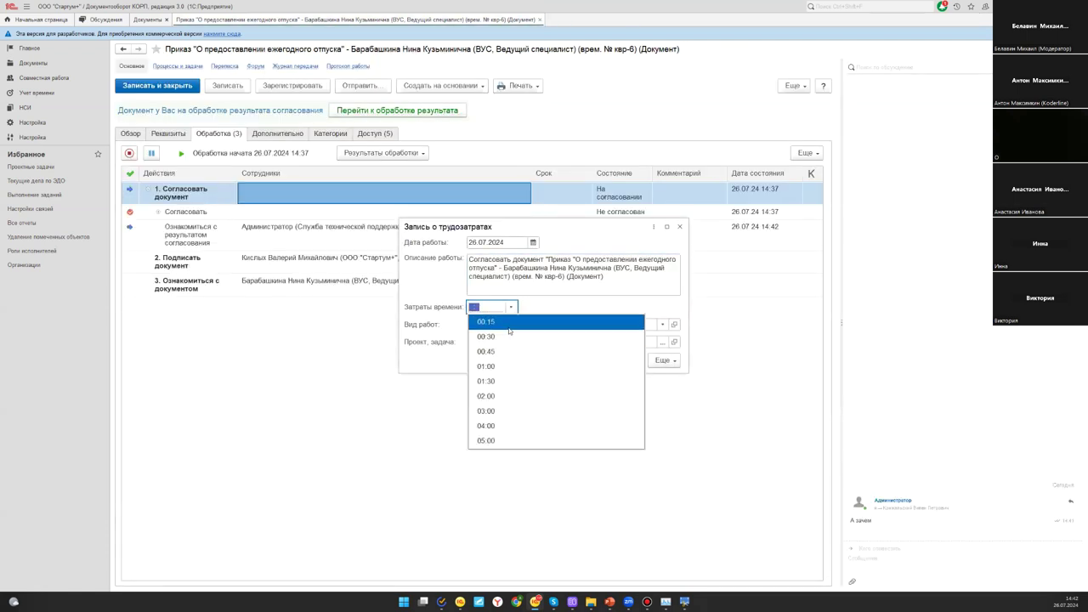
left_click(518, 319)
left_click(532, 360)
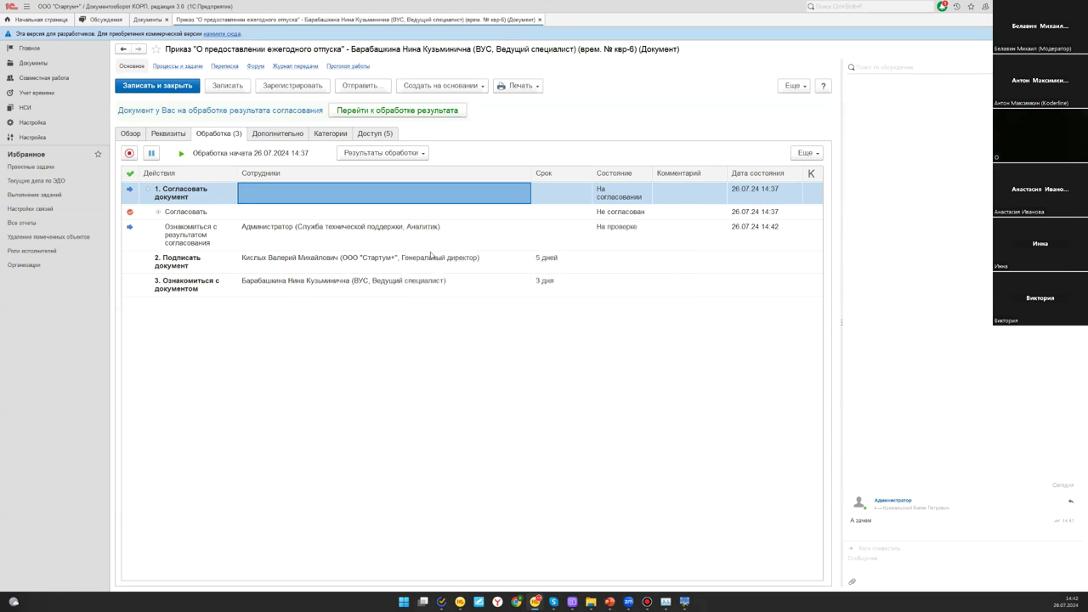
Expand the order's approval stage and examine the comment on the HR department head's decision
left_click(226, 234)
left_click(158, 211)
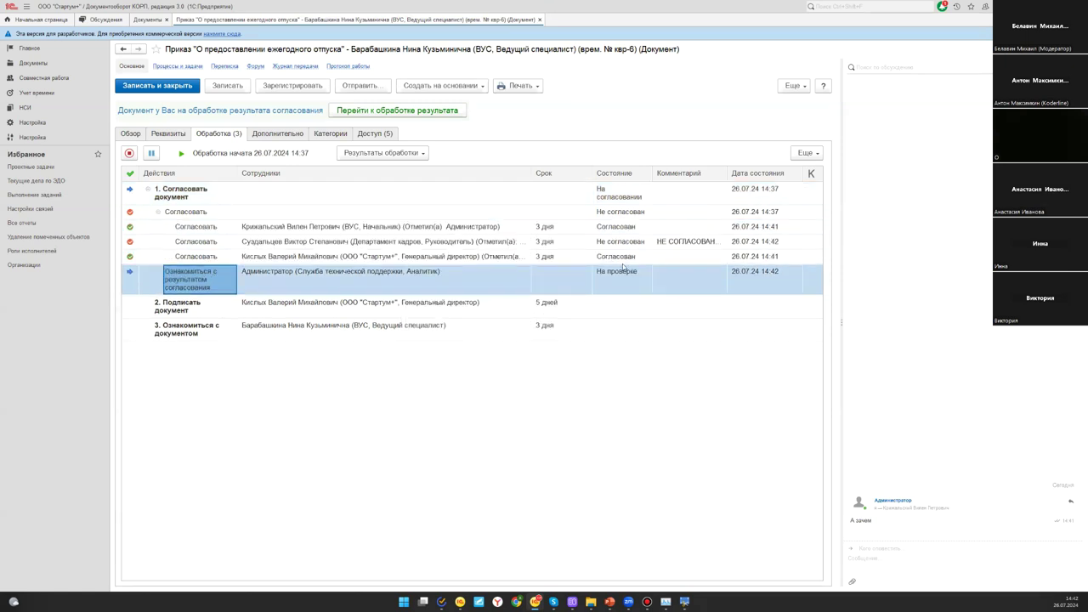
left_click(669, 244)
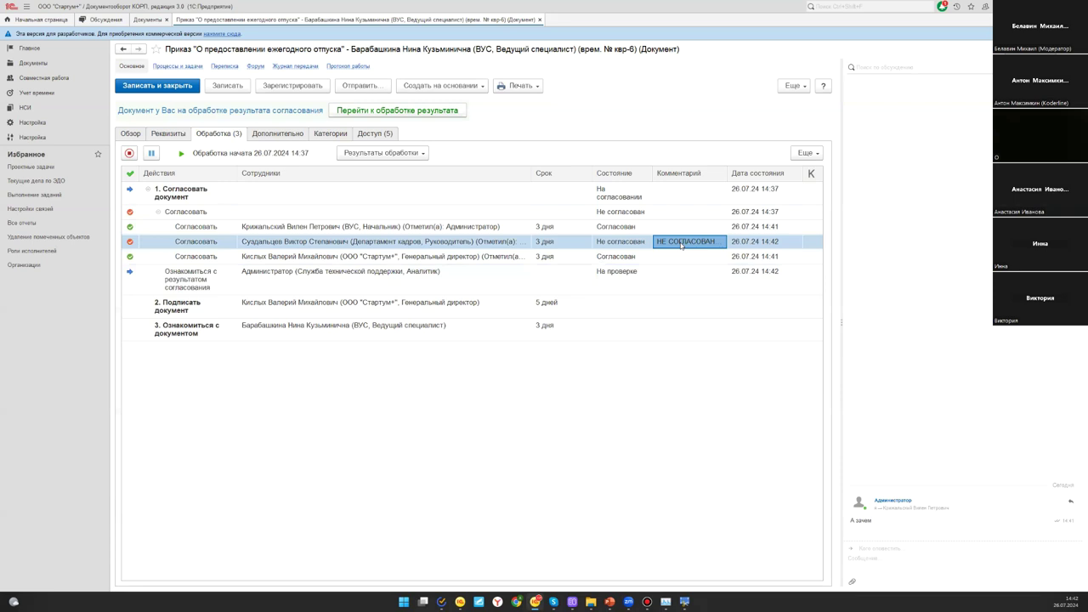
Open the task for reviewing the approval result and examine the detailed results, including the HR department head's rejection
left_click(368, 111)
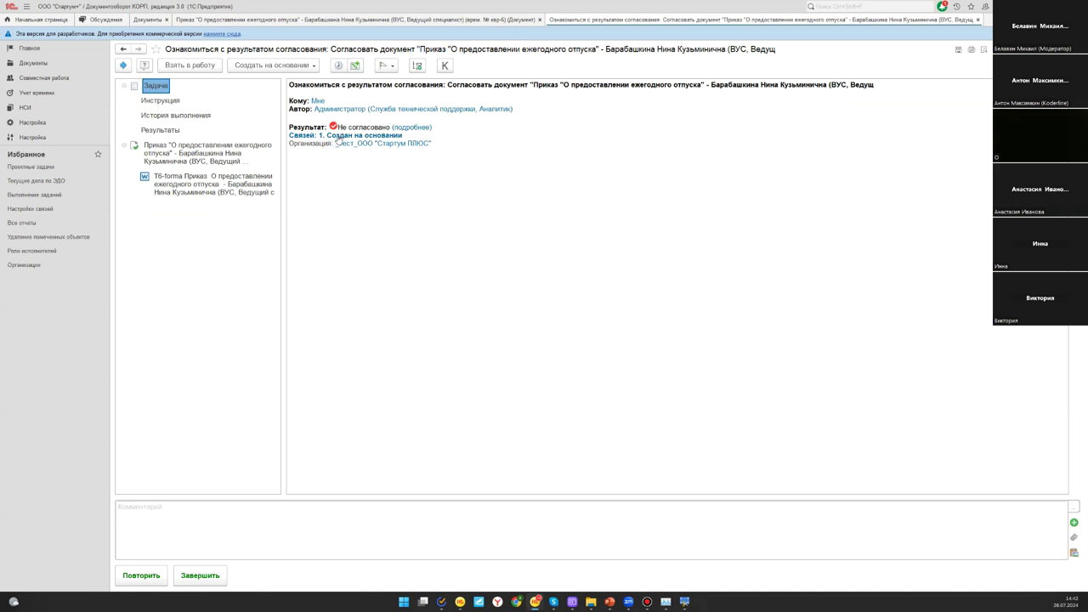
left_click(416, 126)
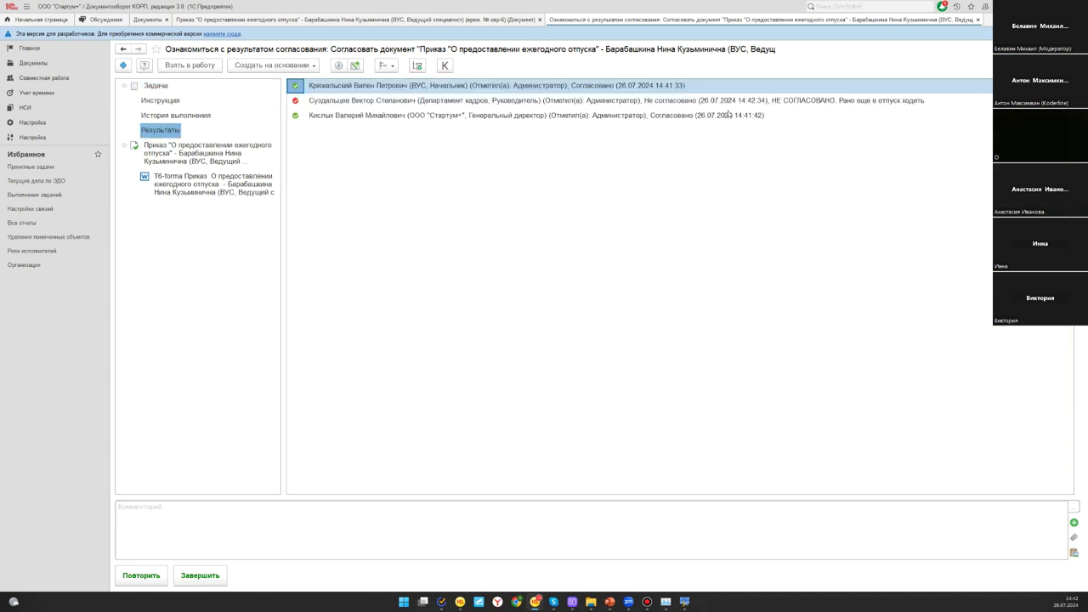
left_click(785, 103)
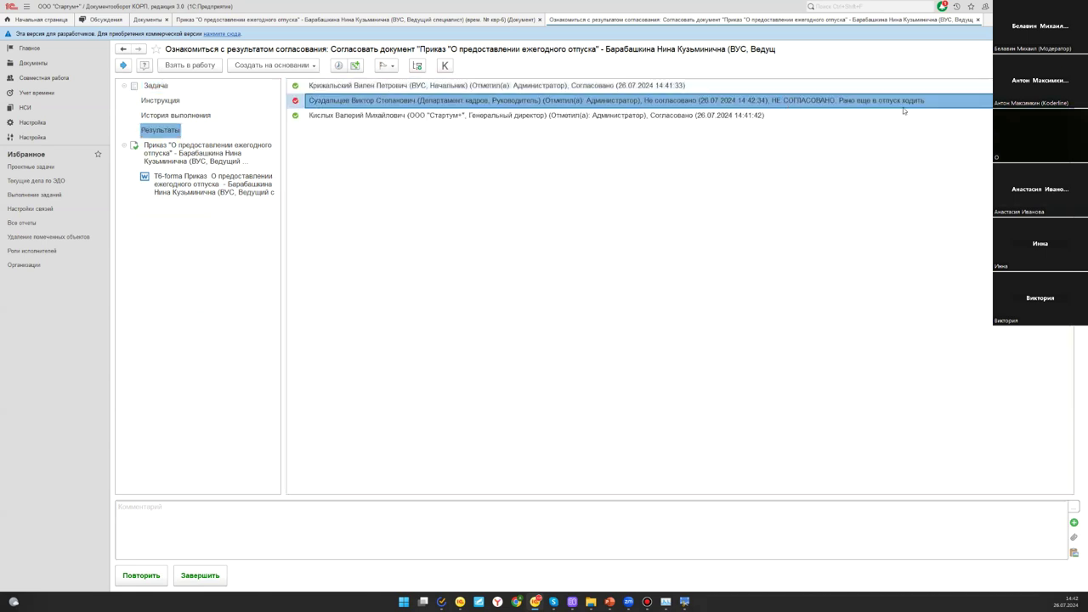
Review the three approval results and send the leave order for repeat approval with the comment "Ну пжл"
left_click(327, 116)
left_click(355, 90)
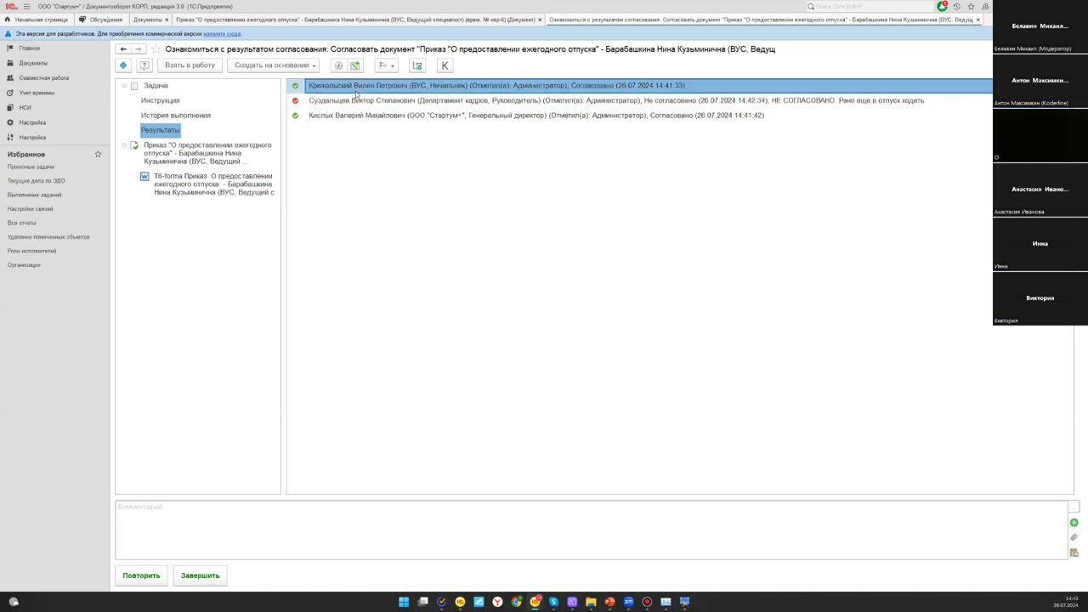
left_click(345, 105)
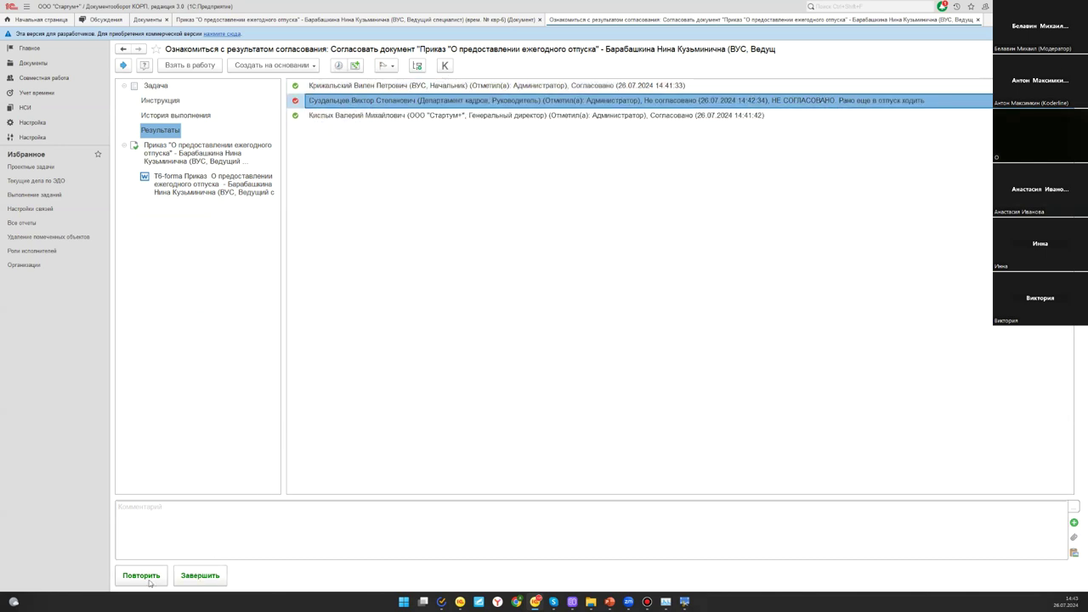
left_click(156, 523)
type("Ну пжл")
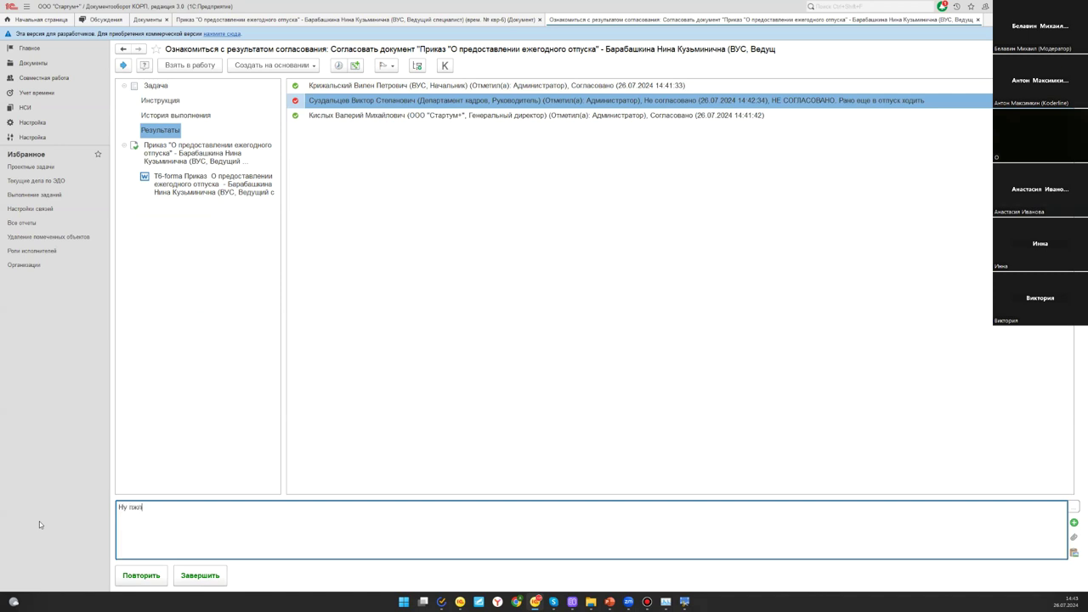
left_click(147, 579)
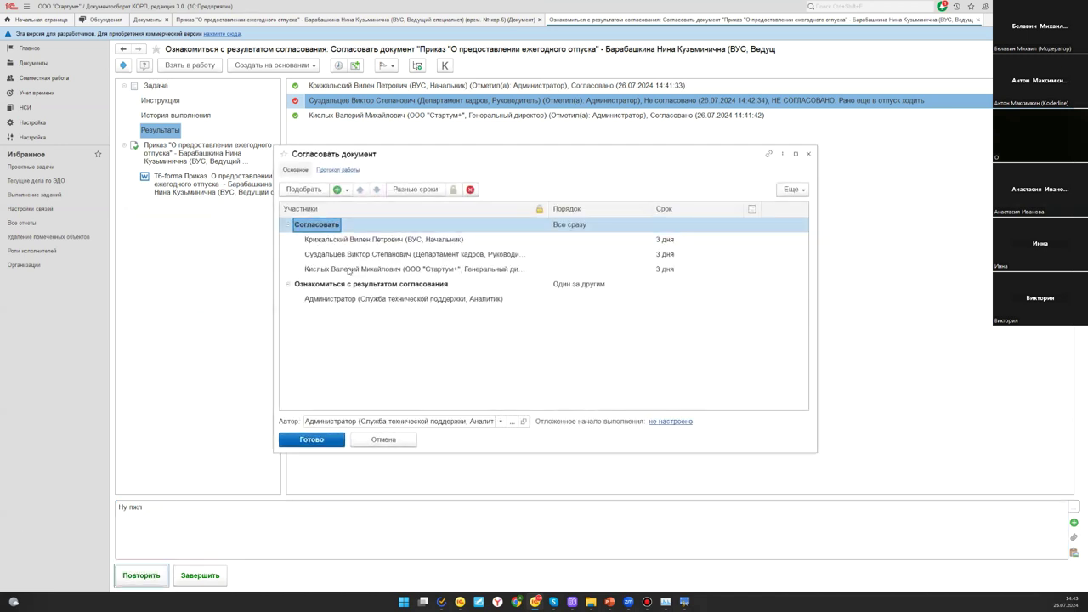
Remove the two approvers who already agreed from the repeat approval, leaving the HR department head, and submit it
key("Down")
key("Down")
key("Down")
key("Up")
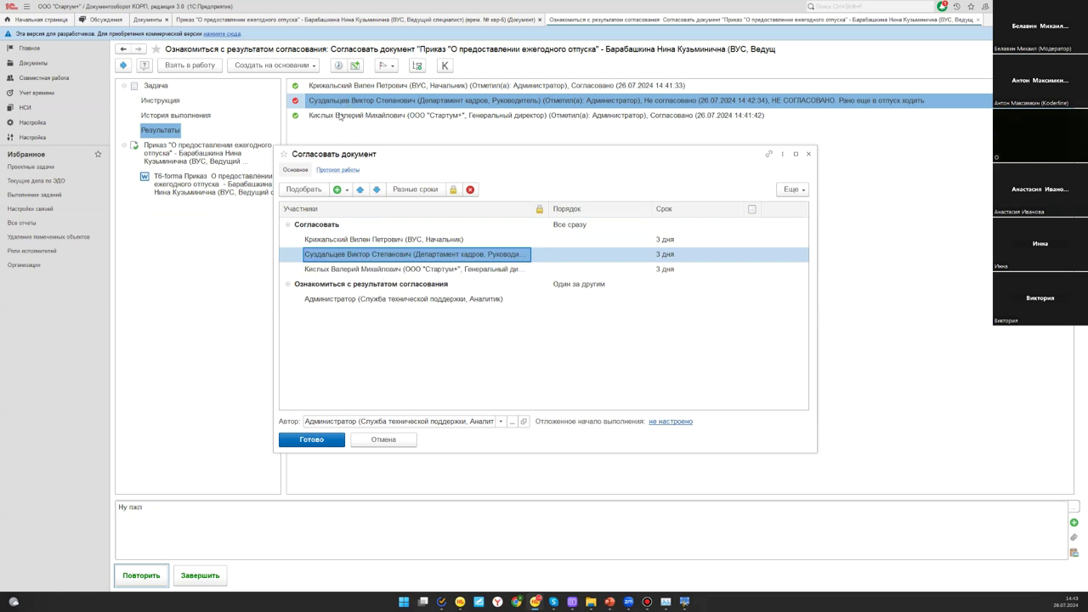
left_click(403, 241)
left_click(470, 189)
left_click(410, 254)
left_click(470, 189)
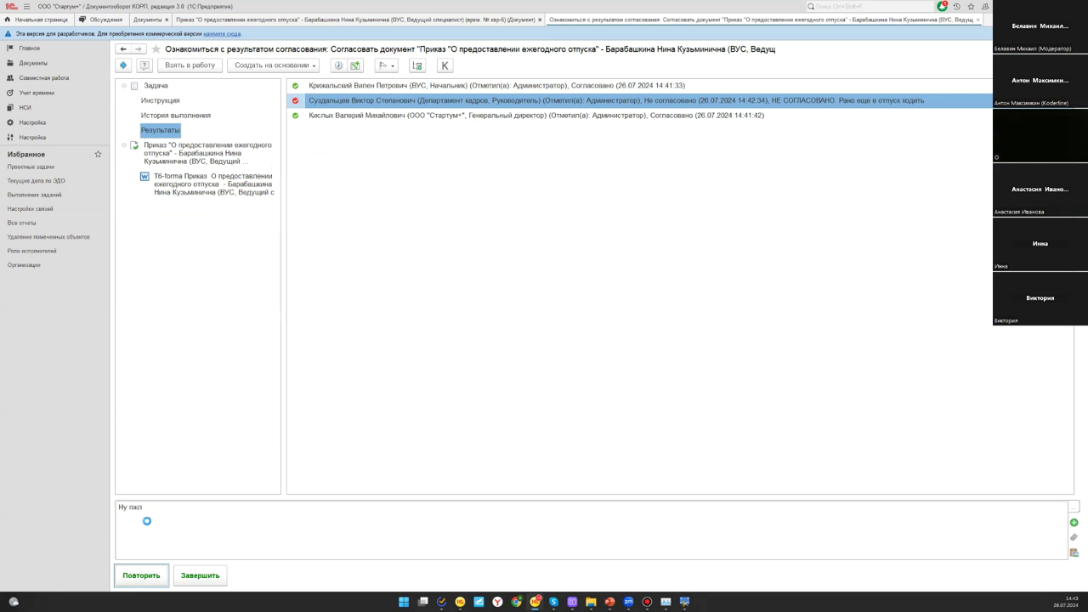
Fill in the time spent on reviewing the approval result and add the labour cost record
left_click(511, 307)
left_click(560, 323)
left_click(552, 361)
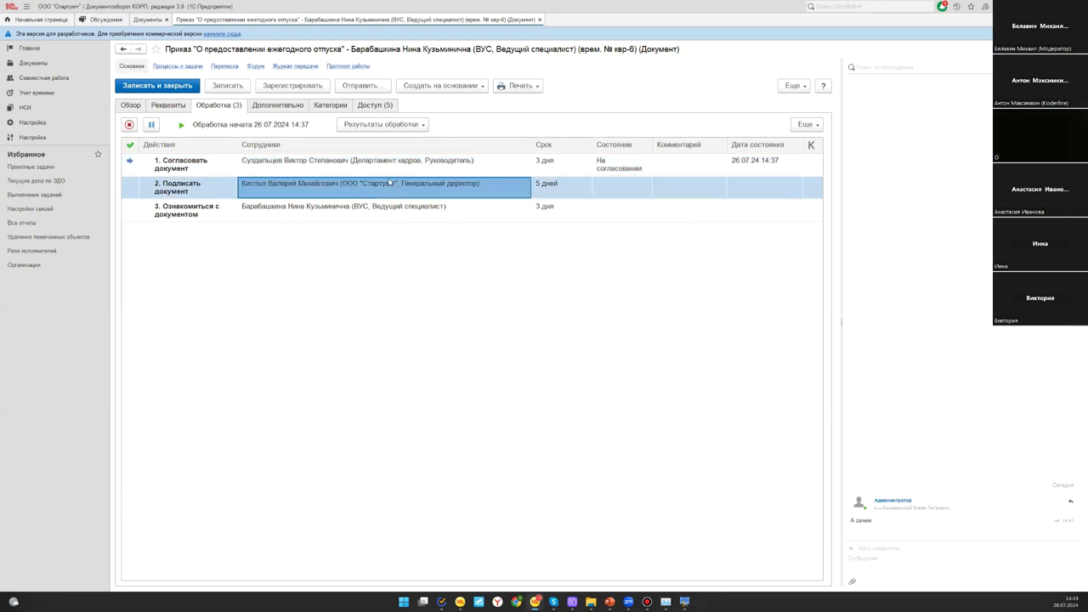
Open the HR department head's repeat approval task and mark it as Согласовано on behalf of the addressed performer
right_click(239, 292)
left_click(288, 327)
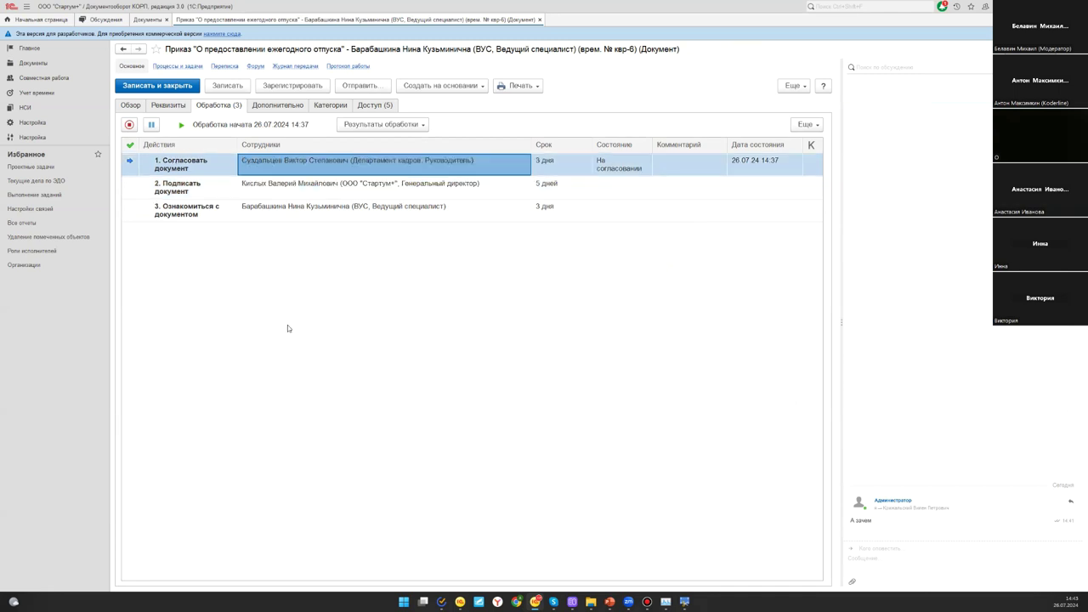
double_click(346, 167)
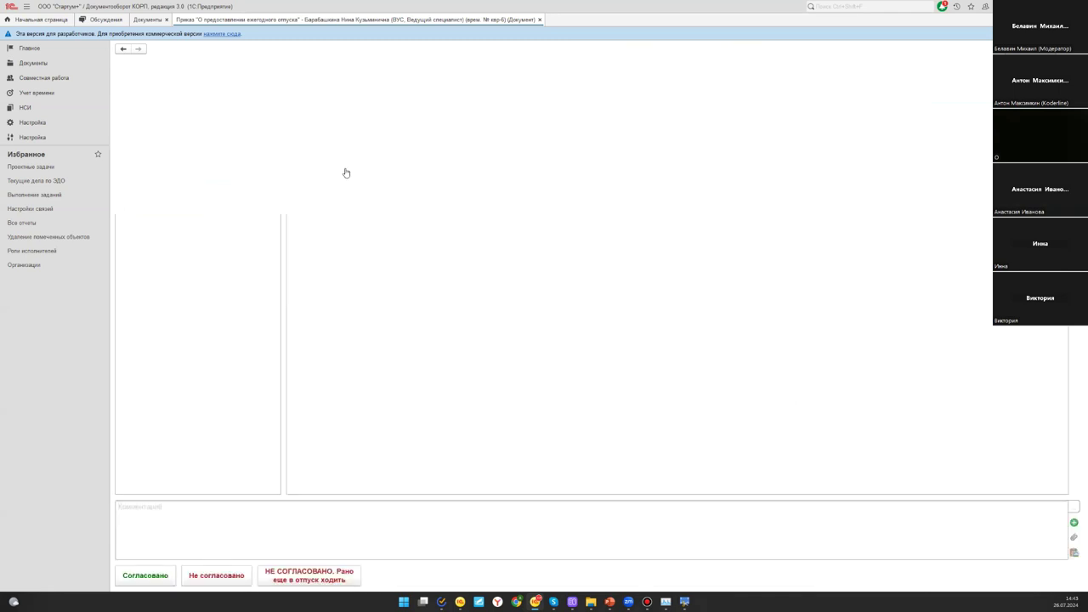
left_click(145, 576)
left_click(425, 297)
left_click(384, 336)
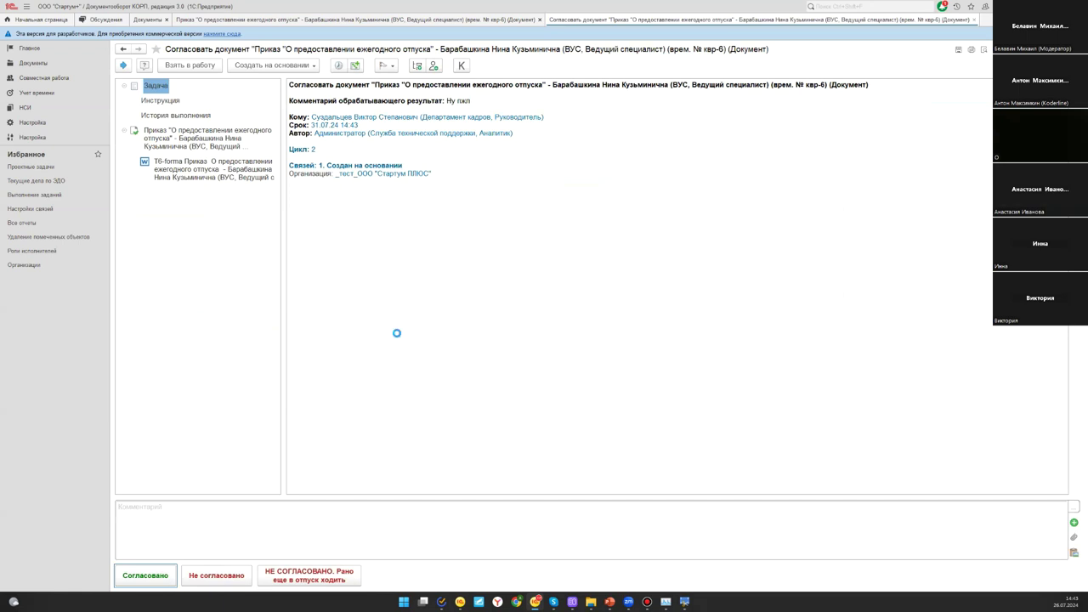
Add a labour cost record of 00:15 for the order's approval task
left_click(510, 306)
left_click(498, 318)
left_click(537, 361)
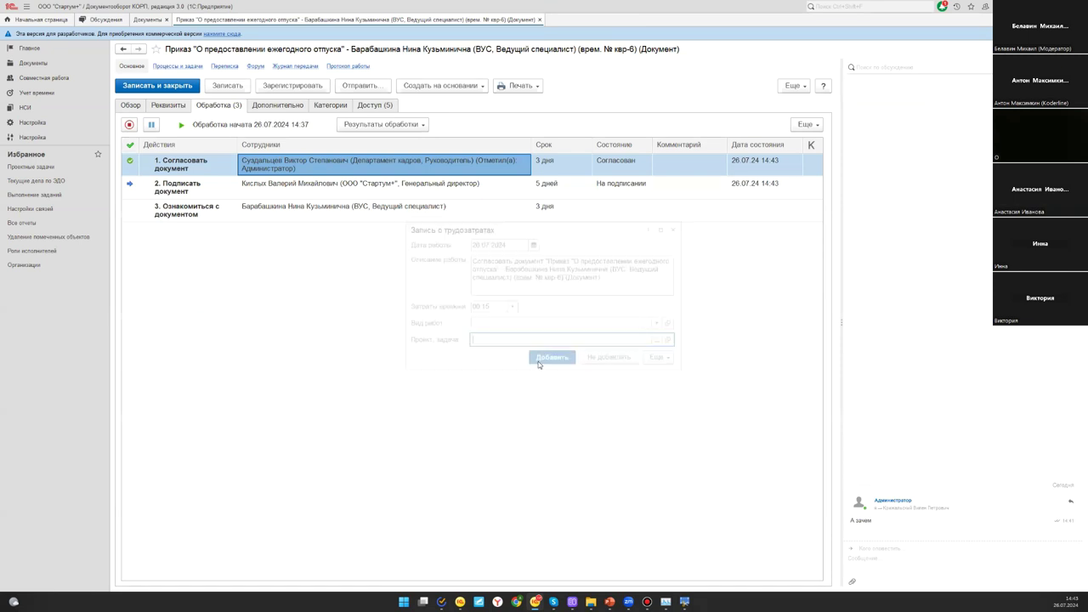
Open the order's approval sheet from the processing results and examine the current approvals and the rejection comment in the history
left_click(356, 195)
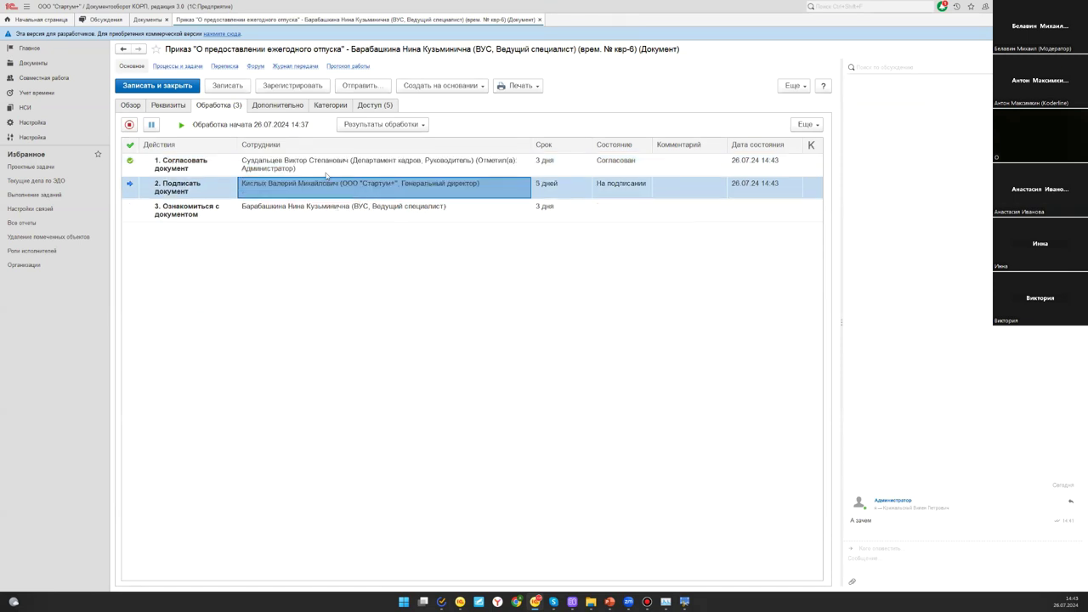
left_click(387, 125)
left_click(393, 157)
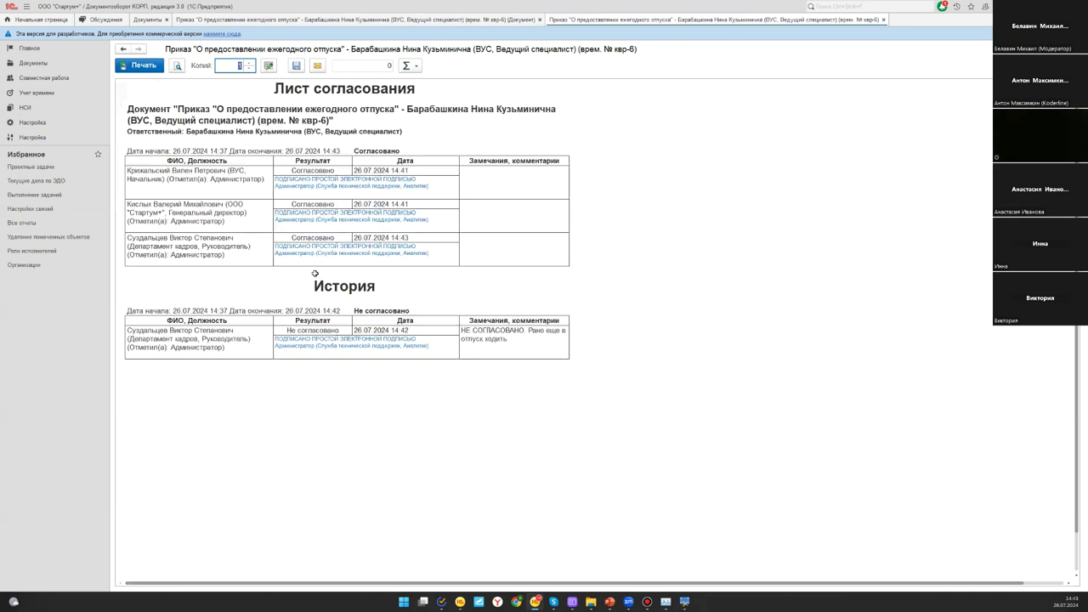
left_click_drag(205, 298, 507, 317)
left_click(516, 396)
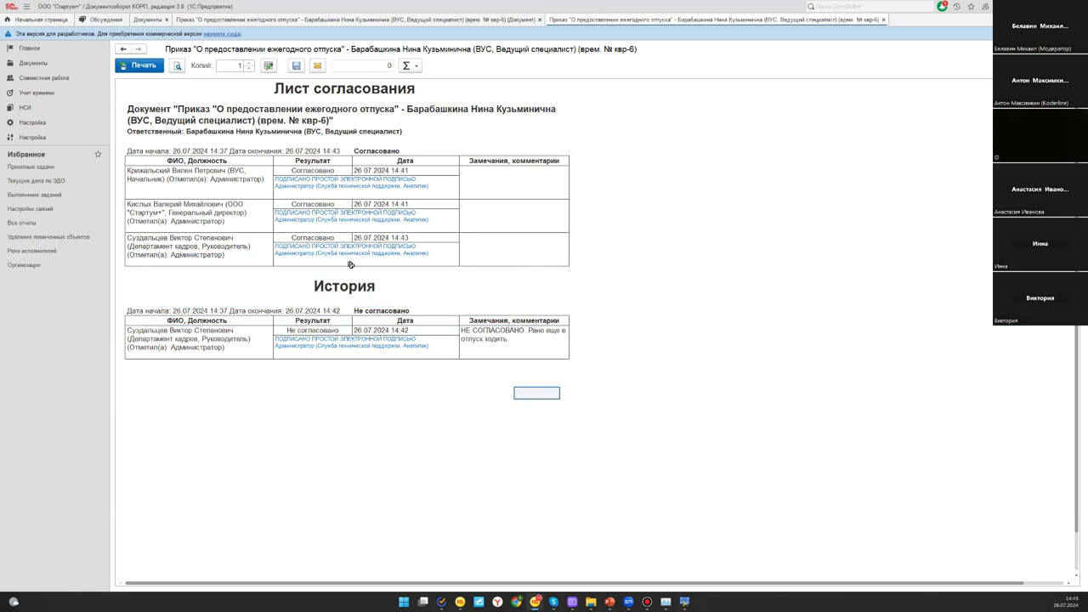
left_click(512, 346)
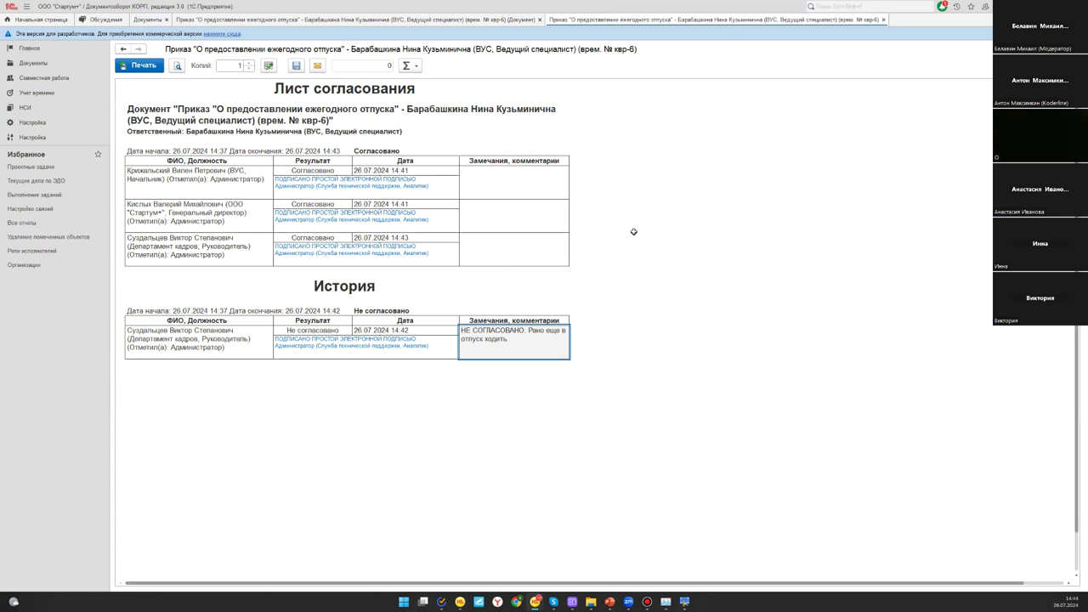
left_click(709, 271)
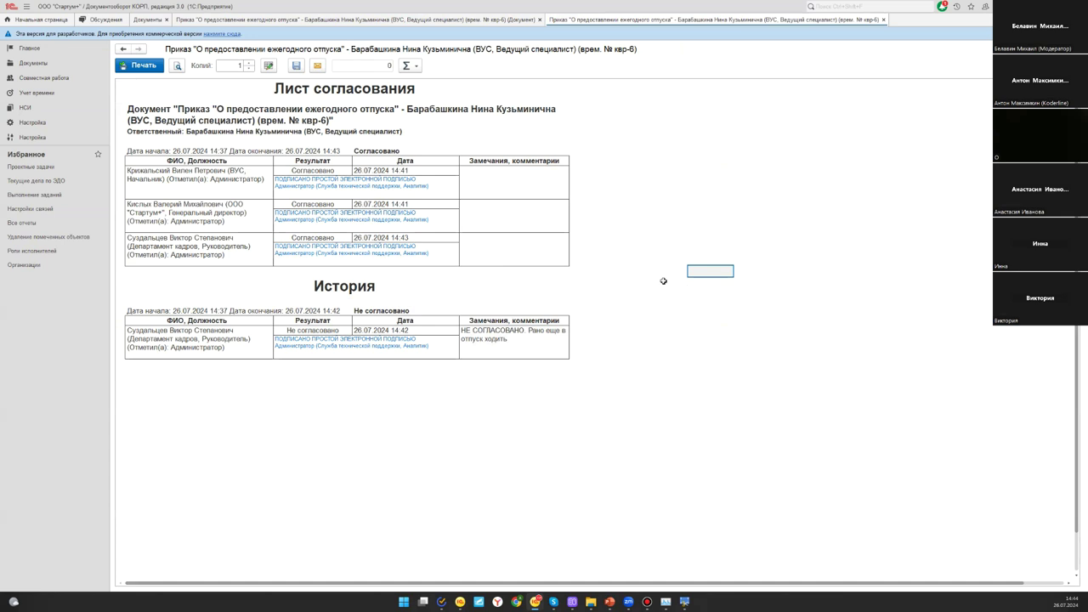
key("Escape")
View the processing scheme of the order and examine the "Приказ подписан ГД?" condition
left_click(799, 126)
left_click(855, 223)
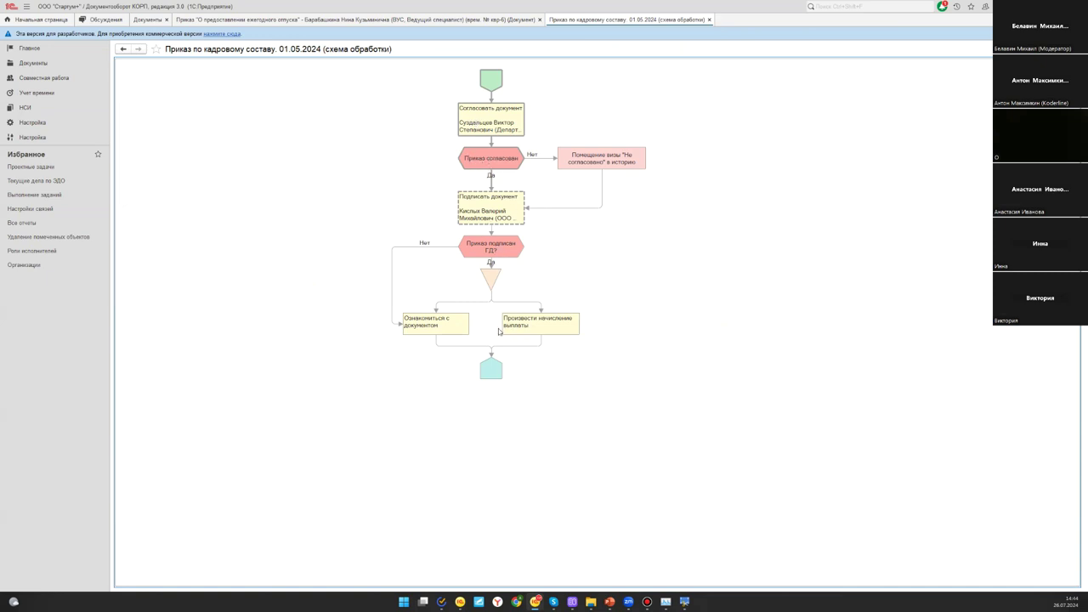
double_click(493, 236)
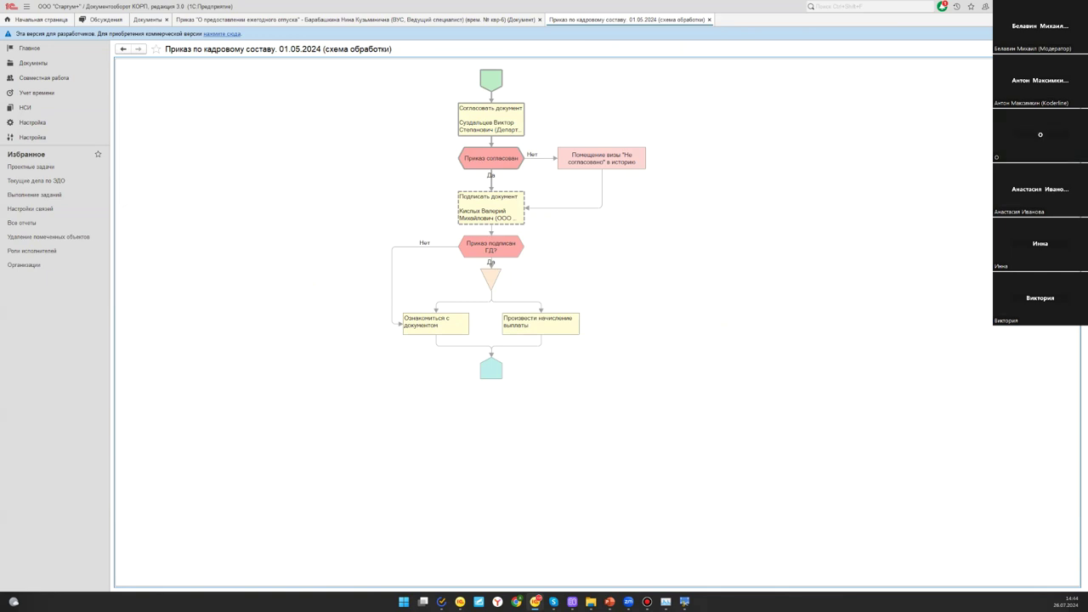
left_click(302, 167)
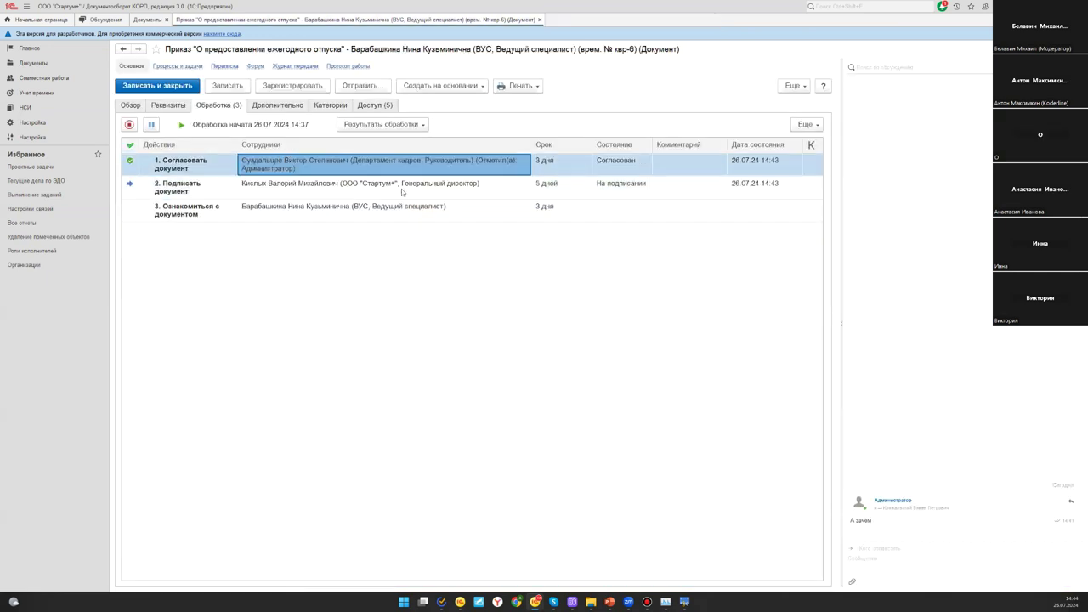
Open the general director's signing task and review its execution history and the order's details
left_click(290, 187)
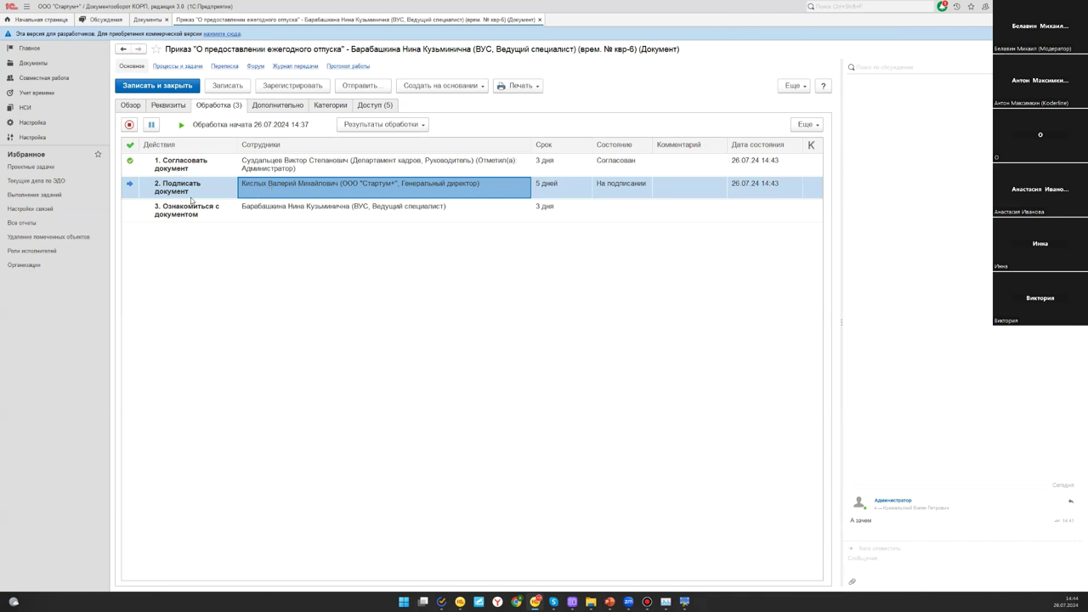
double_click(317, 194)
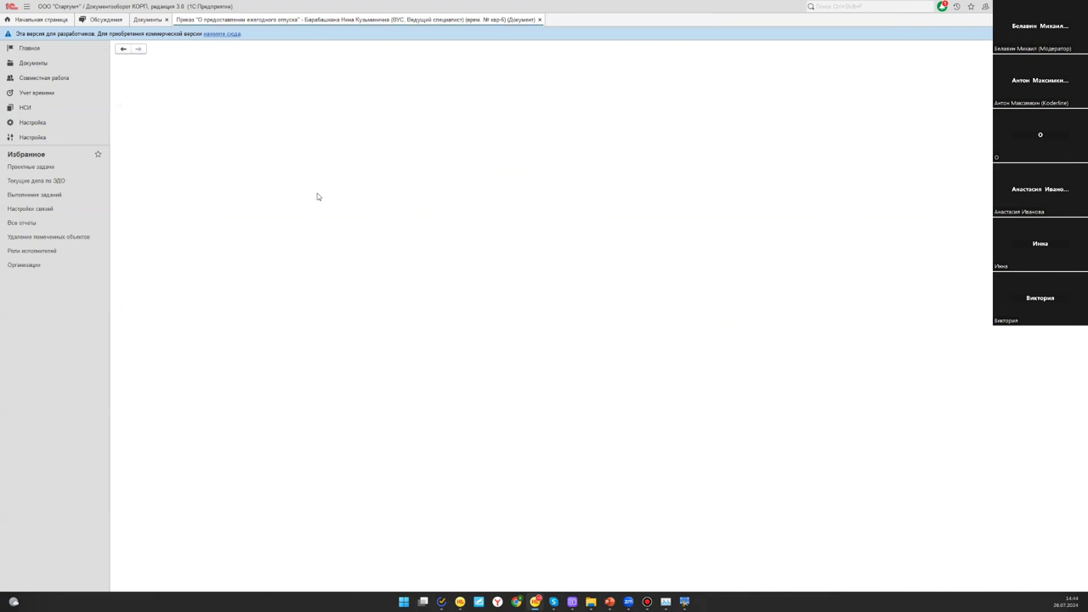
left_click(227, 134)
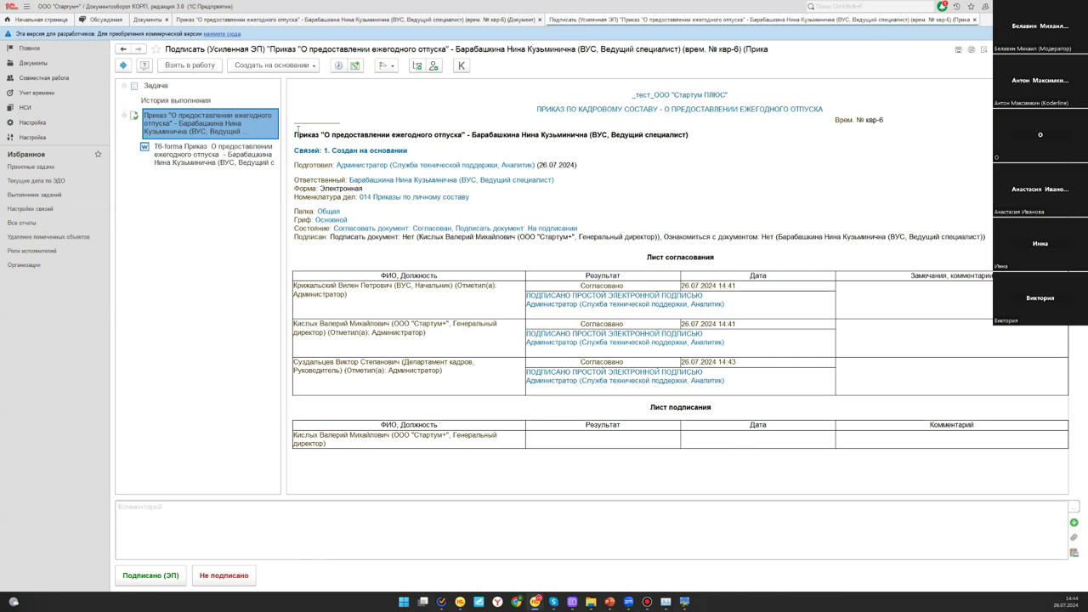
left_click(177, 103)
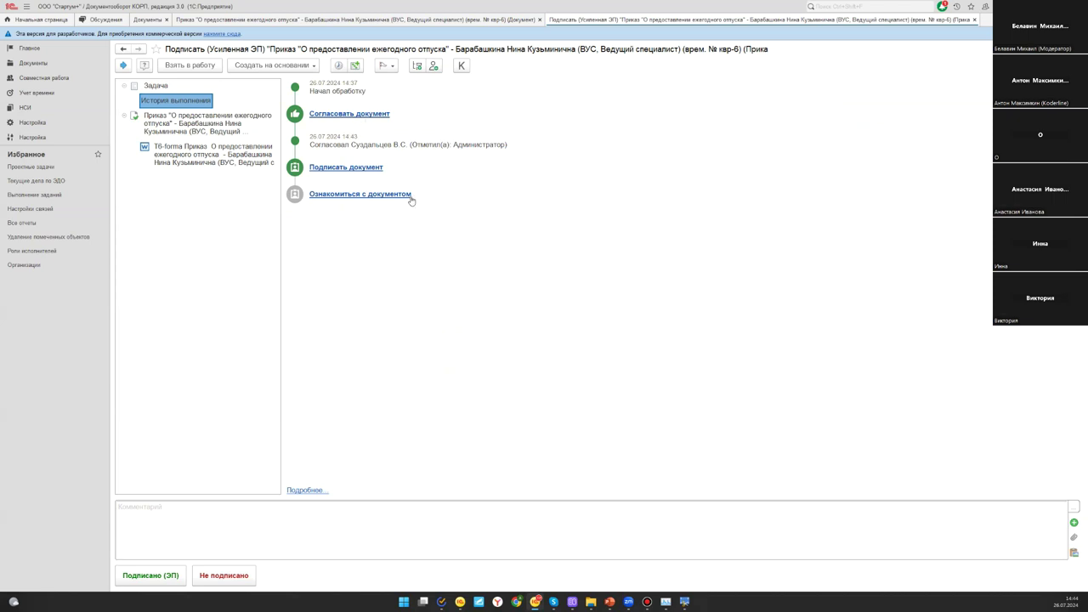
left_click(195, 133)
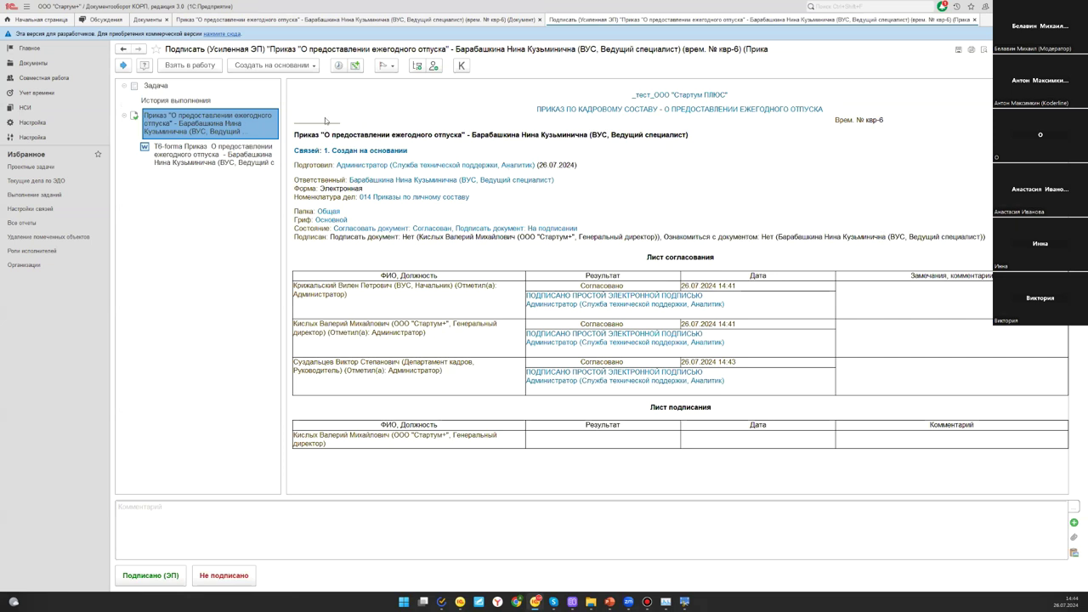
Open the approval sheet from the order's card, check the rejection comment in its history, and close the sheet
double_click(188, 118)
left_click(340, 124)
left_click(368, 159)
left_click(558, 344)
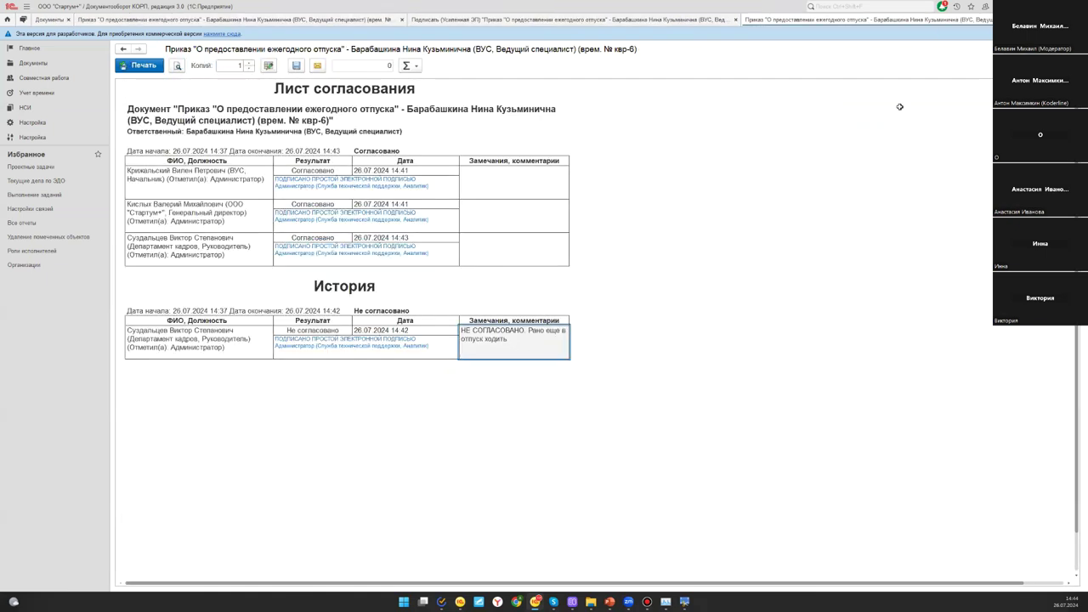
left_click(988, 18)
Sign the order for the addressed performer with the _тест_ООО "Стартум ПЛЮС" financial director's electronic signature certificate valid until 08.2025
double_click(263, 195)
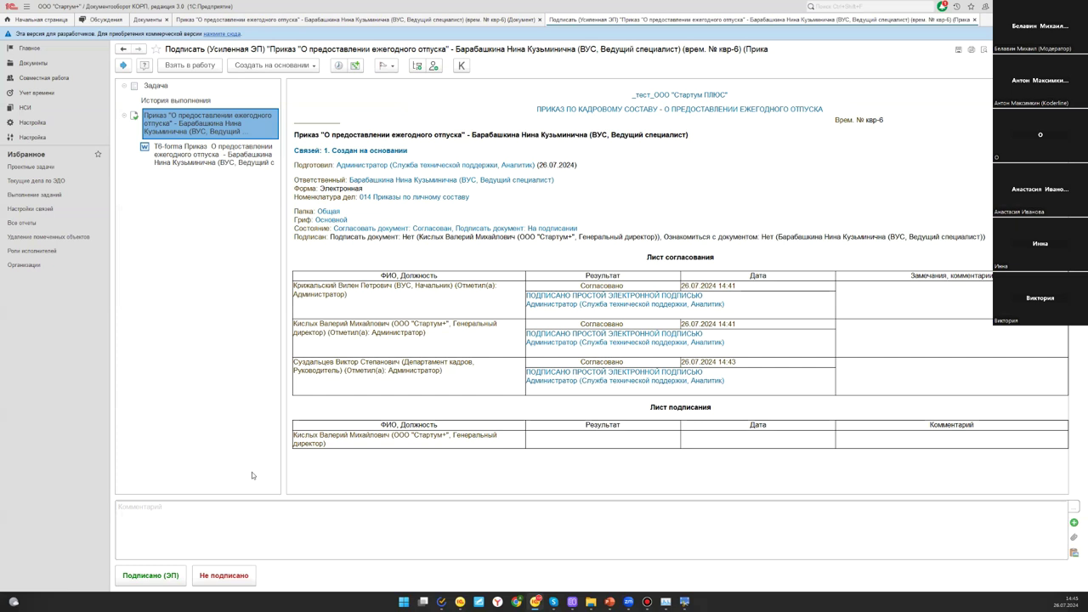
left_click(152, 578)
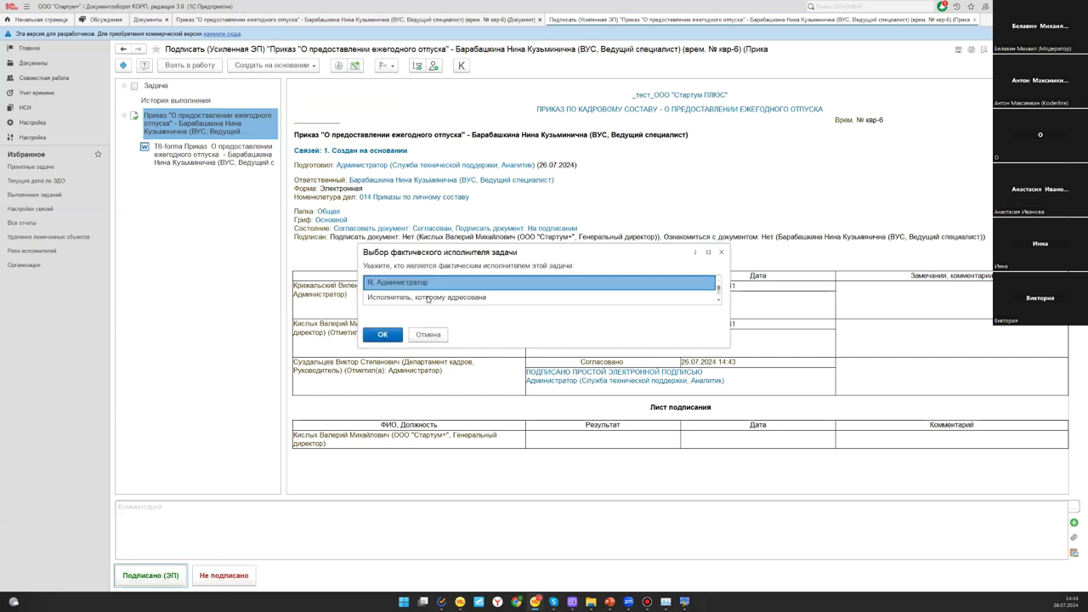
left_click(382, 334)
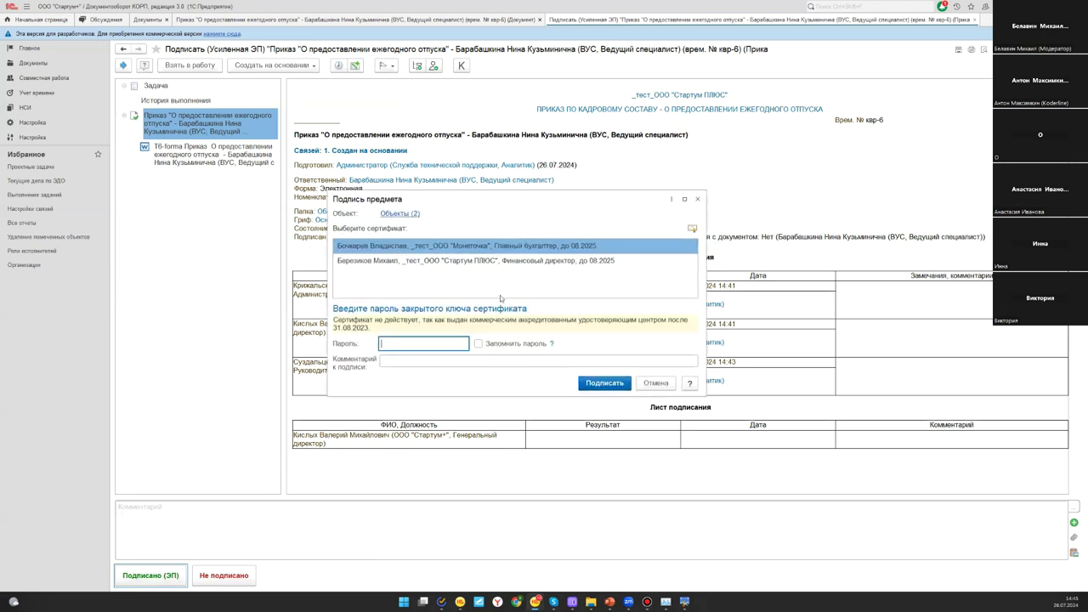
left_click(396, 264)
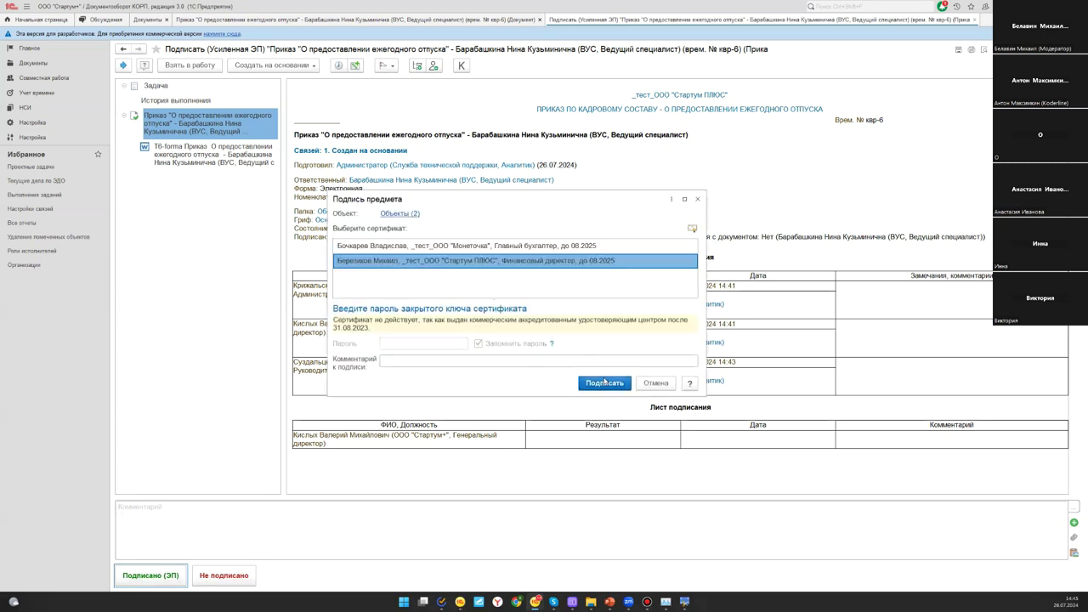
left_click(598, 383)
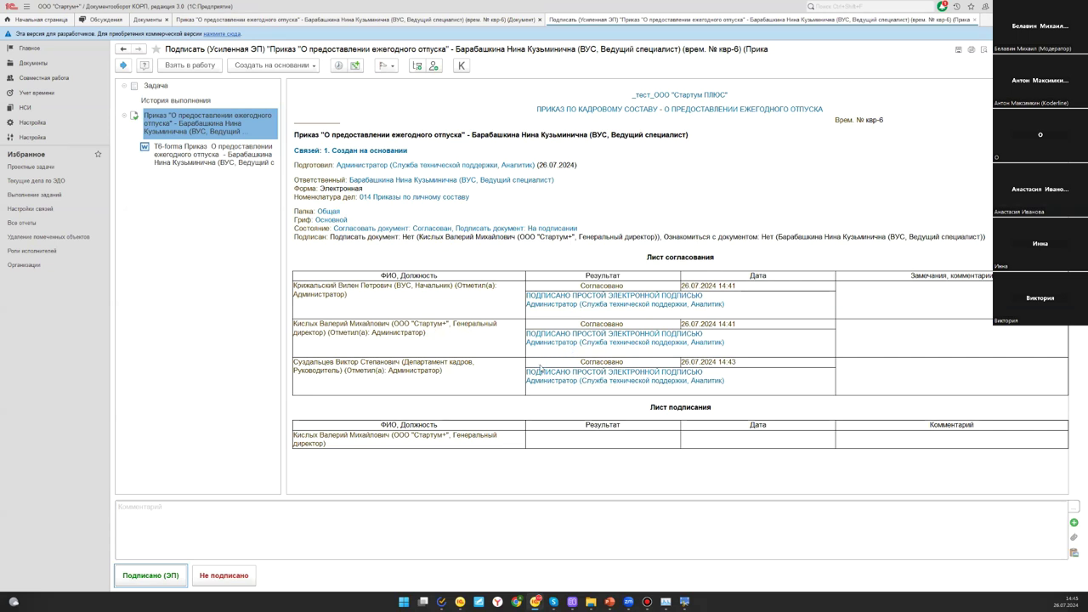
Fill in the time spent on the signing task and add the labour cost record
left_click(487, 309)
left_click(493, 381)
key("Return")
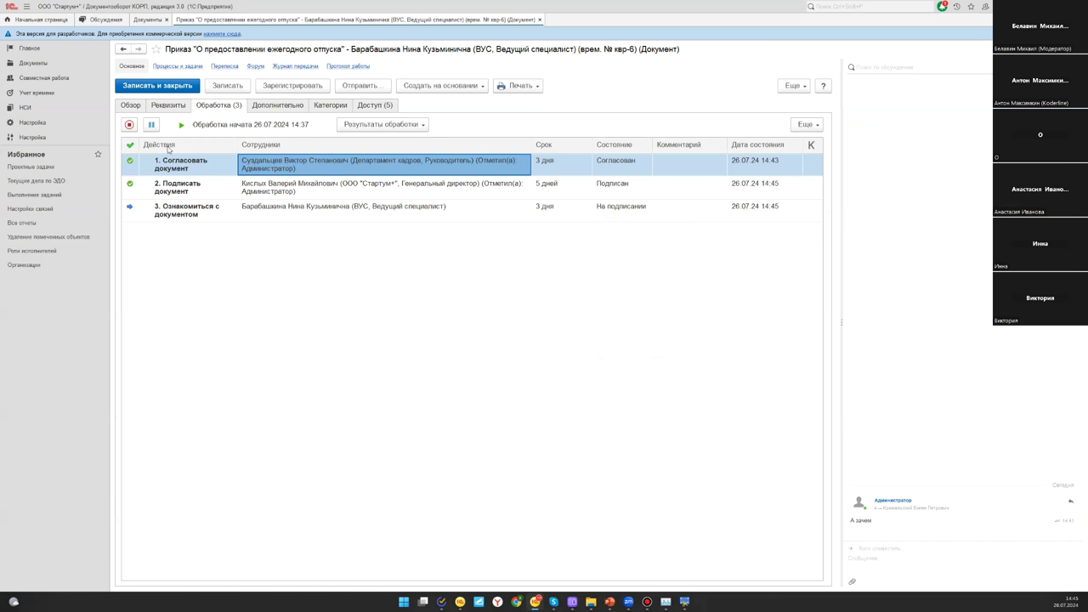
Save and close the signed annual leave order, and reopen it from the personnel orders list
left_click(161, 85)
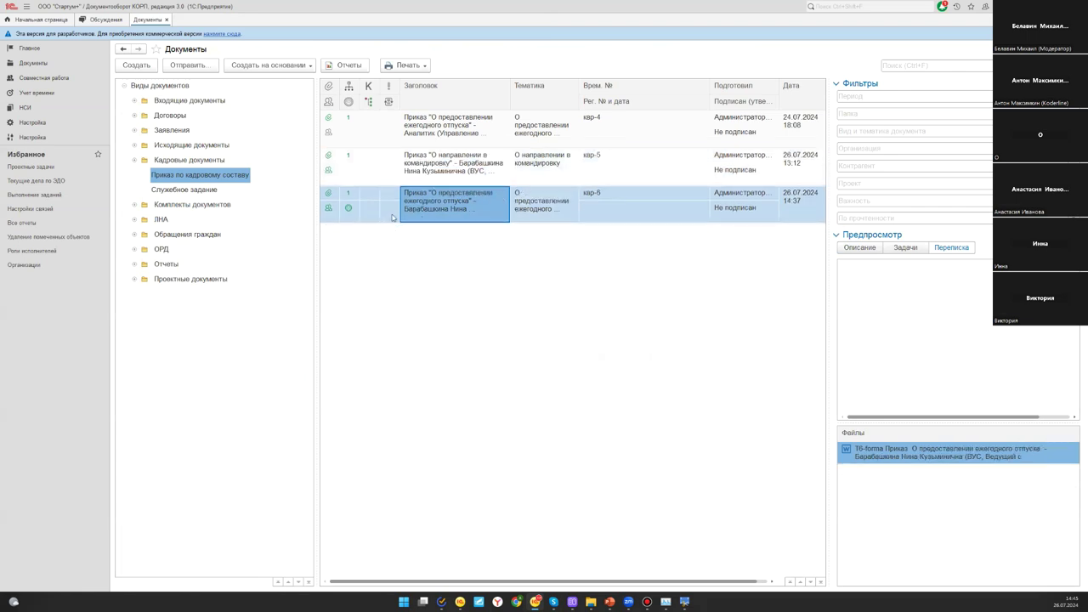
left_click(349, 209)
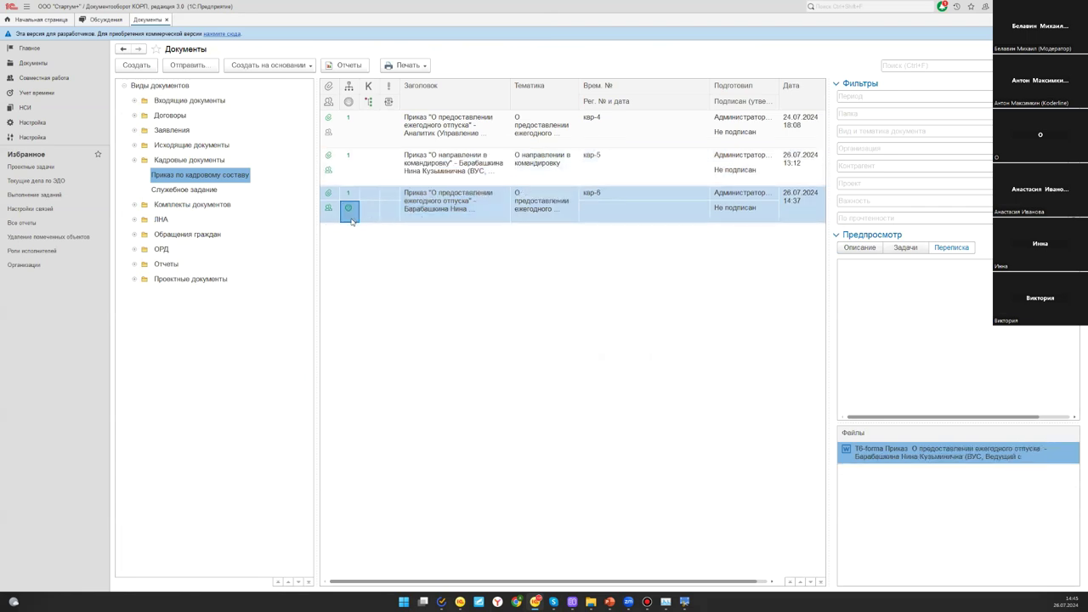
left_click(446, 205)
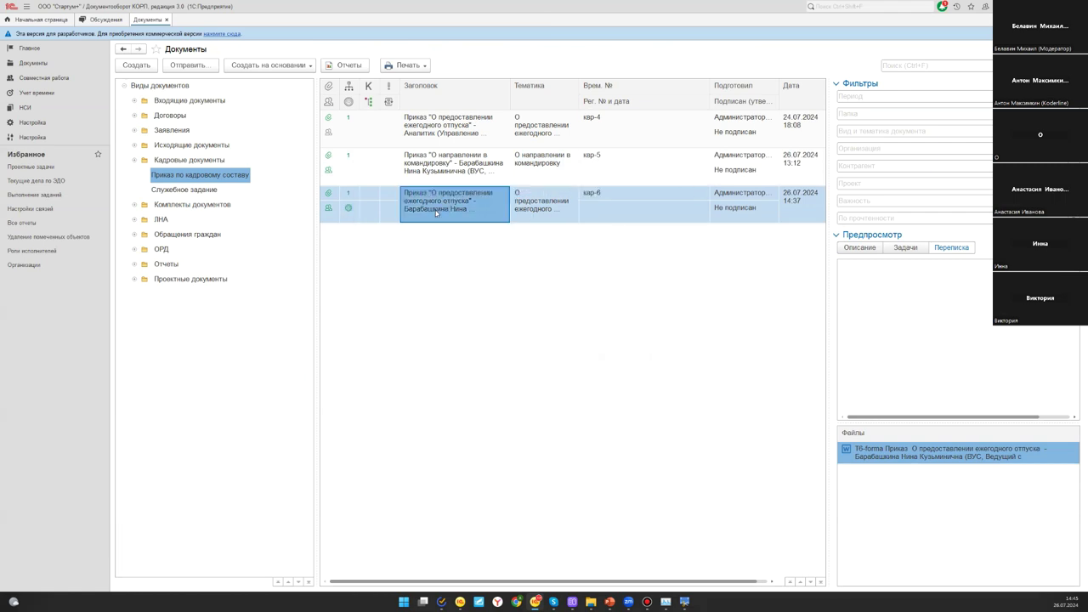
double_click(437, 212)
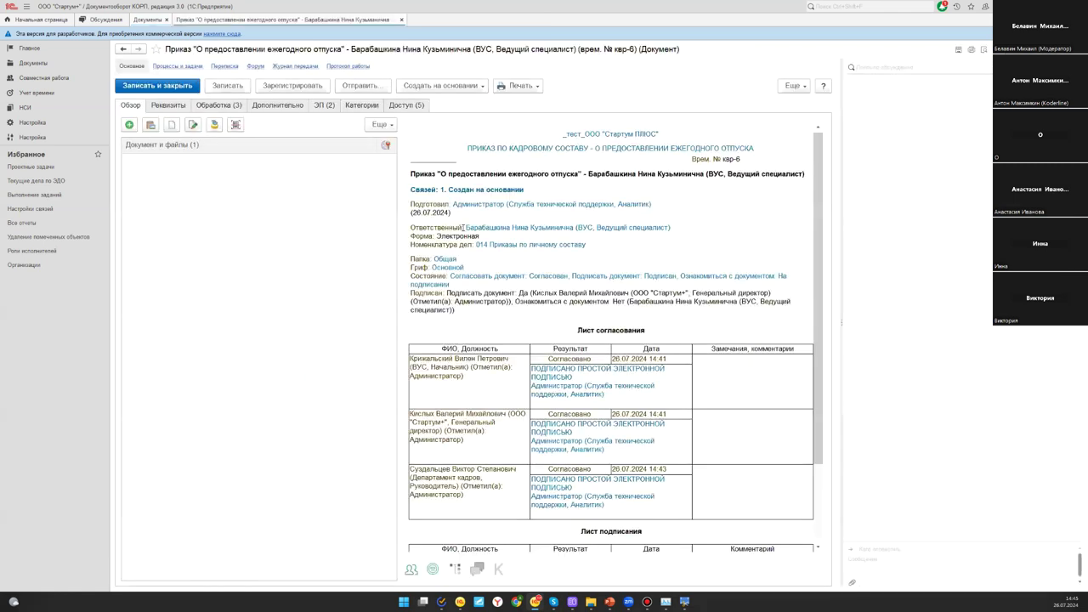
Review the order's approval and signing sheets, then check its electronic signatures and processing stages
scroll(493, 225, "down", 3)
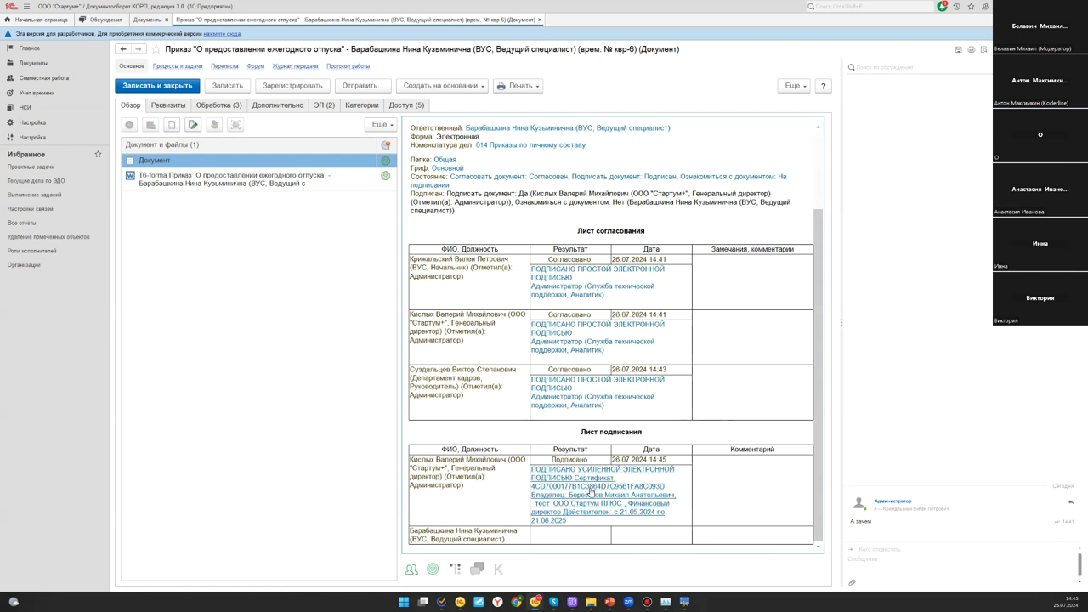
scroll(476, 255, "up", 3)
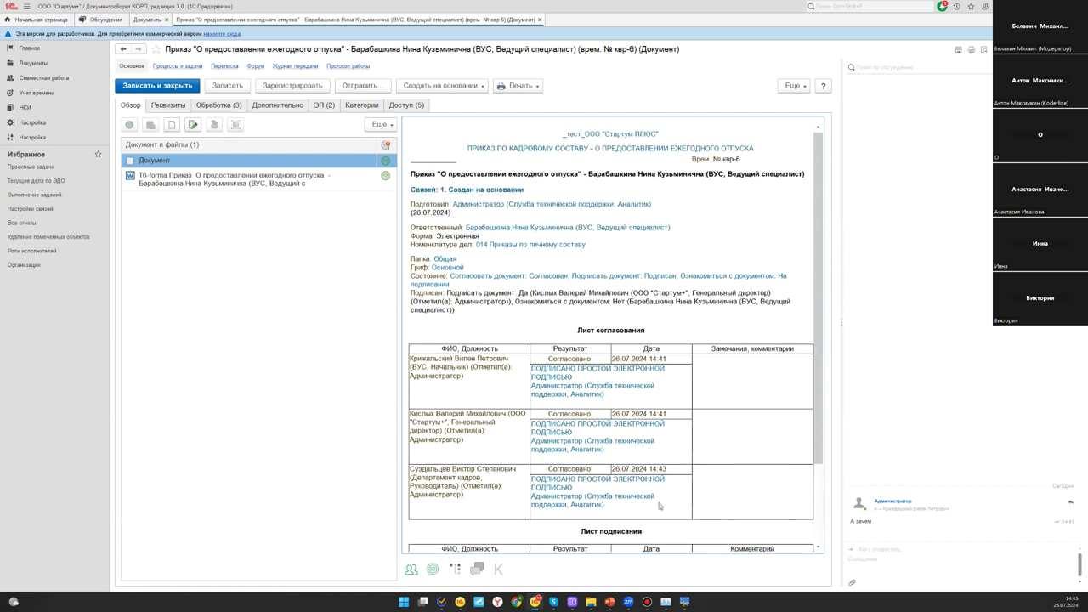
left_click(323, 105)
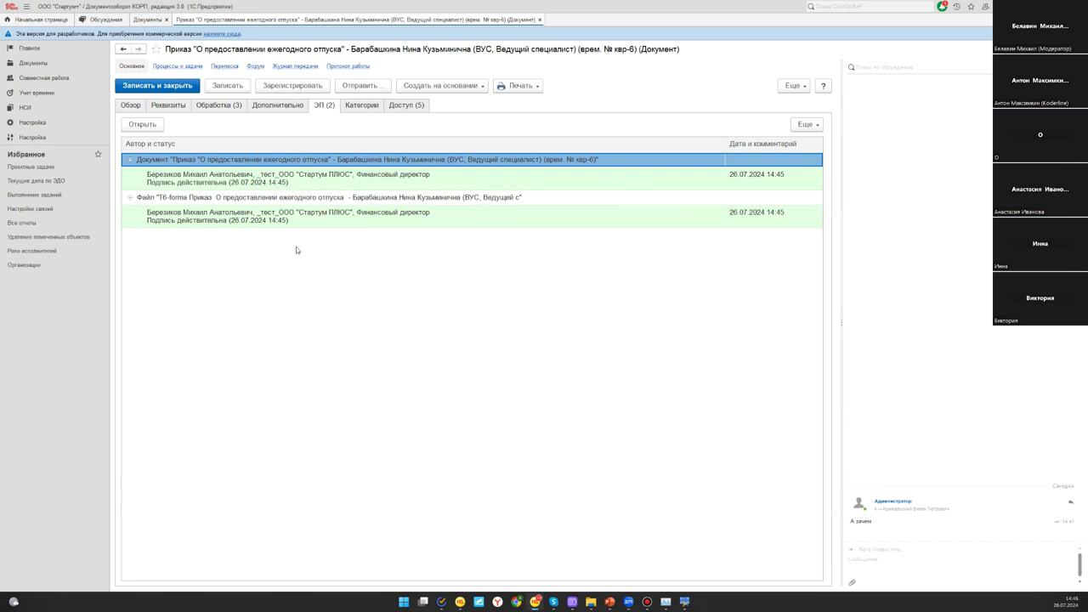
left_click(169, 106)
left_click(223, 107)
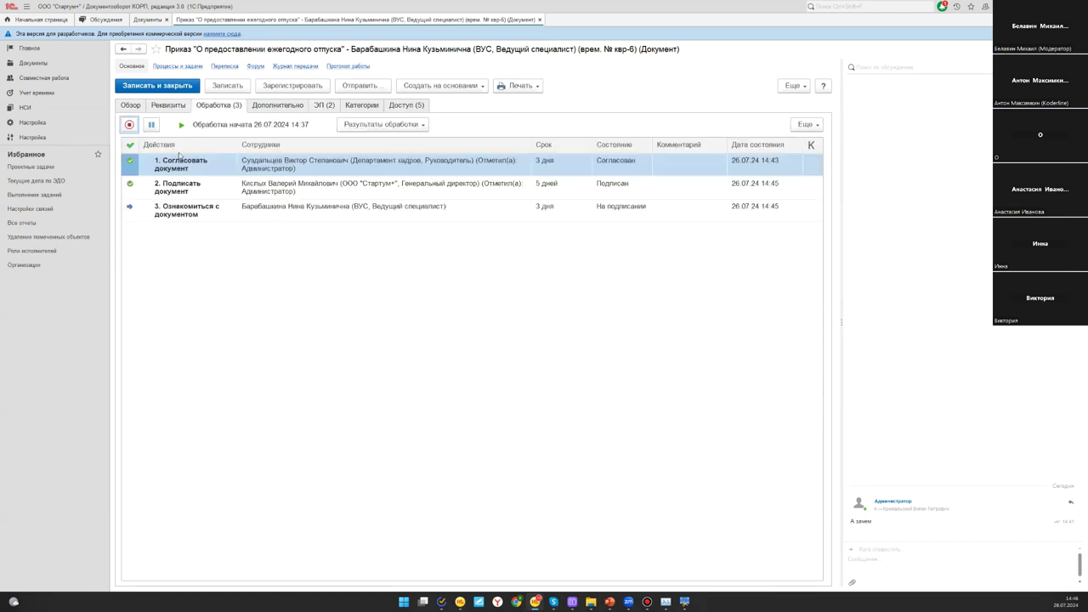
Preview the order's T6-forma file and inspect the electronic signature stamp near the end of the page
left_click(134, 106)
left_click(164, 176)
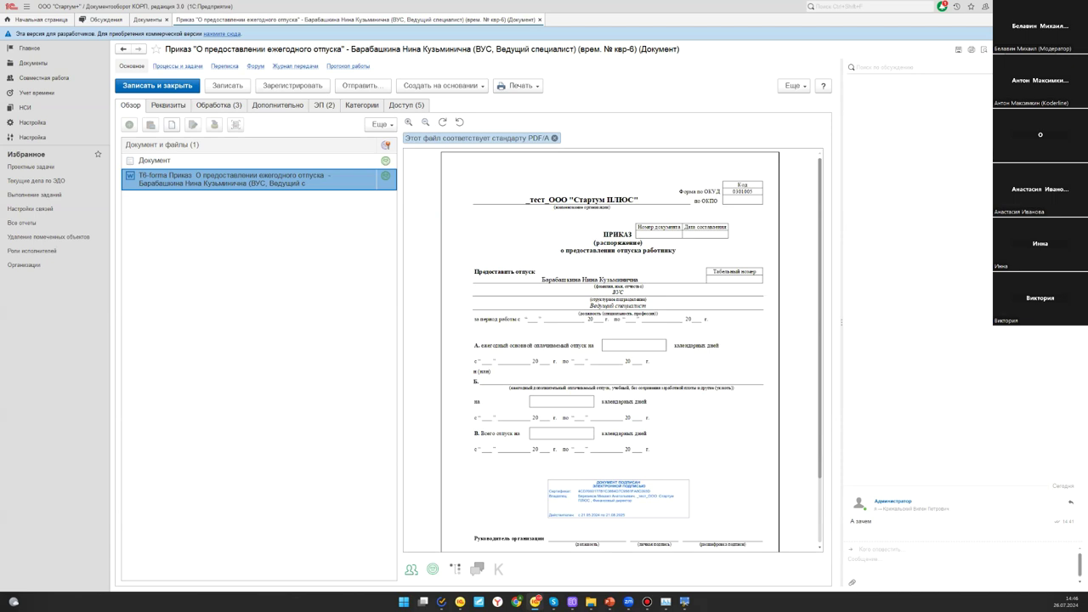
scroll(681, 300, "down", 2)
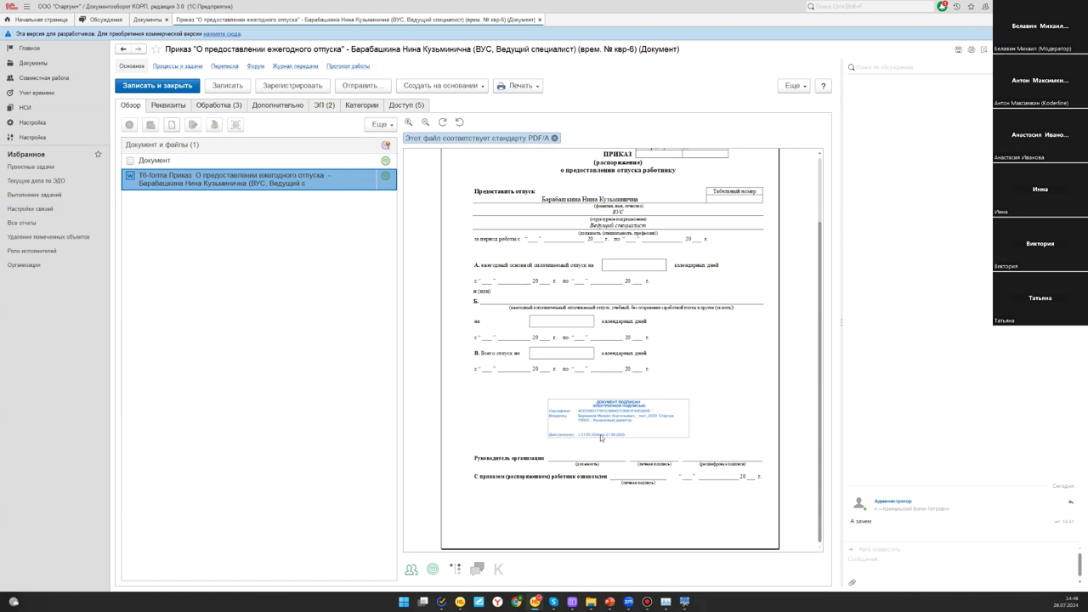
Check the electronic signature entries of both the order document and its T6-forma file
left_click(338, 111)
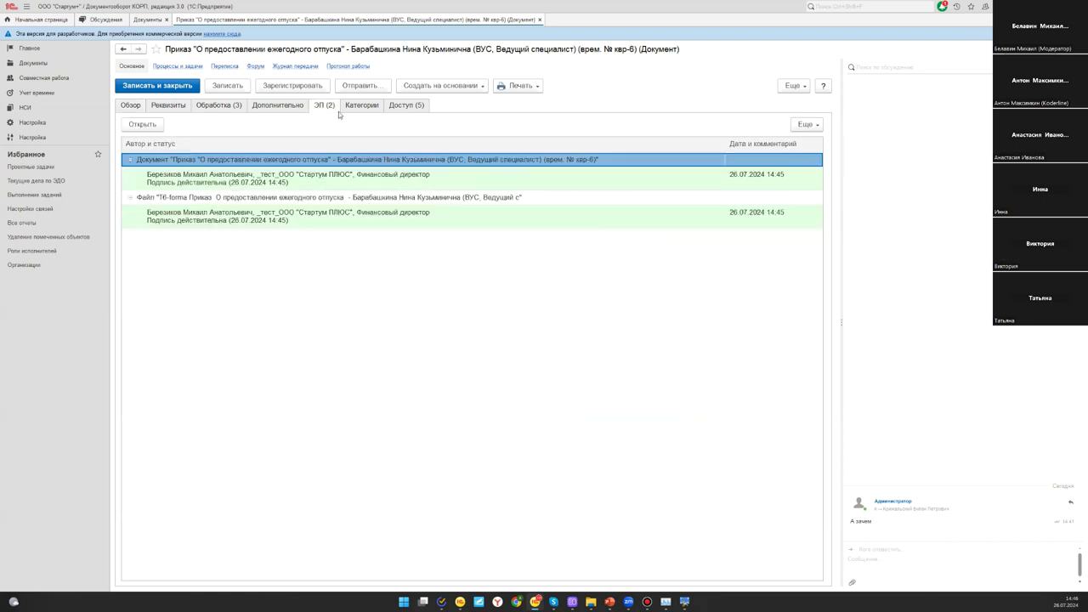
left_click(608, 179)
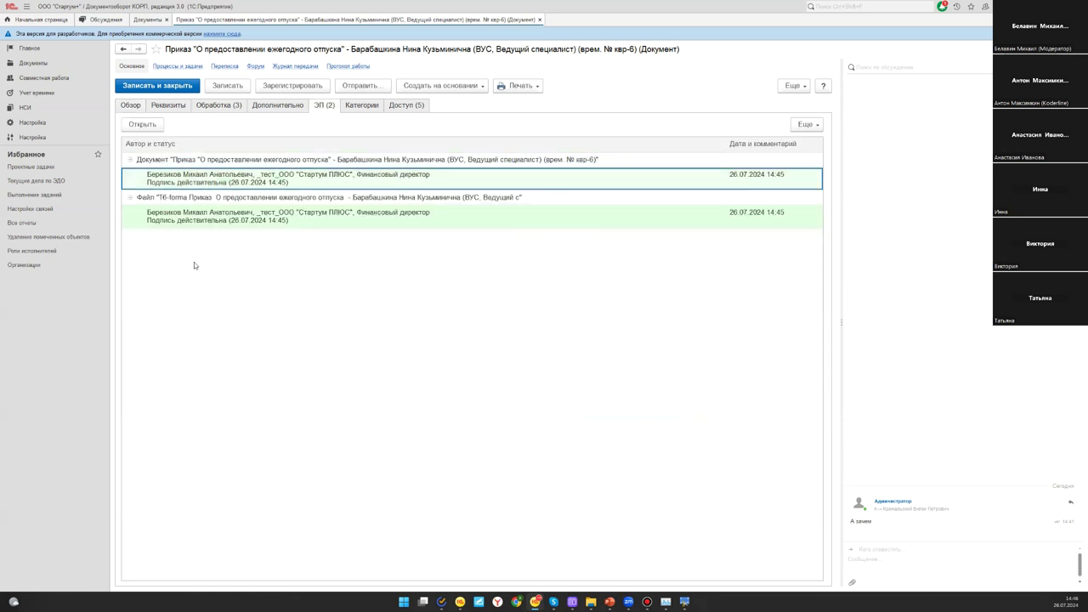
left_click(272, 223)
Compare the signing sheet in the document overview with the stamped T6-forma file preview
left_click(136, 106)
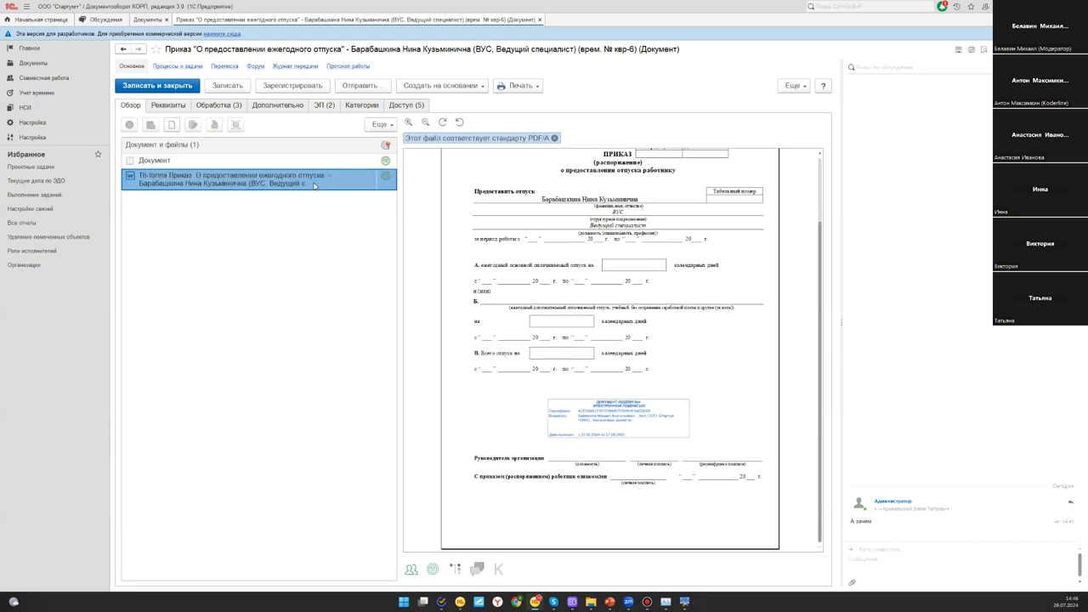
left_click(290, 163)
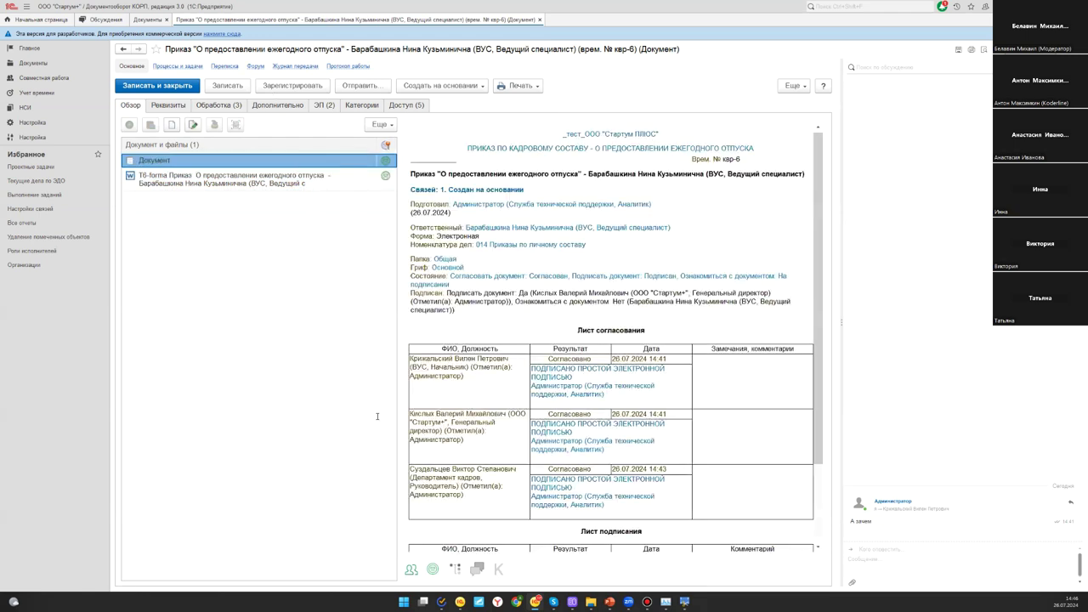
scroll(604, 459, "down", 3)
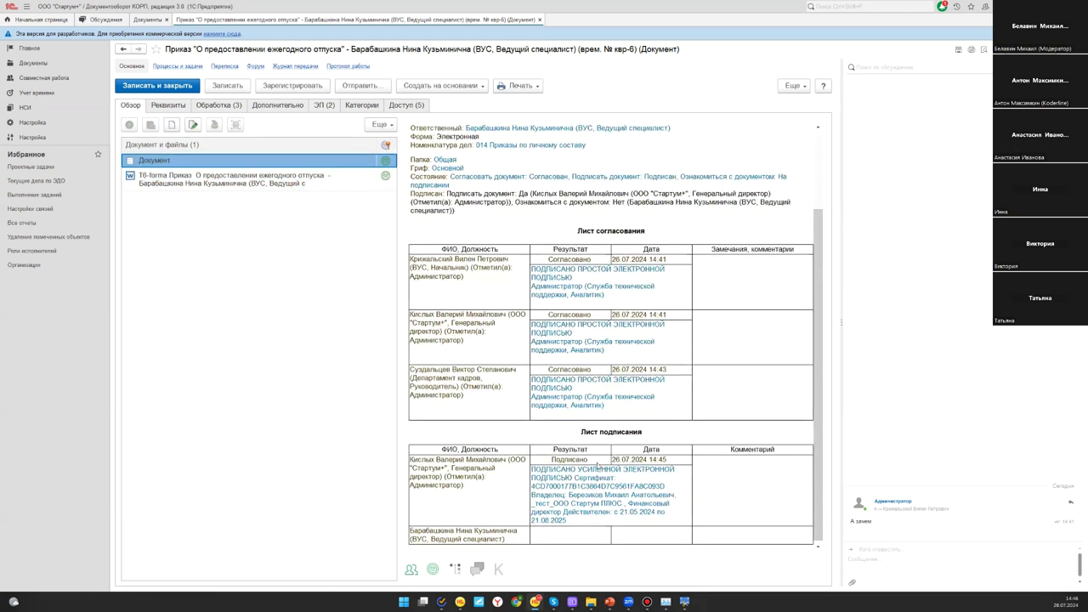
left_click(217, 174)
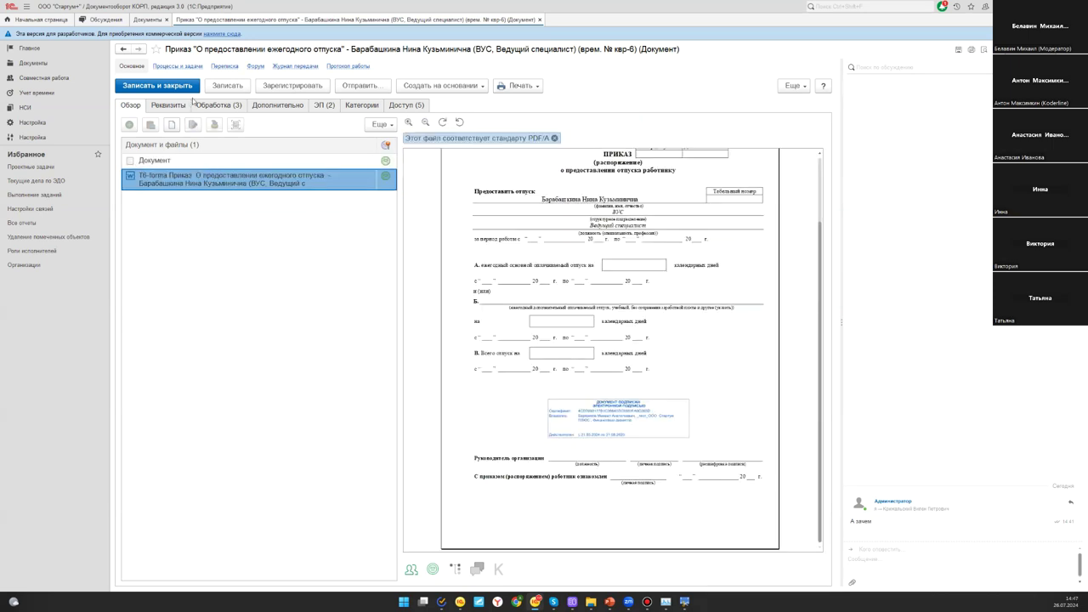
Open the employee's task for the Ознакомиться с документом stage, mark it as signed with the simple signature, and complete the follow-up dialog
left_click(219, 105)
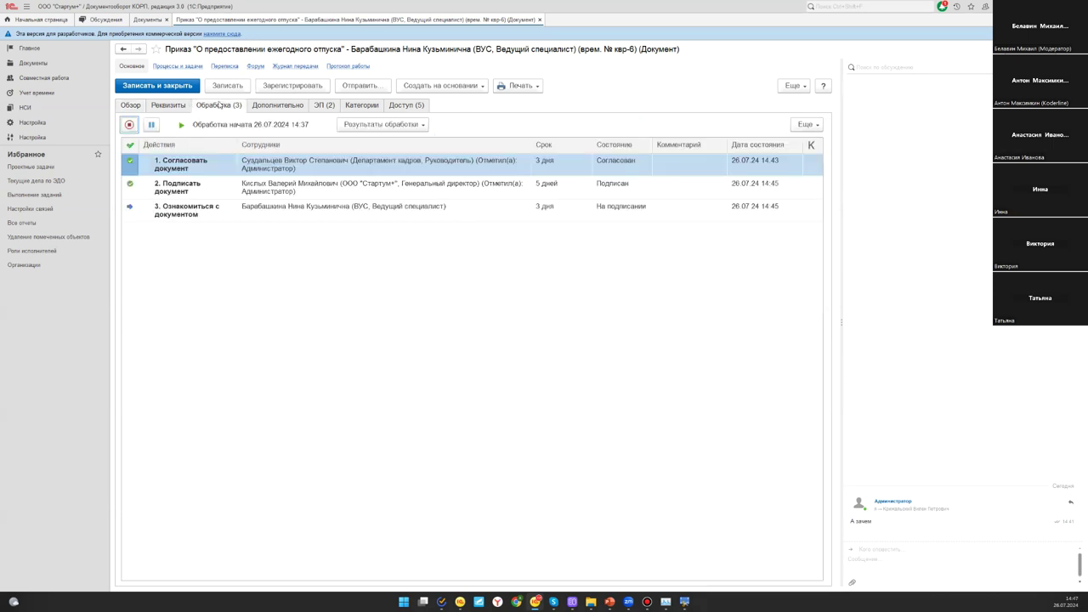
double_click(332, 210)
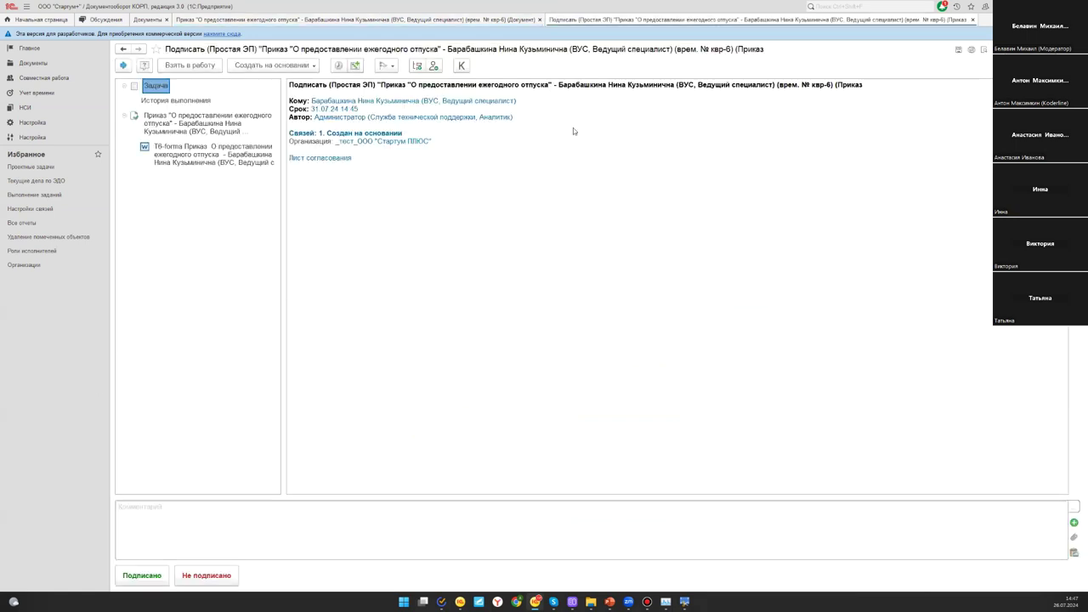
left_click(142, 575)
double_click(471, 298)
left_click(511, 311)
left_click(489, 317)
left_click(553, 359)
Refresh the order's overview and check the employee's entry in the signing sheet
left_click(124, 104)
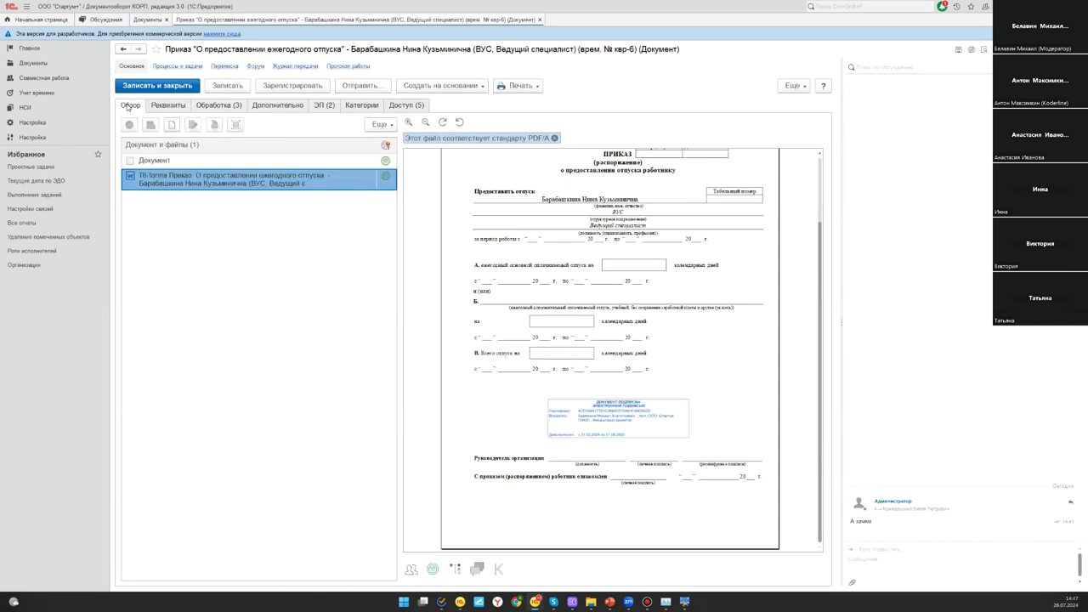
left_click(391, 130)
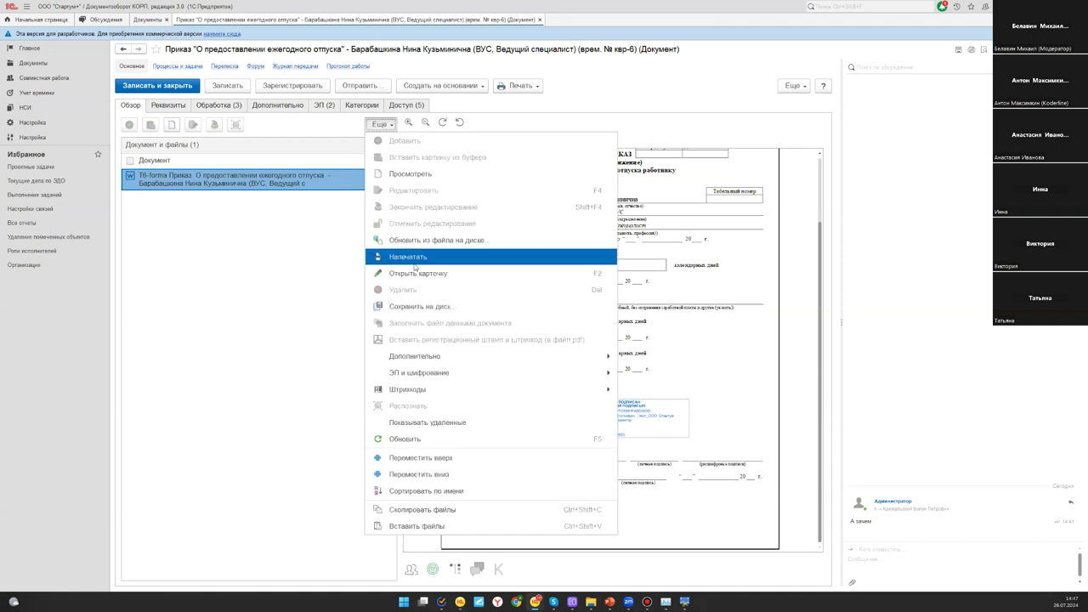
left_click(446, 436)
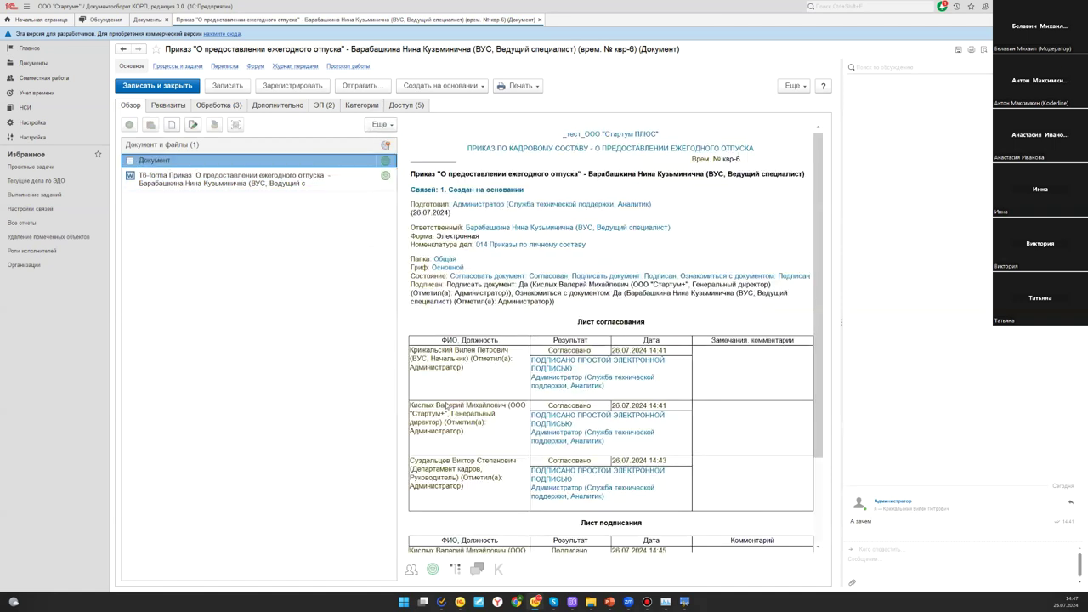
scroll(599, 451, "down", 4)
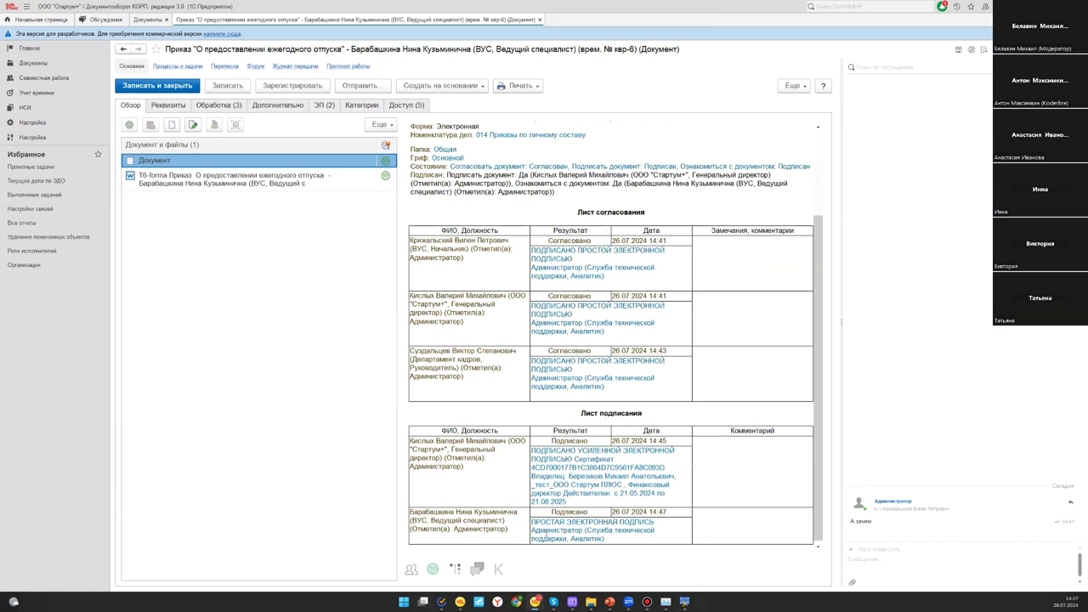
Open the T6-forma file in Adobe Acrobat and examine both electronic signature stamps above the organization head's signature line
left_click(362, 183)
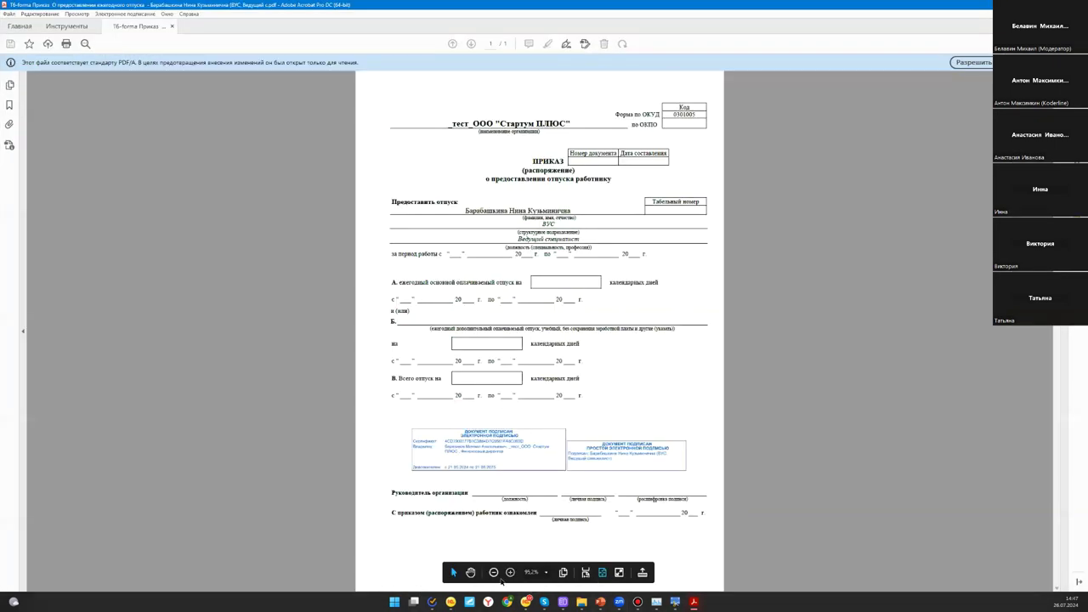
left_click(509, 572)
left_click(509, 573)
scroll(823, 376, "down", 4)
scroll(823, 376, "down", 4)
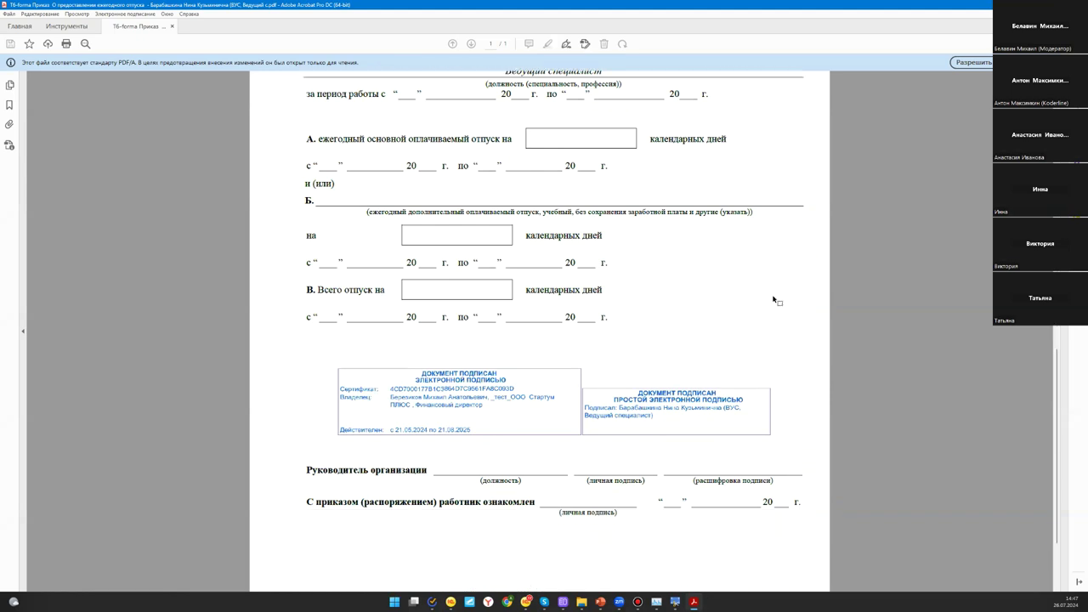
scroll(778, 296, "down", 1)
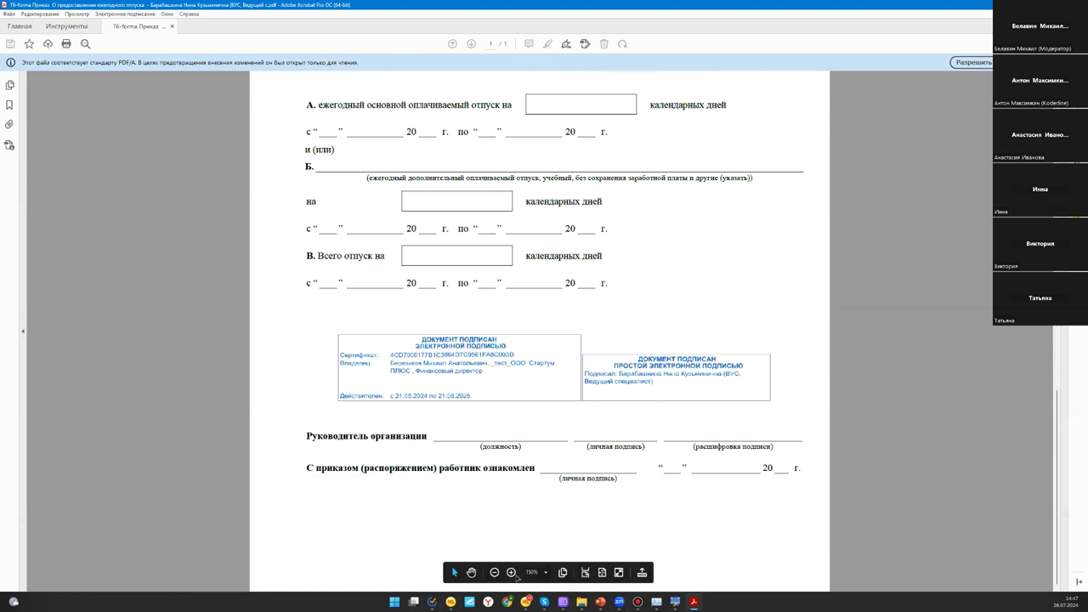
left_click(510, 572)
left_click(510, 571)
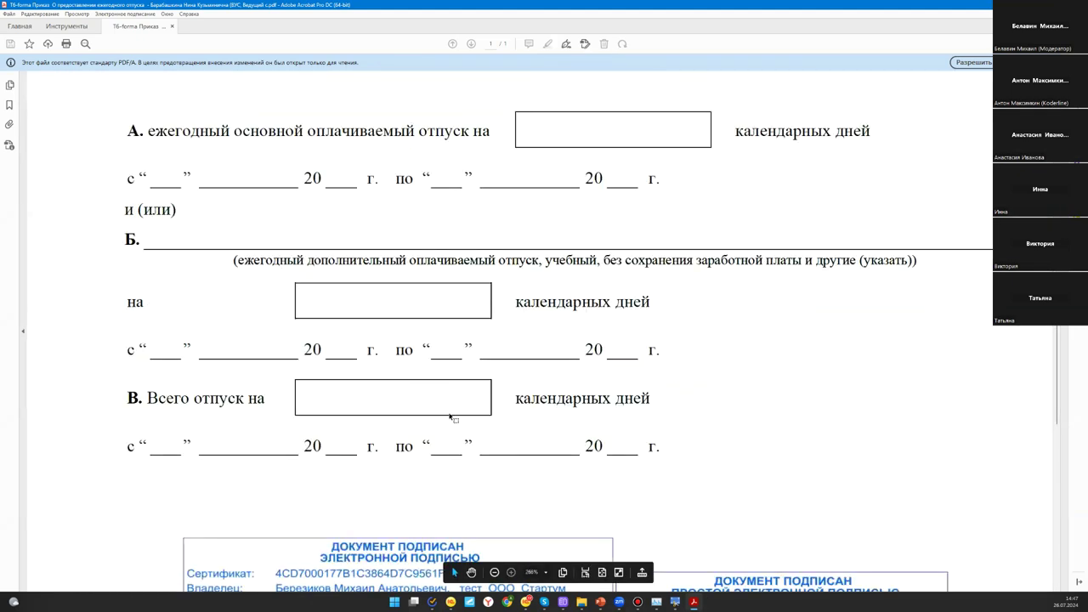
key("ctrl+equal")
scroll(450, 417, "down", 6)
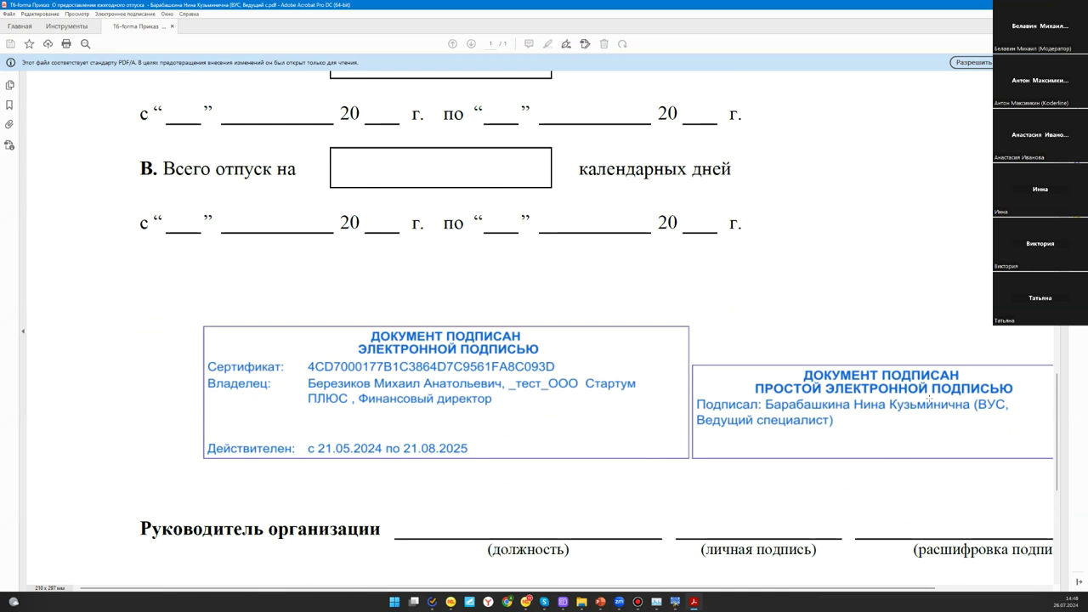
scroll(765, 447, "down", 3)
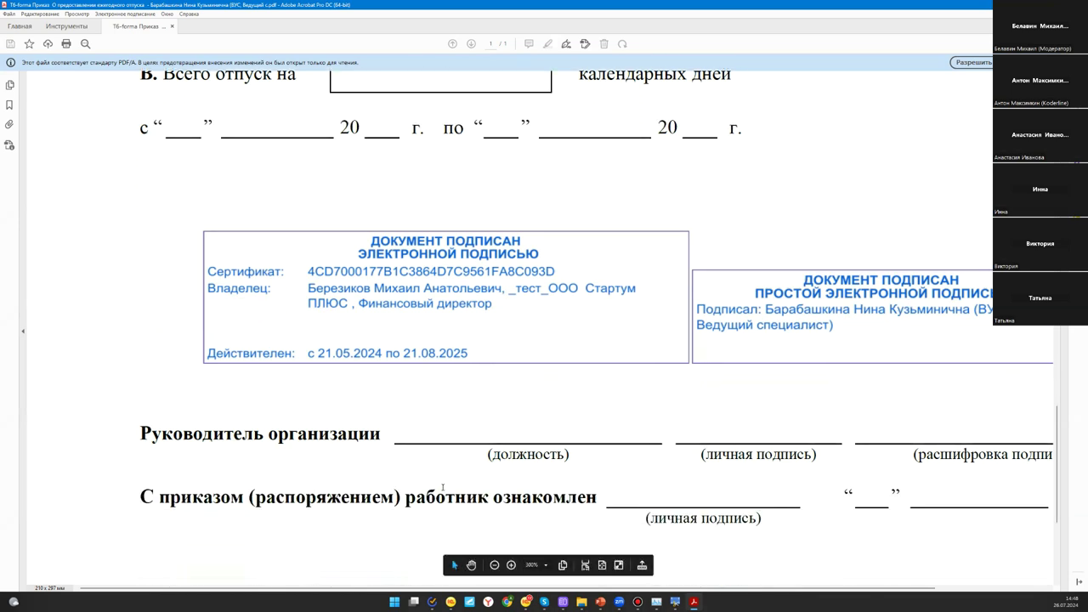
scroll(453, 429, "up", 1)
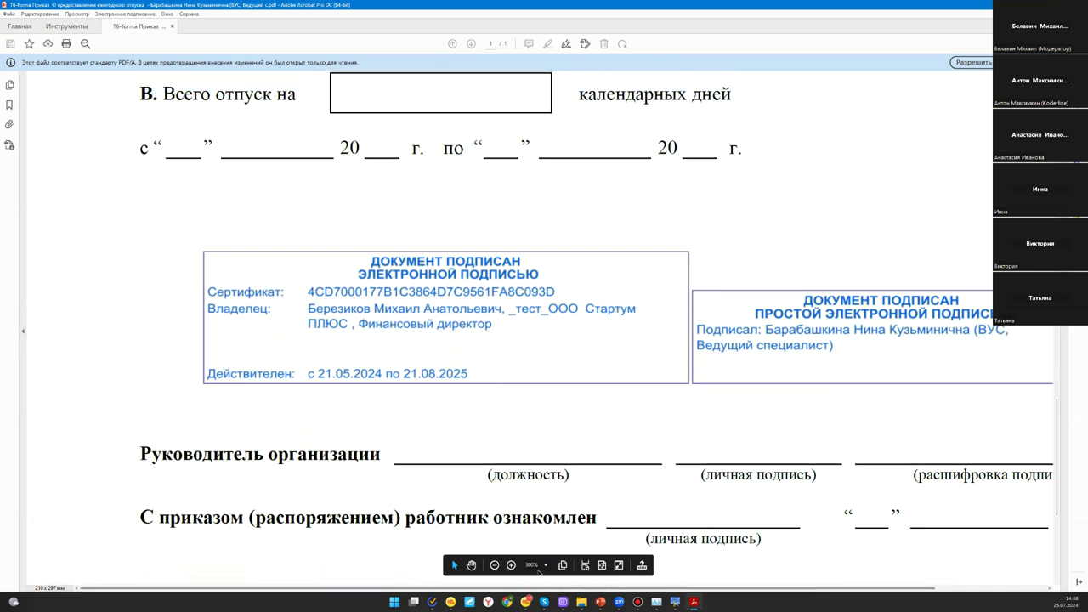
Close the stamped PDF and the order's card to return to the personnel orders list
left_click(493, 565)
left_click(495, 572)
left_click(495, 572)
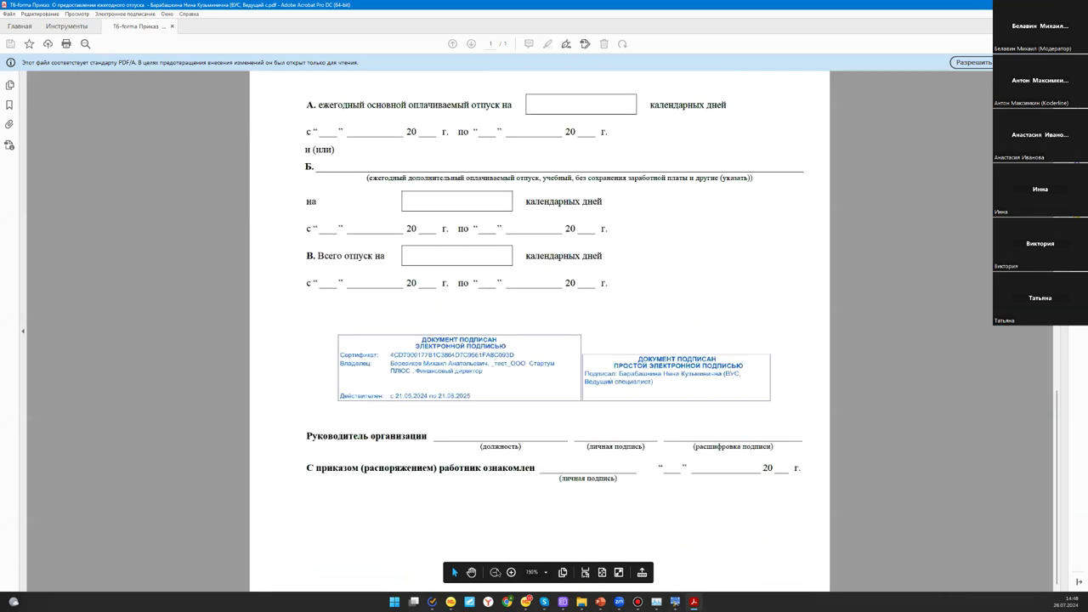
left_click(494, 572)
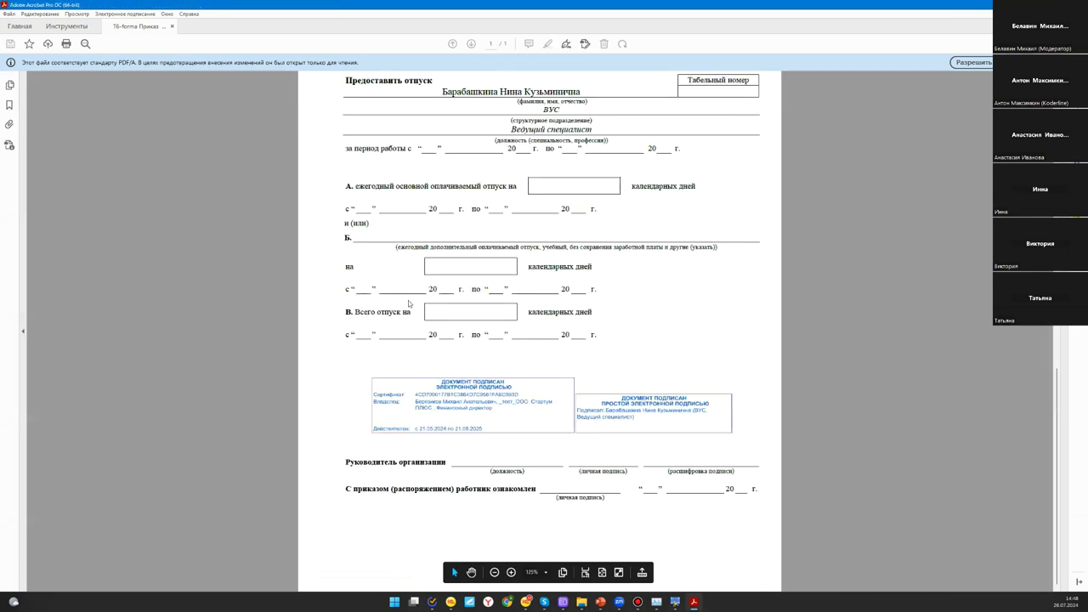
key("alt+F4")
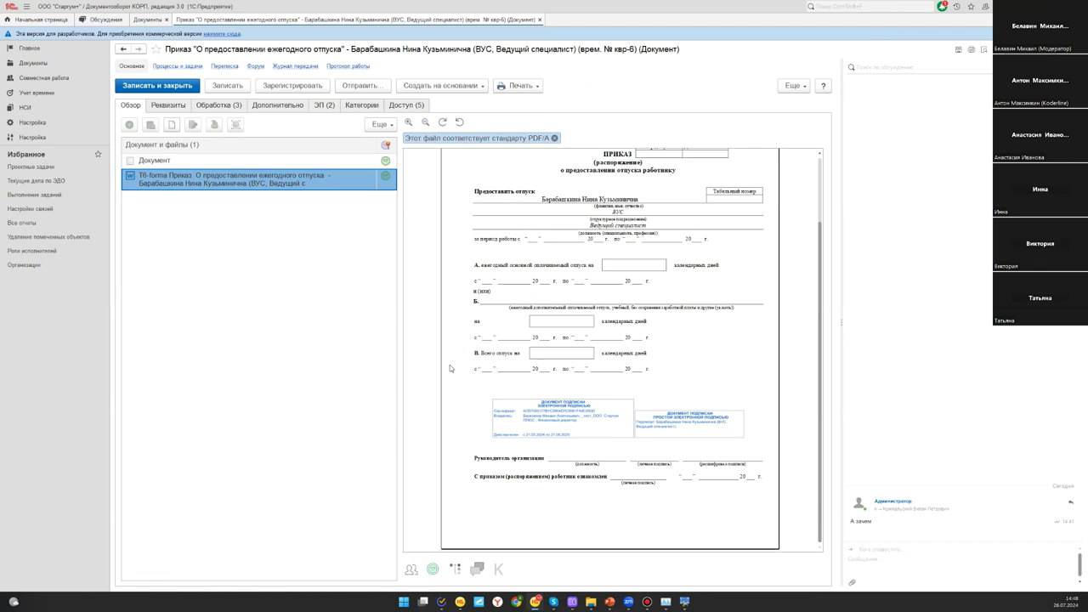
key("Escape")
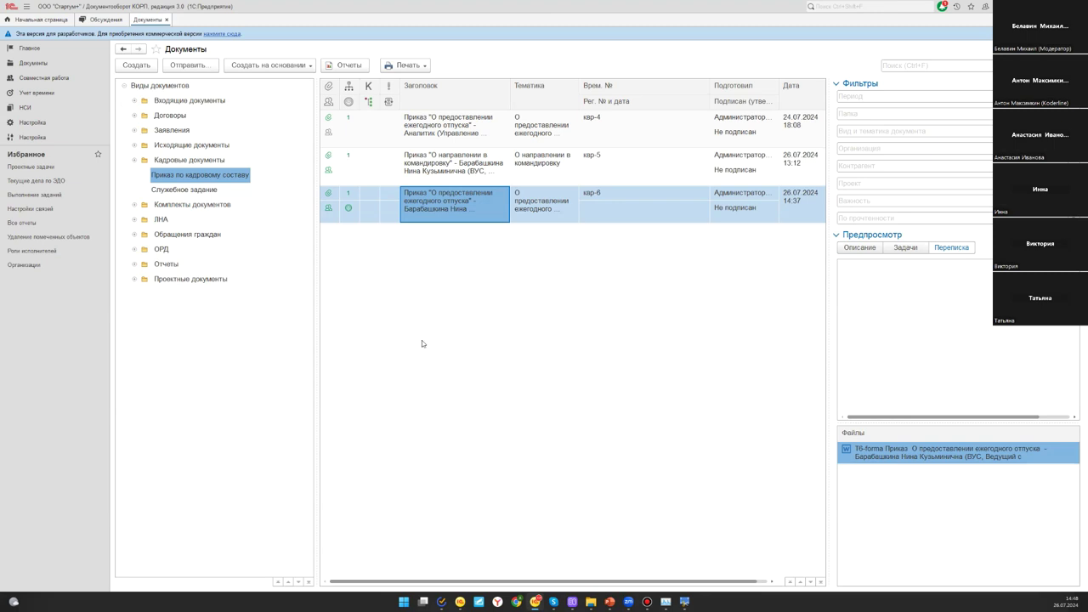
Generate the print form of the annual leave order's document card and review its file versions and electronic signatures
left_click(406, 65)
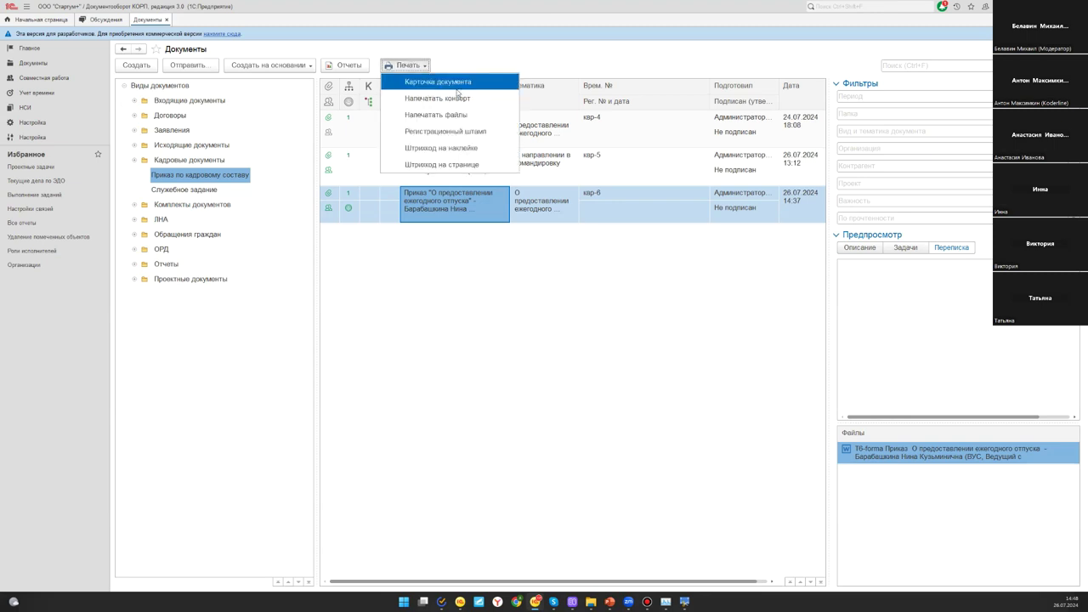
left_click(476, 82)
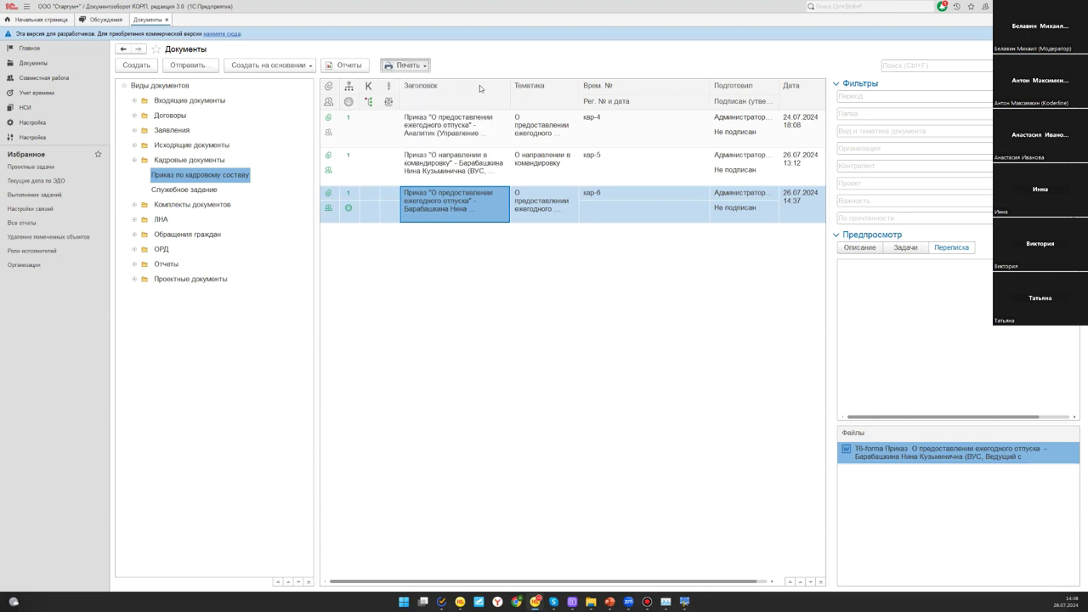
left_click(530, 366)
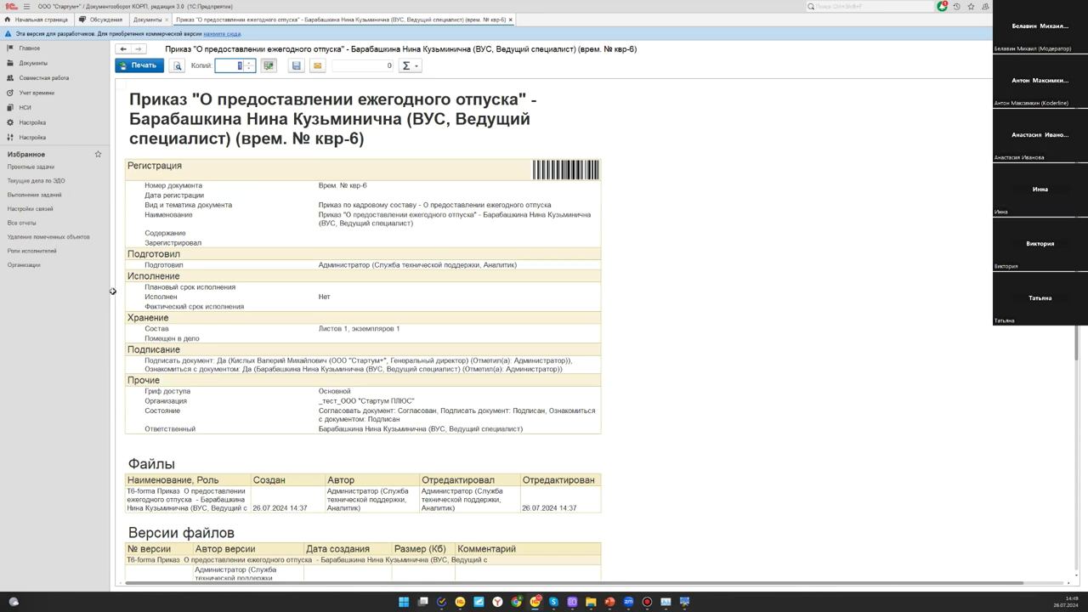
left_click(663, 242)
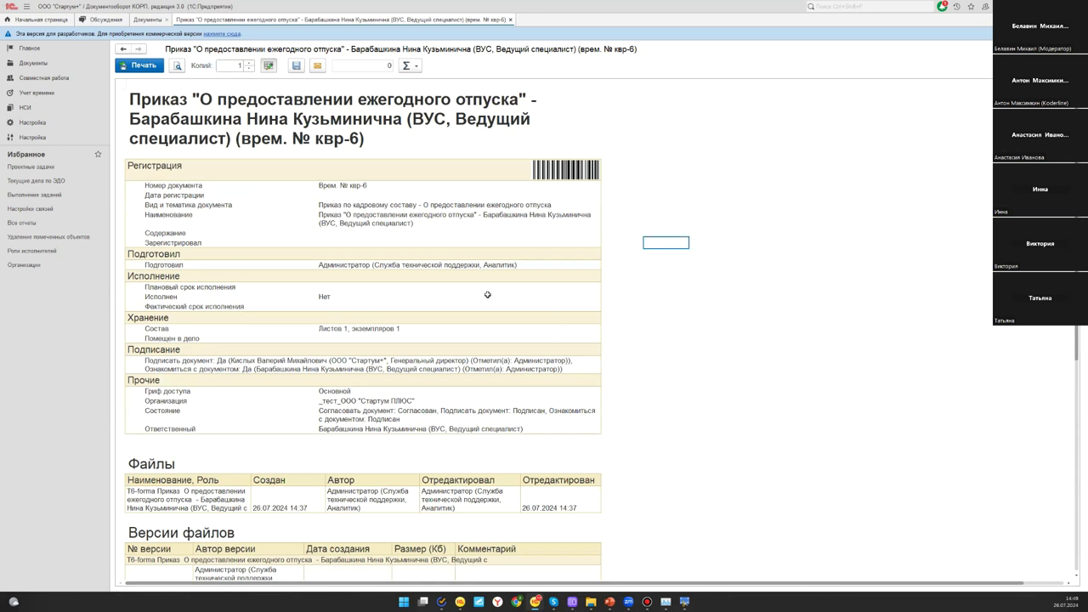
scroll(567, 308, "down", 3)
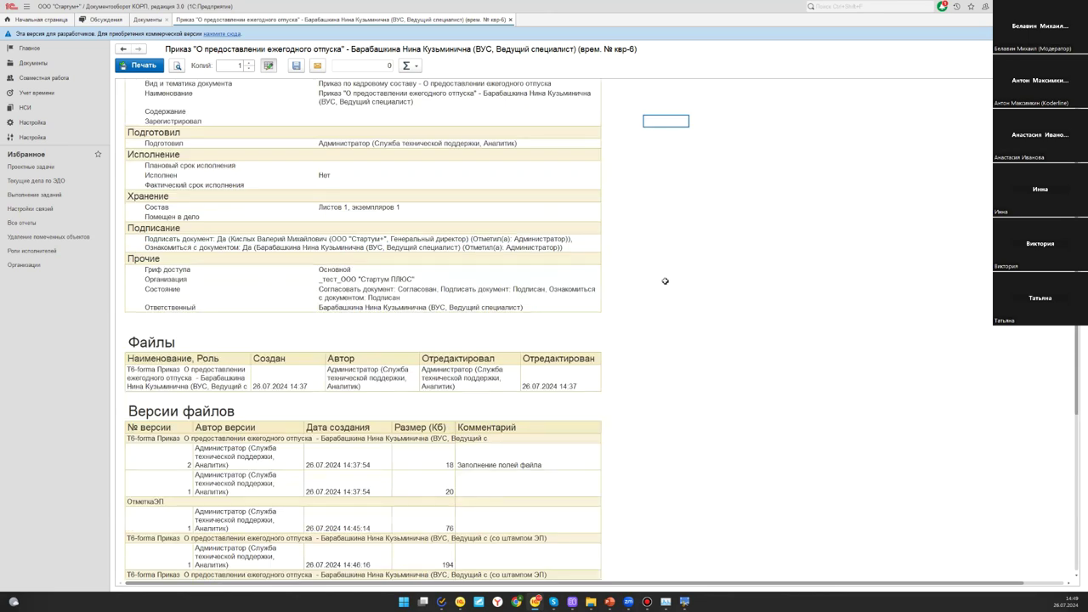
scroll(409, 337, "down", 3)
scroll(409, 337, "down", 1)
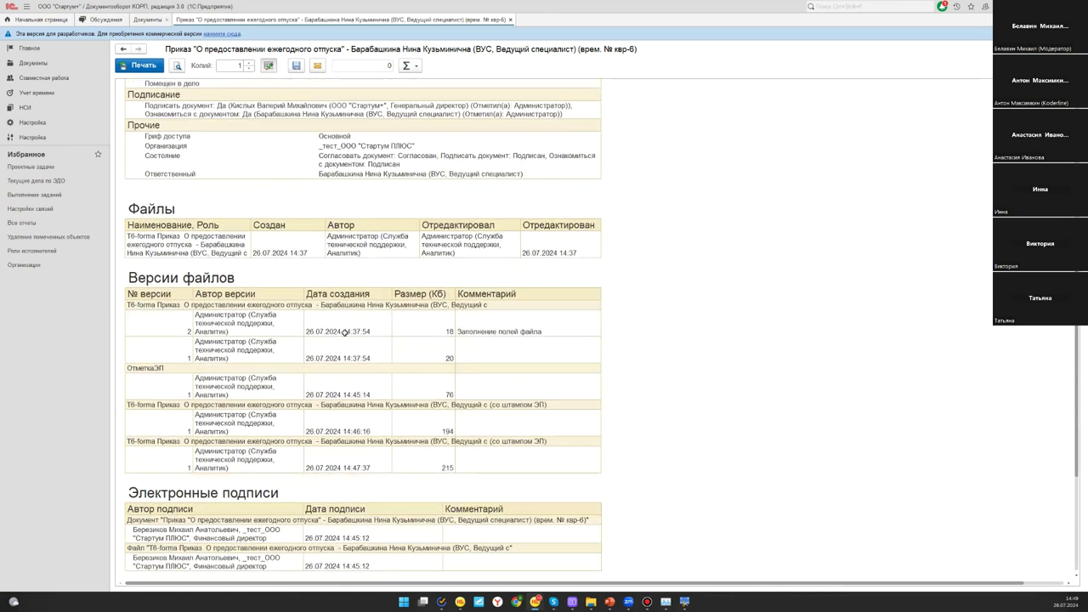
Examine each entry in the print form's file versions table, including the original files, the signature mark and the stamped copies
left_click(238, 319)
left_click(276, 348)
left_click(246, 384)
left_click(239, 423)
left_click(238, 459)
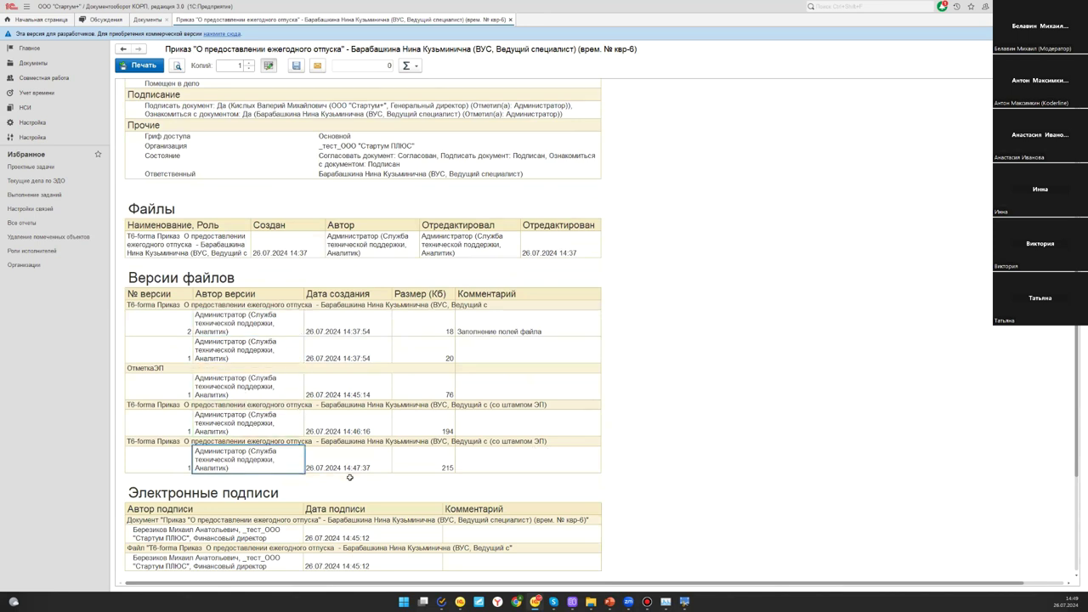
left_click(229, 320)
left_click(242, 351)
left_click(239, 381)
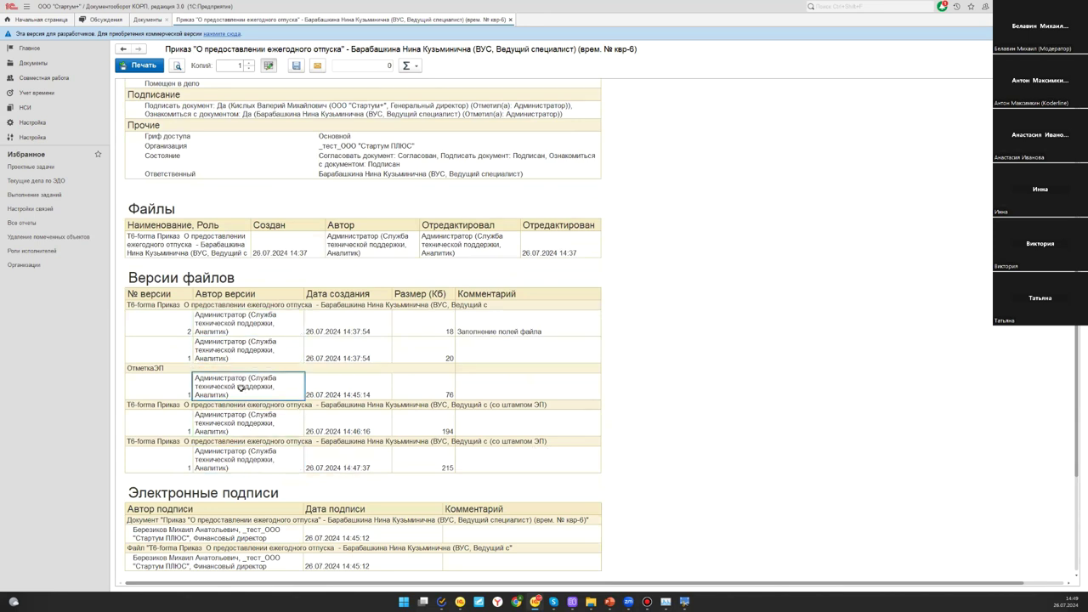
left_click(247, 423)
left_click(241, 323)
left_click(489, 335)
left_click(290, 351)
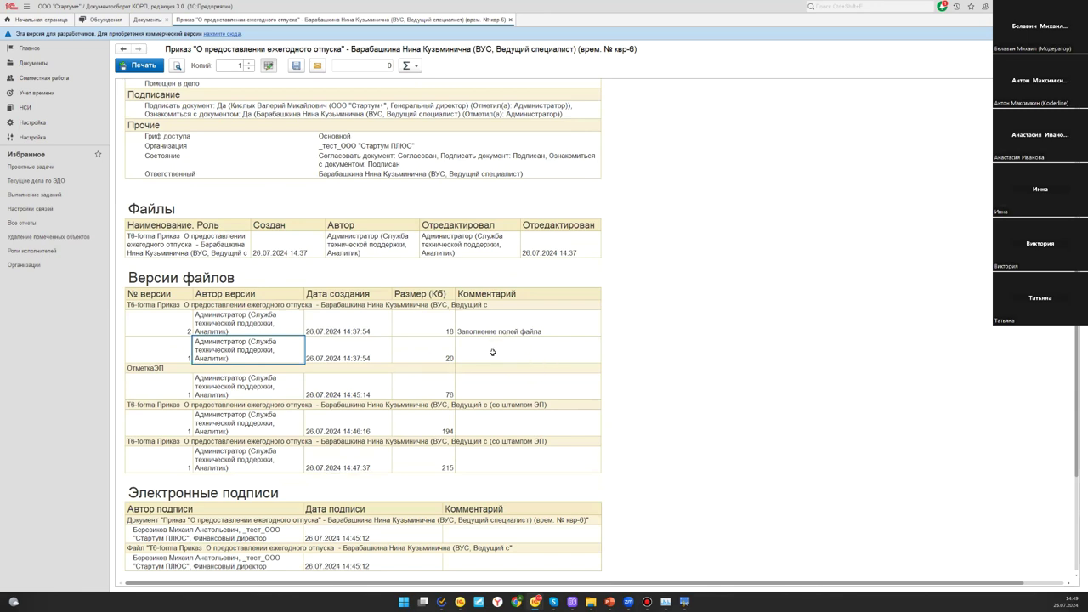
left_click(257, 388)
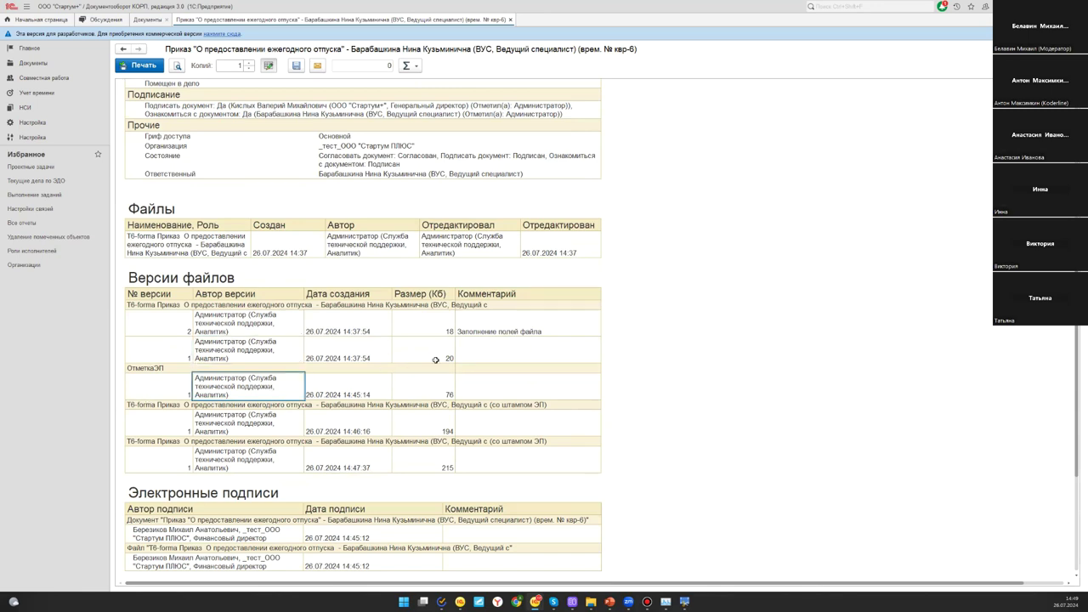
Review the electronic signatures, the linked leave application and the processing history in the document card's print form
scroll(482, 380, "down", 3)
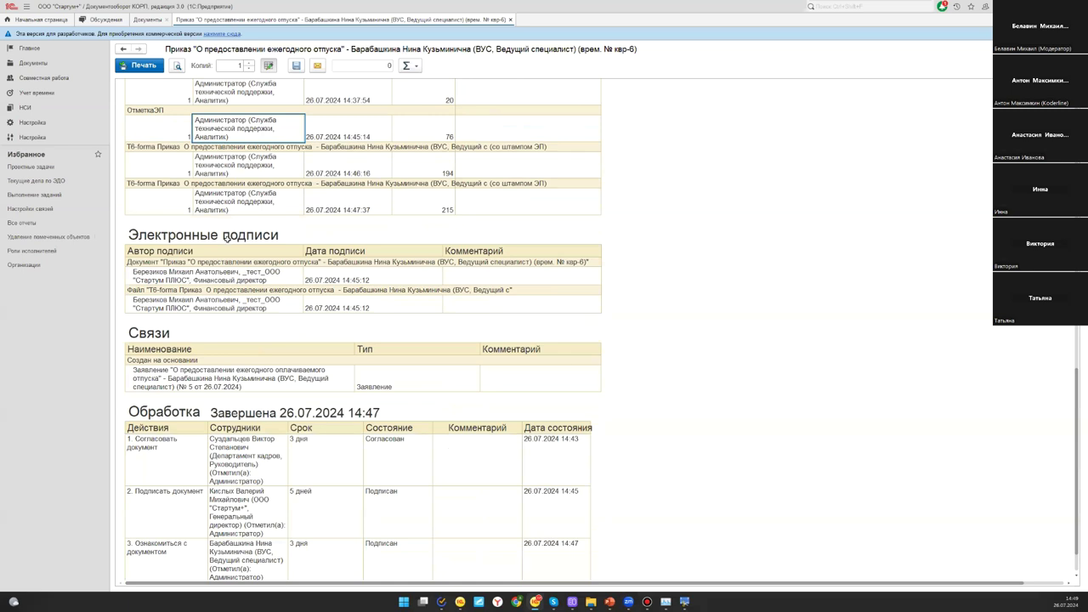
scroll(313, 350, "down", 2)
left_click(156, 269)
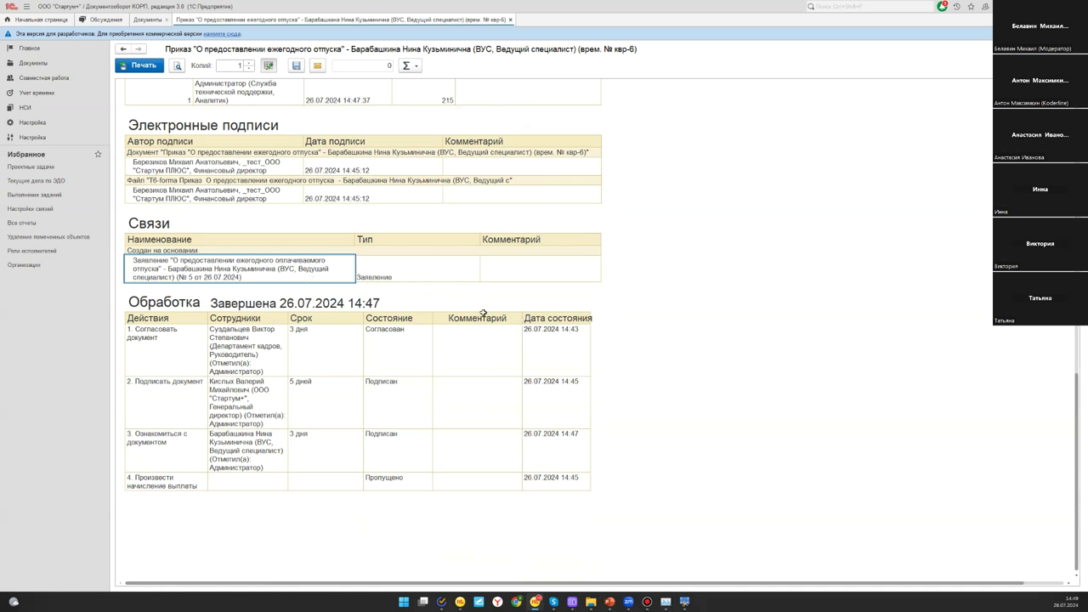
left_click(153, 304)
scroll(633, 384, "up", 5)
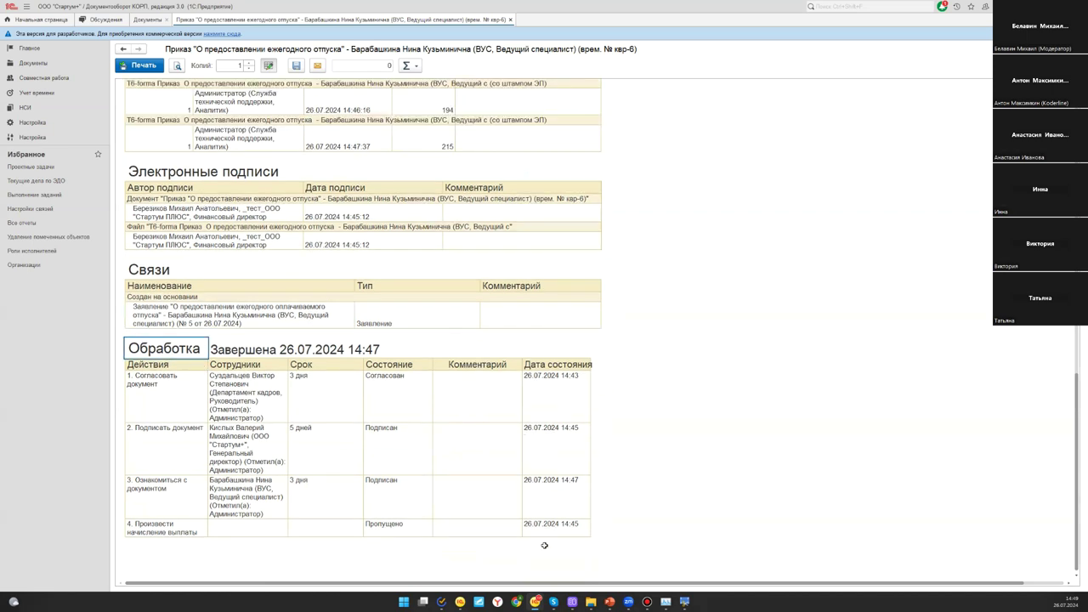
scroll(544, 545, "up", 5)
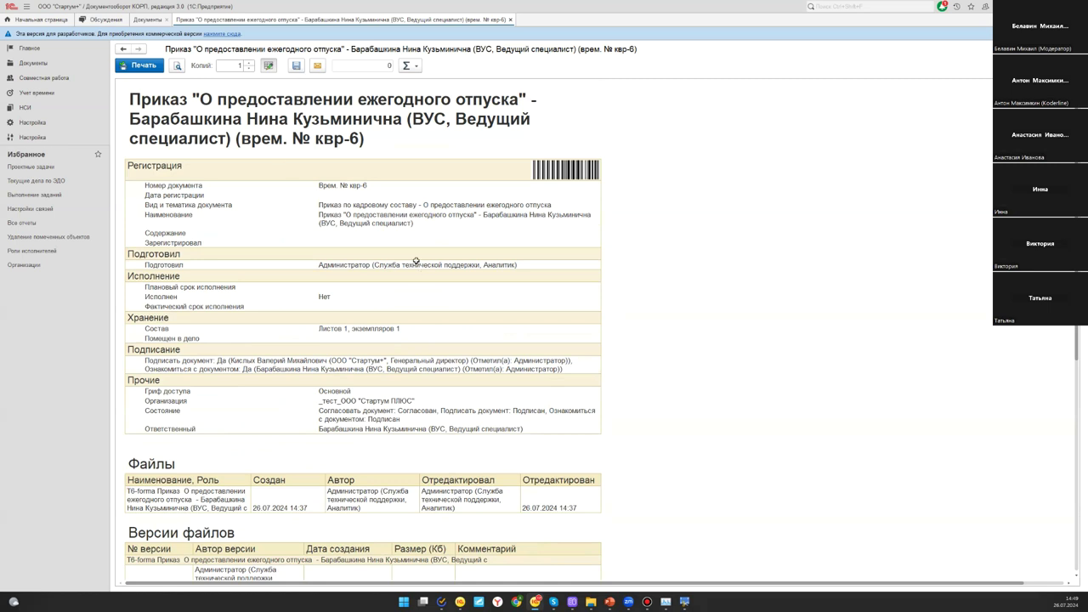
Try to save the print form attached to the document as PDF/A and Word 2007 files, and close the form
left_click(295, 65)
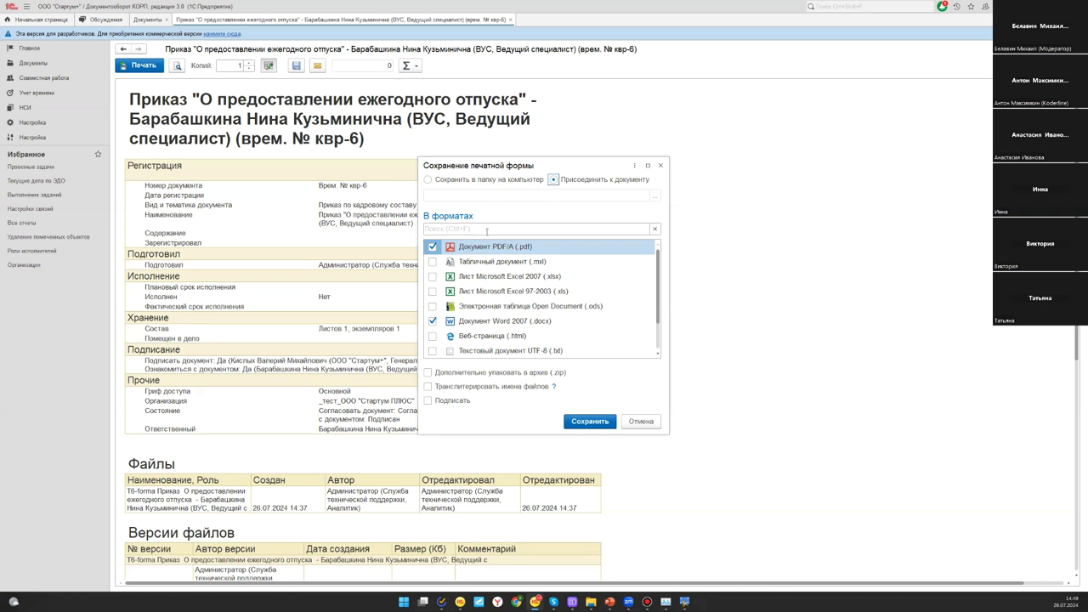
left_click(597, 425)
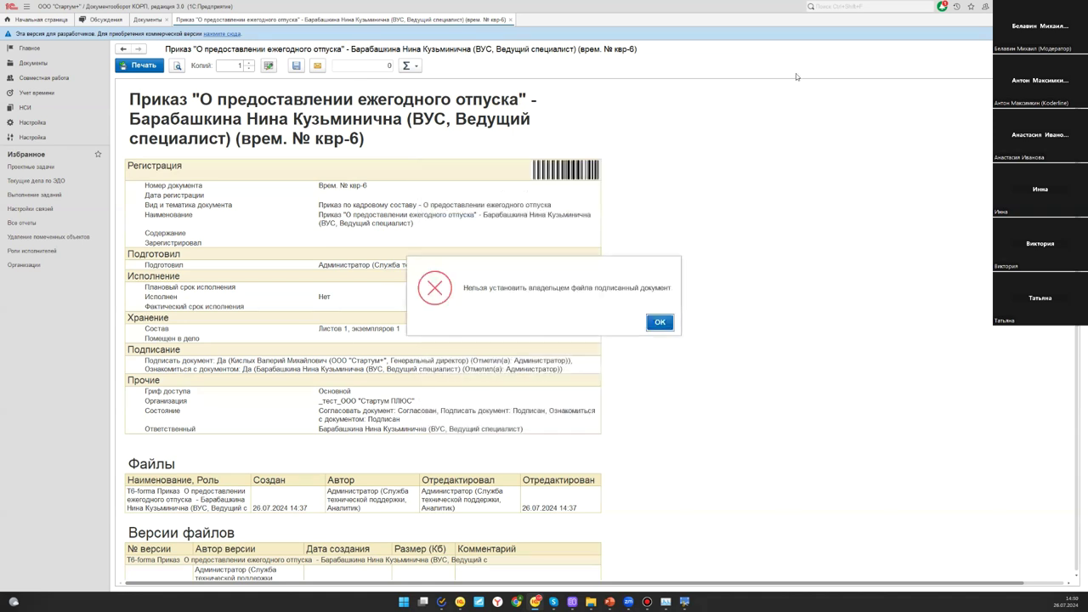
left_click(659, 322)
scroll(636, 315, "down", 5)
key("Escape")
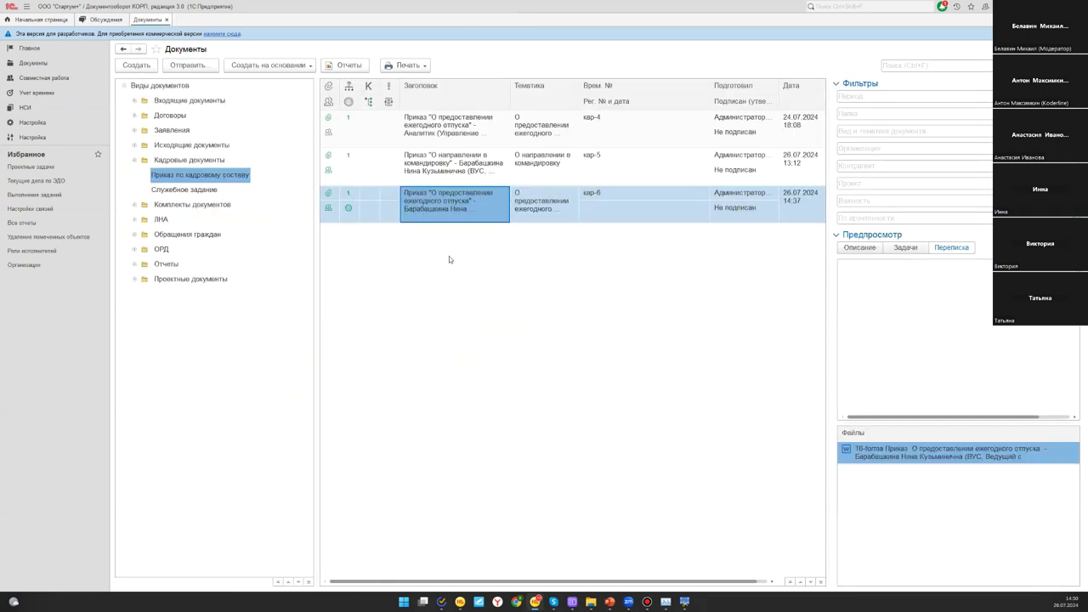
left_click(647, 144)
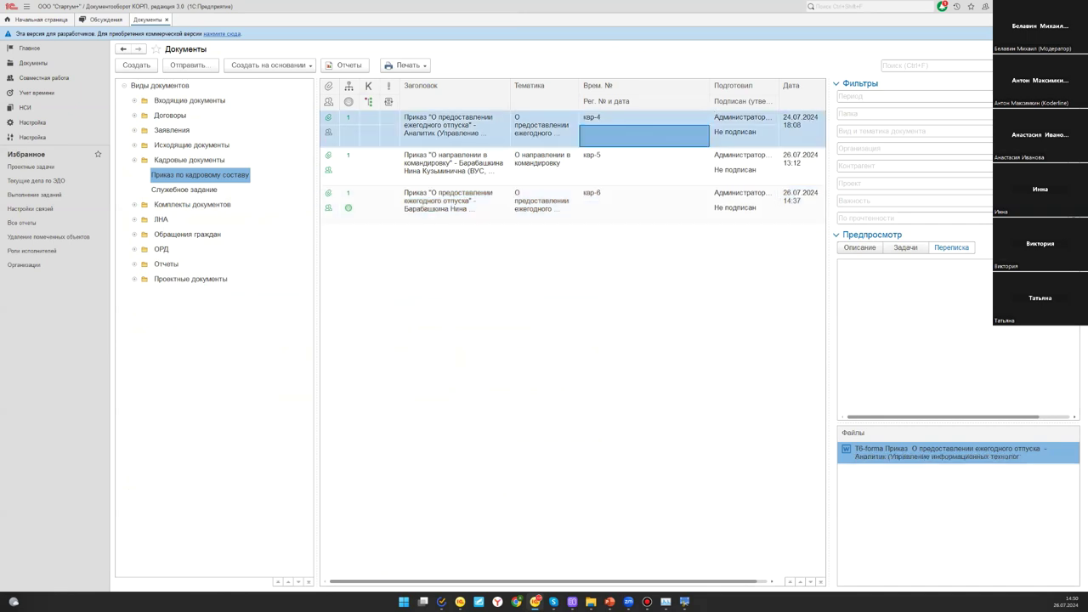
left_click(892, 96)
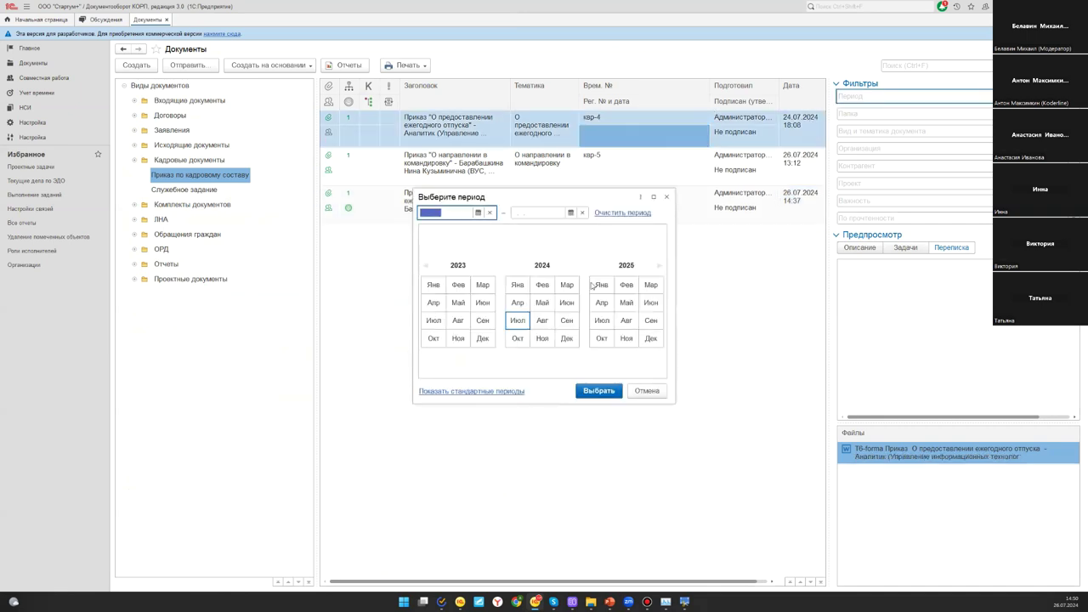
left_click(667, 197)
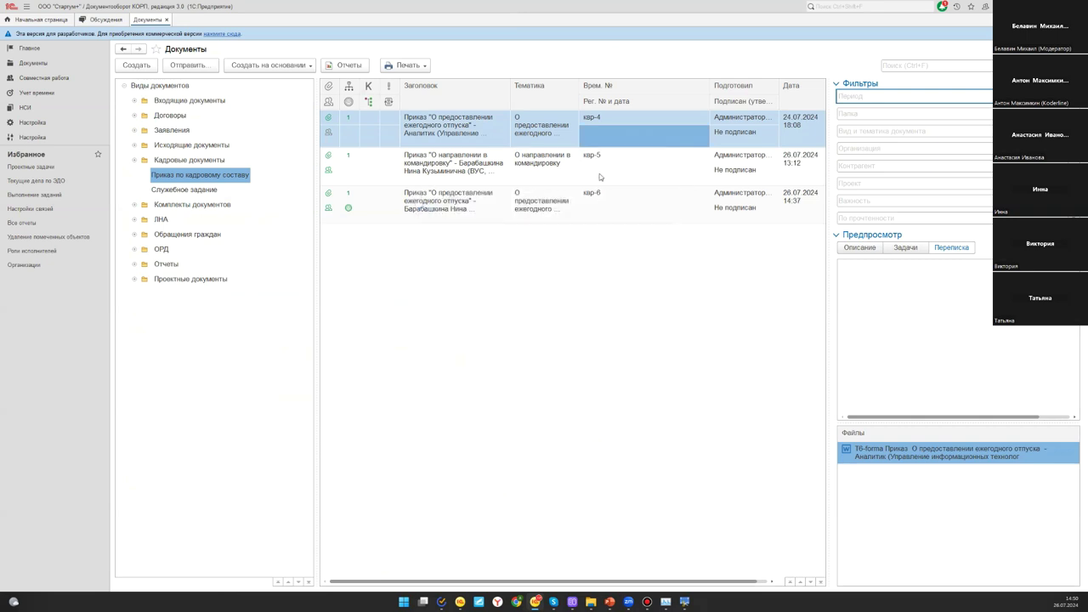
Select all three orders in the personnel orders list and open the file printing dialog for them
left_click(561, 179)
left_click(557, 211)
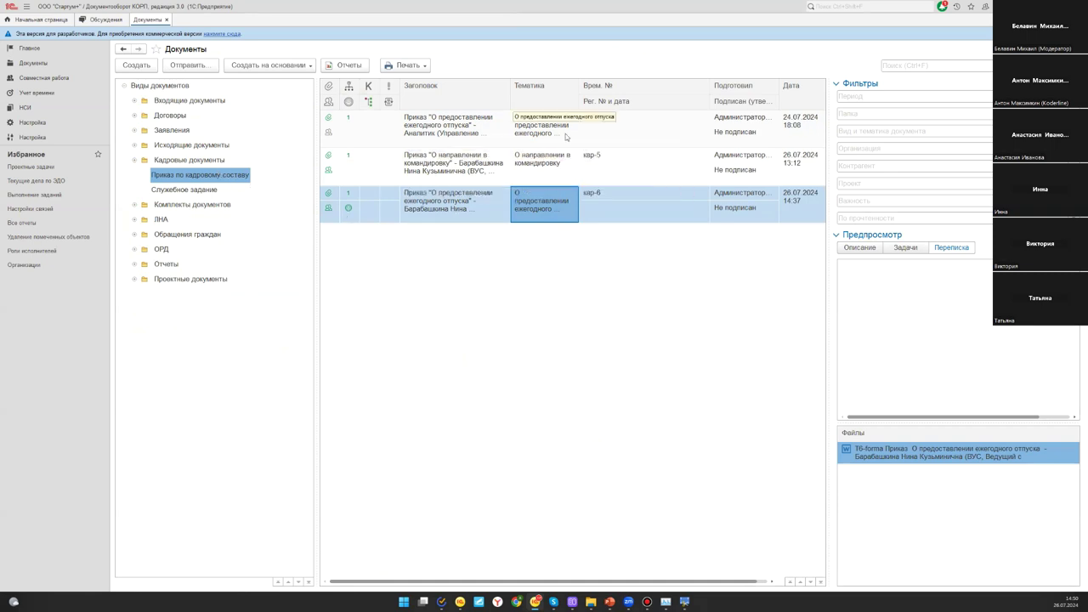
left_click(490, 140, "shift")
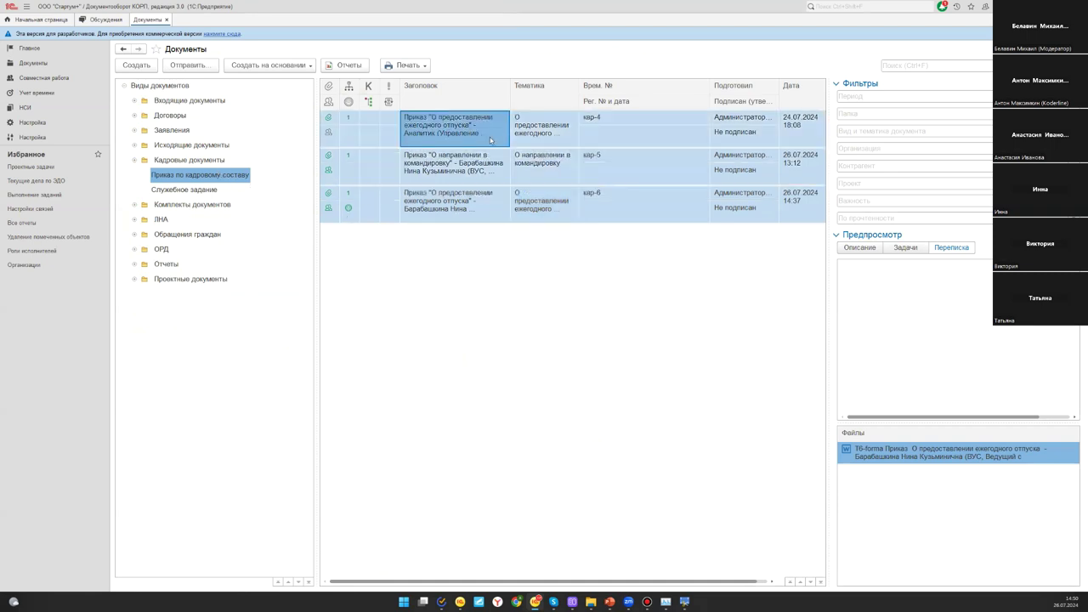
left_click(420, 68)
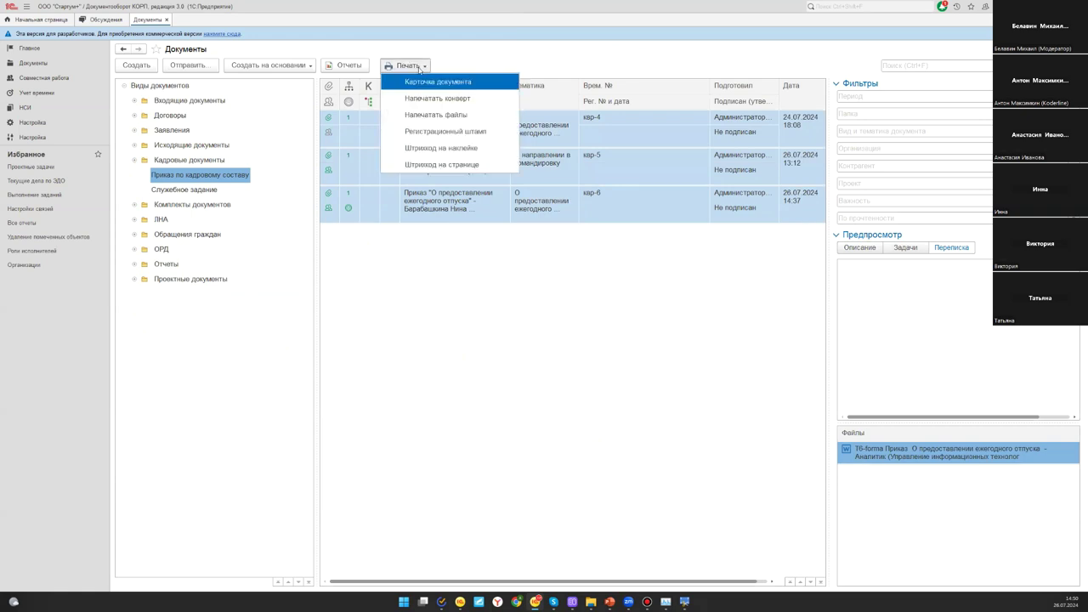
left_click(417, 115)
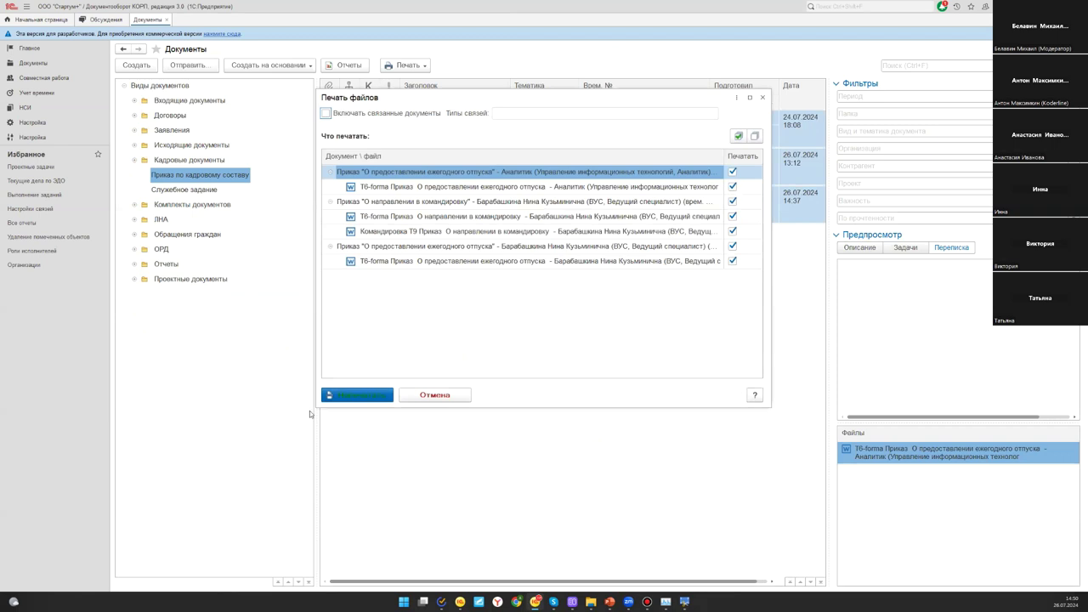
Include related documents without restricting link types, and print the files of the orders and their linked applications
left_click_drag(312, 405, 142, 491)
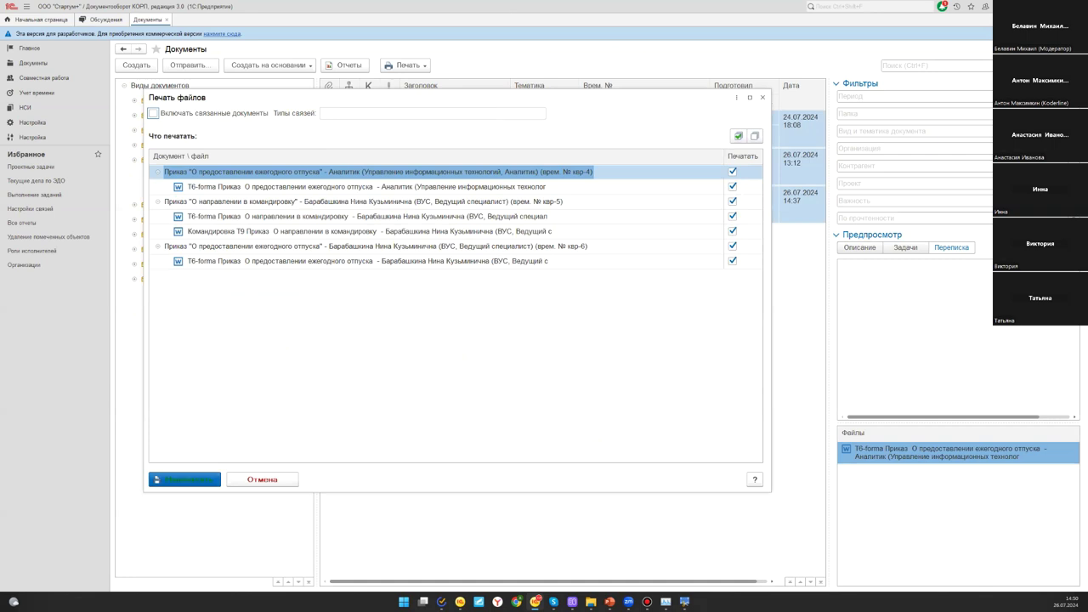
left_click(153, 113)
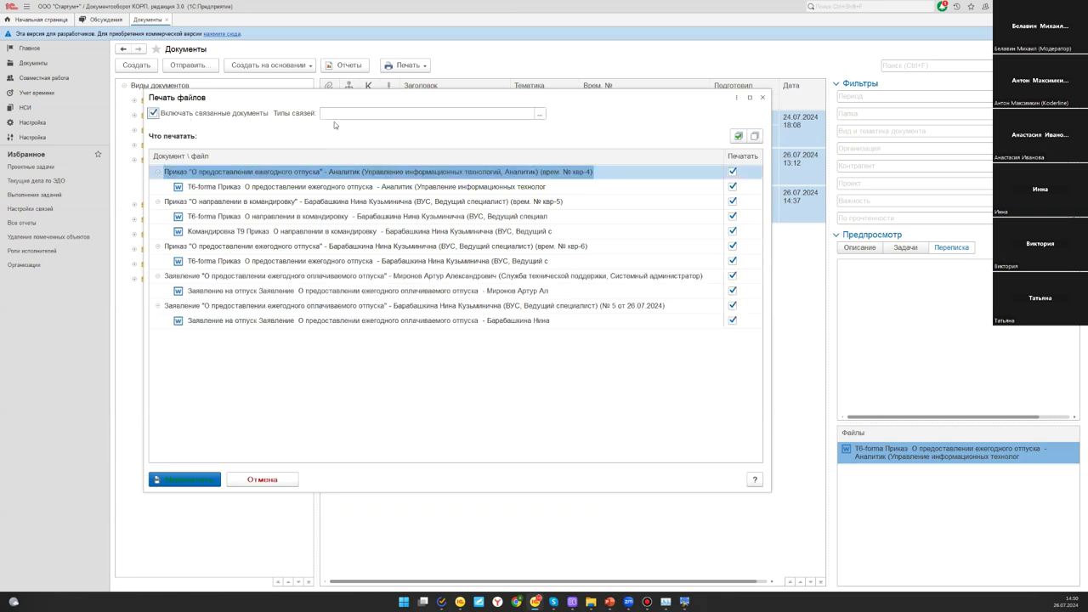
left_click(540, 113)
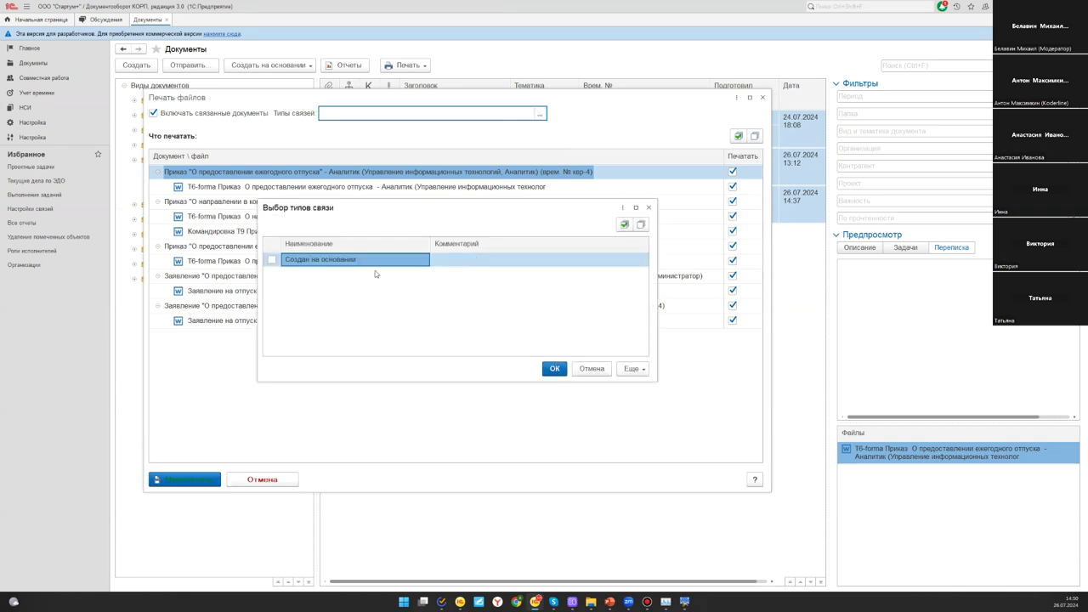
left_click(554, 369)
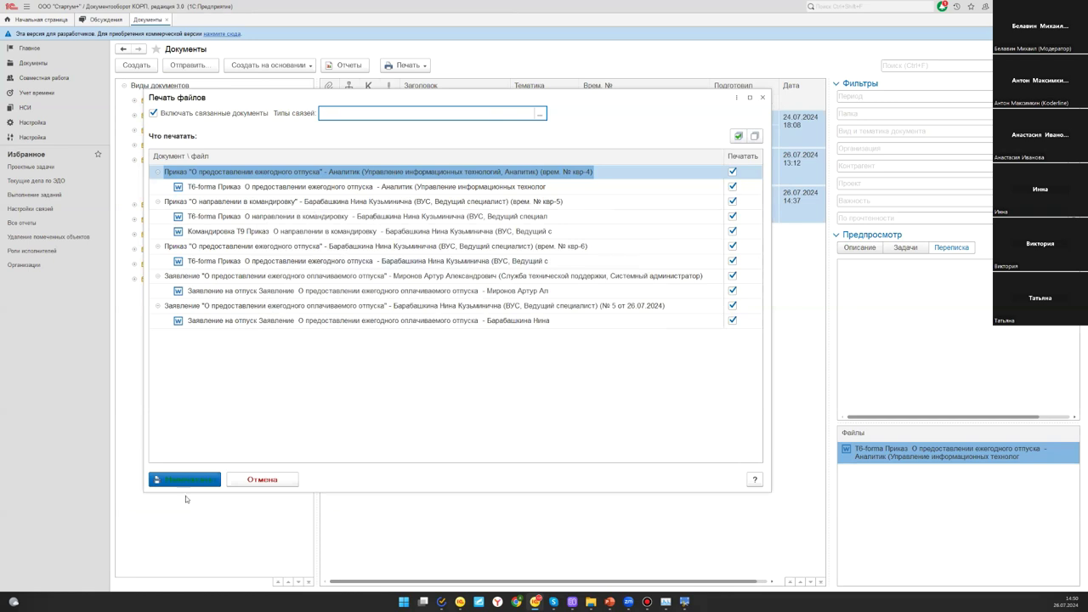
left_click(393, 275)
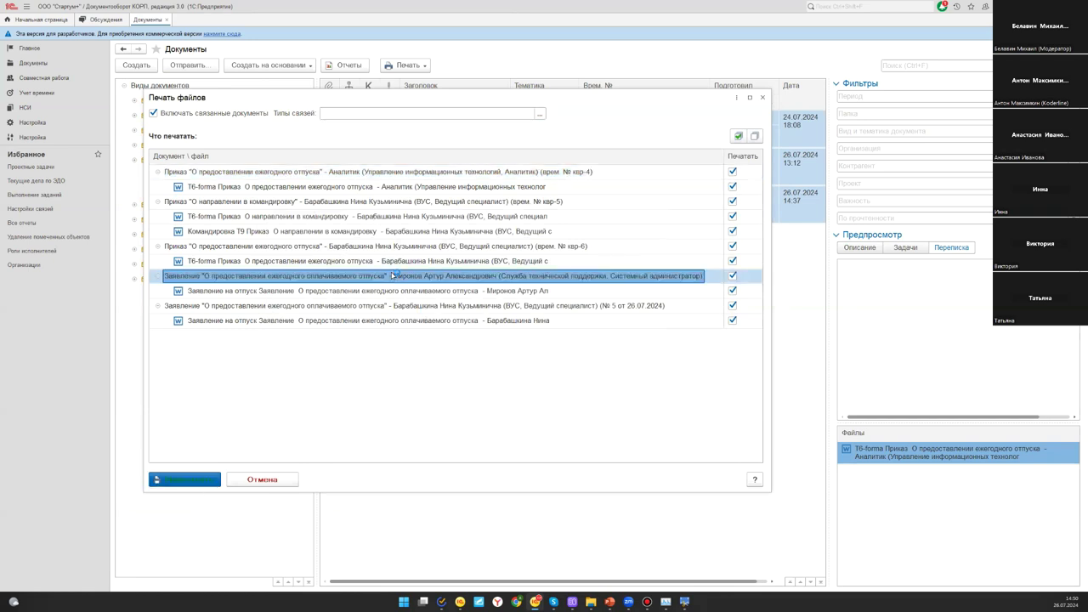
key("Return")
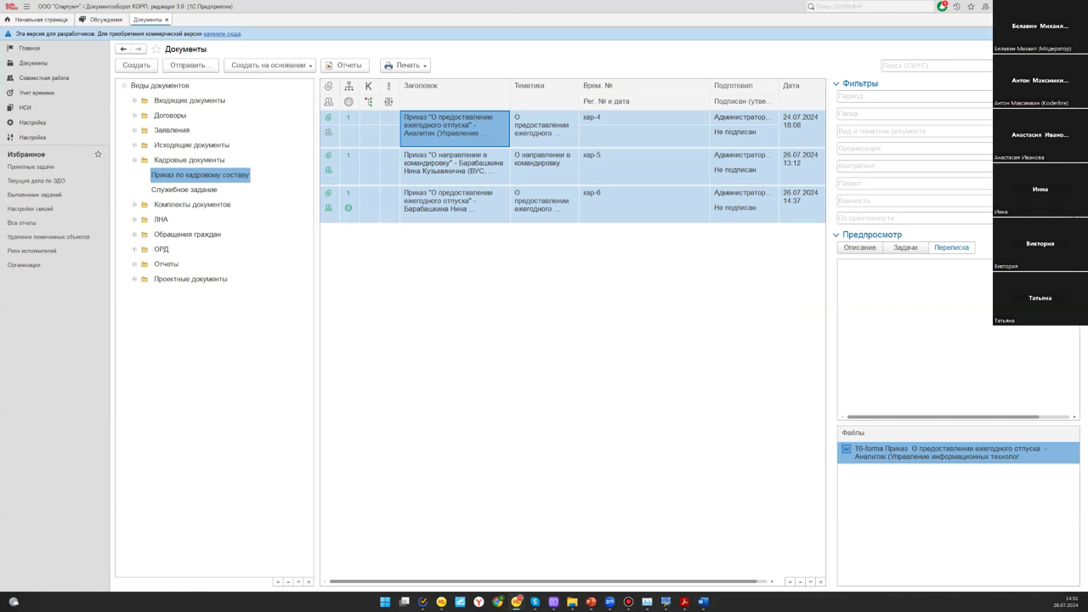
Select the latest annual leave order in the list and cancel Word's printing of the business trip order's T9 file
left_click(552, 180)
left_click(541, 204)
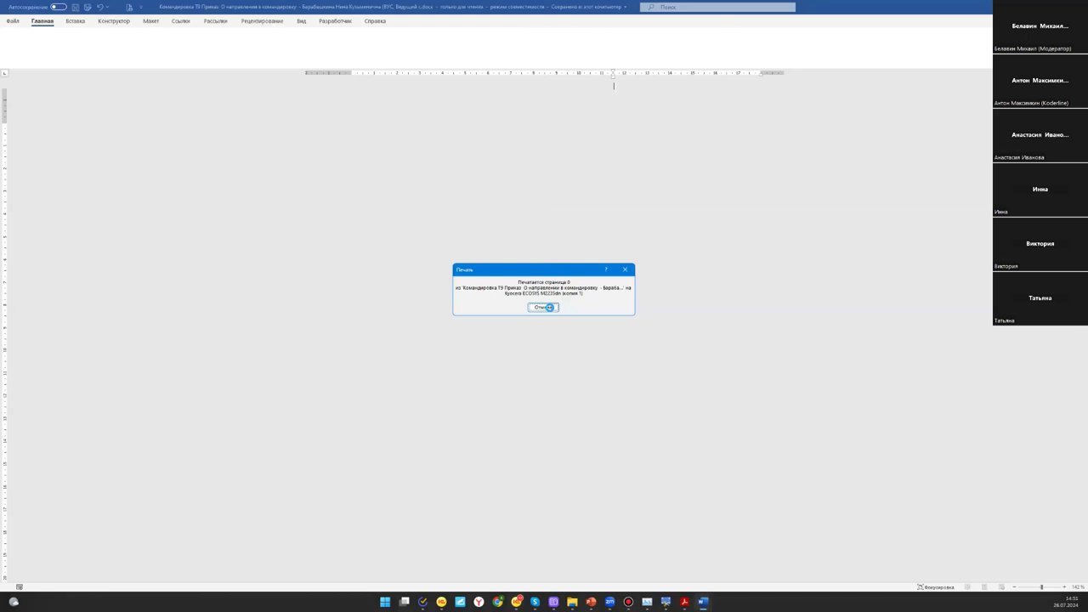
left_click(549, 307)
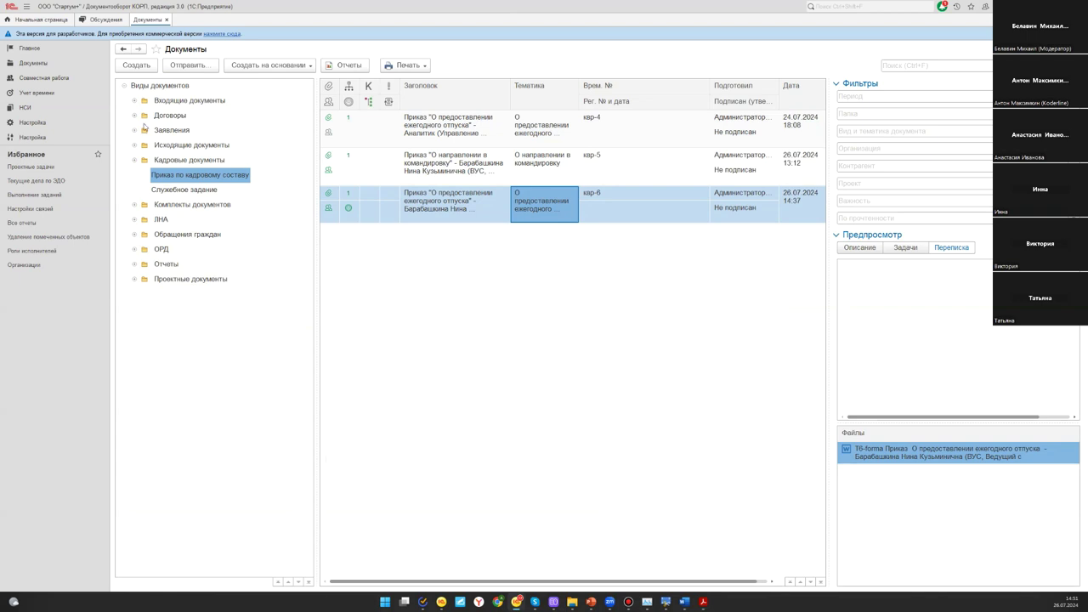
Create a new document from the template "Служебное задание"
left_click(145, 66)
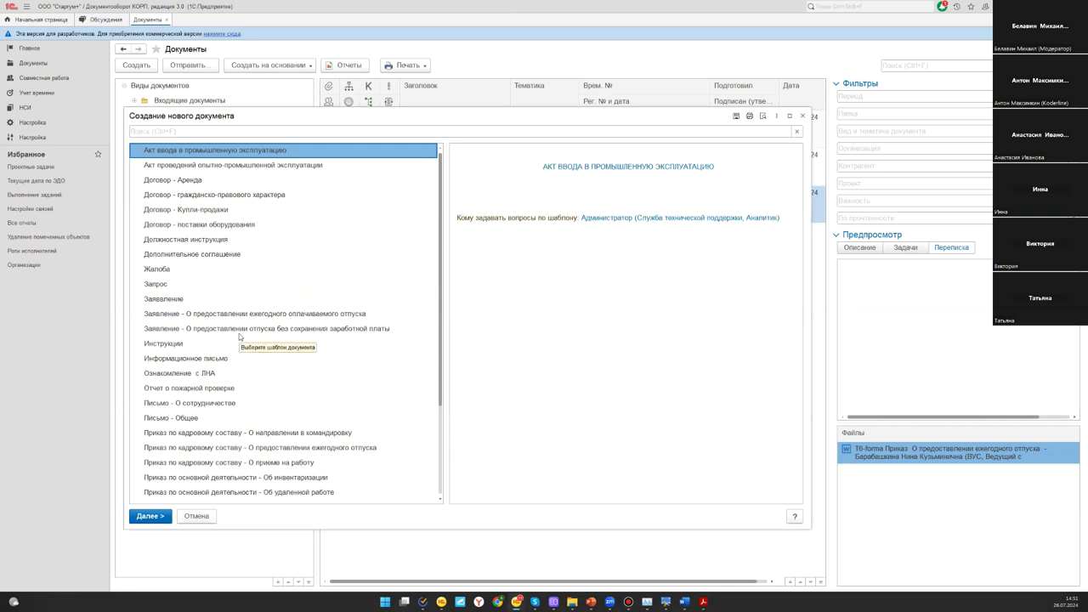
scroll(240, 337, "down", 3)
left_click(203, 417)
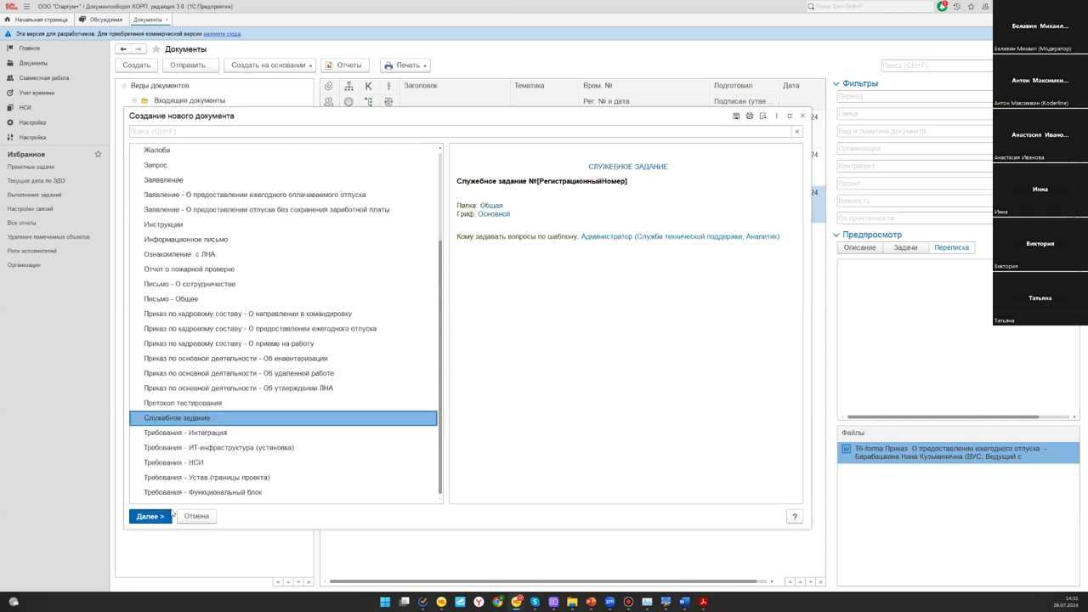
left_click(151, 516)
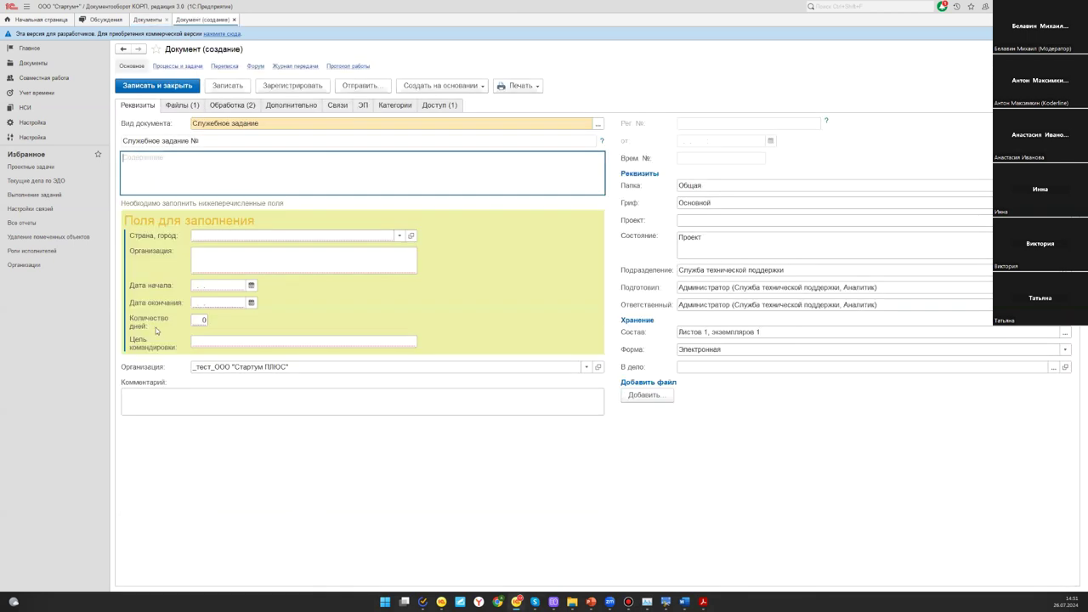
Set the assignment's country to РОССИЯ and enter Ромашка as the organization to visit
left_click(353, 236)
left_click(237, 271)
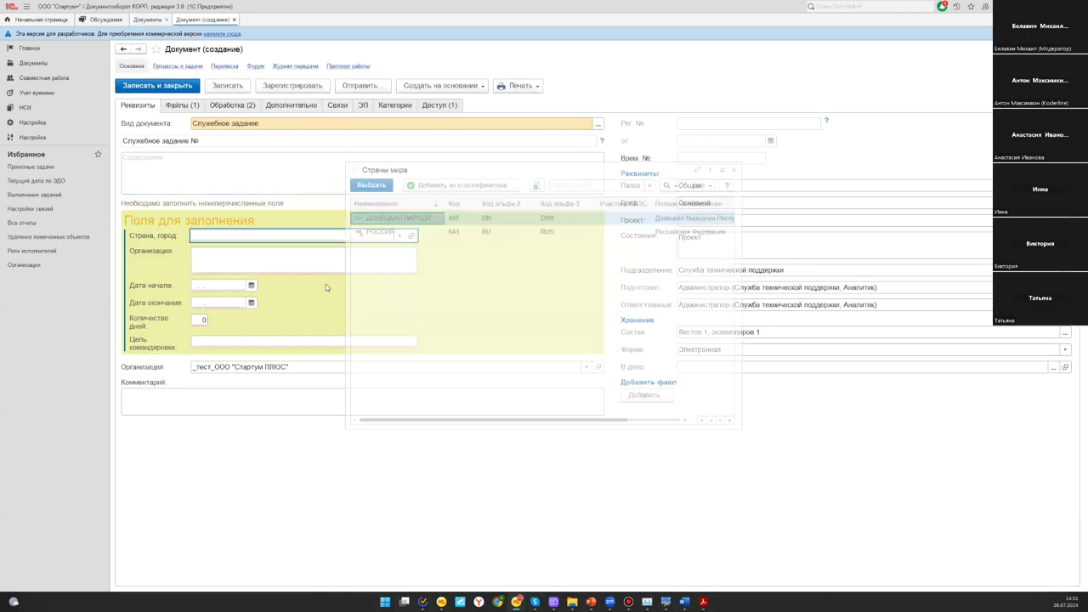
left_click(366, 226)
left_click(355, 175)
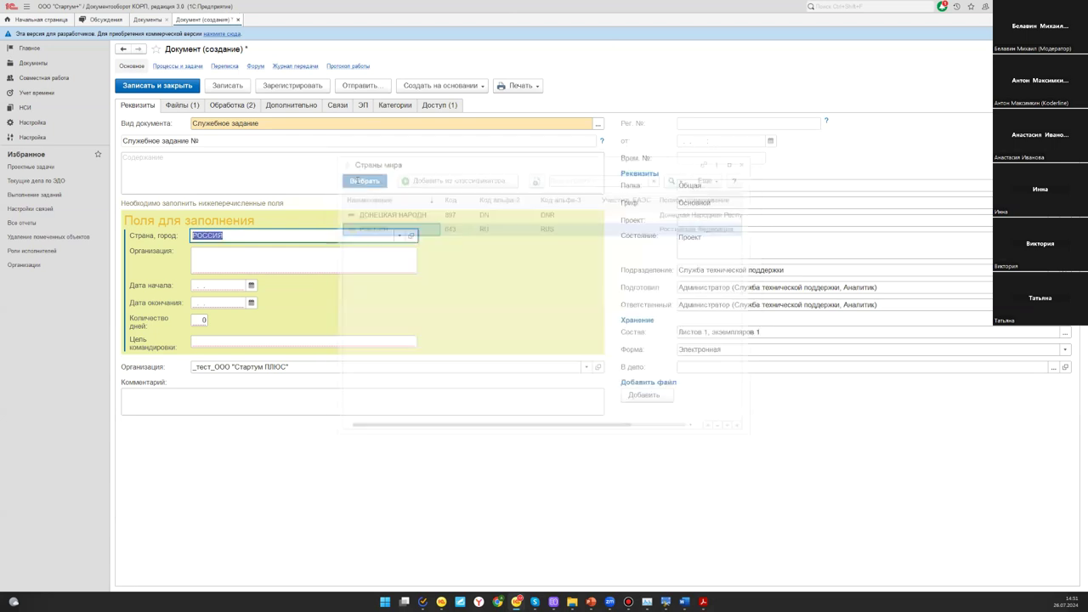
left_click(277, 261)
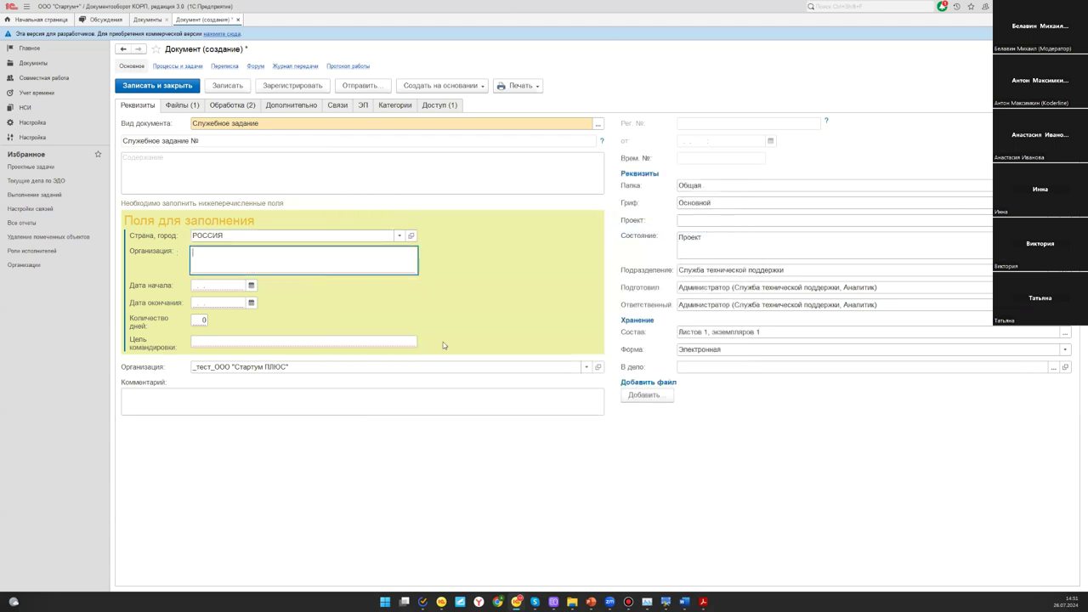
type("Ромашка")
key("Tab")
Set the trip's start date to 01.08.2024, end date to 09.08.2024 and number of days to 19
type("01.08.")
key("Tab")
type("09")
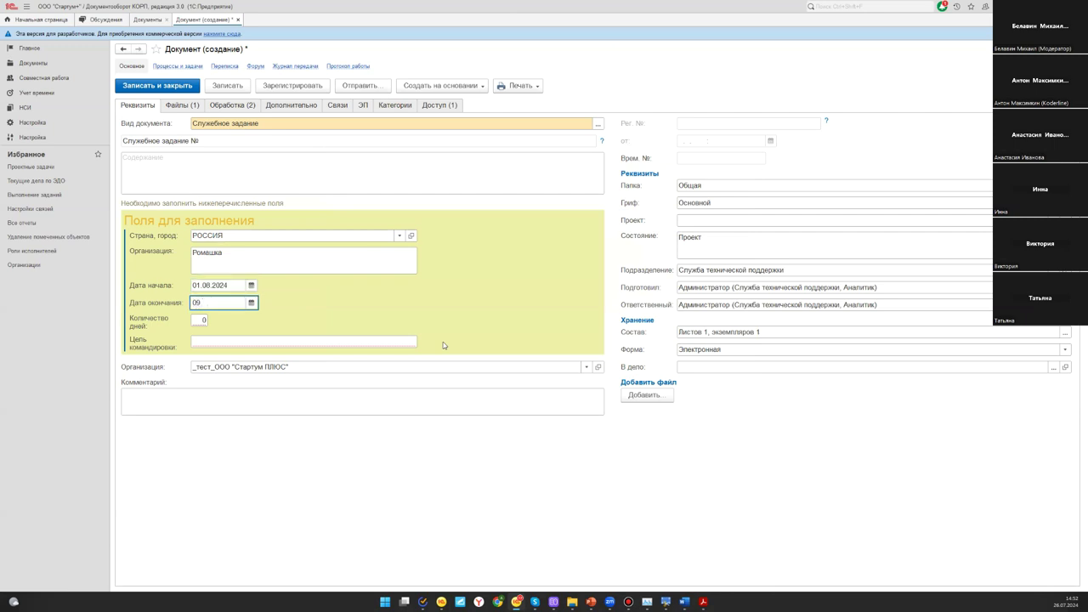
type(".08")
key("Tab")
type("10")
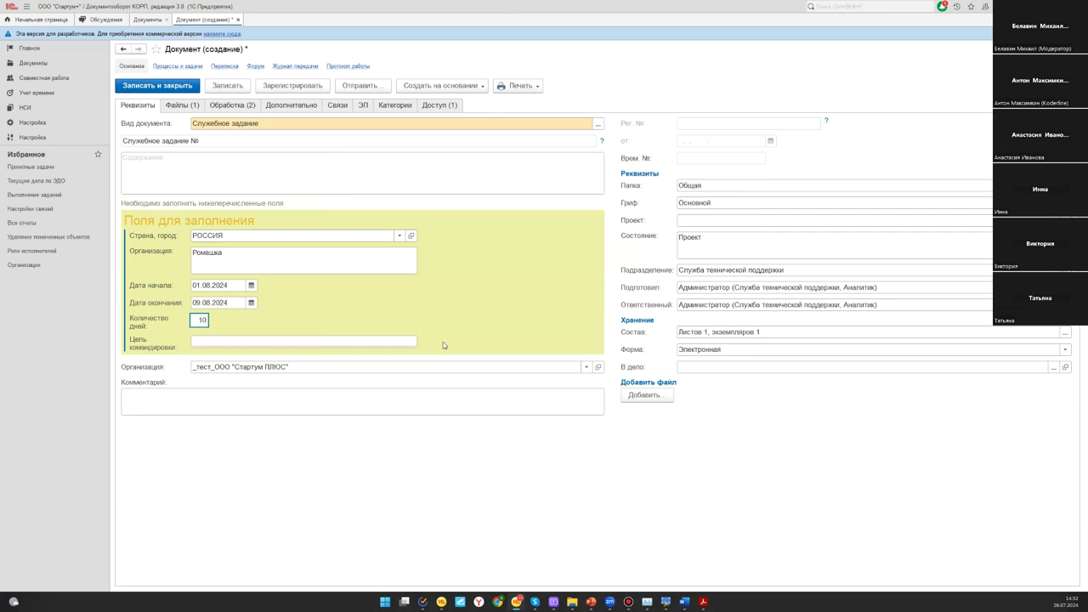
key("BackSpace")
type("9")
key("Tab")
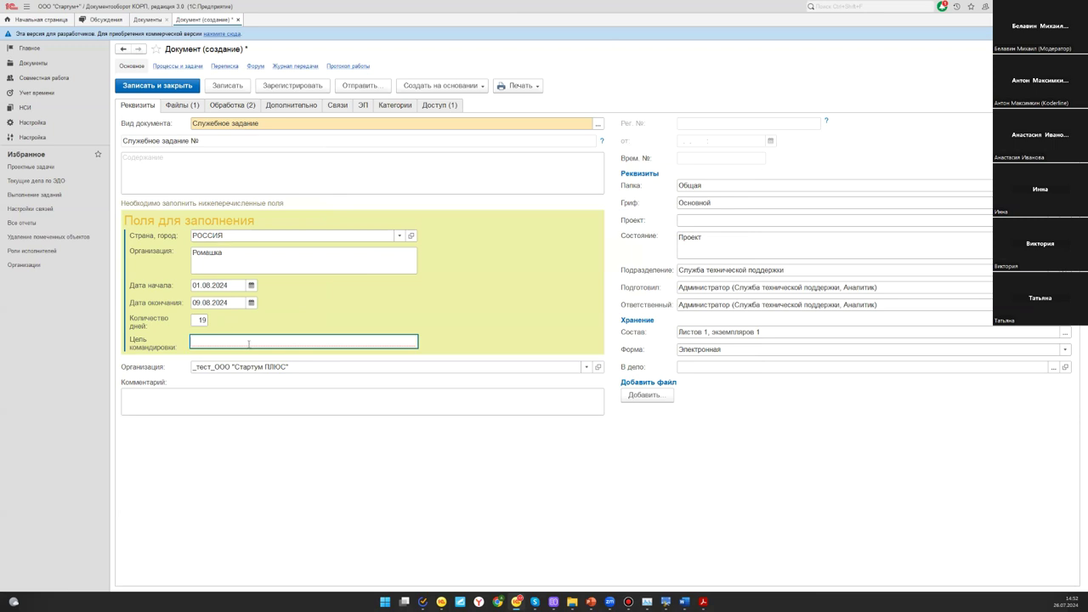
Enter Участие в выставке as the trip purpose and view the attached assignment template file in Word
type("Участие в выставке")
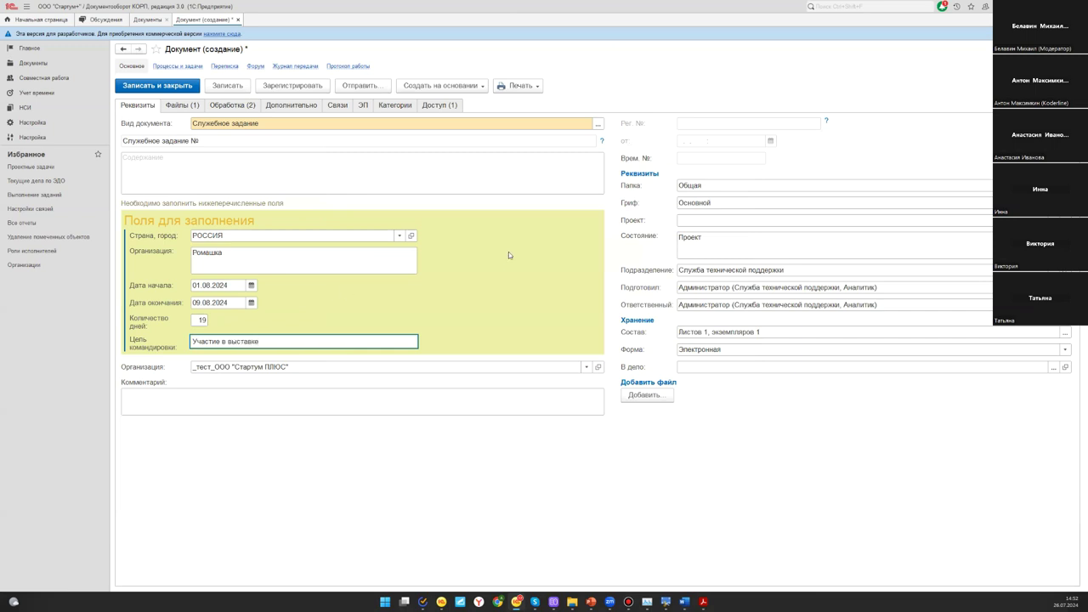
left_click(197, 107)
left_click(184, 125)
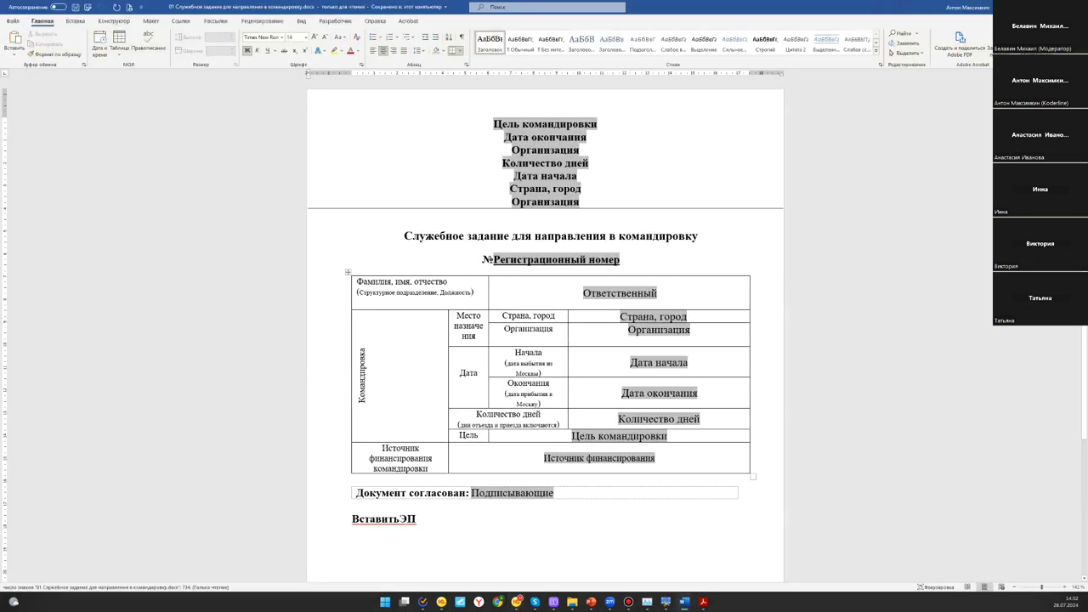
key("alt+F4")
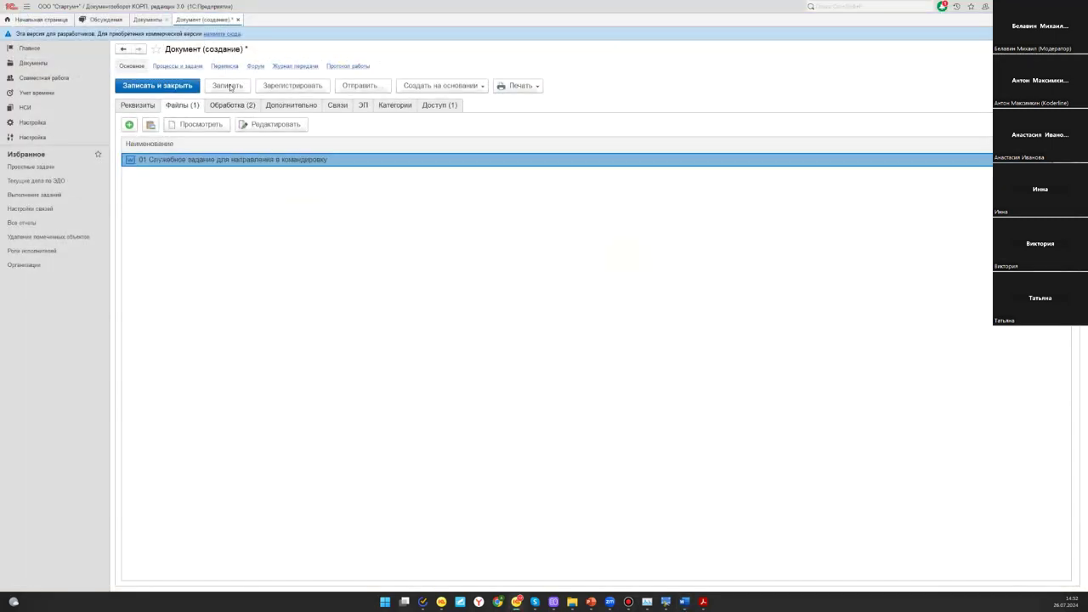
Save the business trip assignment and check its filled-in main document file in Word
left_click(227, 86)
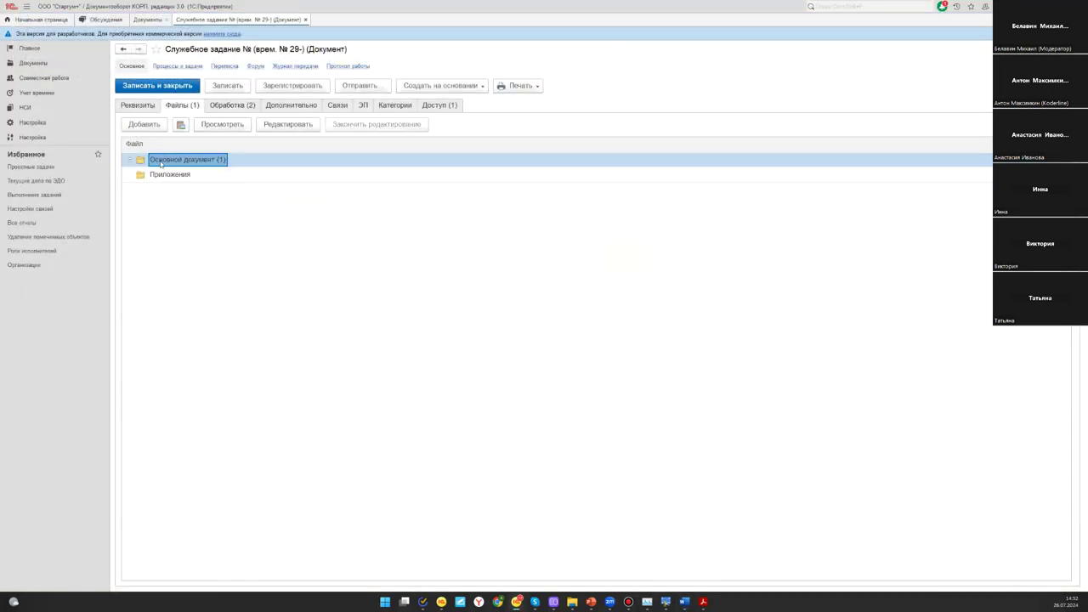
left_click(131, 160)
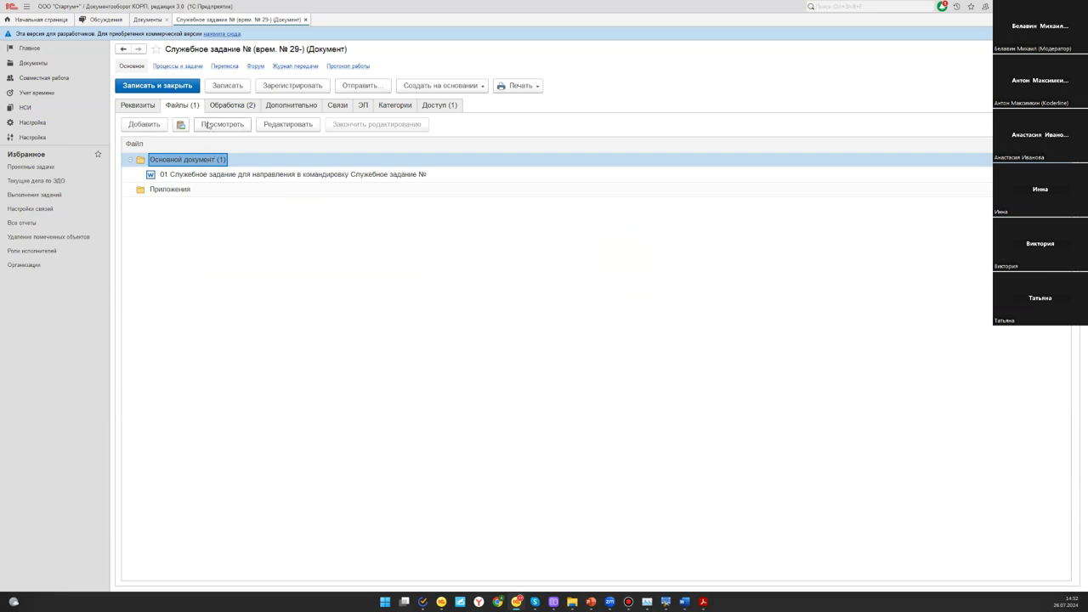
left_click(219, 106)
left_click(186, 104)
left_click(206, 174)
left_click(236, 125)
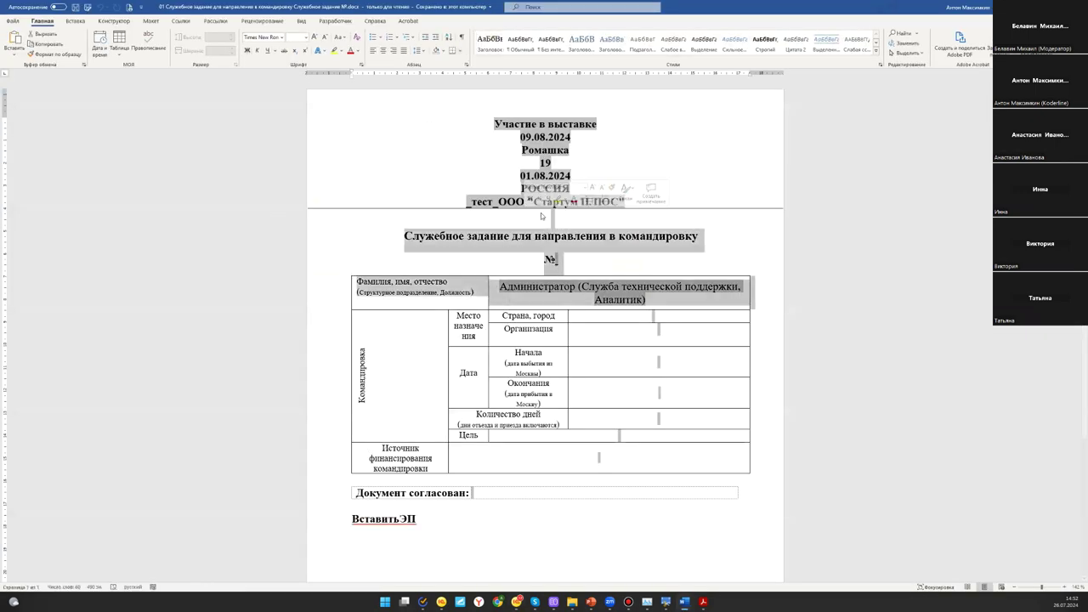
left_click(493, 130)
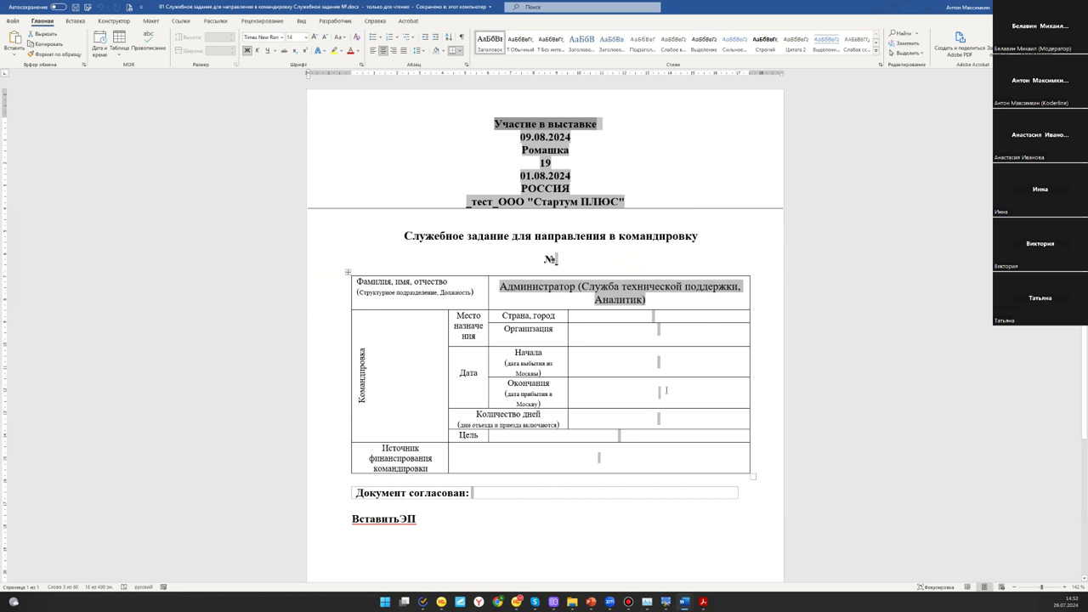
key("alt+F4")
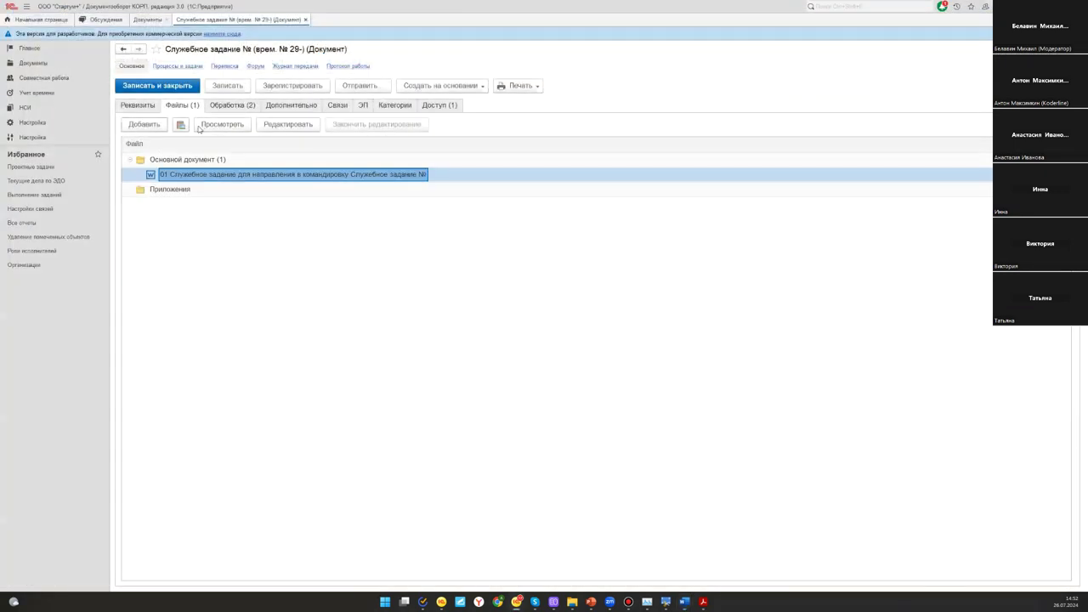
Try to start processing the business trip assignment, and close its card
left_click(232, 105)
left_click(658, 351)
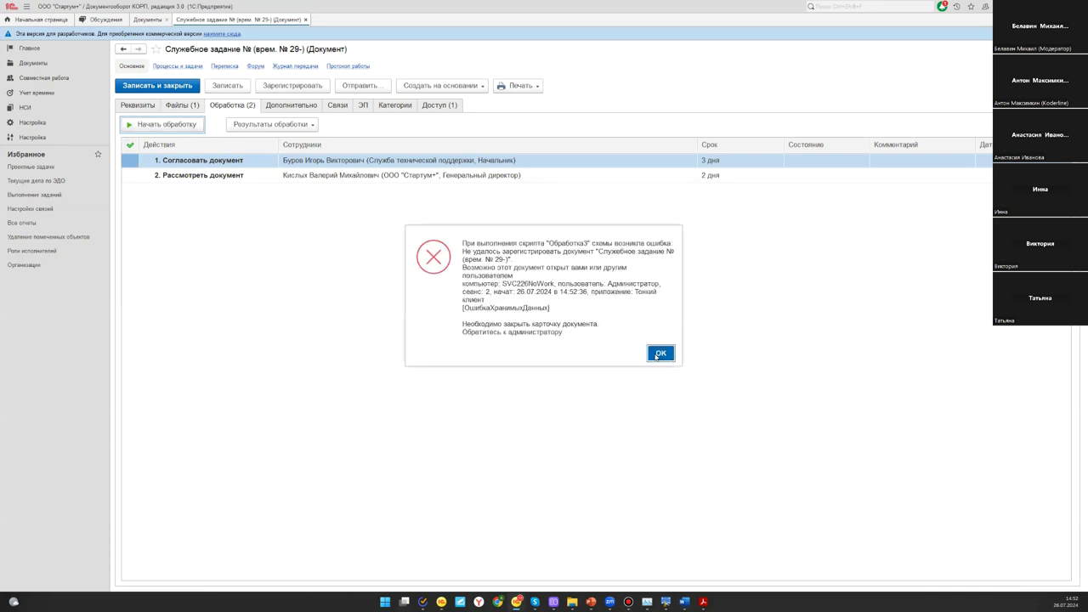
key("Escape")
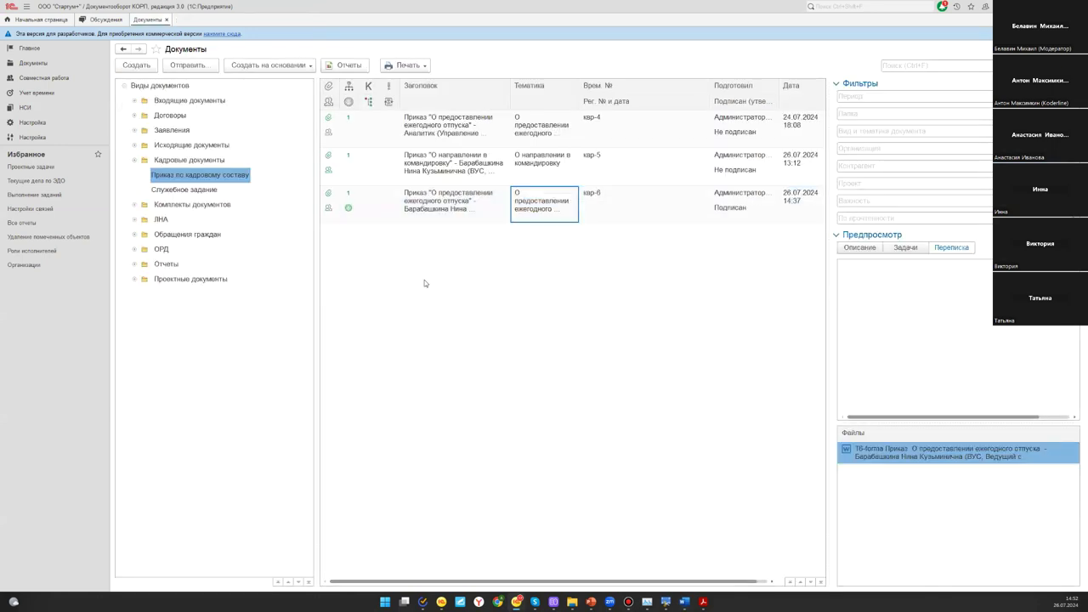
Reopen the latest assignment from the Служебное задание documents and view its main file and overview
left_click(189, 192)
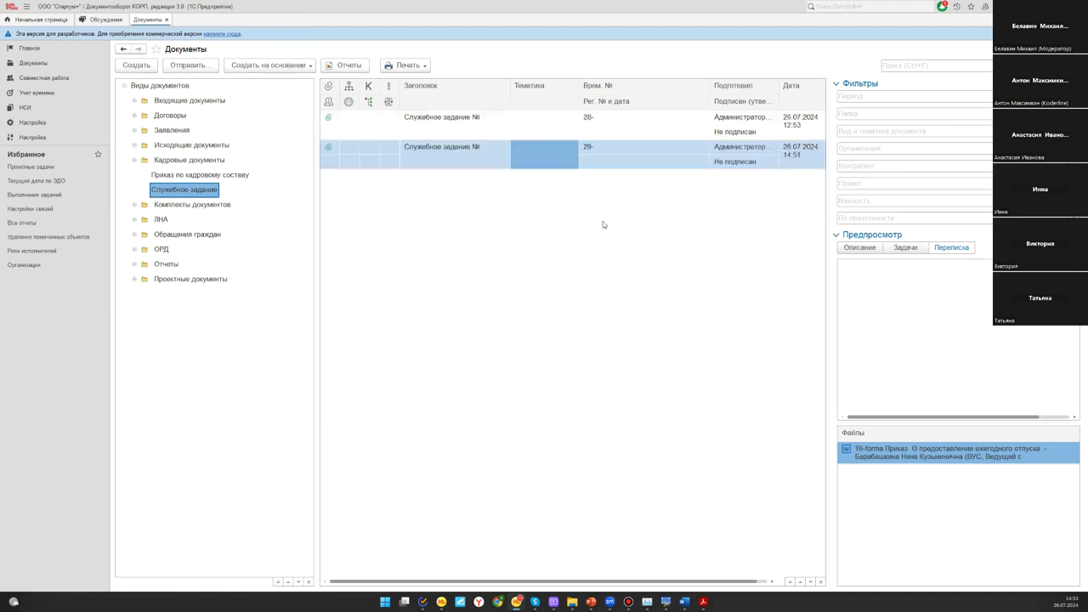
double_click(534, 167)
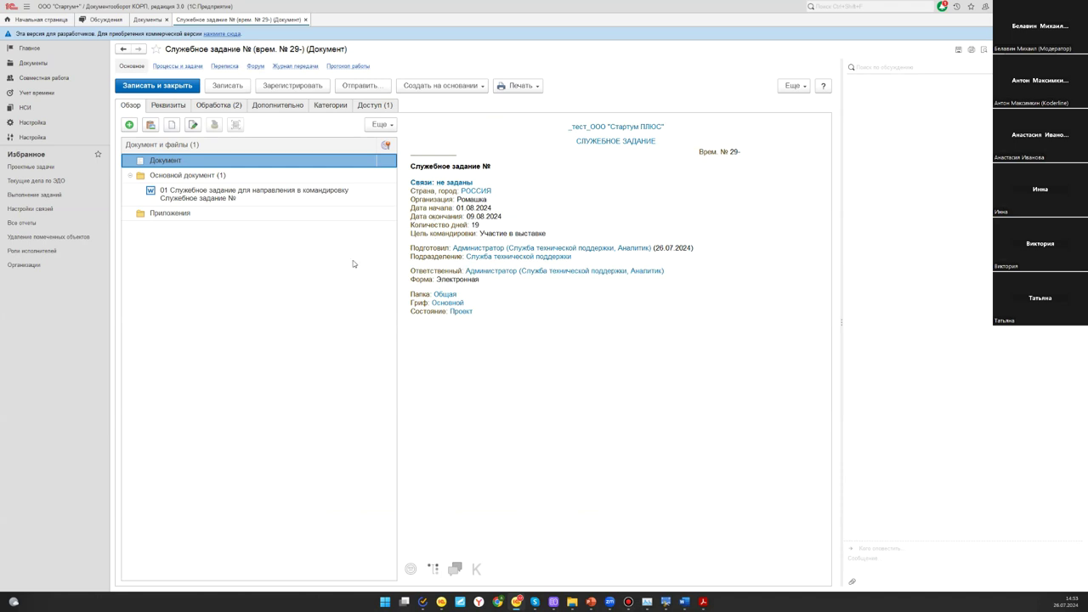
left_click(212, 201)
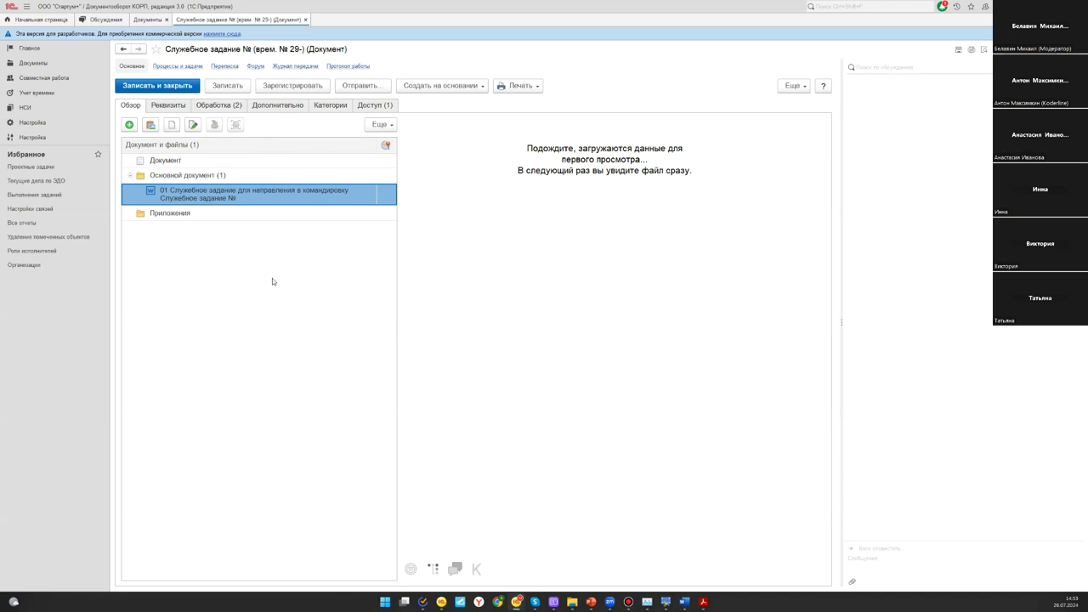
left_click(201, 166)
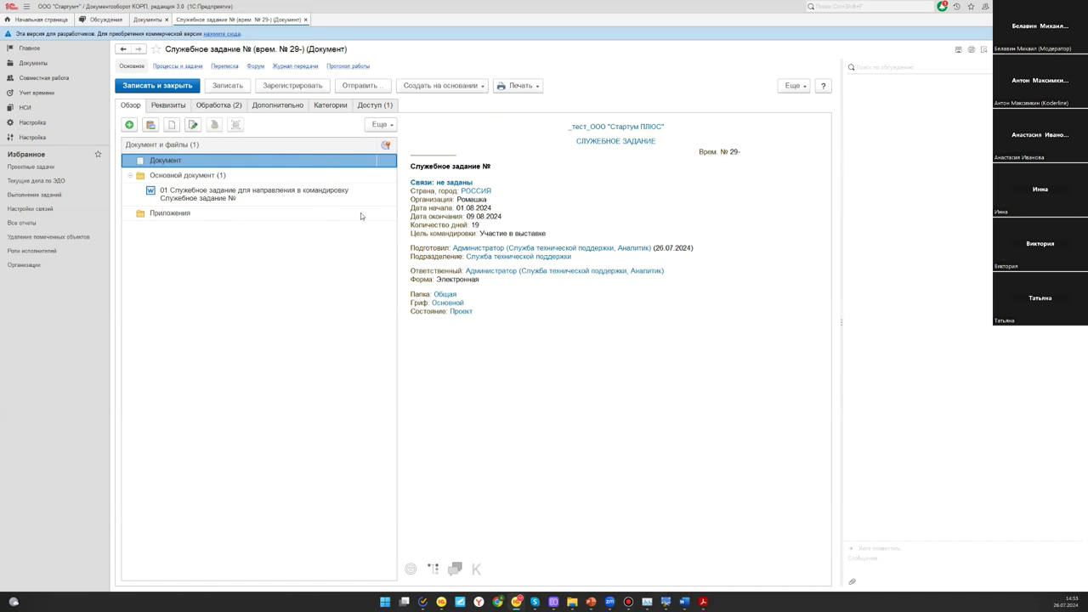
left_click(179, 176)
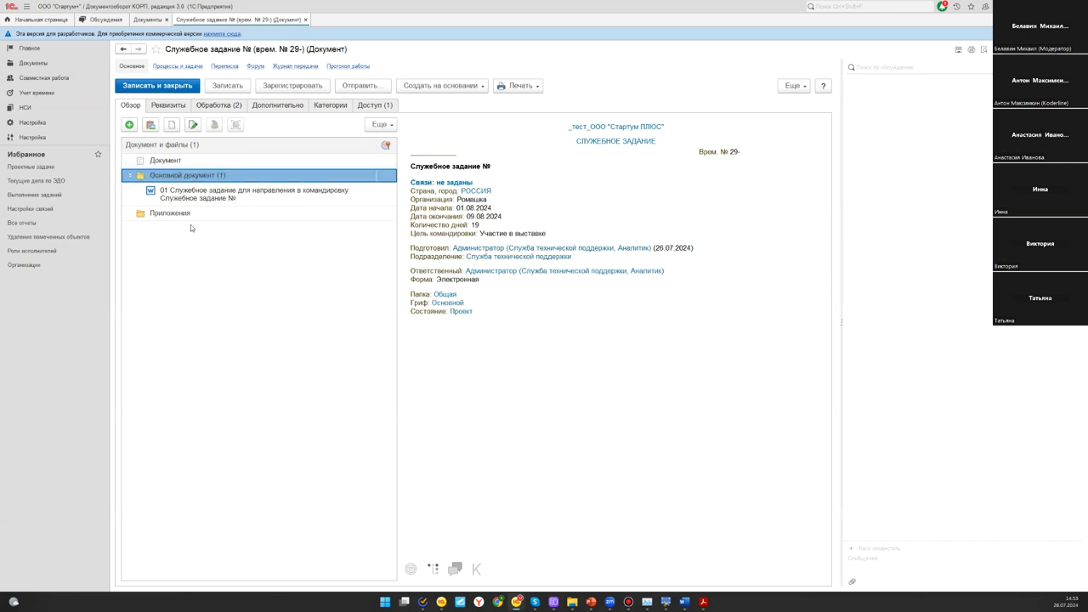
Attach Пригласительное письмо.pdf from disk to the assignment's Приложения folder
left_click(187, 213)
left_click(191, 176)
left_click(187, 214)
left_click(191, 175)
left_click(181, 215)
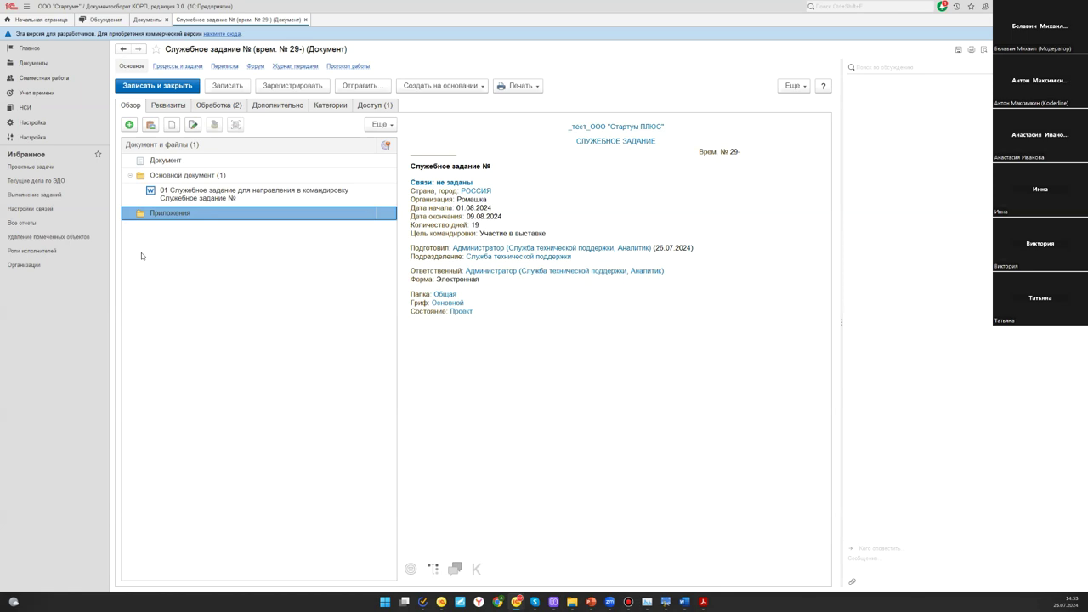
left_click(129, 125)
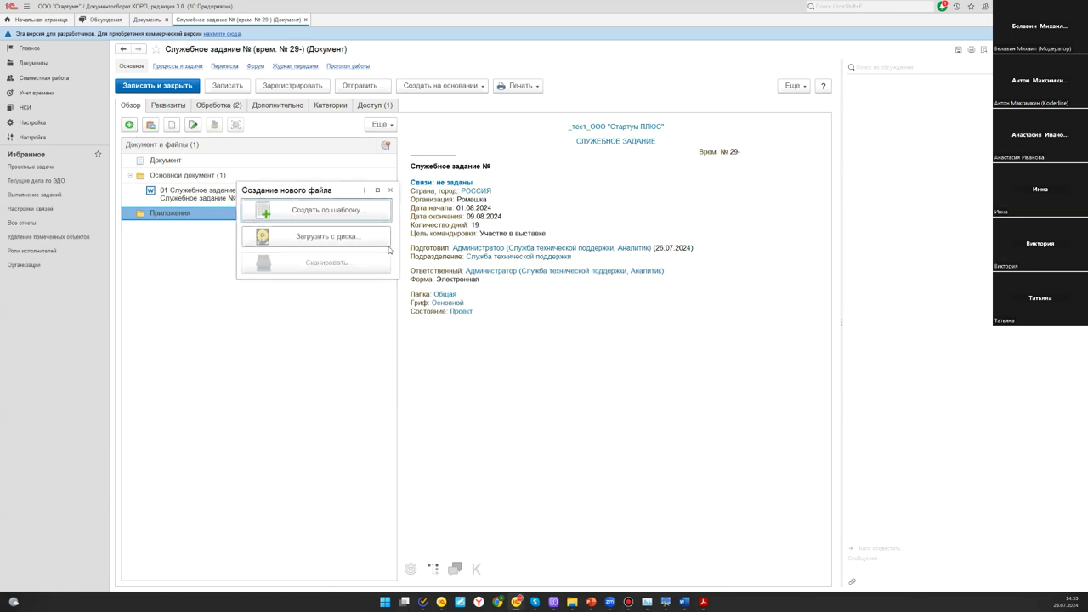
left_click(289, 236)
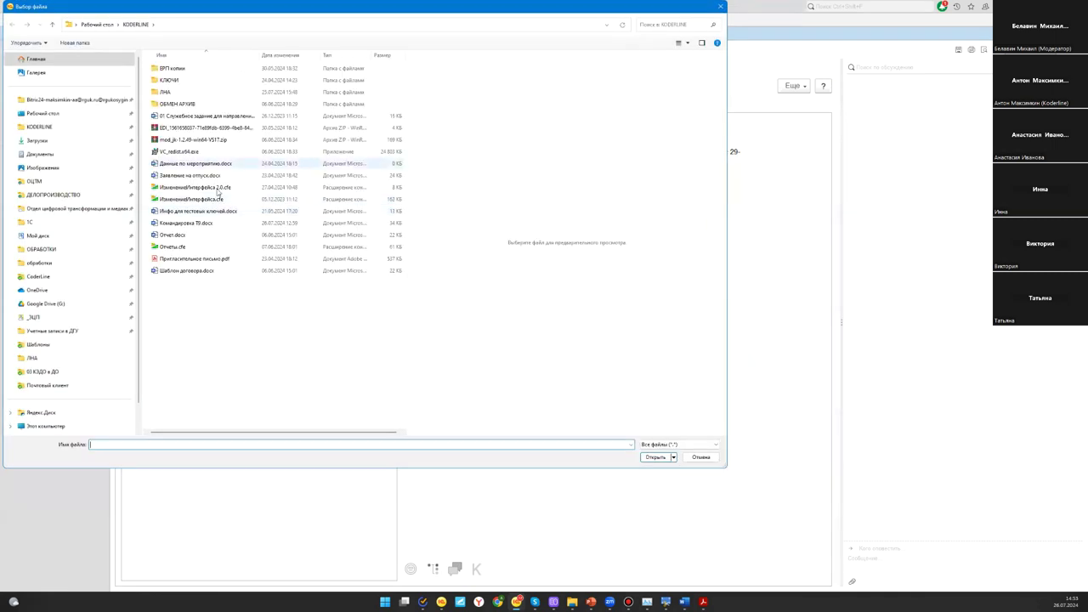
left_click(223, 258)
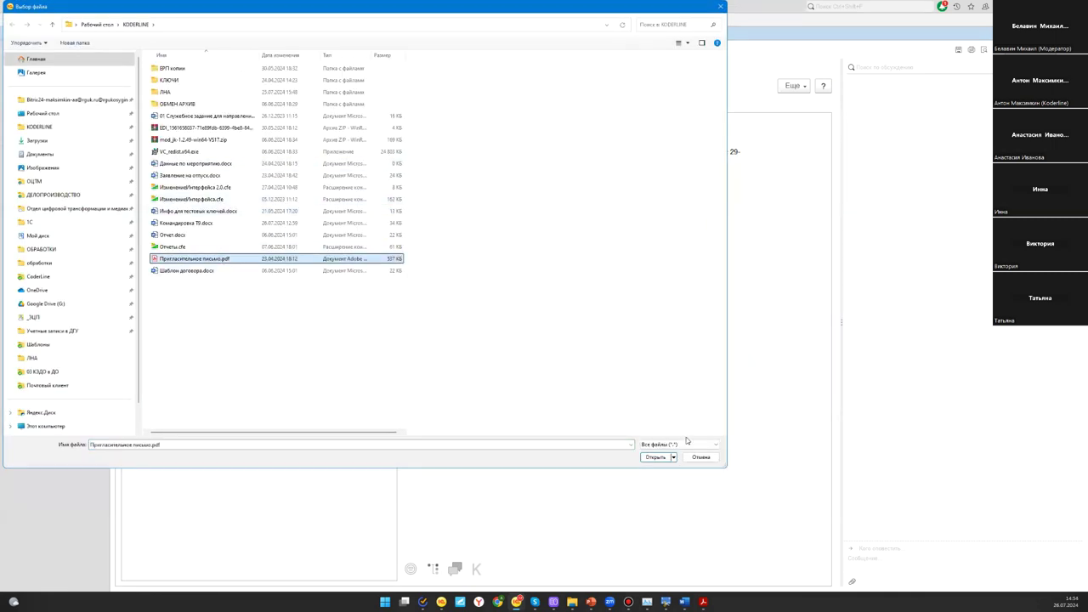
left_click(659, 457)
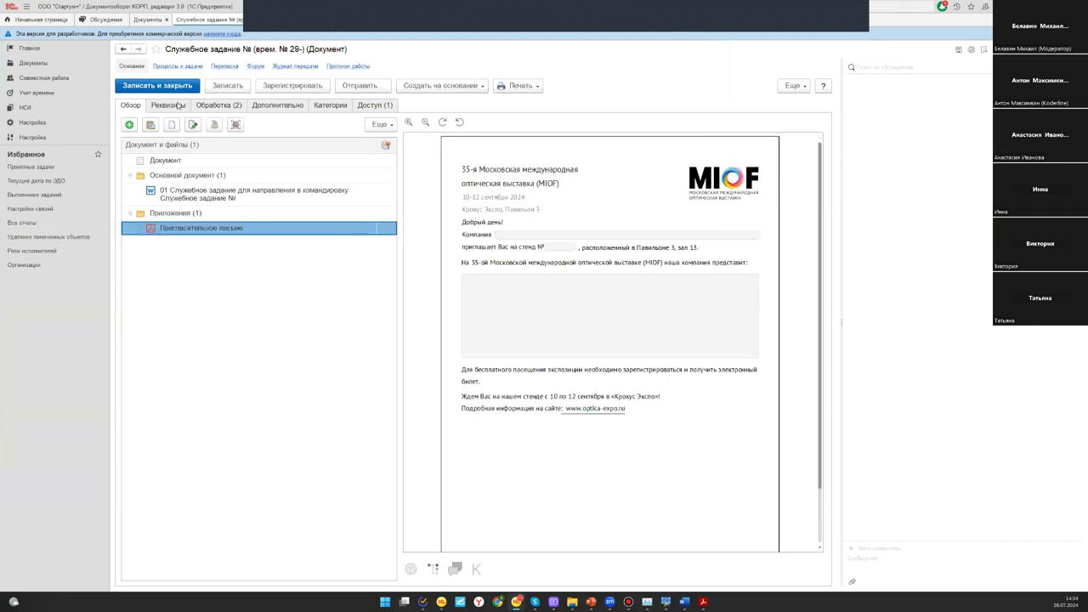
Try again to start processing the assignment with its attachment, and return to its requisites
left_click(226, 108)
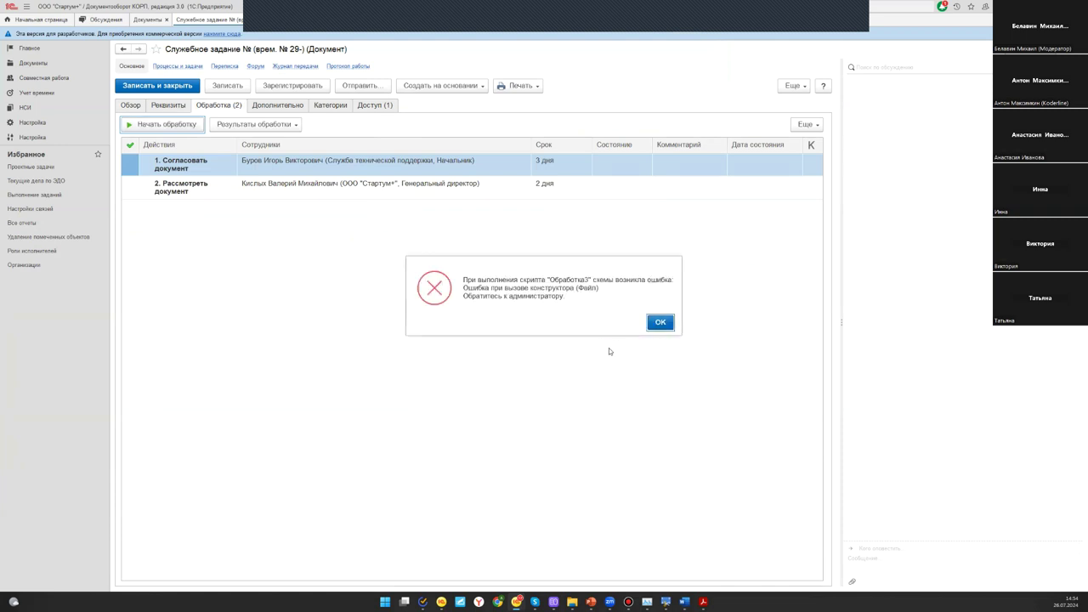
left_click(659, 322)
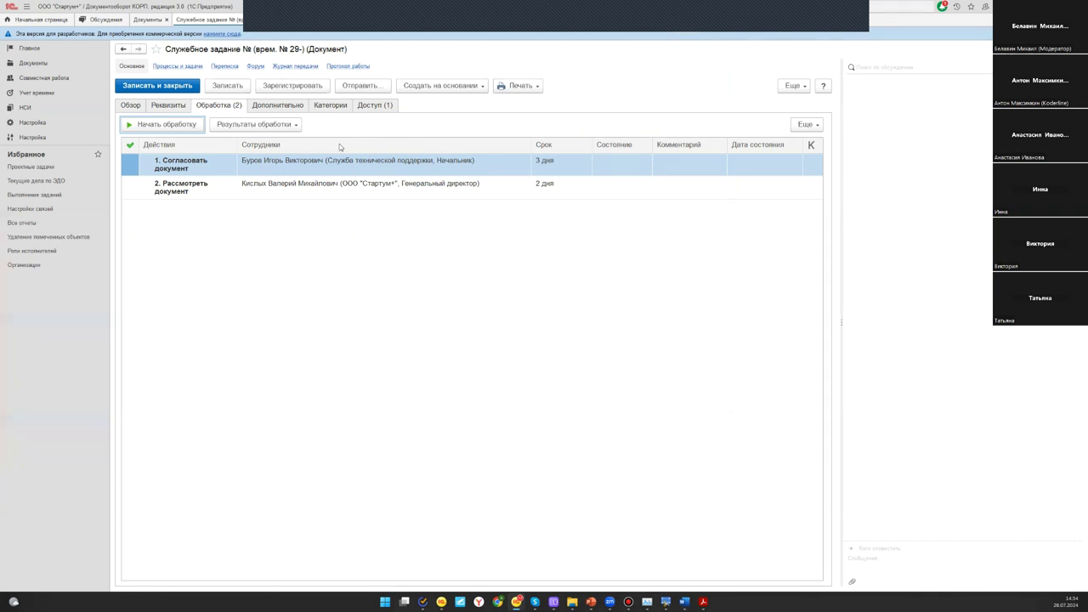
left_click(155, 107)
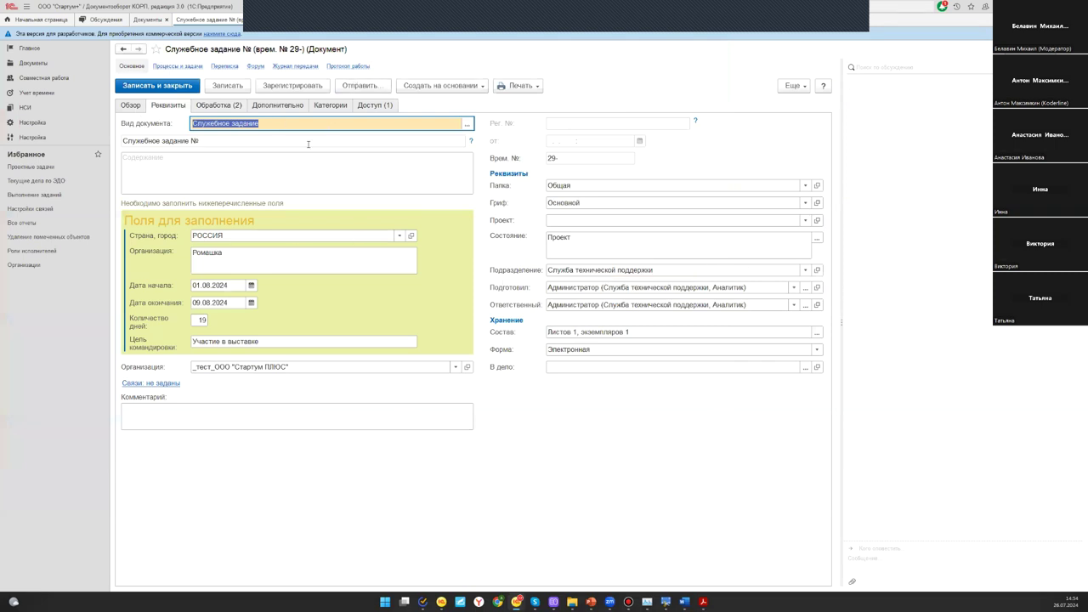
Create a document based on the assignment from the template "Приказ по кадровому составу - О направлении в командировку"
left_click(423, 88)
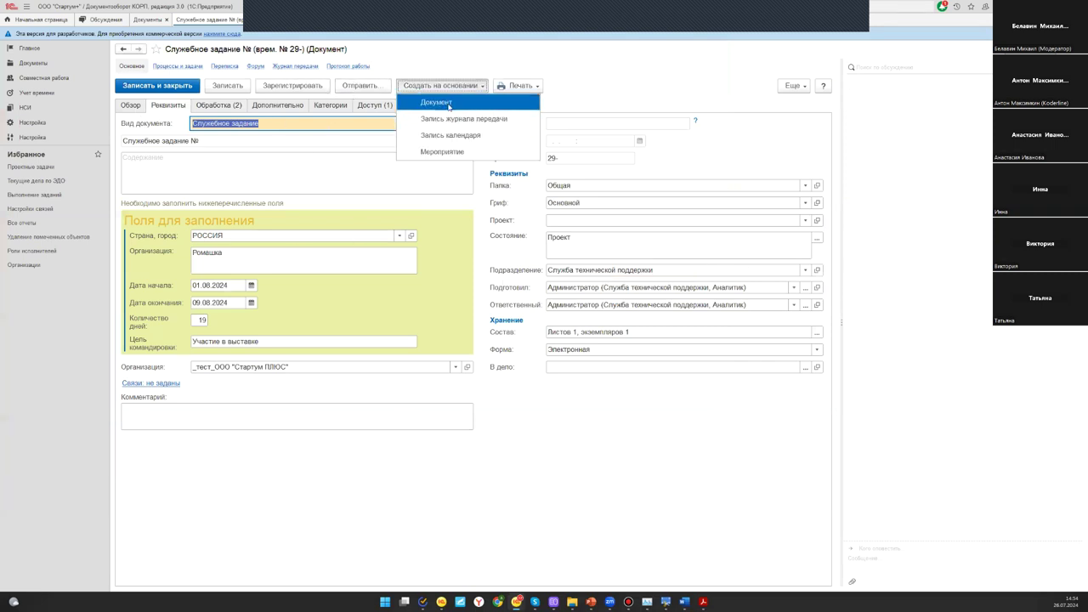
left_click(449, 106)
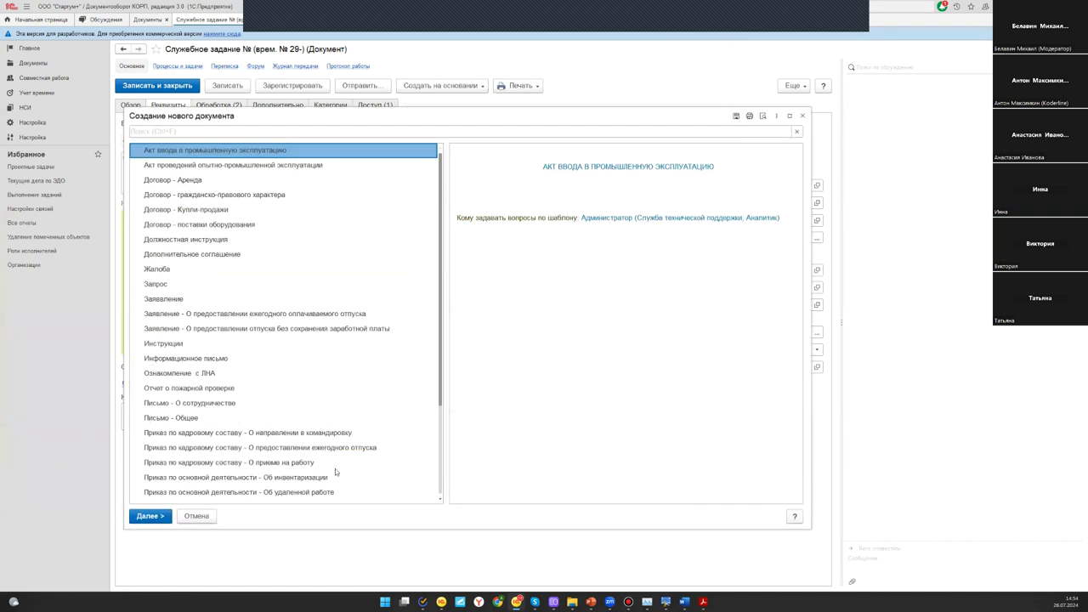
left_click(320, 434)
left_click(166, 520)
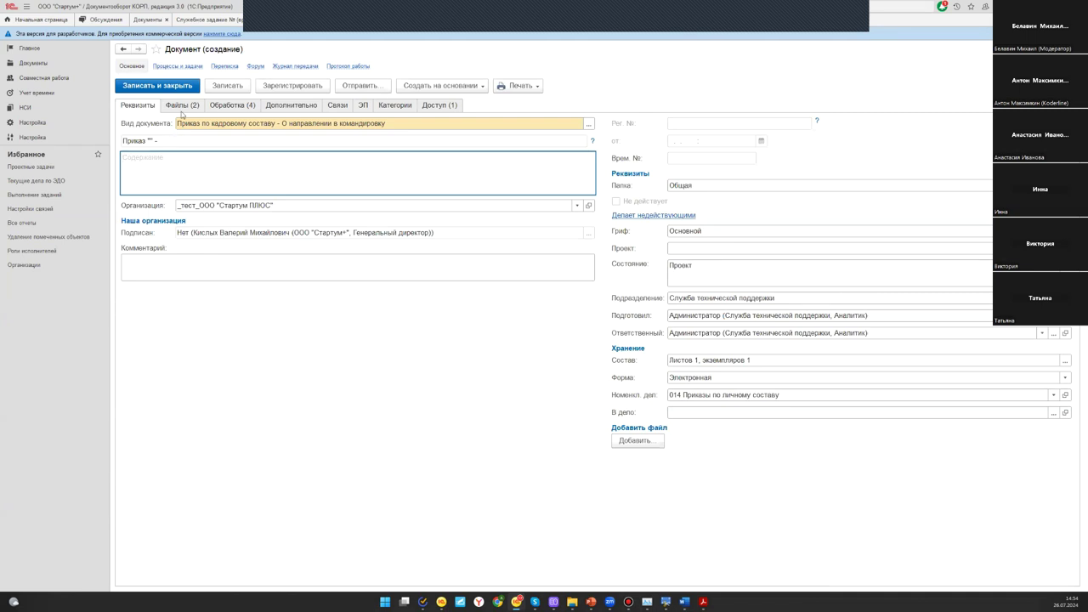
Check the new order's attached files, clear its department field and save the order
left_click(181, 109)
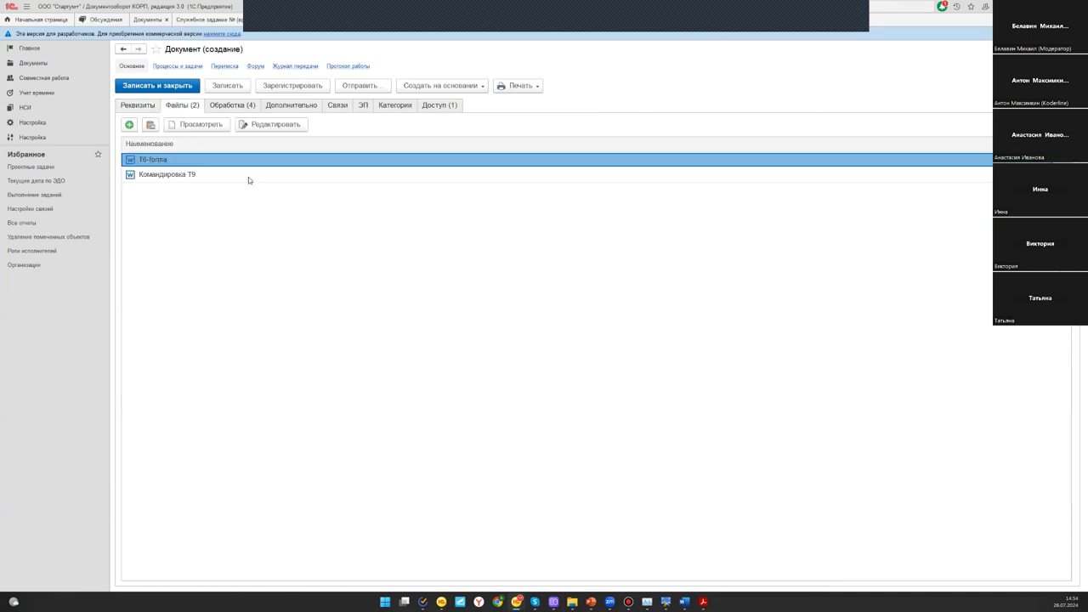
left_click(134, 104)
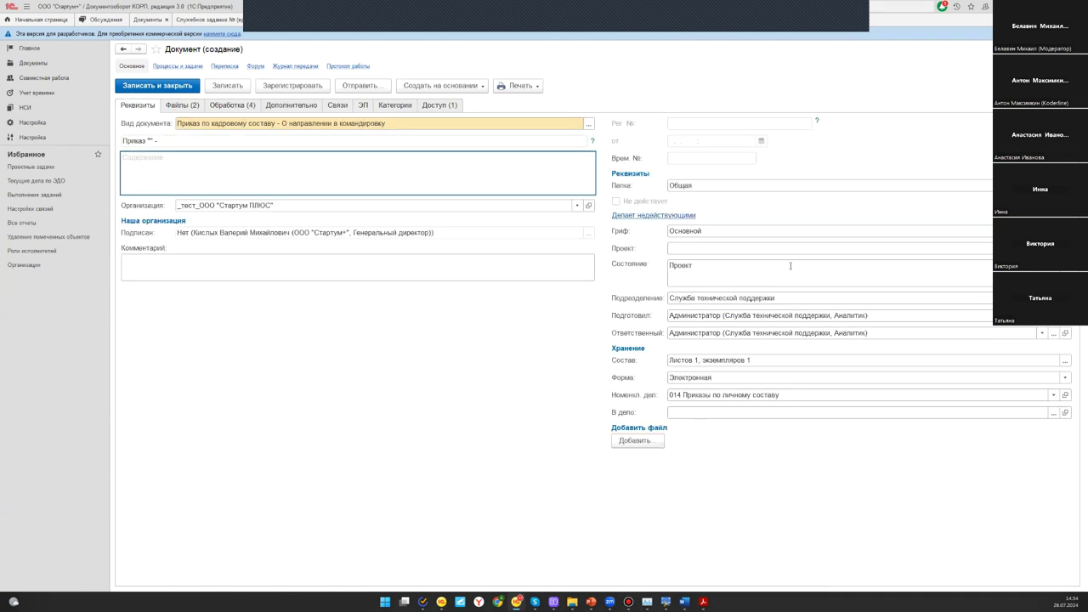
left_click(226, 85)
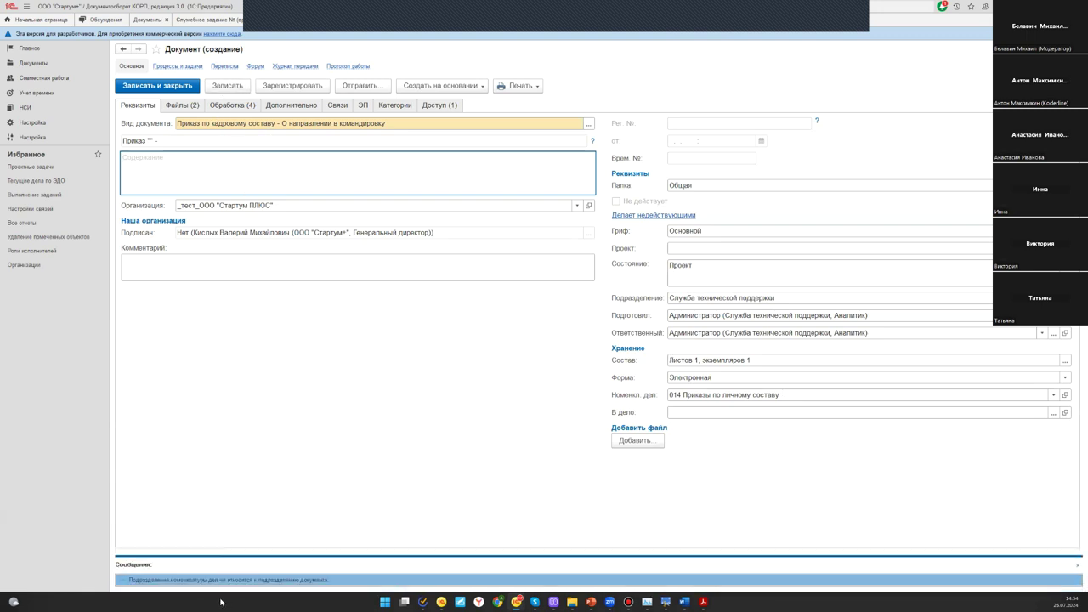
triple_click(776, 302)
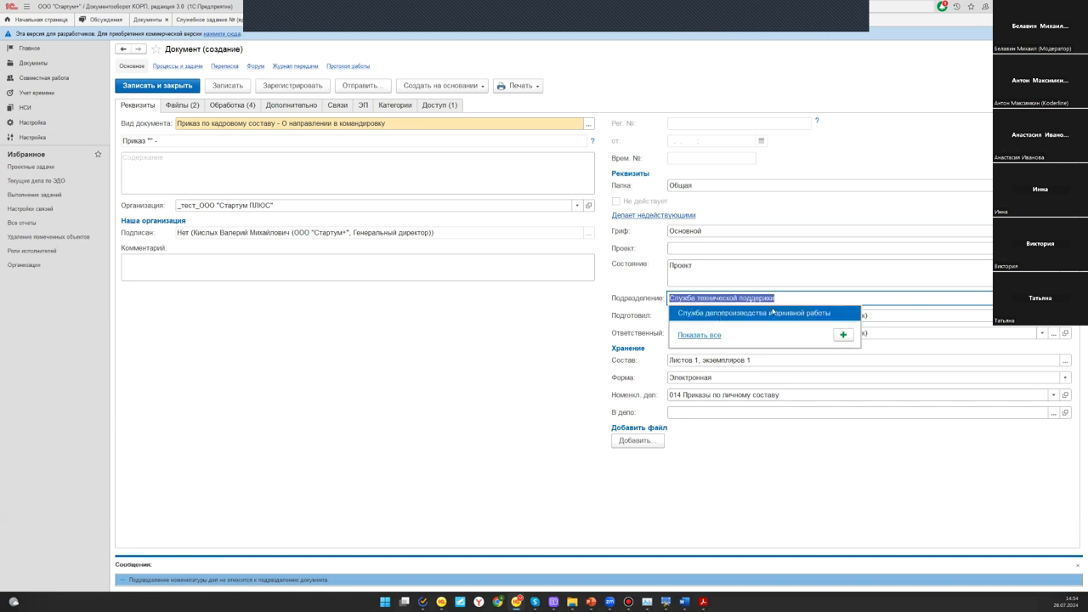
key("BackSpace")
left_click(235, 89)
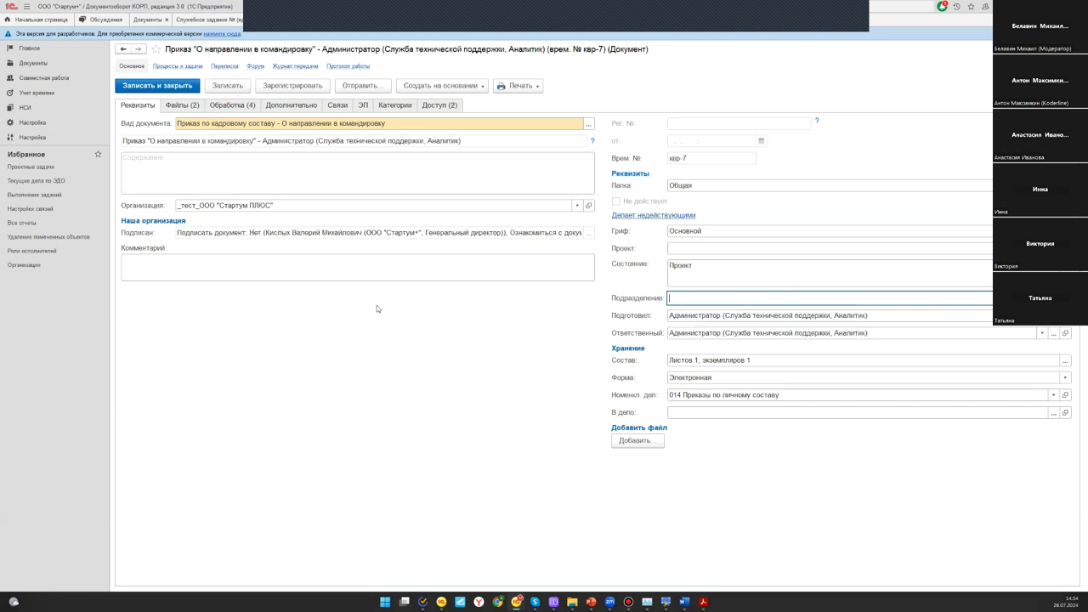
Check the saved order's files, clear its responsible person field and try to save the order
left_click(191, 108)
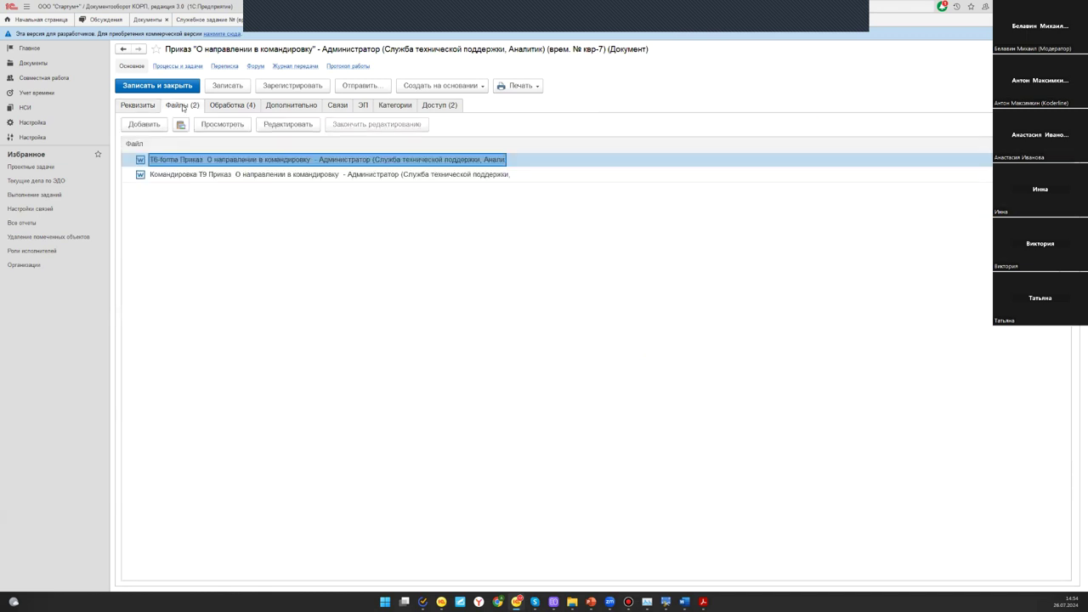
left_click(140, 107)
key("Tab")
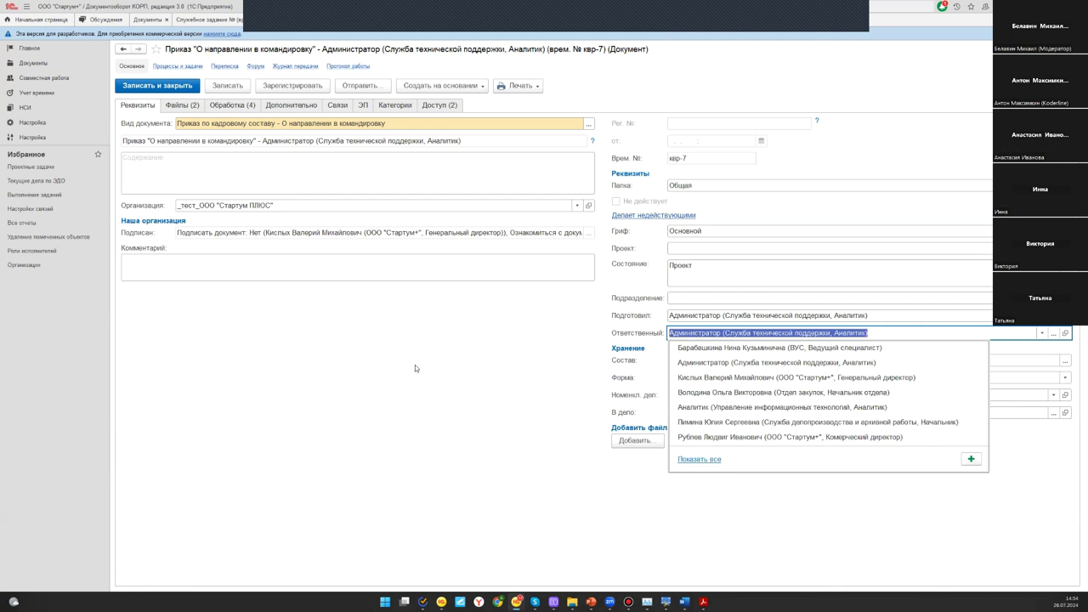
key("BackSpace")
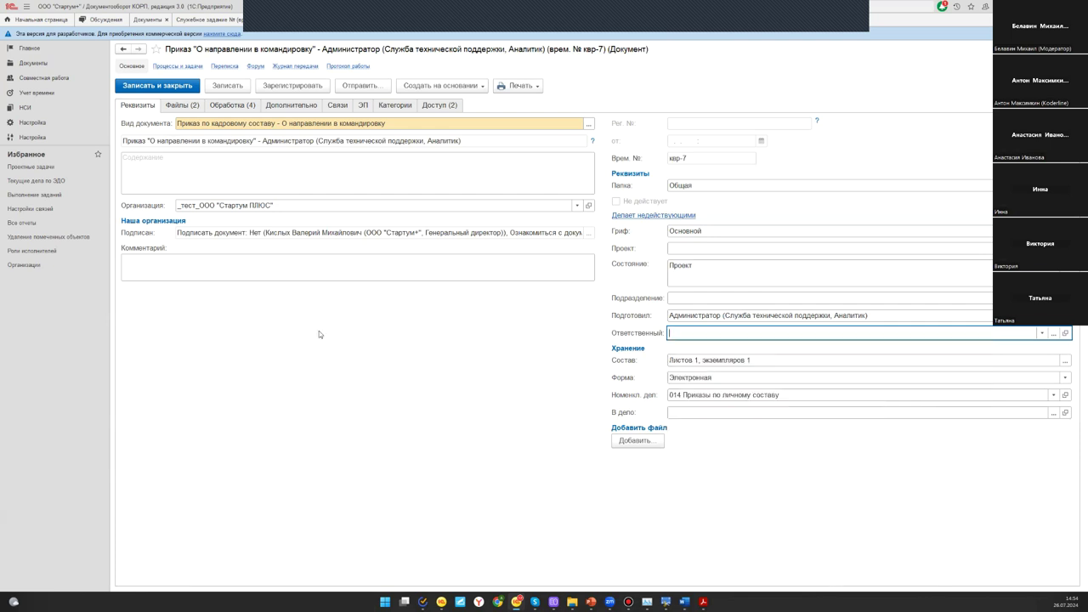
left_click(226, 84)
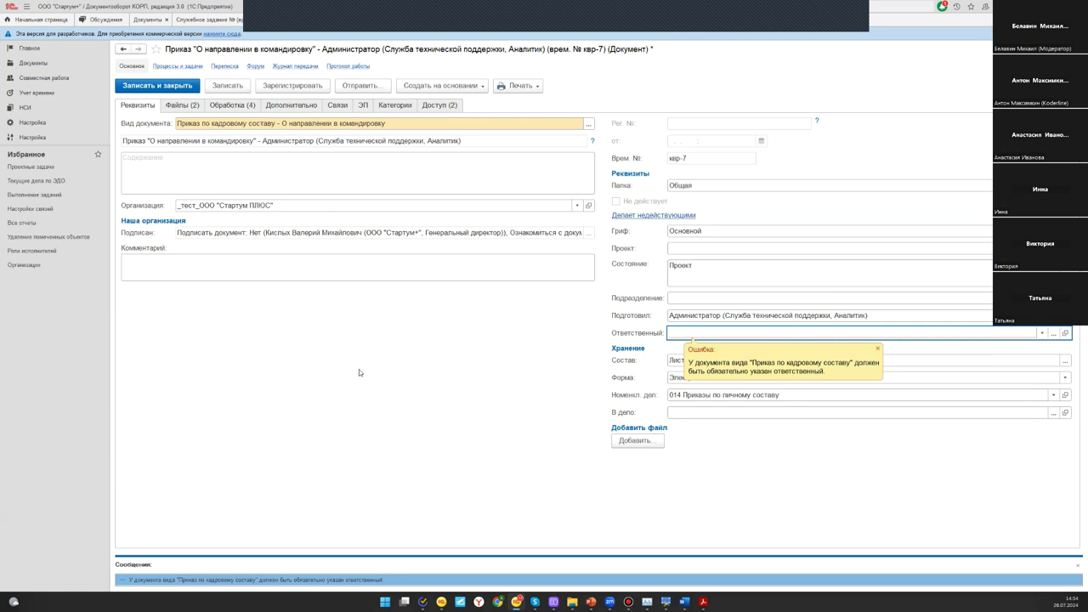
Set the order's responsible person to the administrator and check its nomenclature file and composition fields
left_click(1042, 333)
left_click(730, 362)
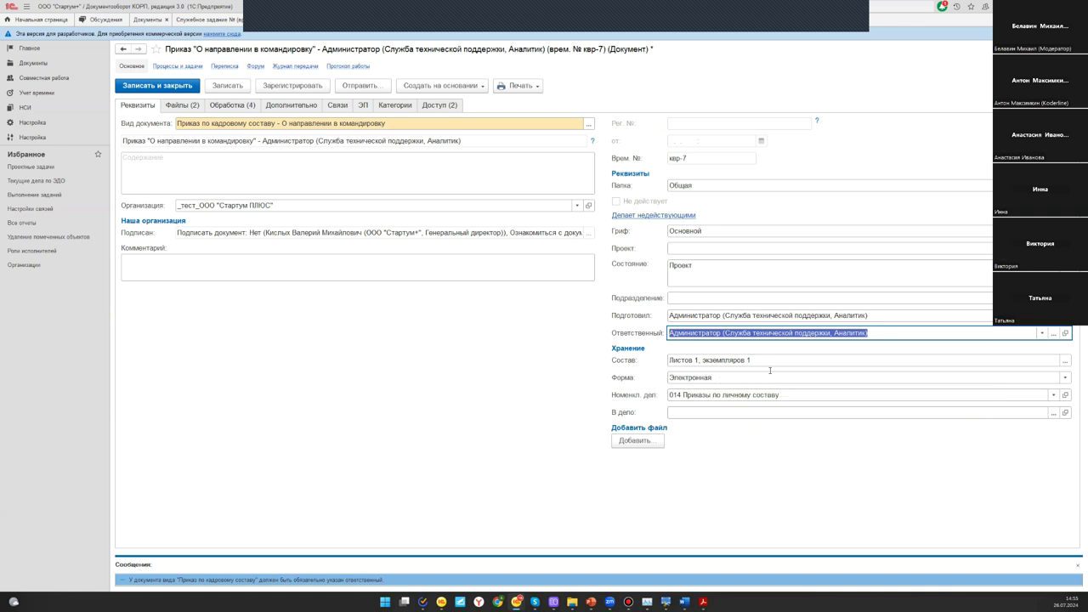
left_click(750, 393)
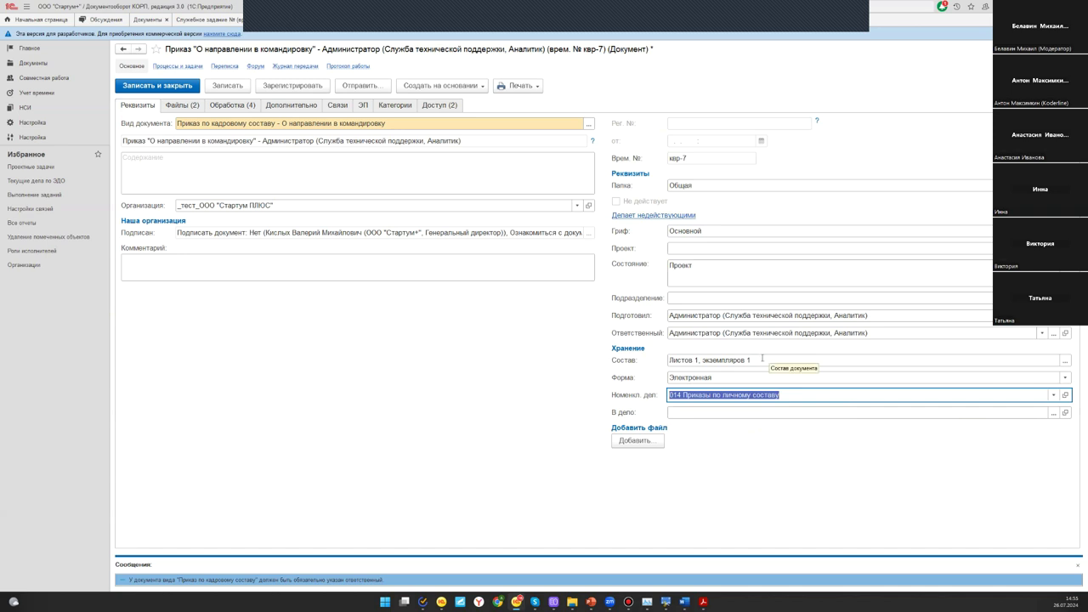
left_click(763, 359)
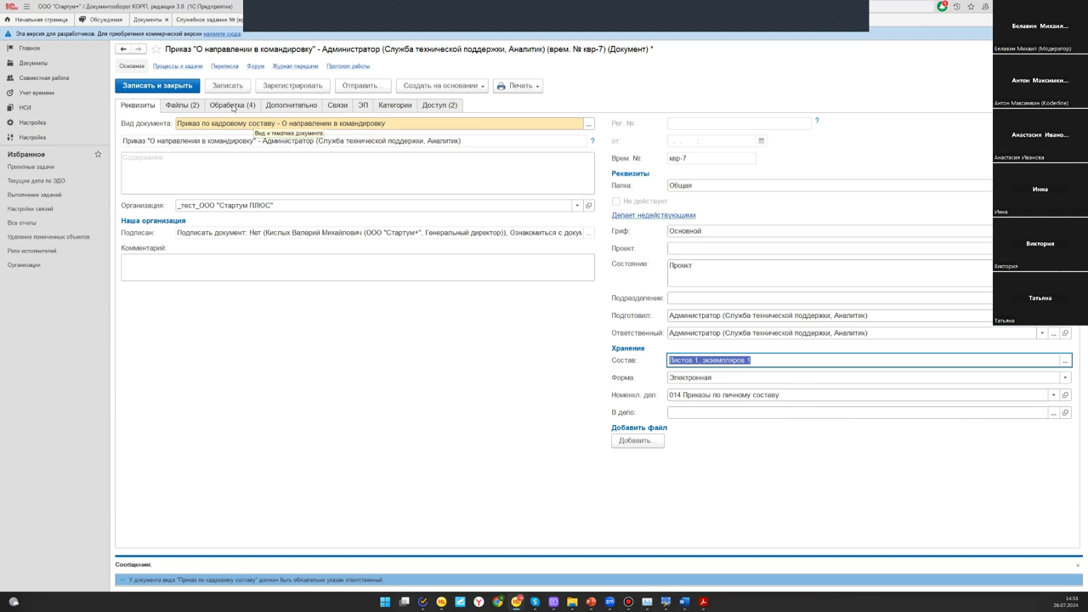
Review the order's processing actions from approval to "Произвести начисление выплаты", and close the open documents and the document list
left_click(233, 107)
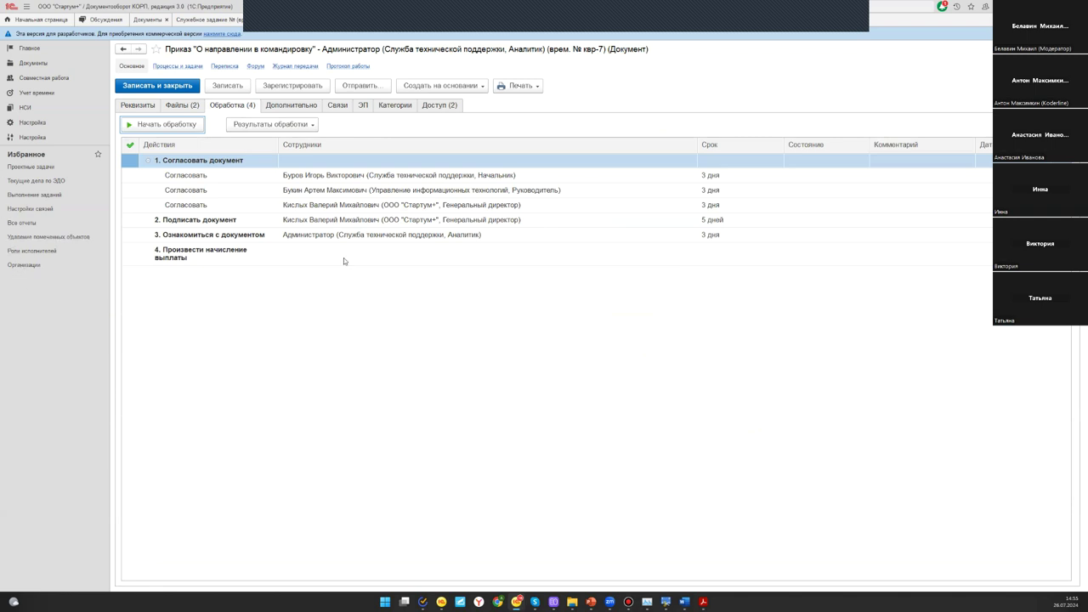
left_click(171, 256)
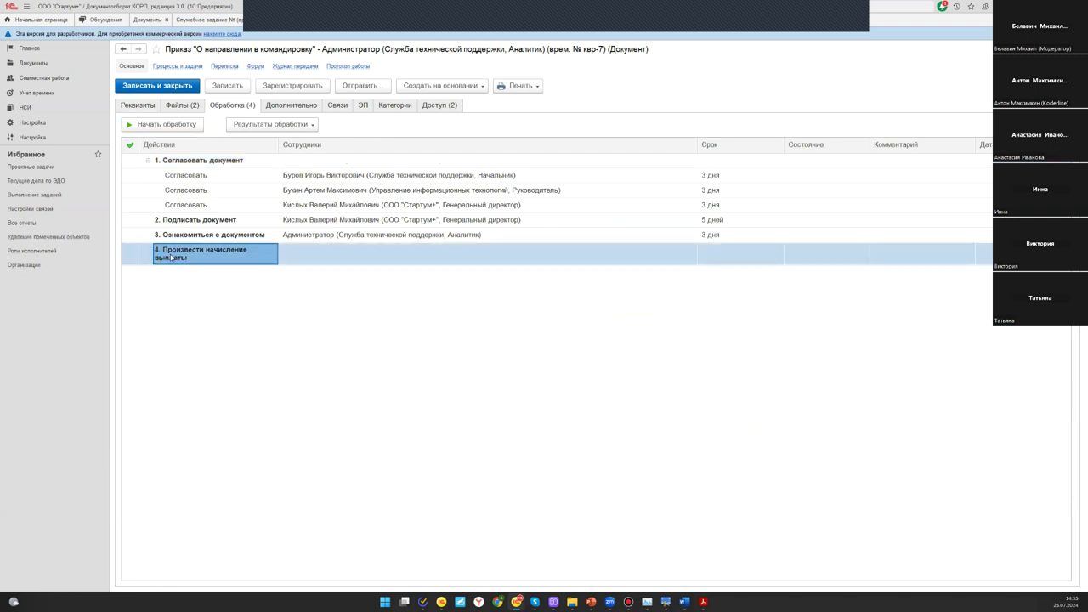
left_click(312, 236)
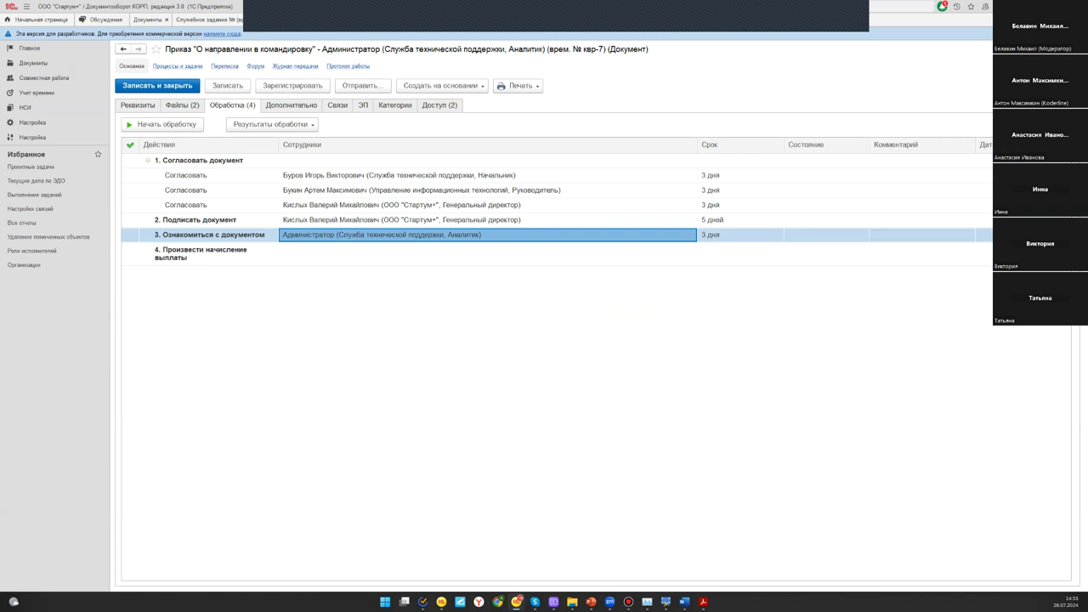
key("alt+Tab")
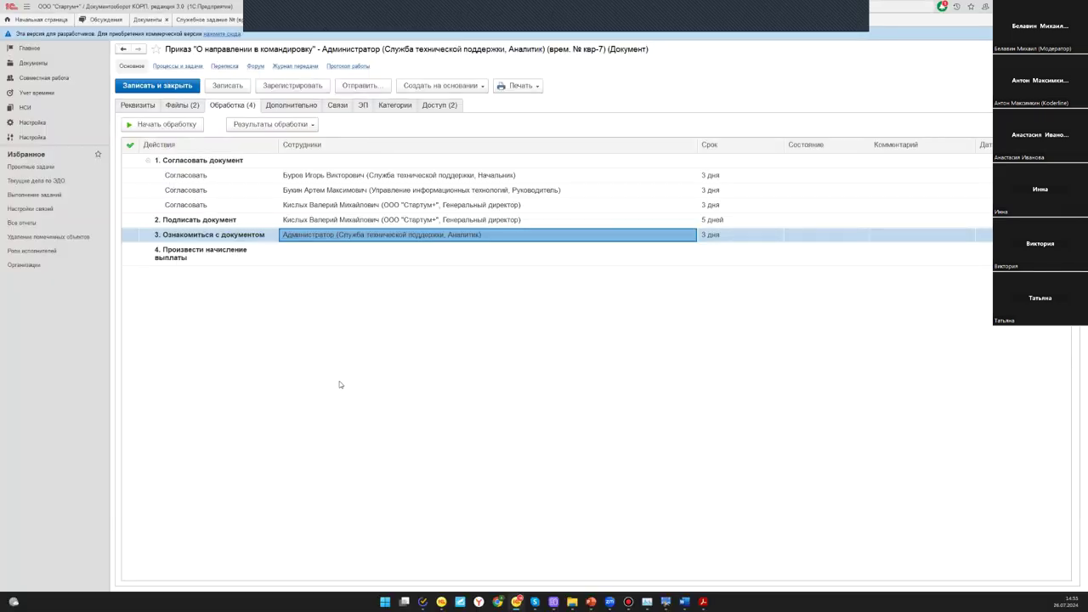
key("Escape")
key("Escape")
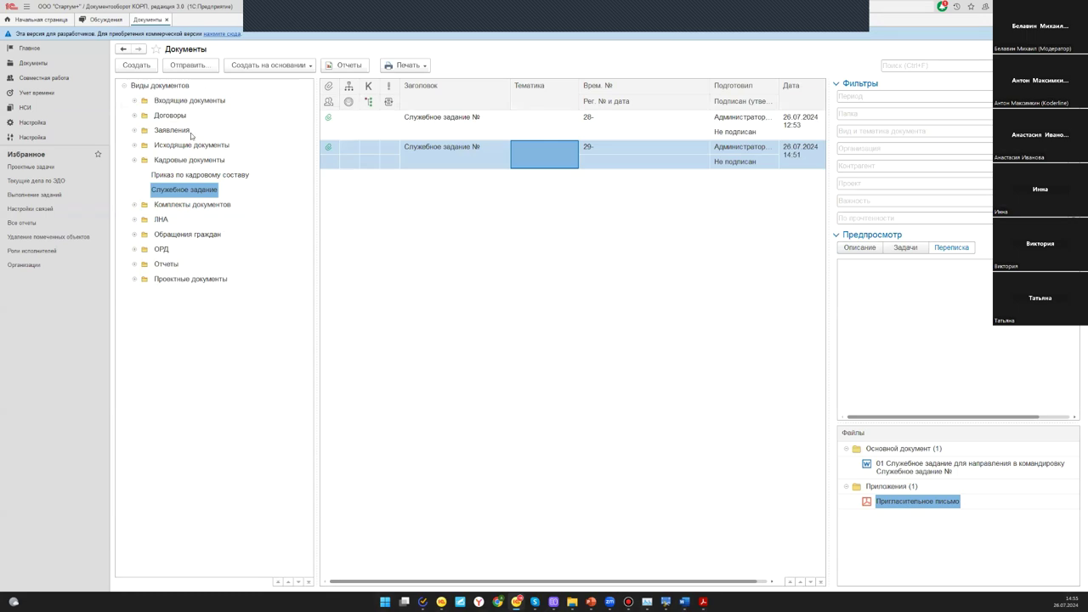
key("Escape")
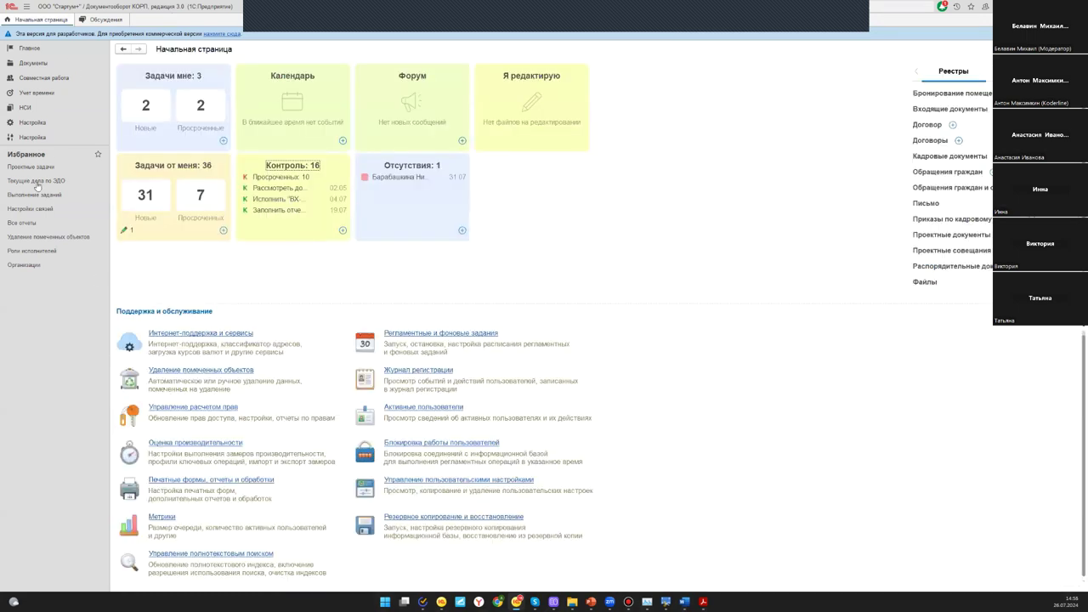
Create a new document from the "Должностная инструкция" template, starting from the ЛНА group in the document list
left_click(34, 63)
left_click(153, 59)
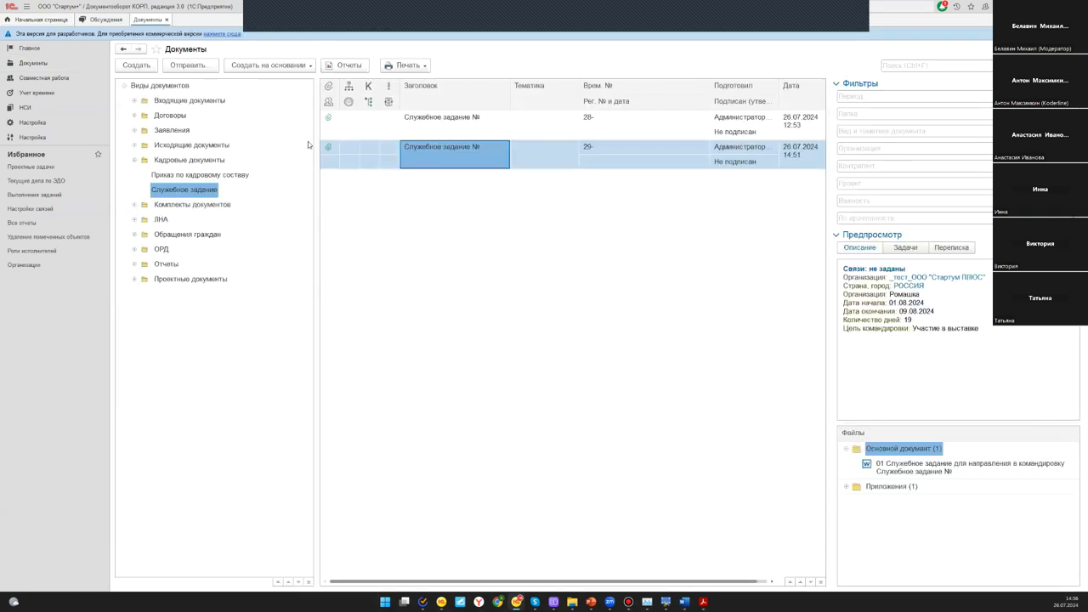
left_click(139, 220)
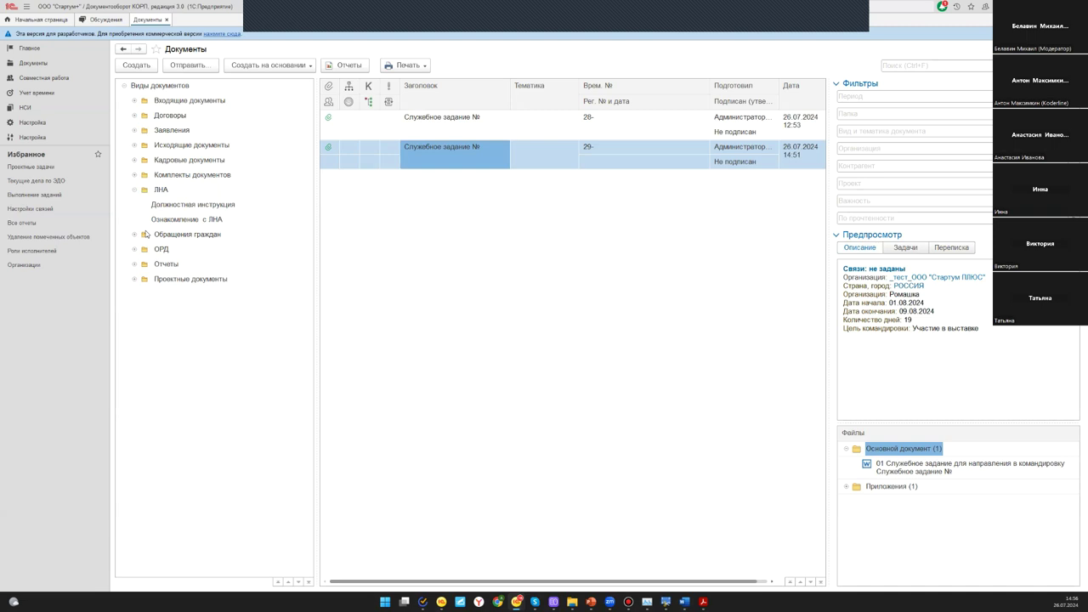
left_click(194, 206)
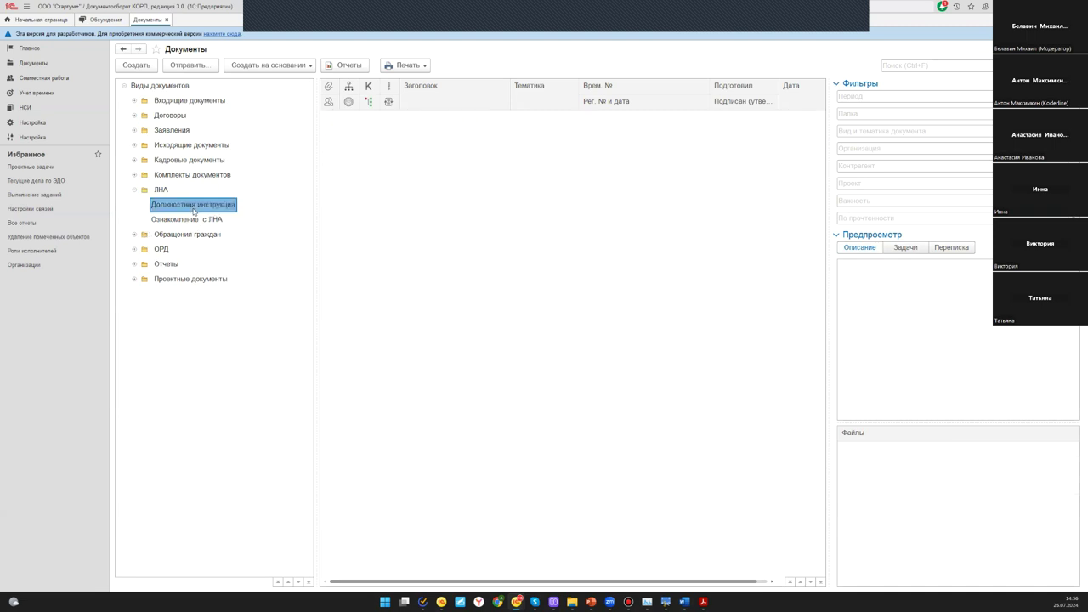
left_click(136, 65)
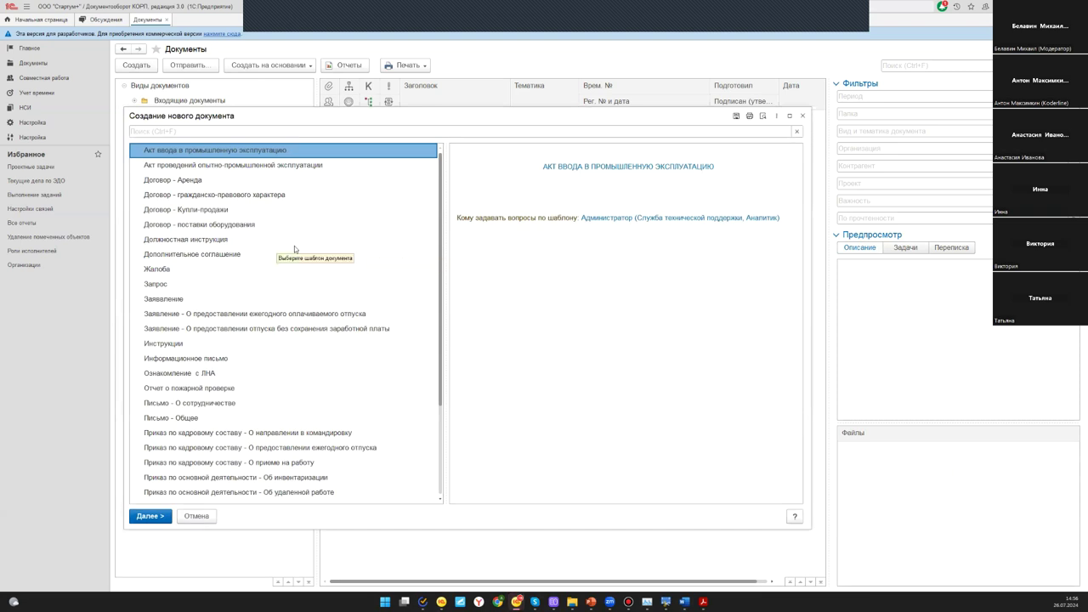
left_click(206, 243)
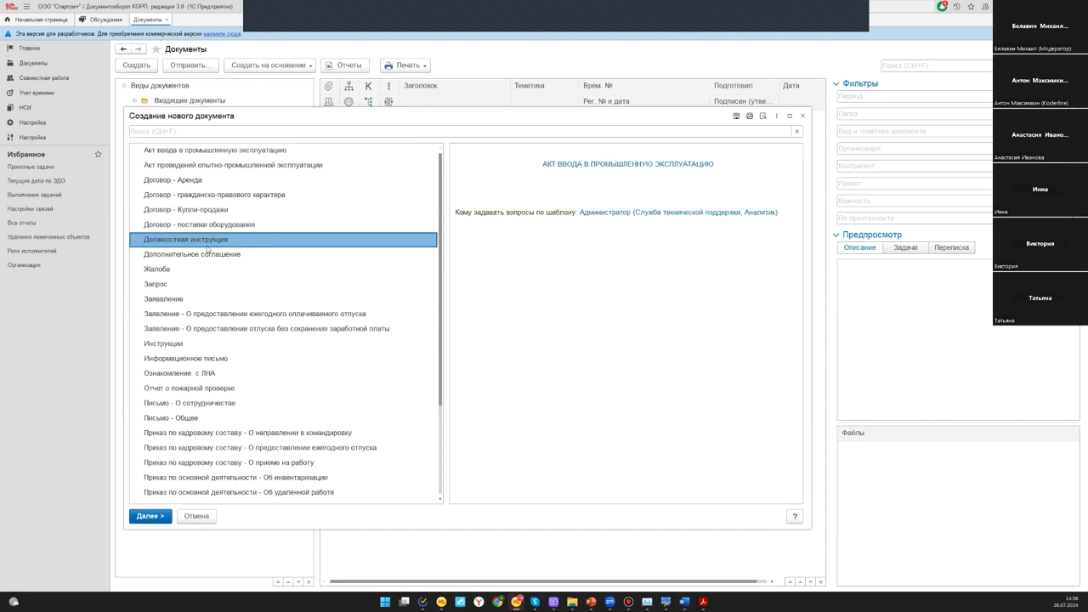
left_click(150, 515)
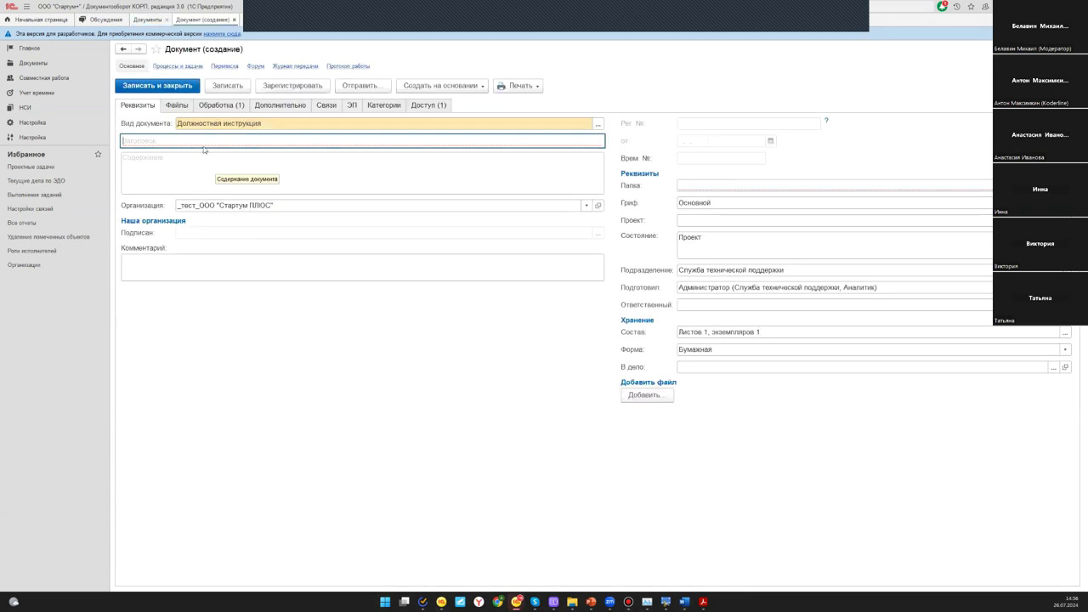
Title the job description "Должностная спец-та" and set its folder to "Общая"
type("долж")
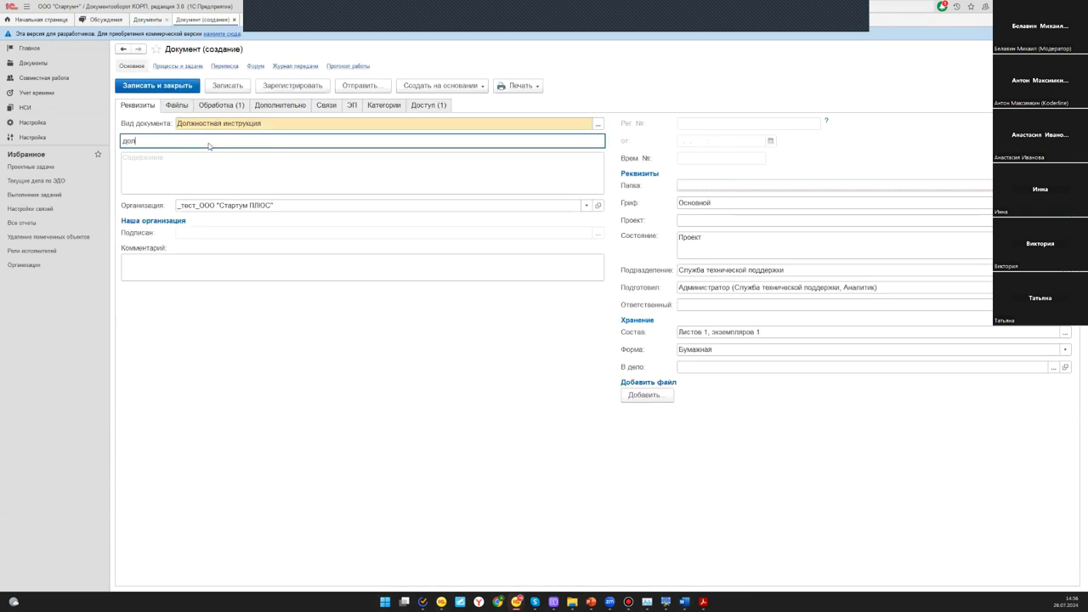
key("BackSpace")
key("BackSpace")
key("BackSpace")
key("BackSpace")
type("Должноастная спец-та")
left_click(671, 396)
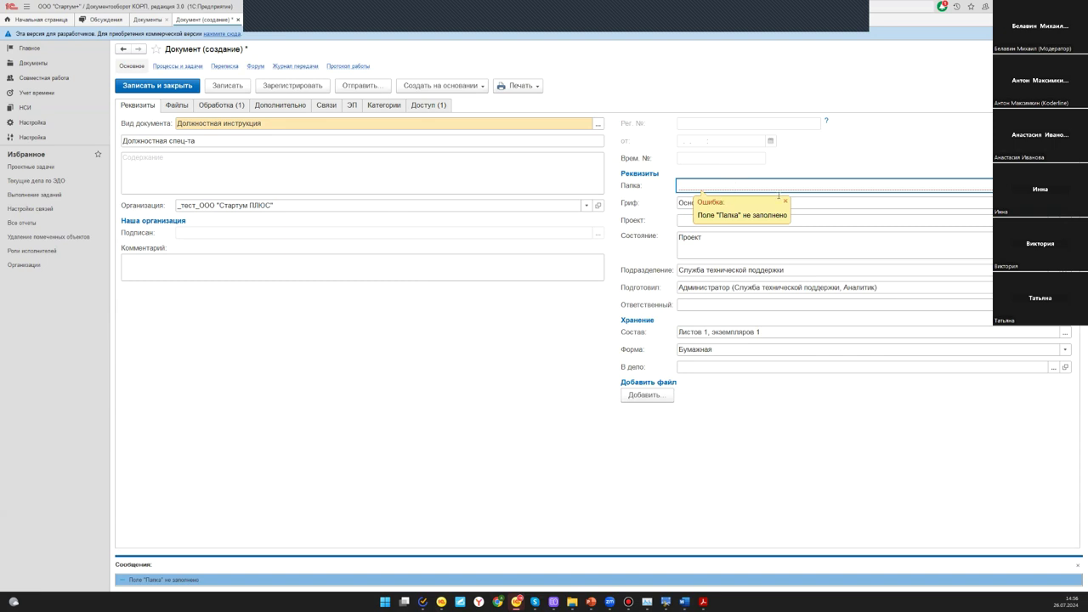
left_click(748, 185)
left_click(770, 199)
Attach the Word file "должностная инструкция начальника отдела кадров" to the document, loading it from the ЛНА folder on disk
left_click(627, 397)
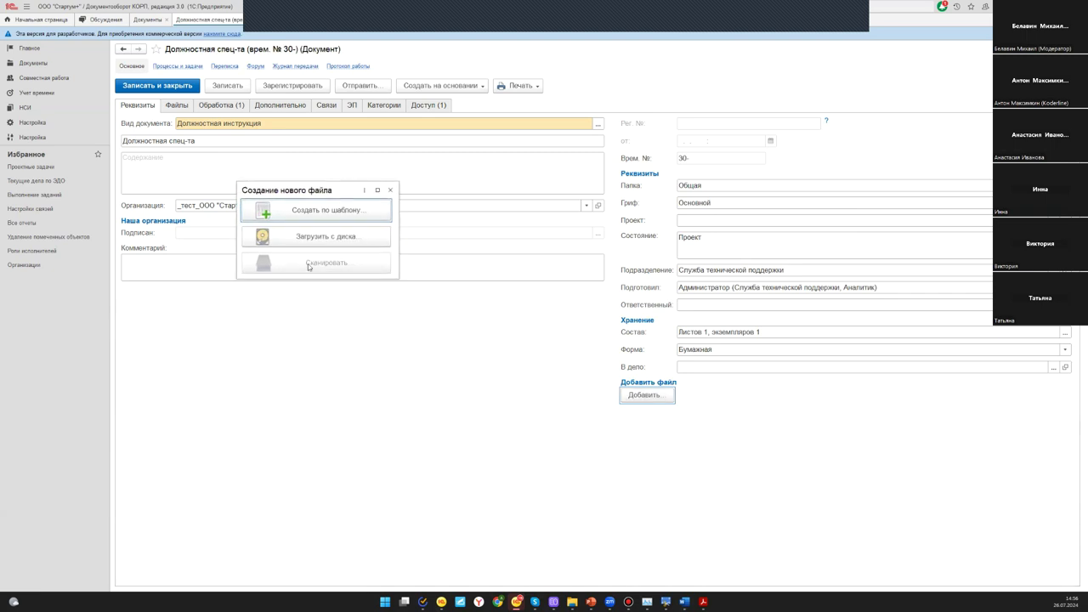
left_click(304, 241)
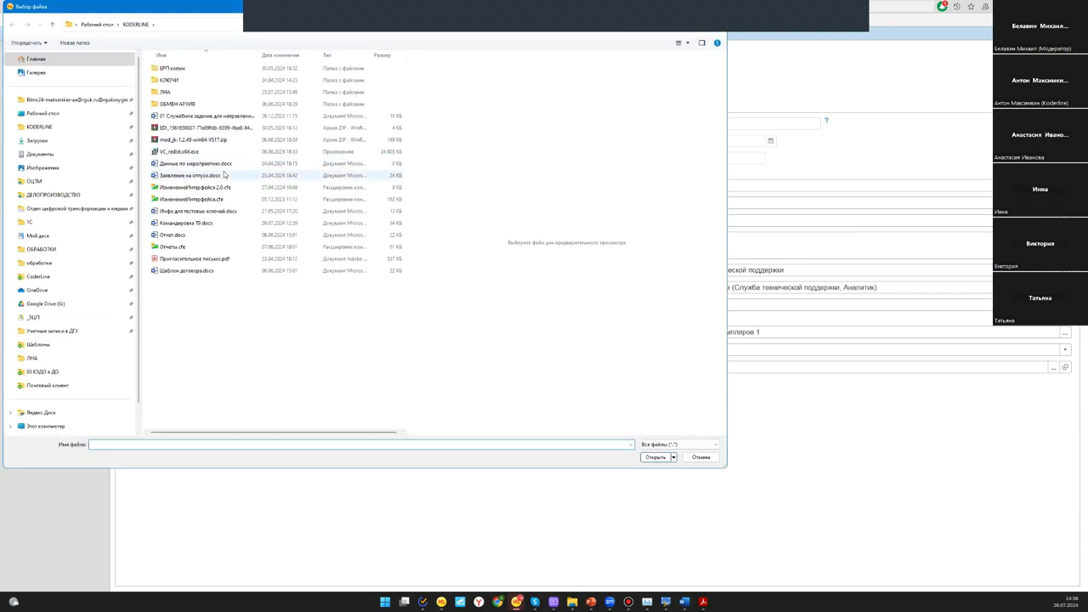
double_click(216, 92)
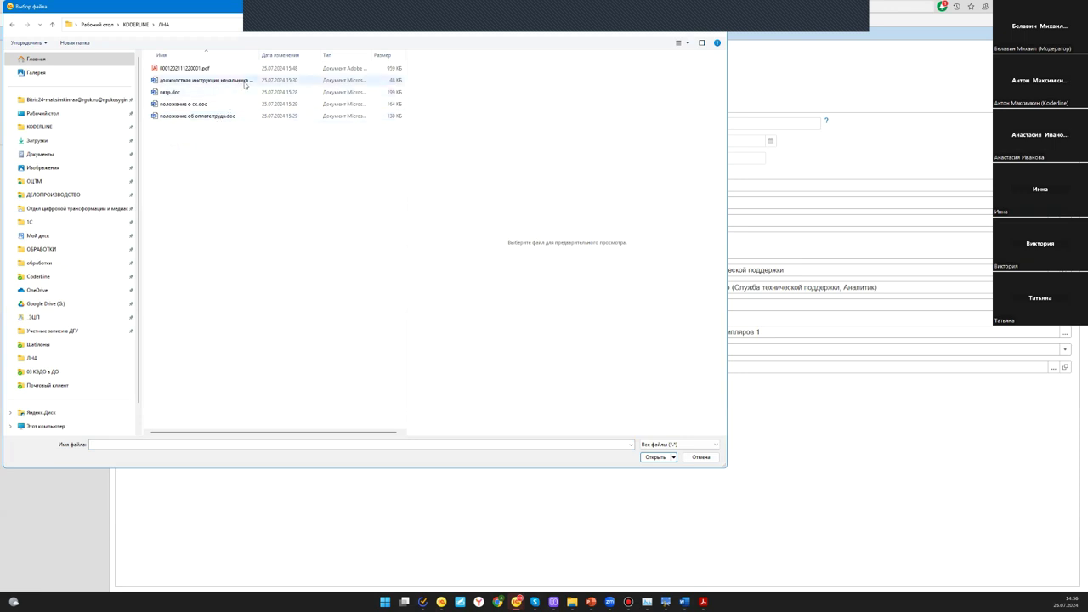
left_click(245, 83)
key("Return")
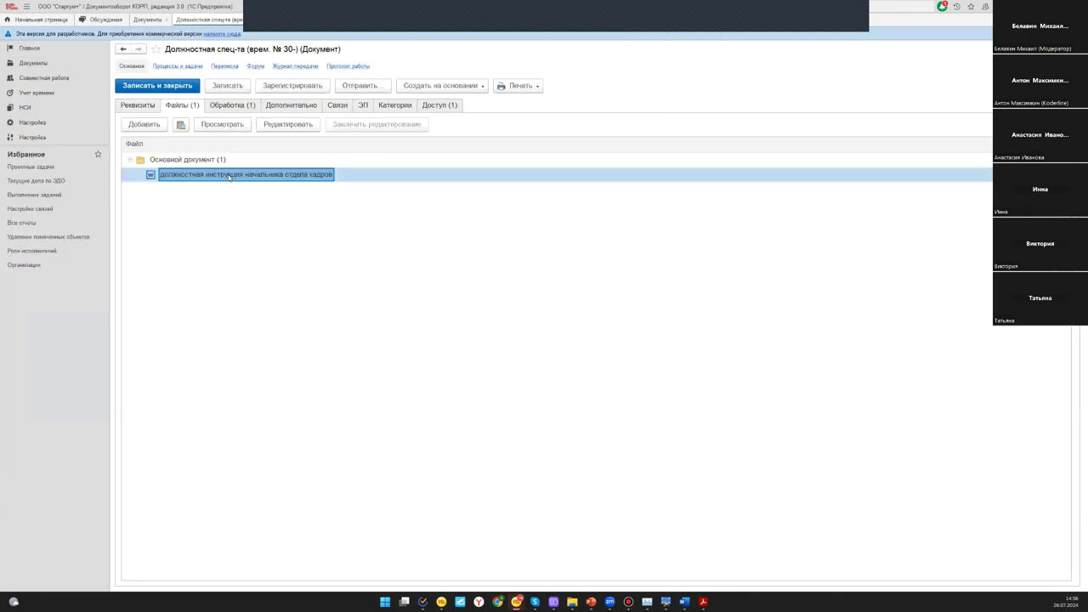
Check the document's processing actions and set the commercial director as the responsible person
left_click(234, 109)
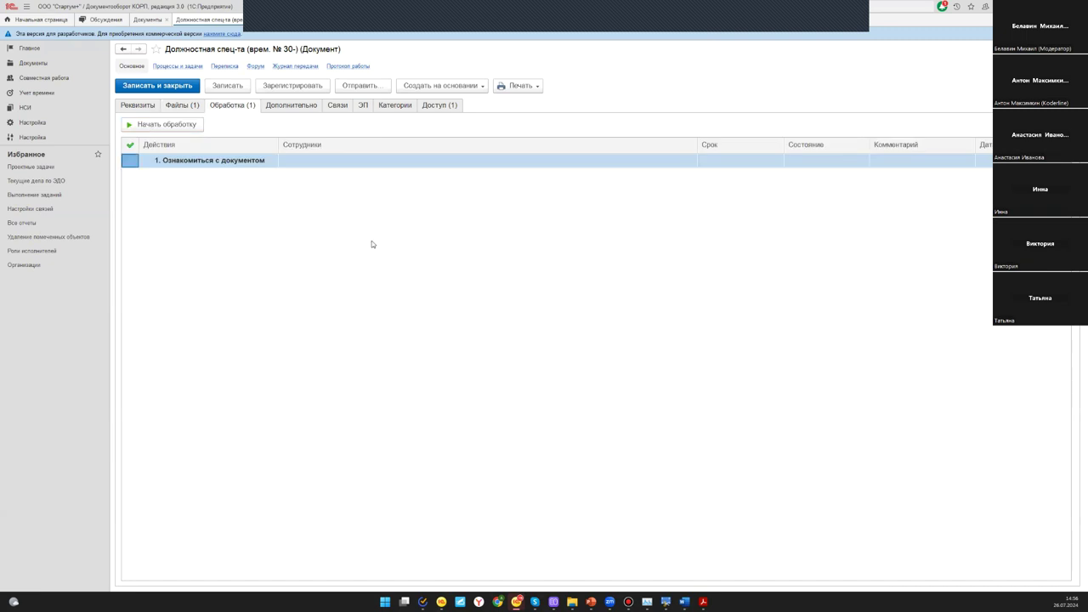
left_click(166, 124)
left_click(138, 106)
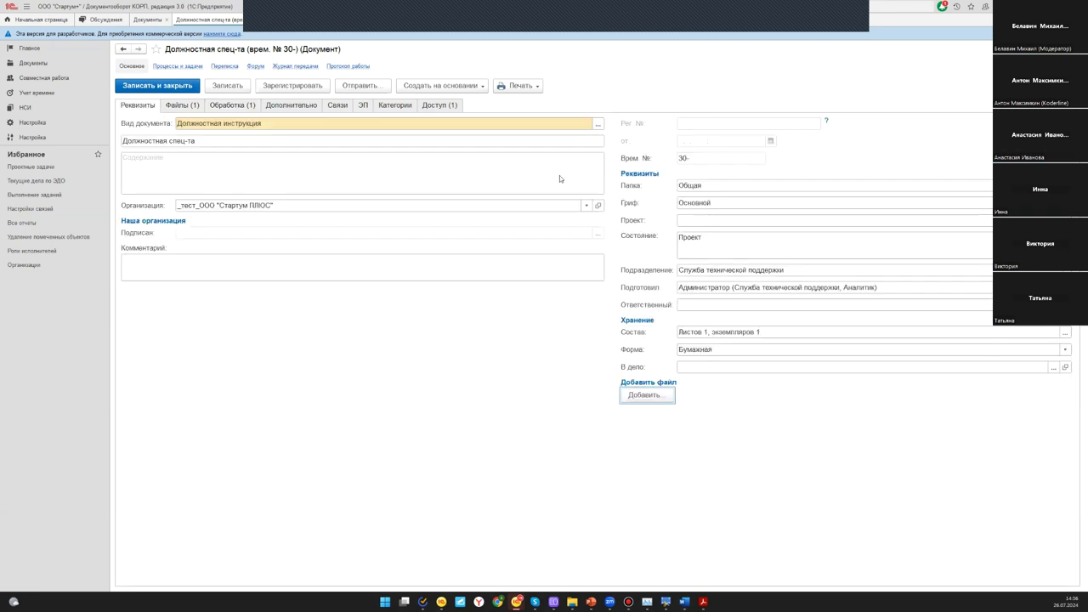
left_click(785, 304)
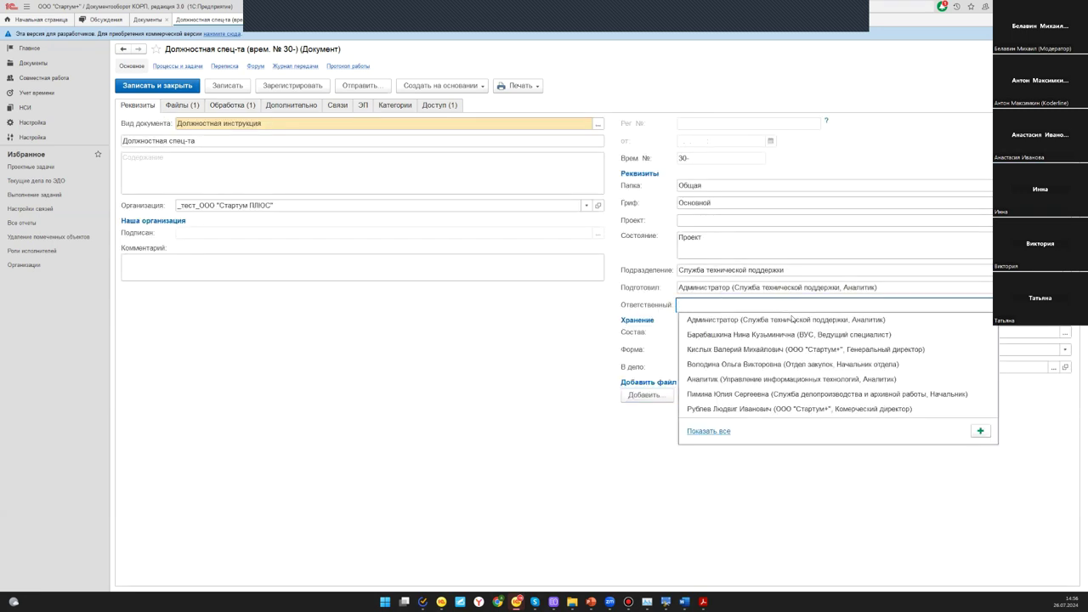
left_click(761, 413)
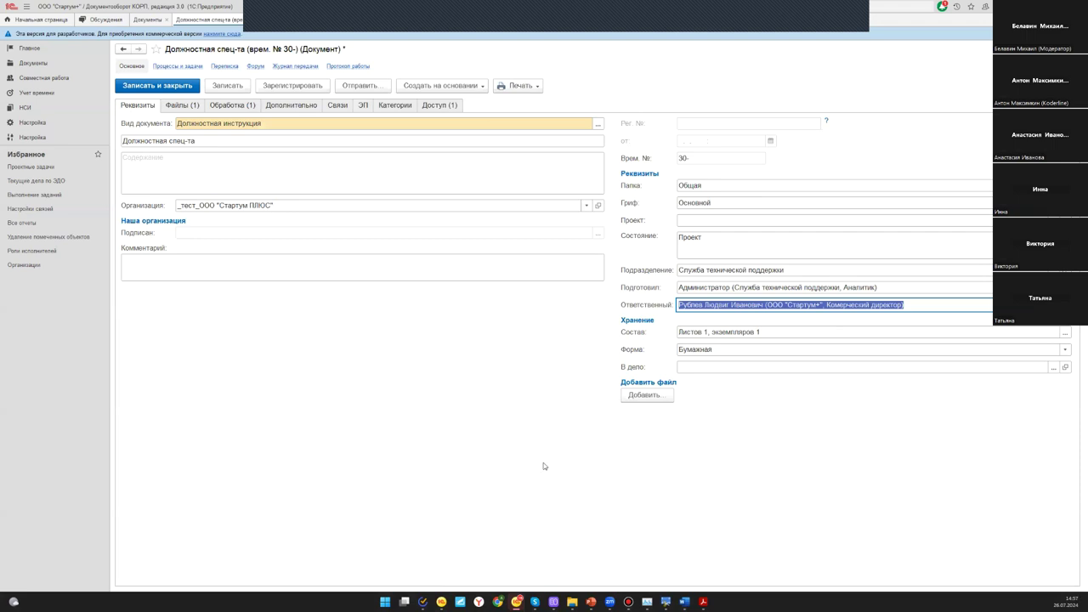
Refill the "Ознакомиться с документом" action with the commercial director as its employee, and start processing
left_click(224, 106)
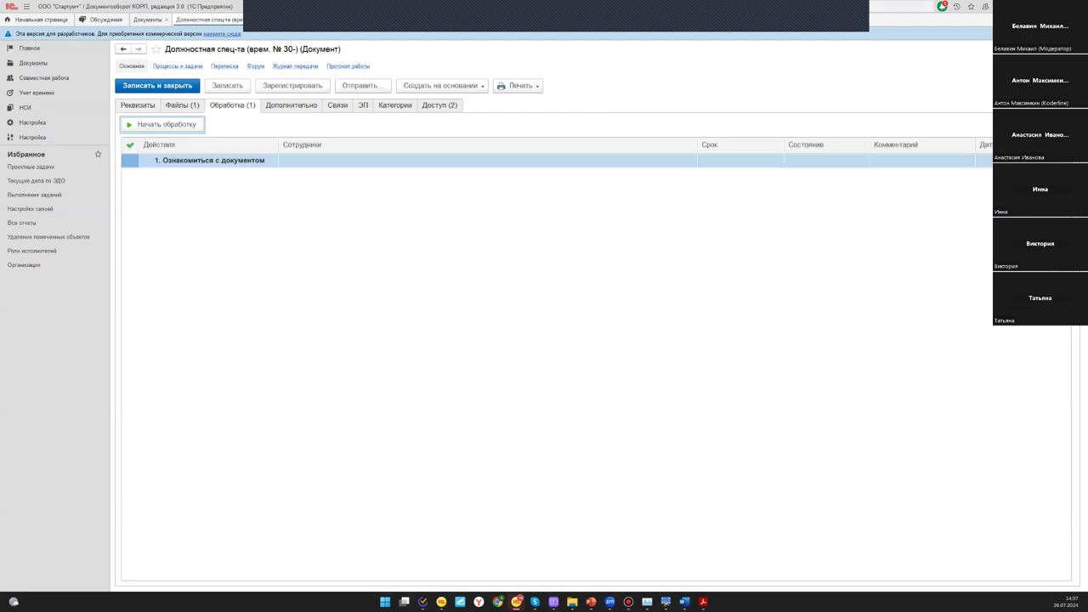
left_click(1054, 124)
left_click(664, 209)
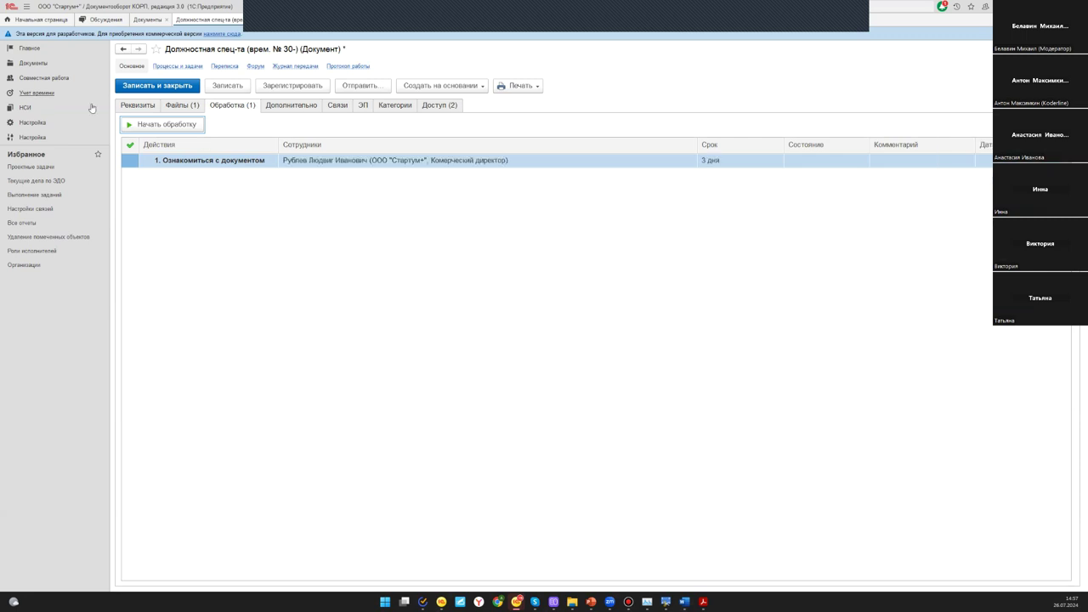
left_click(132, 127)
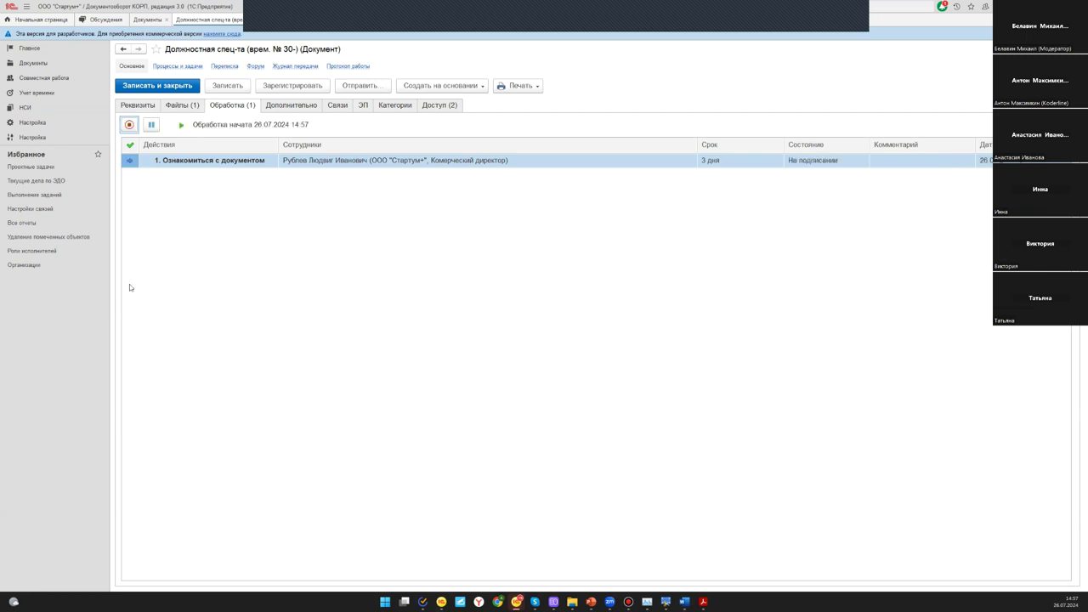
Open the commercial director's task from the processing action to check its signing type, and close it
left_click(286, 161)
double_click(285, 160)
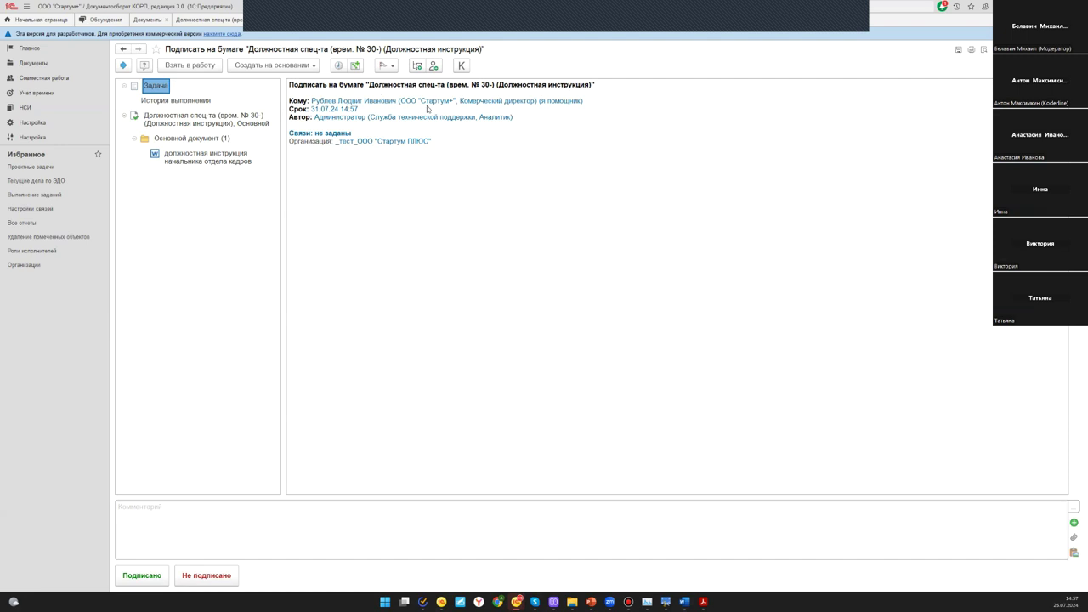
key("Escape")
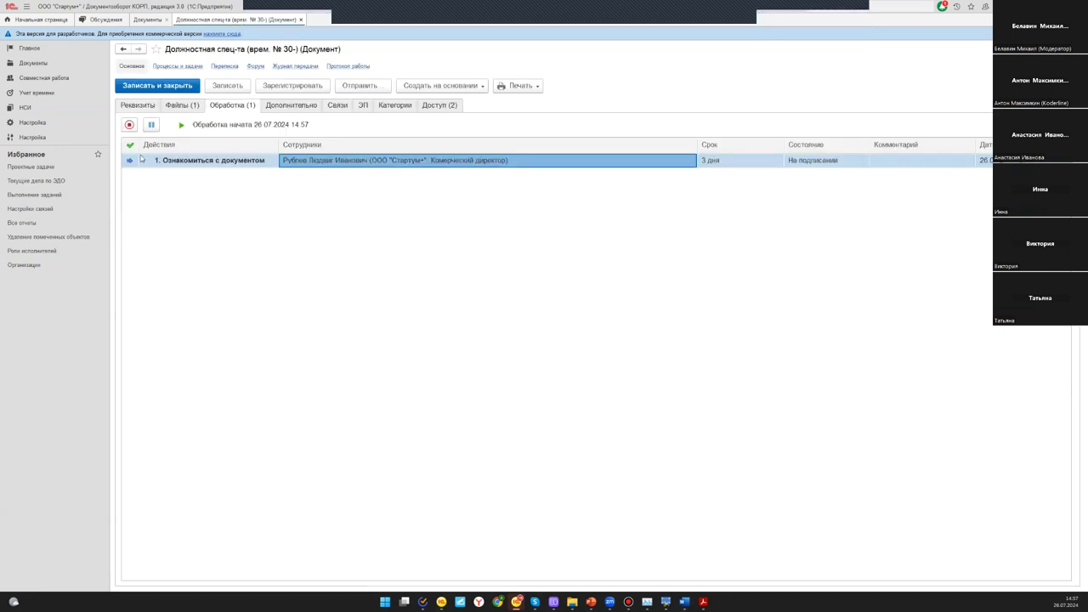
Set the document's form to "Электронная" and save it, accepting the change to a field that affects processing
left_click(139, 104)
left_click(782, 337)
left_click(780, 349)
left_click(777, 378)
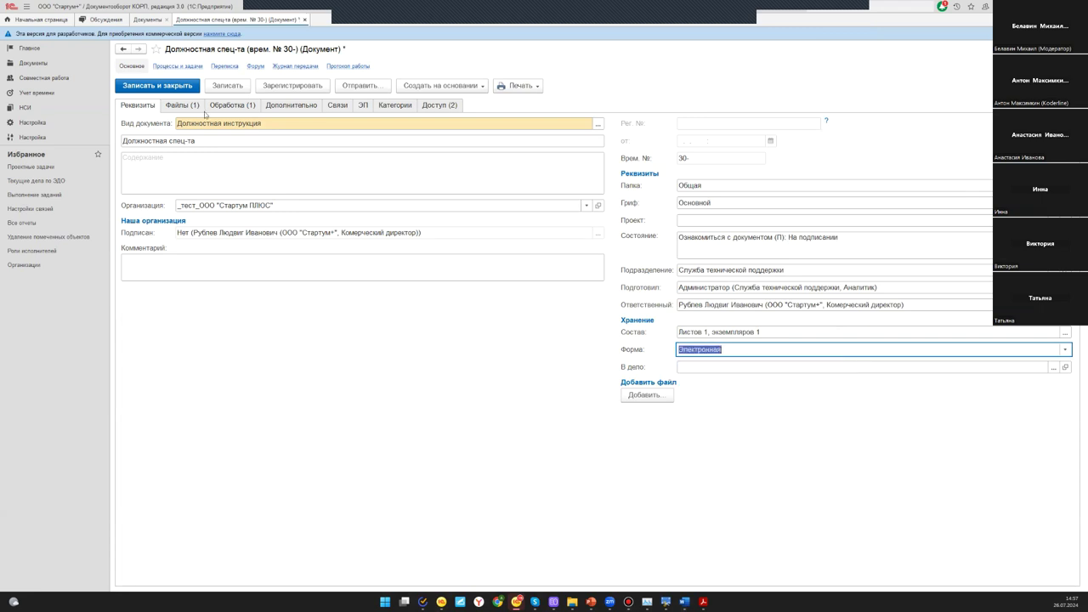
left_click(232, 105)
left_click(233, 88)
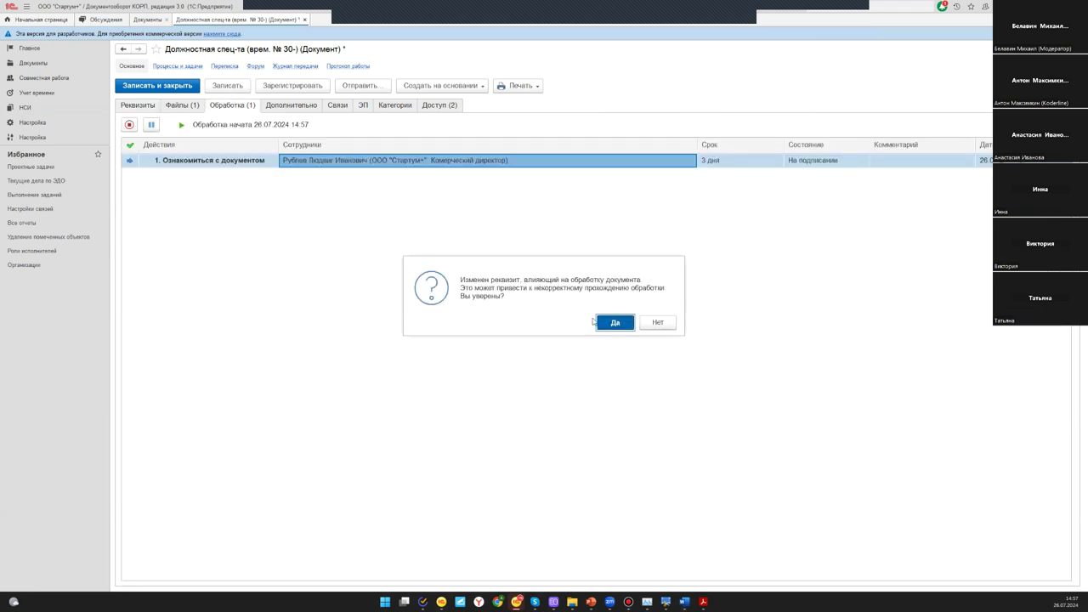
left_click(611, 321)
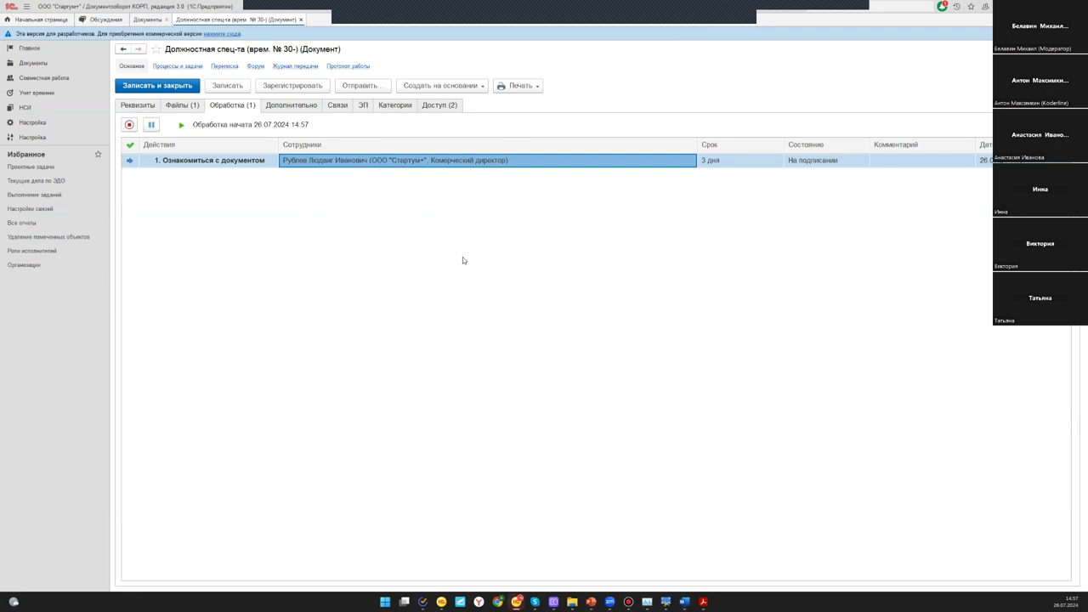
Reopen the commercial director's task and examine the signature type stated in its heading
double_click(361, 158)
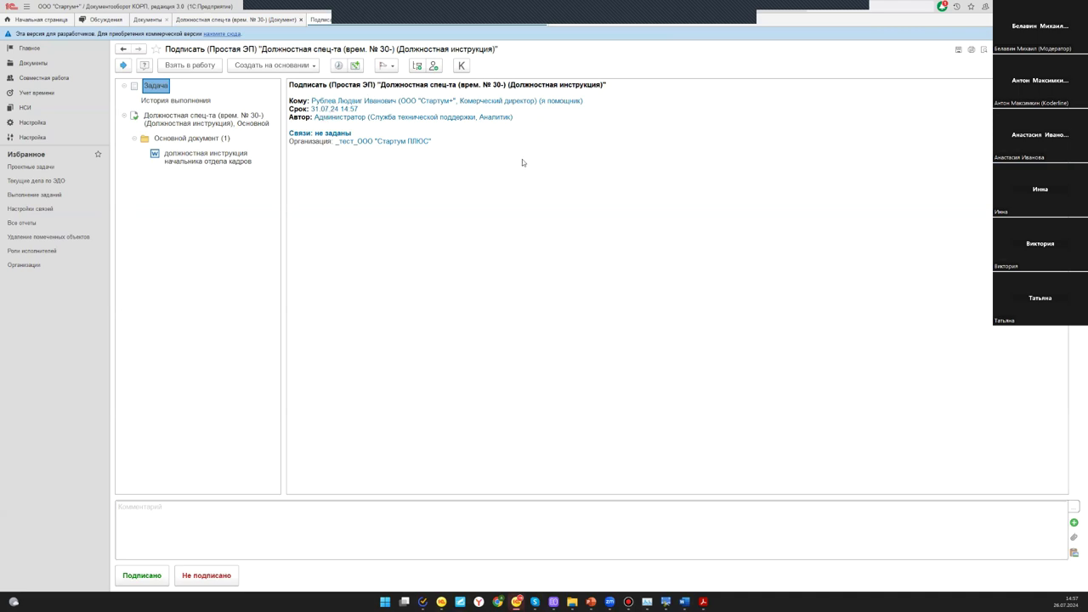
left_click_drag(290, 85, 708, 85)
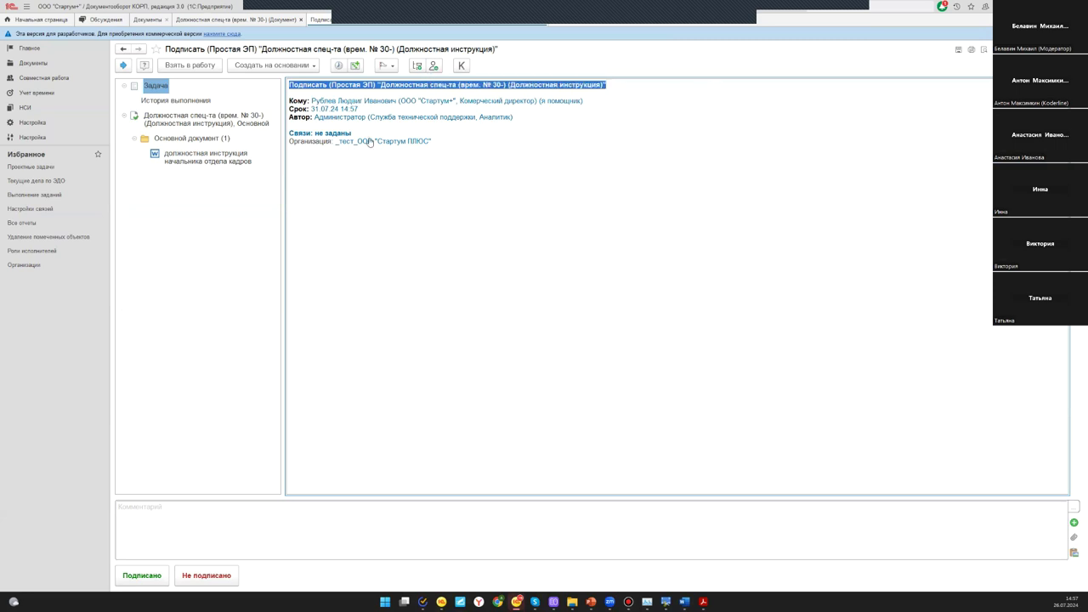
Read through the attached job description file within the commercial director's signing task
left_click(523, 132)
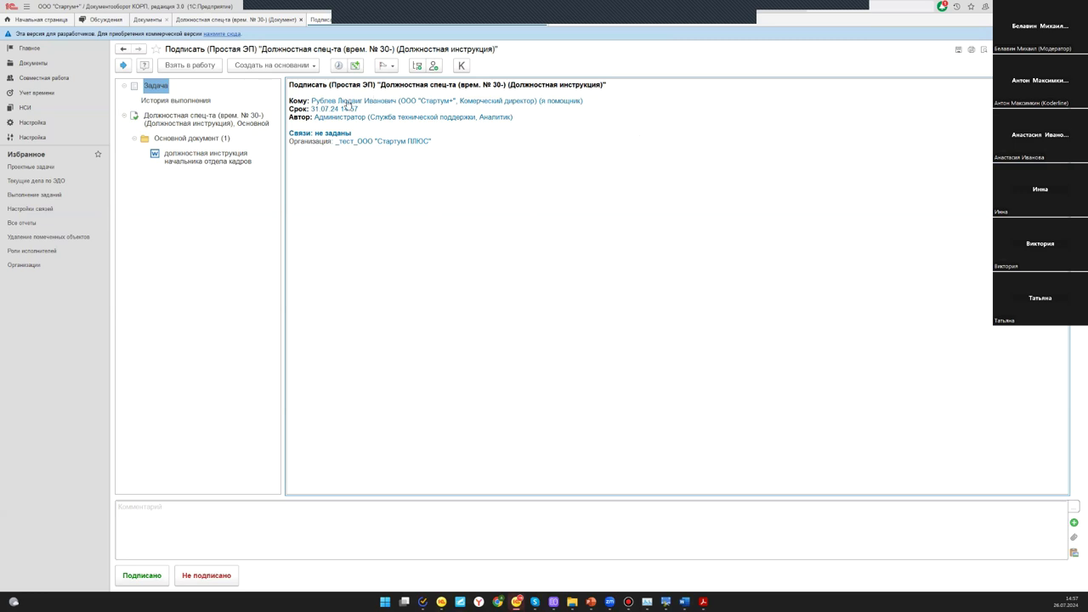
left_click(199, 154)
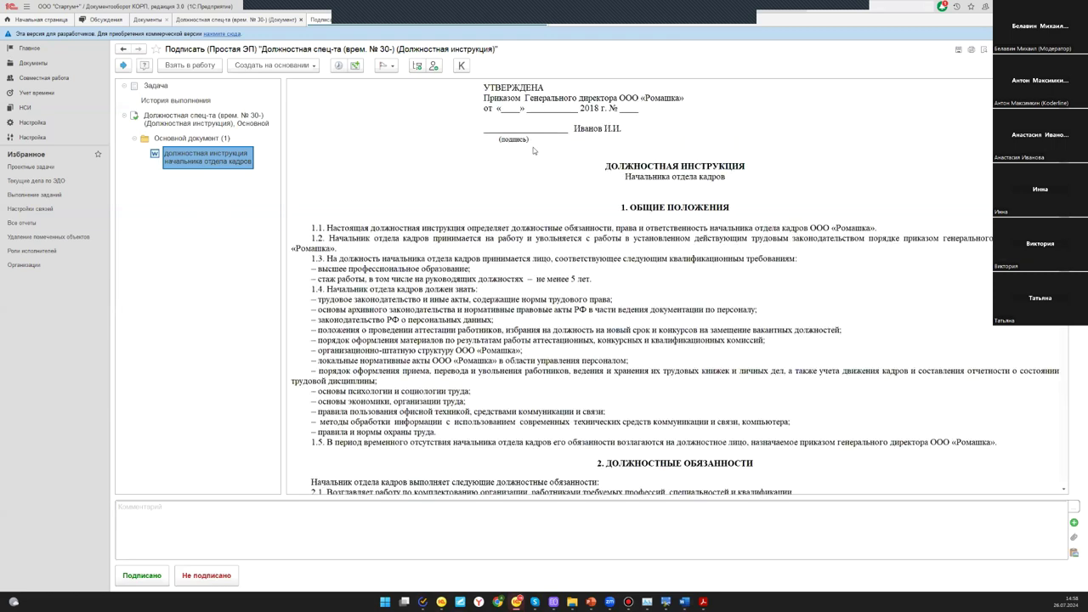
scroll(563, 175, "down", 8)
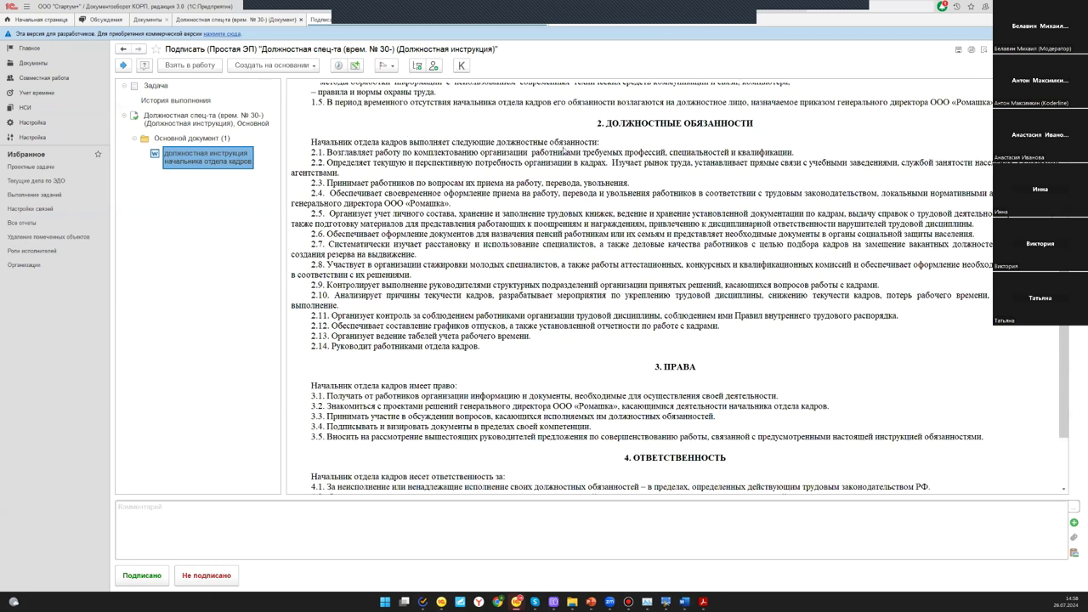
scroll(564, 149, "down", 3)
scroll(568, 143, "up", 10)
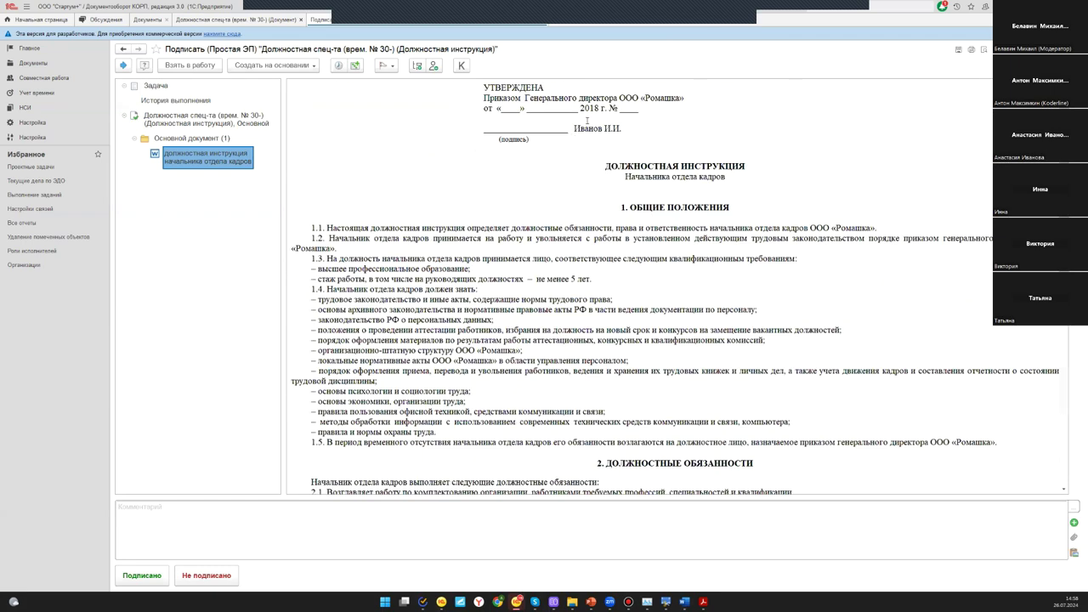
scroll(587, 120, "down", 10)
Try to mark the job description as signed, and close its open document card to release it for signing
left_click(136, 576)
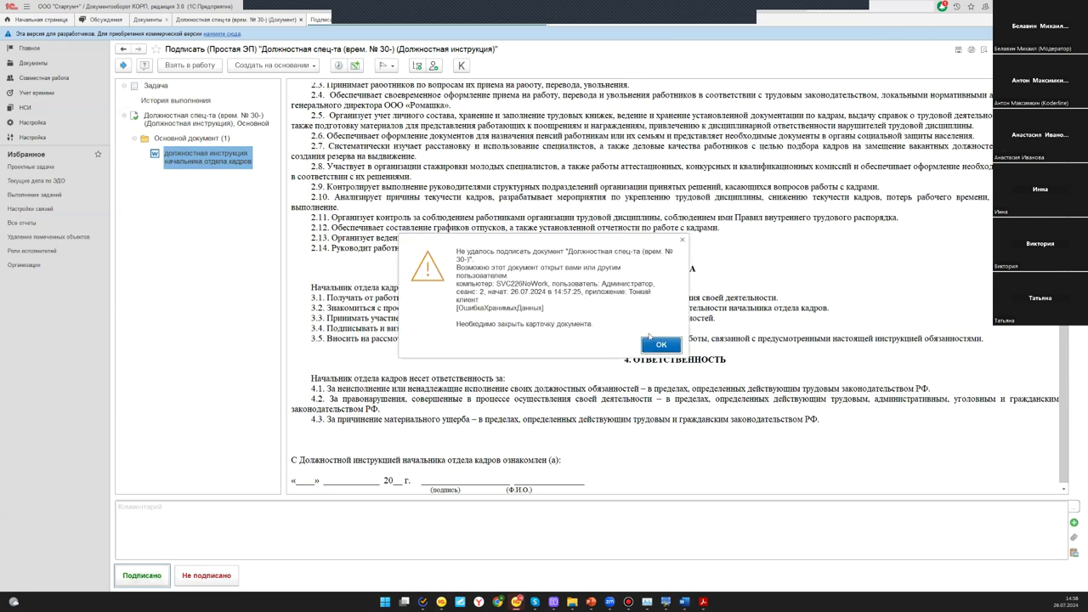
left_click(660, 344)
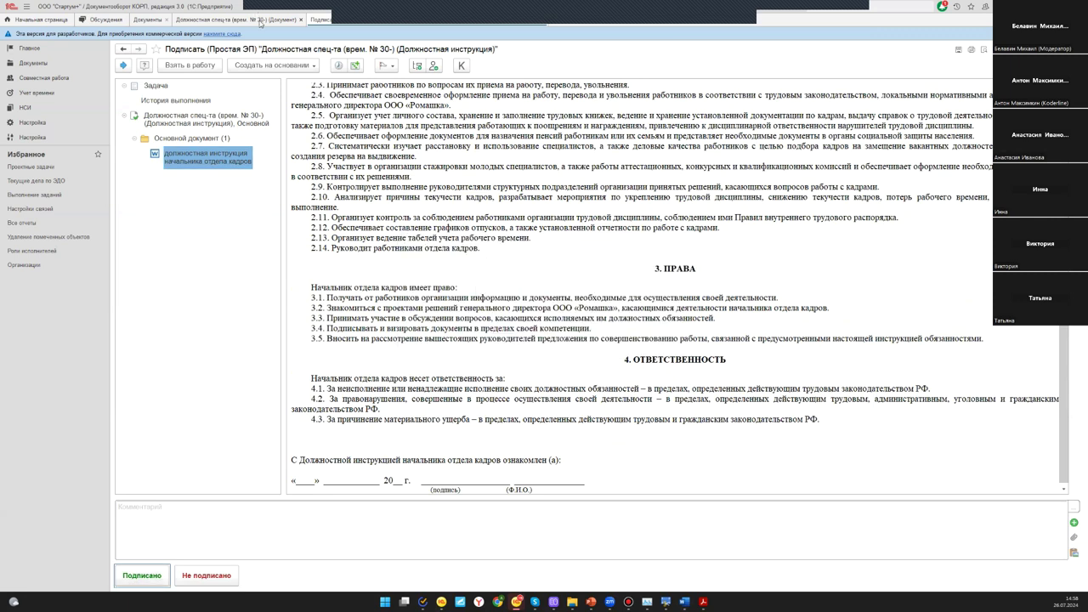
left_click(257, 19)
left_click(301, 19)
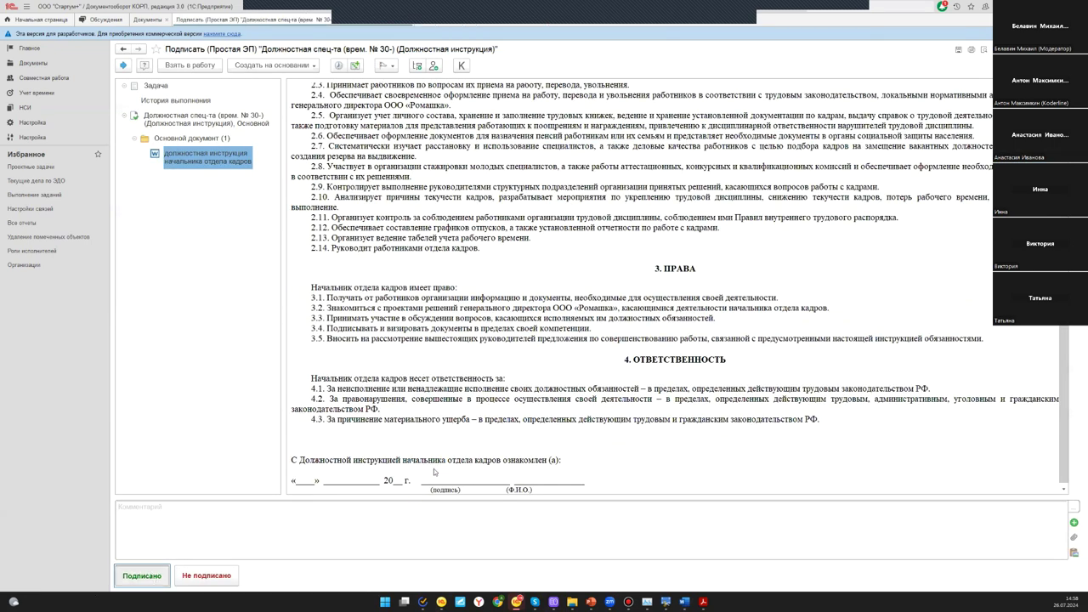
Mark the commercial director's task as signed and reopen the job description's card from the document list
left_click(513, 309)
left_click(493, 321)
left_click(546, 364)
double_click(445, 129)
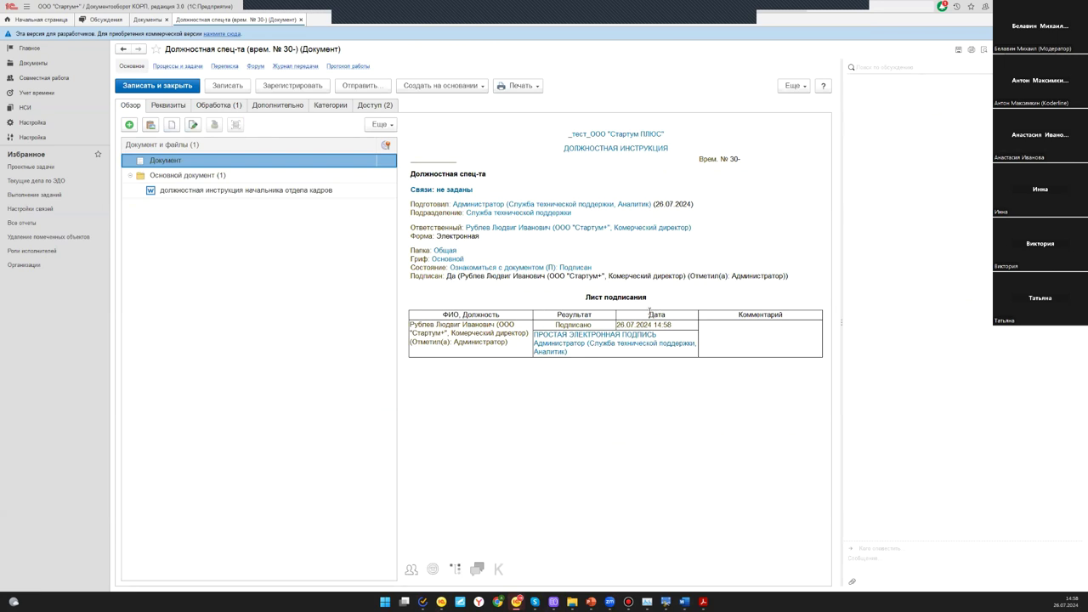
Review the text of the job description file in the signed document's card
left_click(280, 192)
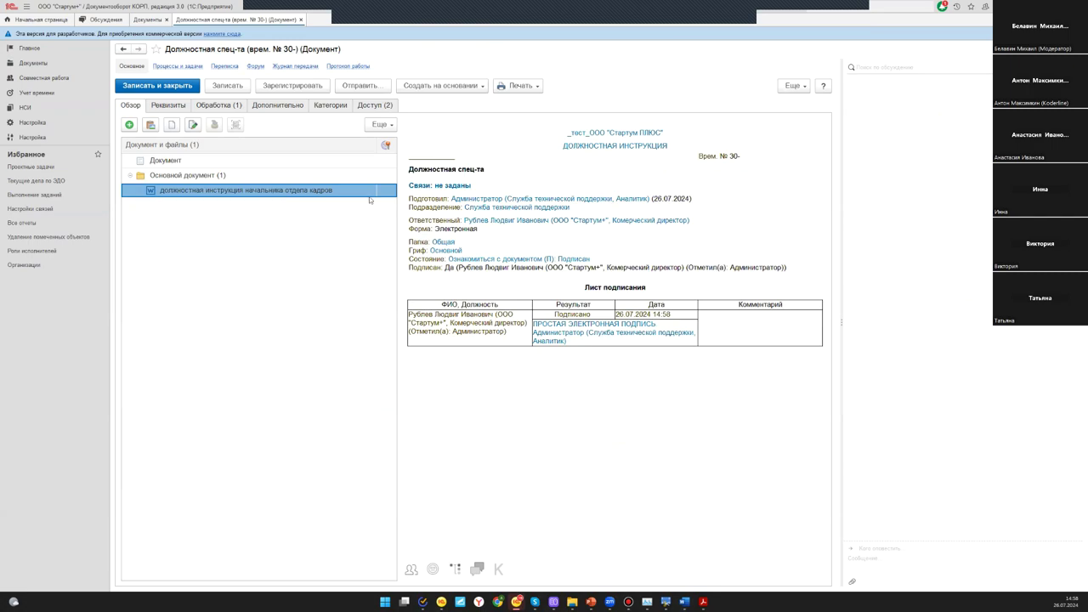
scroll(736, 197, "down", 15)
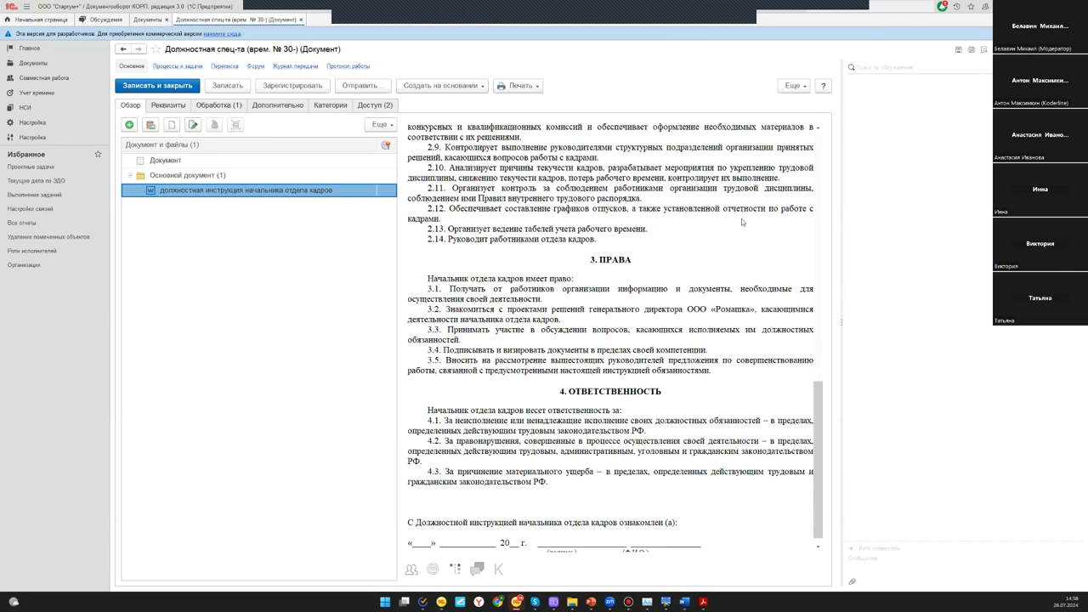
scroll(741, 219, "up", 15)
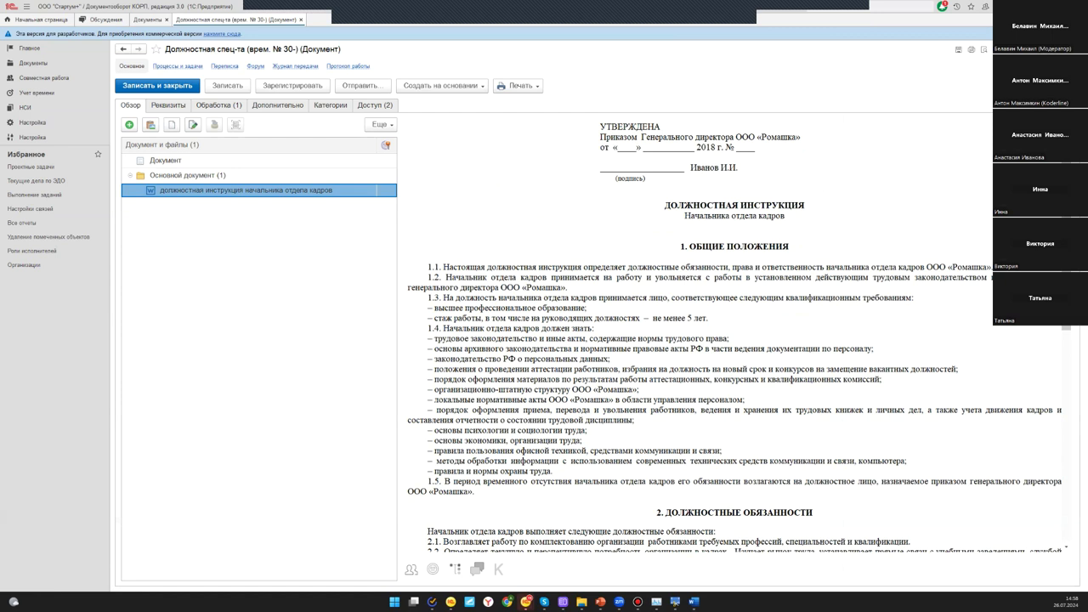
Switch to Word, try to close the vacation request window, and dismiss the warning about an open dialog
mouse_move(693, 601)
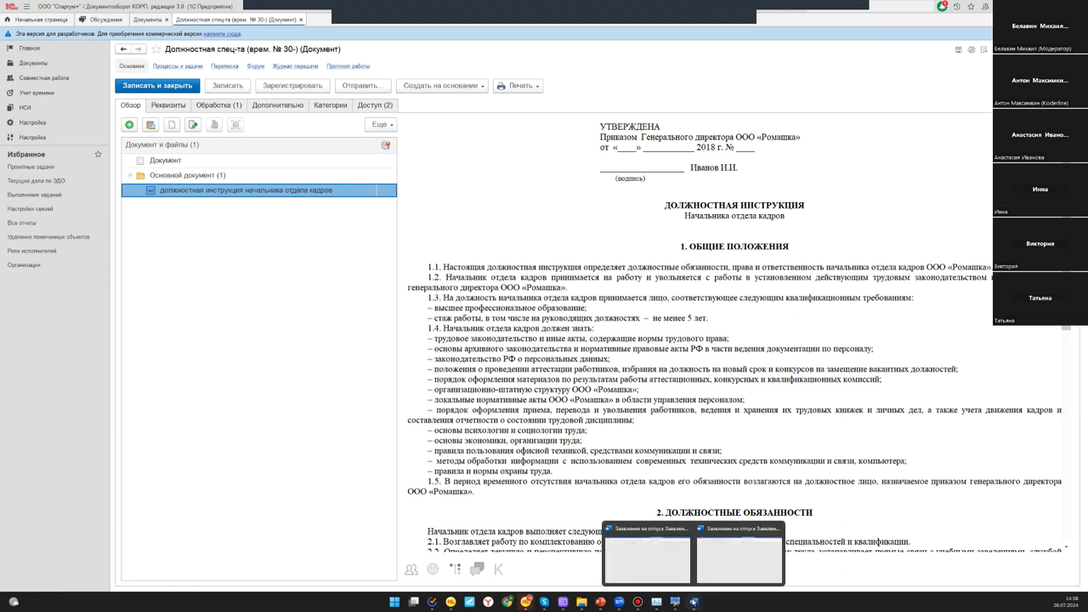
left_click(774, 530)
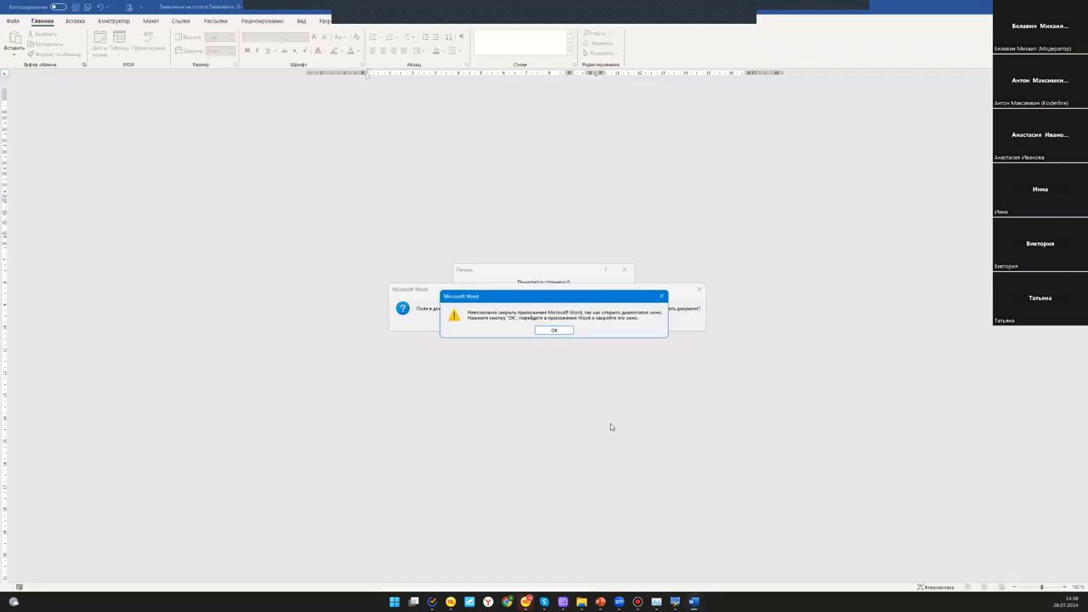
left_click(570, 331)
left_click(569, 326)
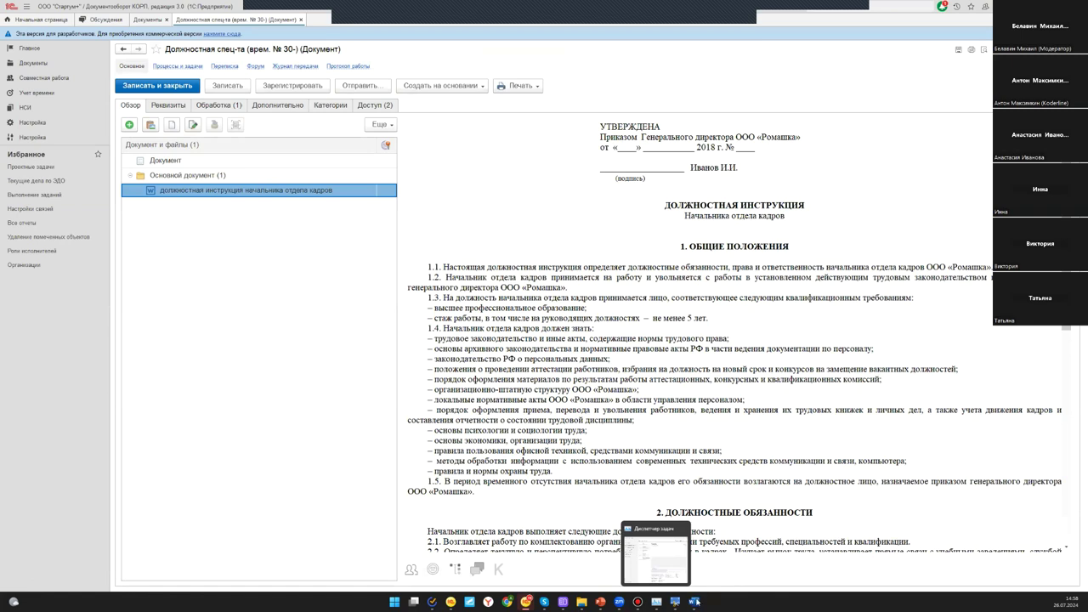
Examine the simple electronic signature stamp across the pages of the job description's PDF in Adobe Acrobat, and close the PDF
left_click(187, 175)
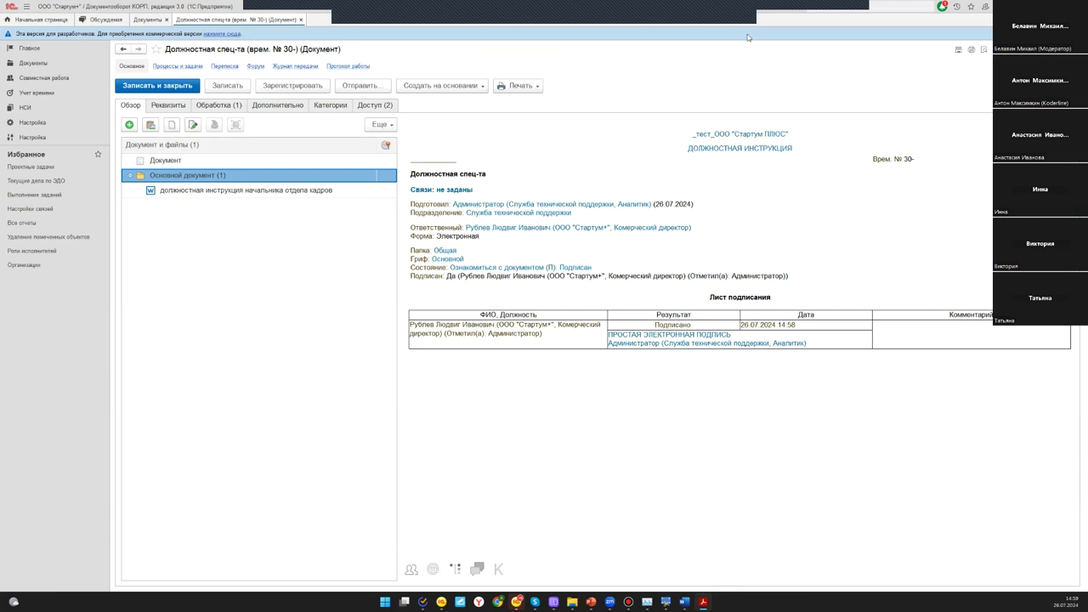
scroll(510, 175, "down", 5)
scroll(548, 207, "up", 5)
scroll(558, 224, "down", 5)
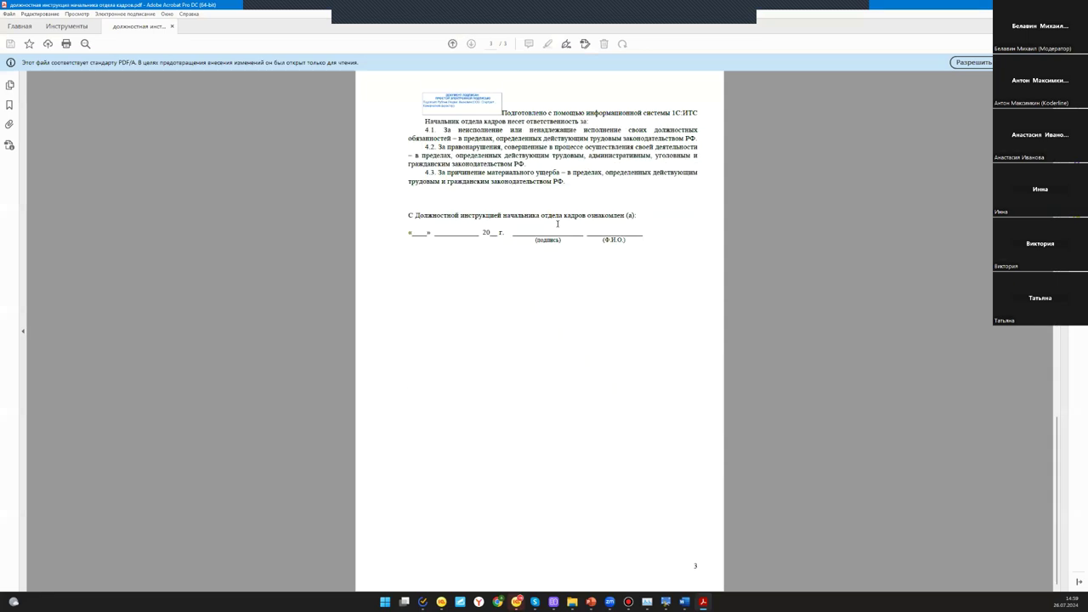
mouse_move(556, 577)
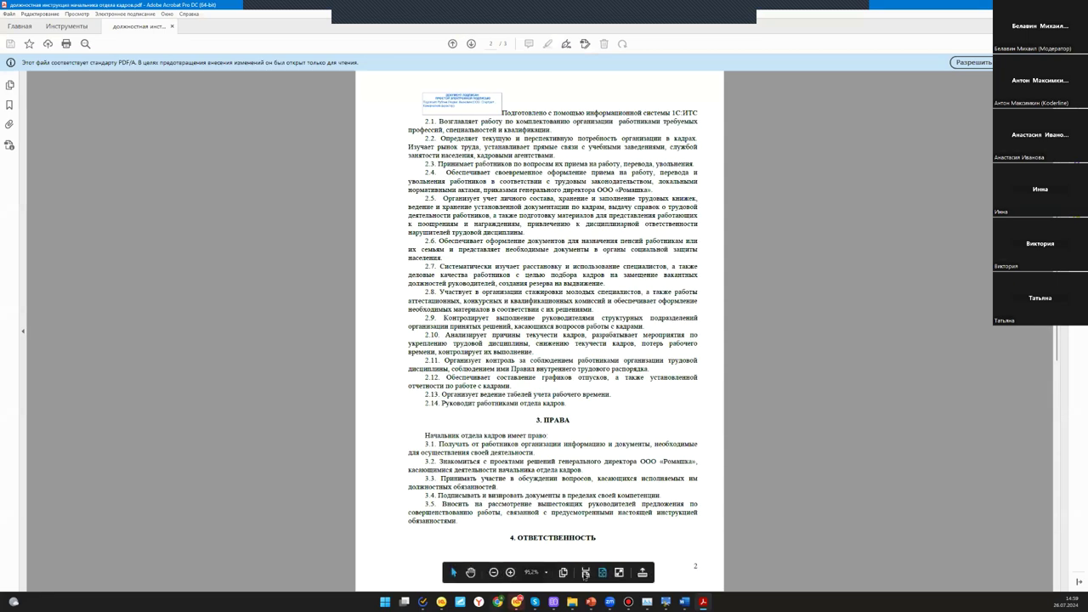
key("ctrl+2")
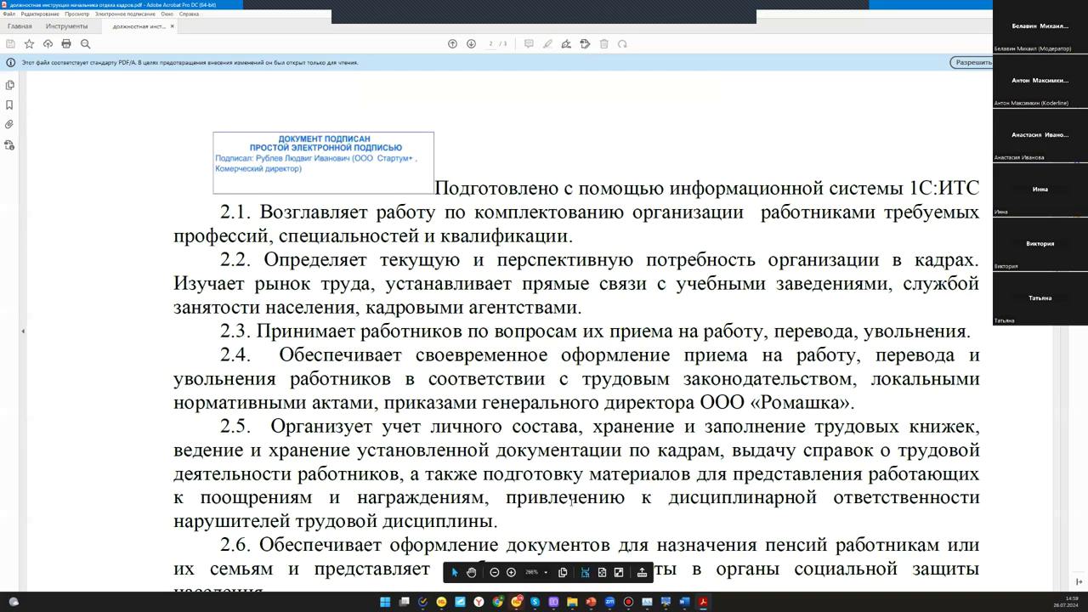
key("ctrl+minus")
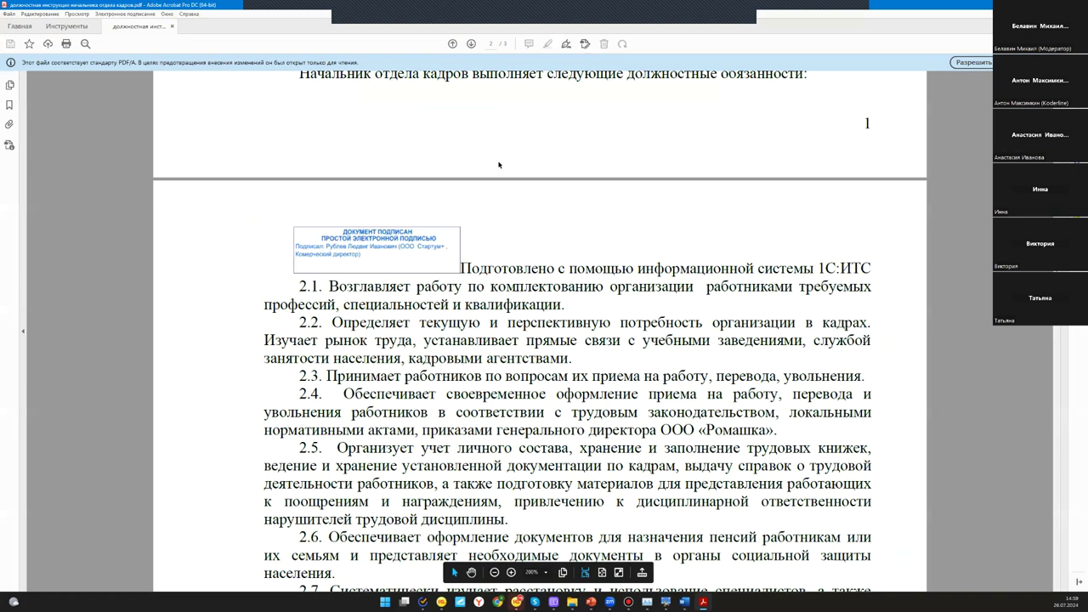
scroll(498, 164, "up", 10)
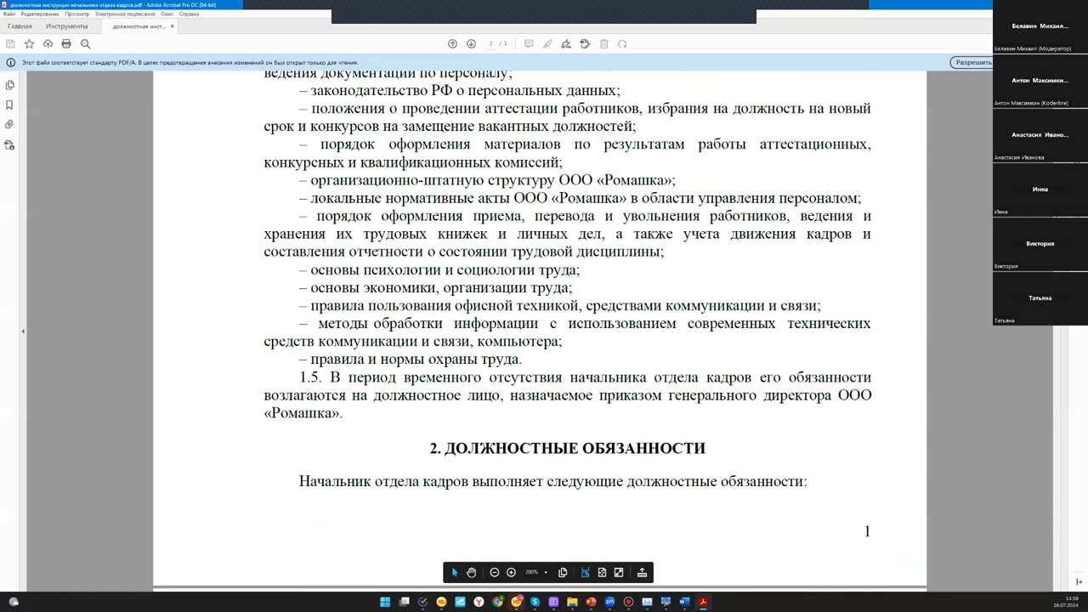
scroll(482, 335, "up", 15)
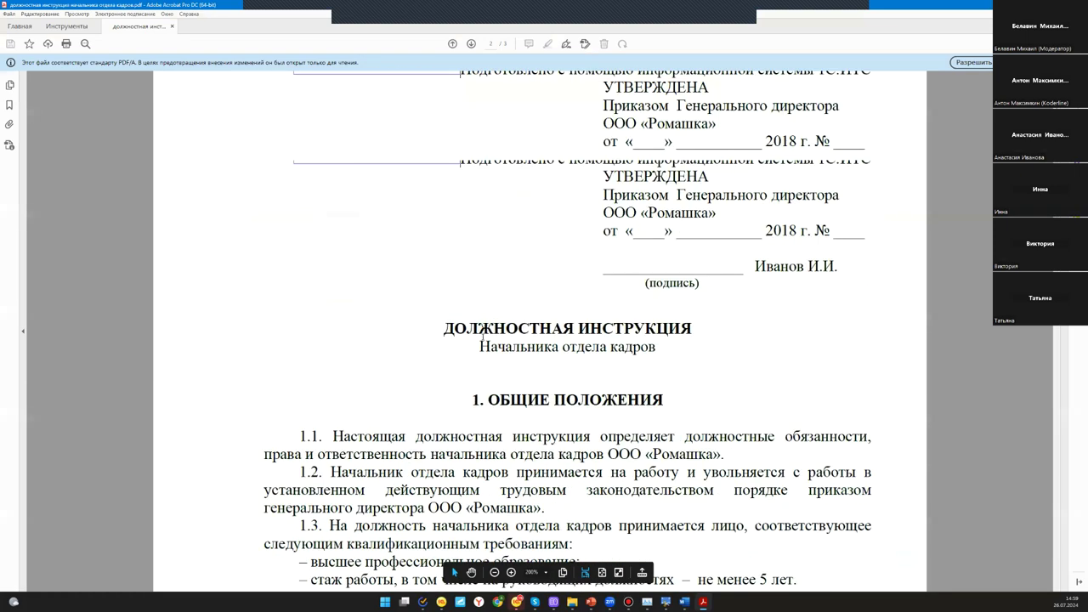
scroll(482, 338, "down", 15)
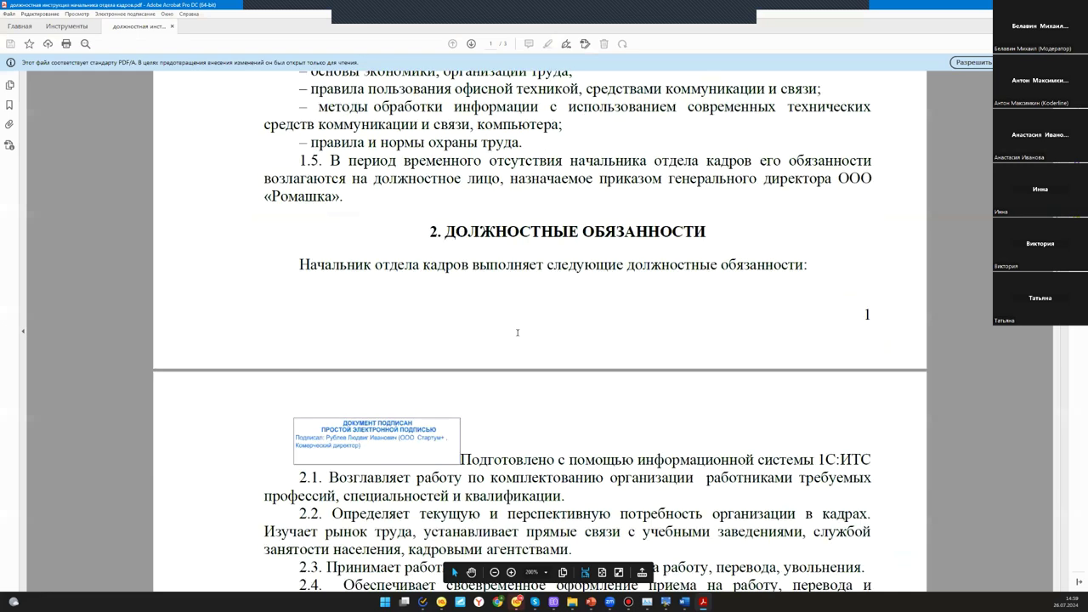
scroll(516, 333, "down", 15)
scroll(571, 298, "down", 10)
key("alt+F4")
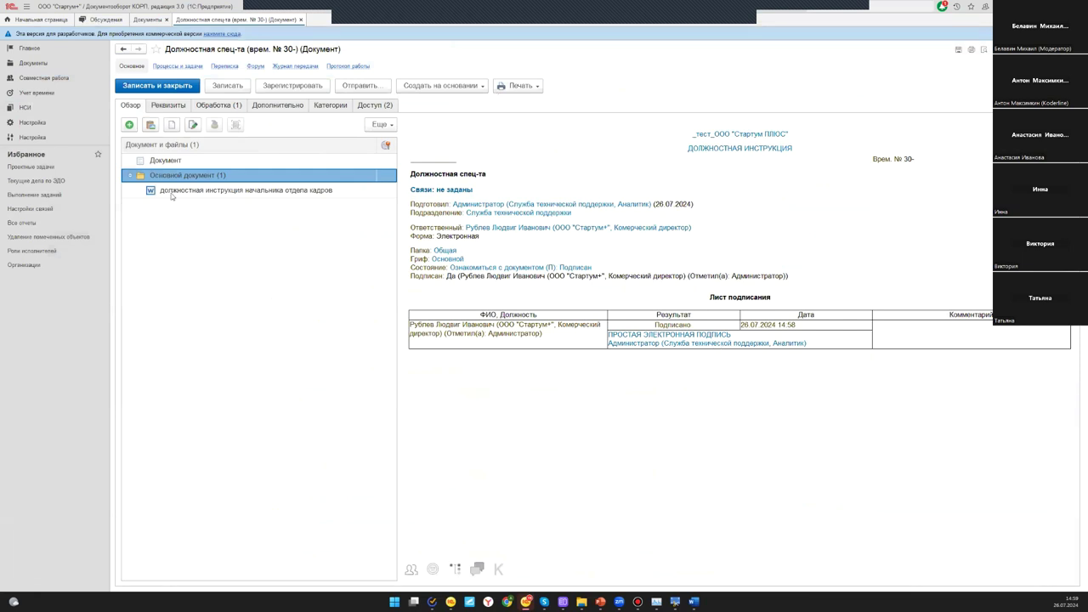
Refresh the document's file list and close the job description's card
left_click(200, 191)
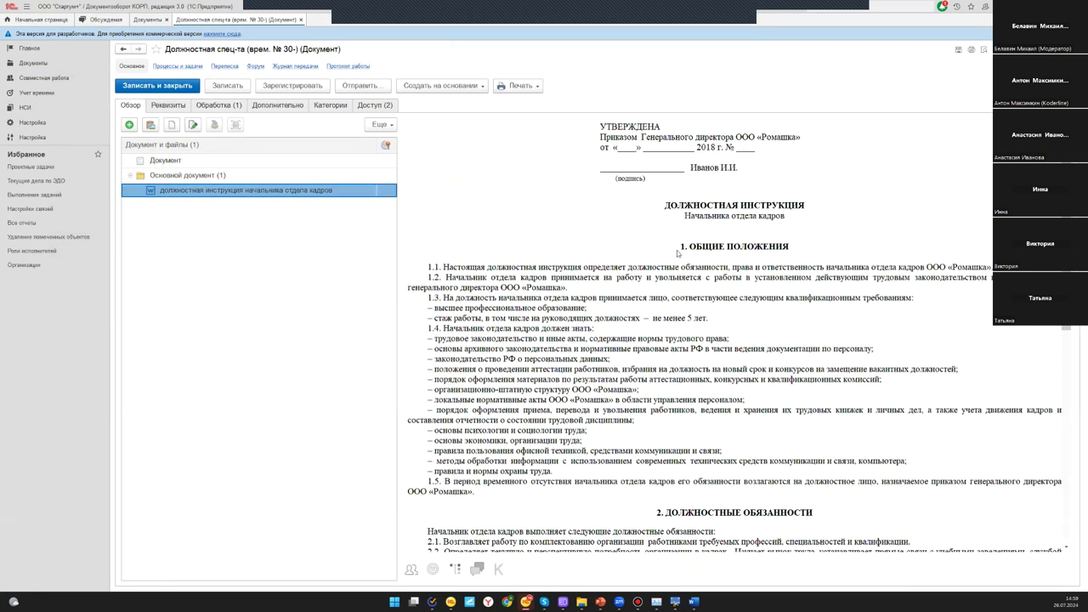
left_click(380, 124)
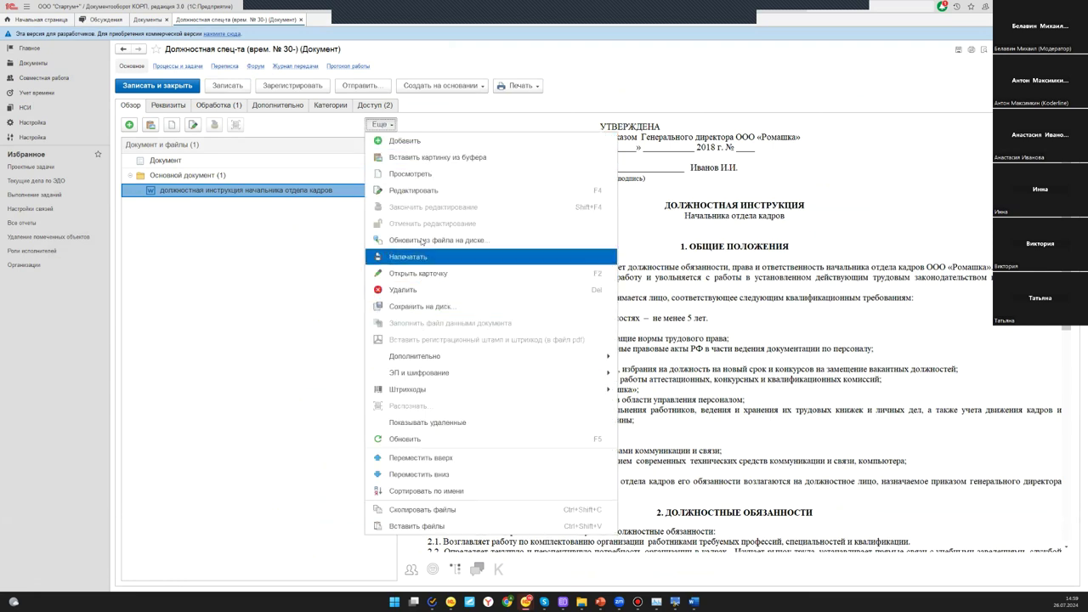
left_click(425, 437)
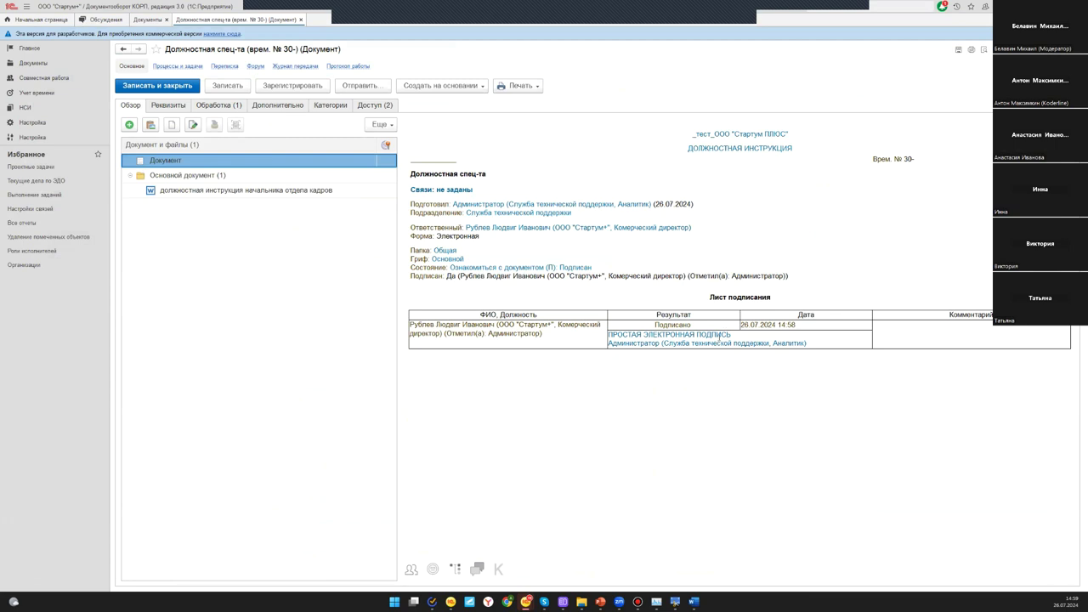
key("Escape")
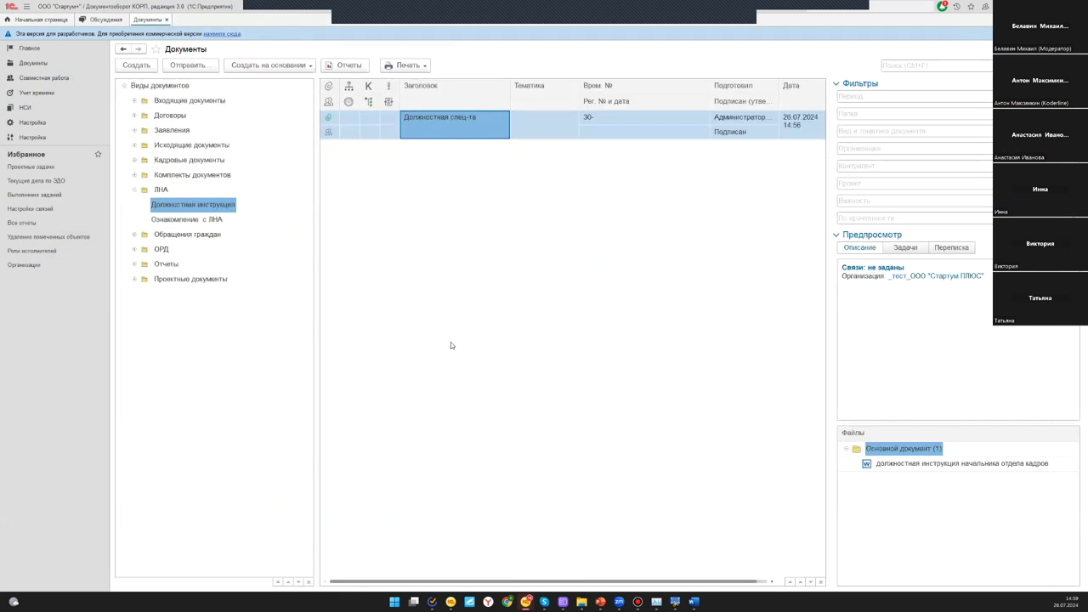
Create a document from the "Ознакомление с ЛНА" template and set the commercial director as its responsible person
left_click(217, 220)
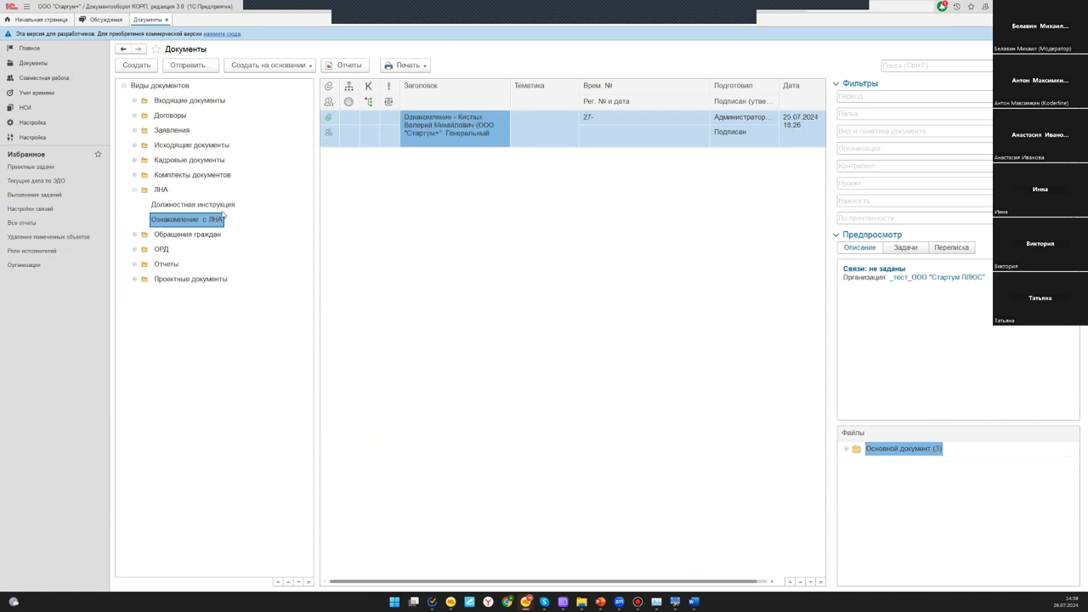
left_click(136, 67)
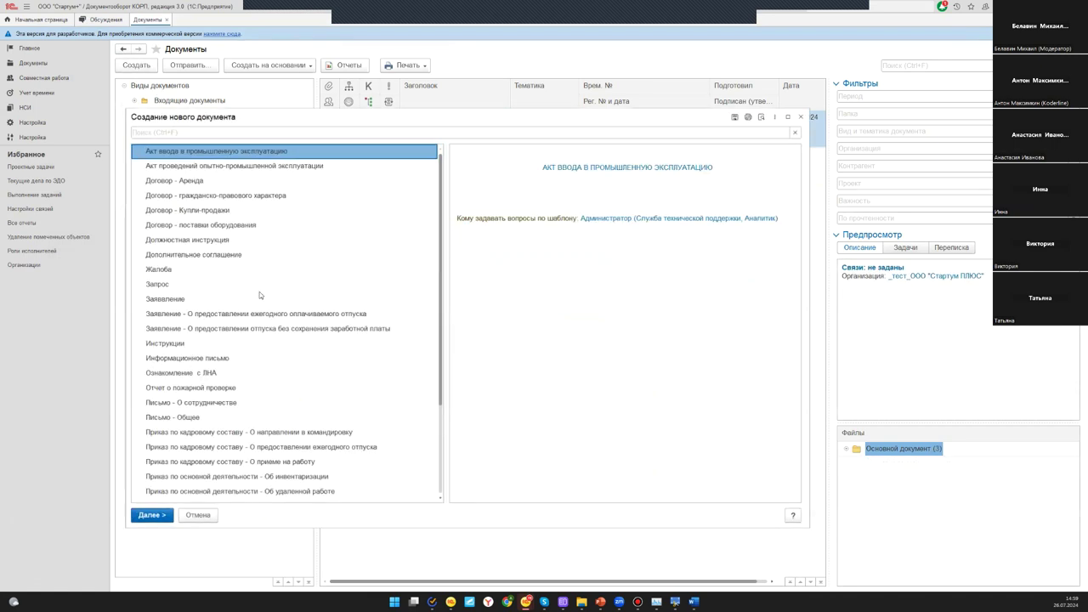
left_click(163, 373)
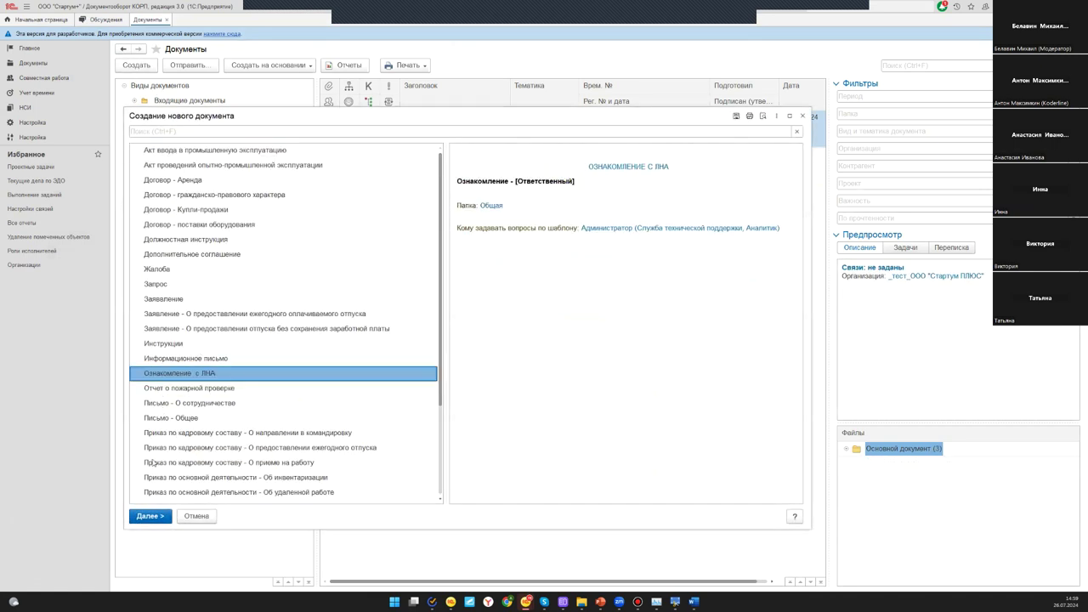
left_click(149, 516)
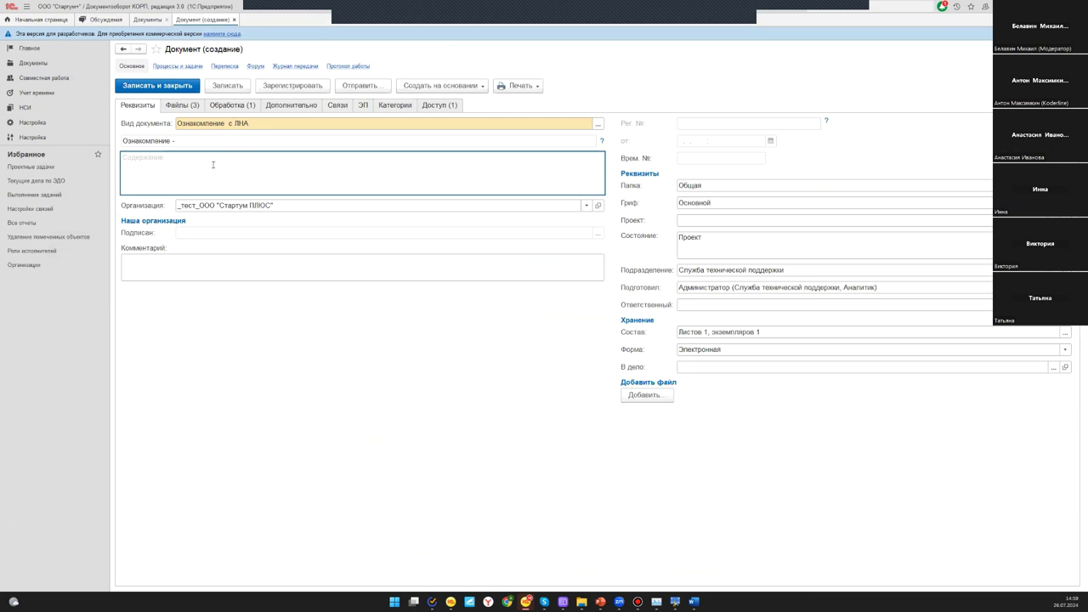
left_click(784, 306)
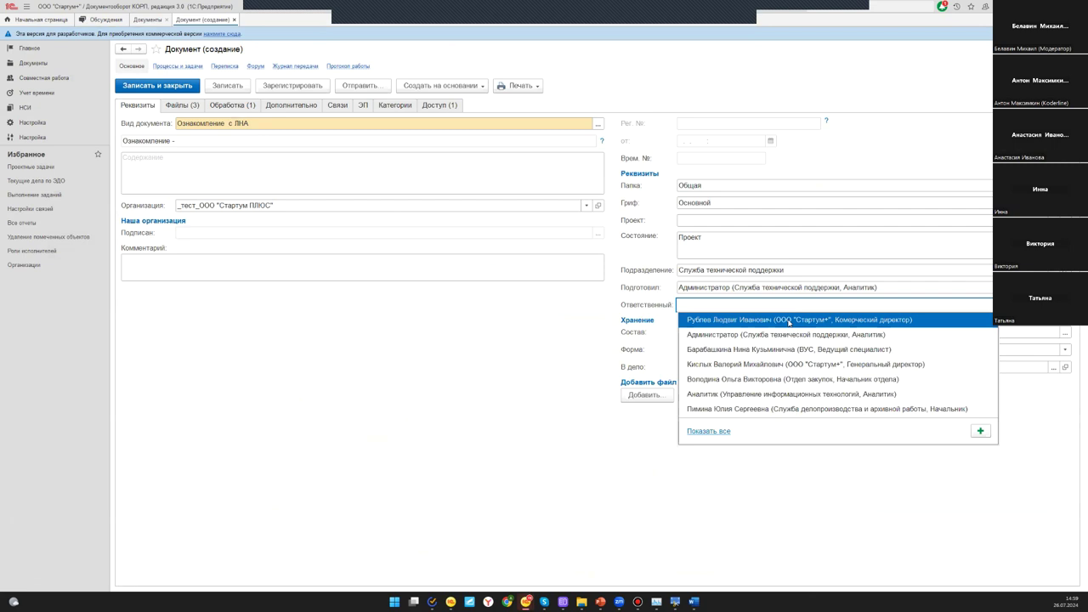
left_click(798, 320)
Check the files attached to the new acknowledgement document, and start processing its "Ознакомиться с документом" action
left_click(180, 107)
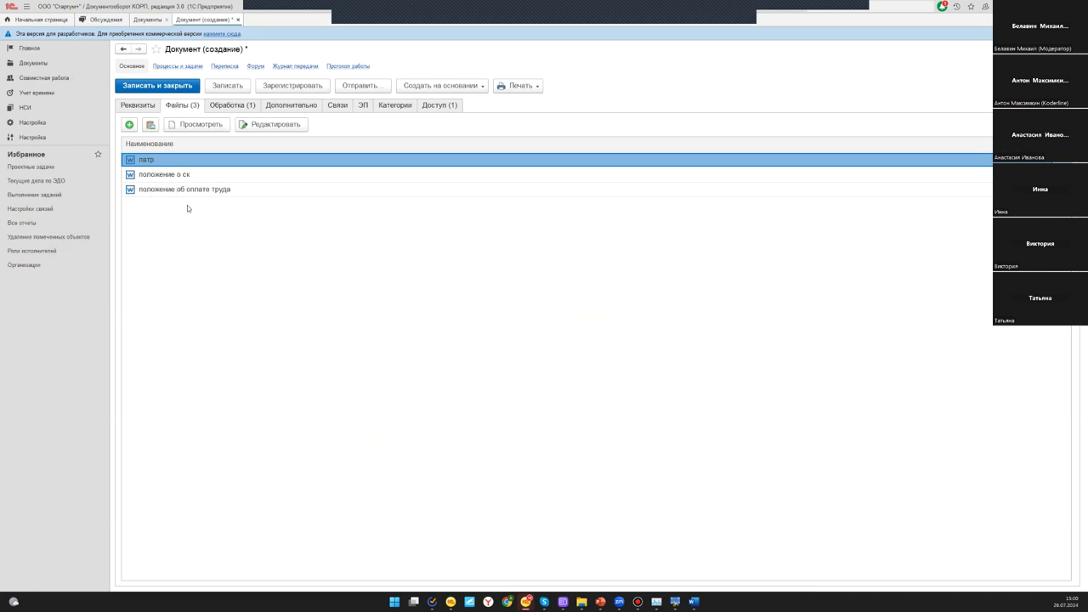
left_click(231, 104)
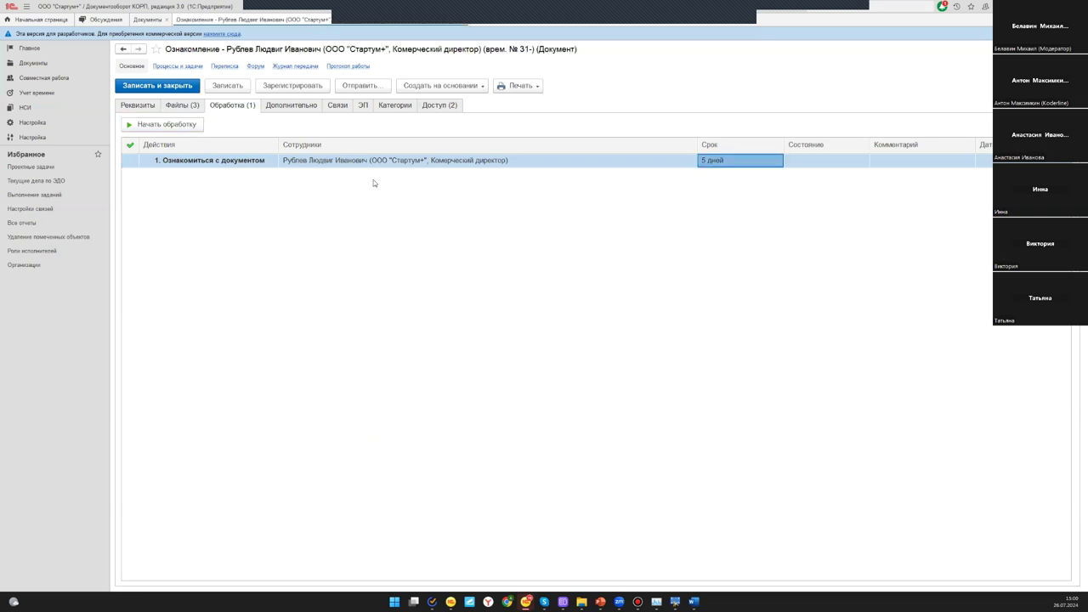
left_click(185, 125)
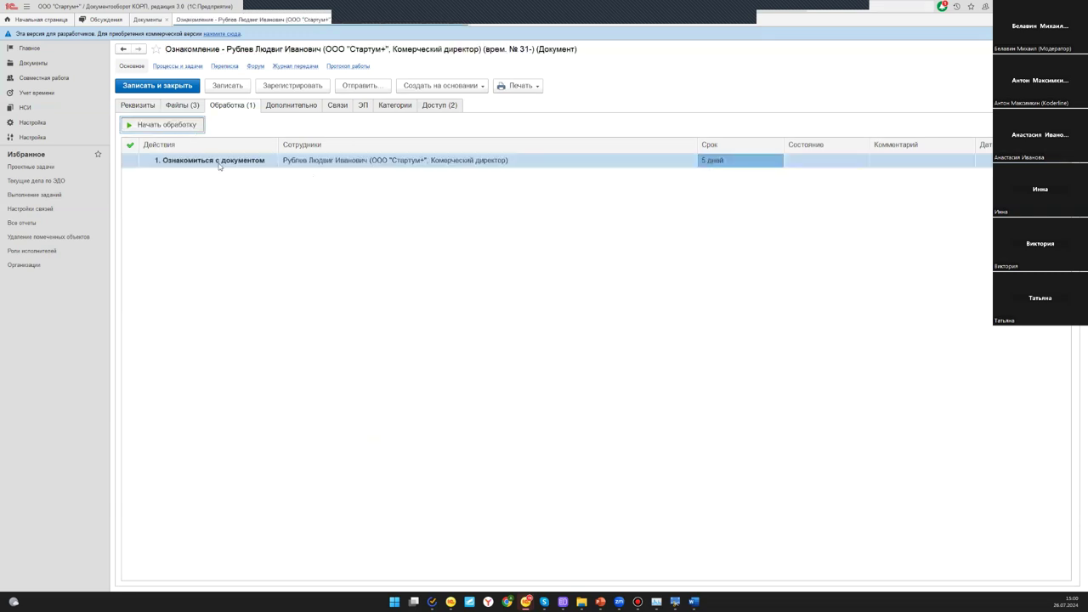
Open the acknowledgement's signing task and review its business trip regulation, pay regulation and execution history
double_click(349, 160)
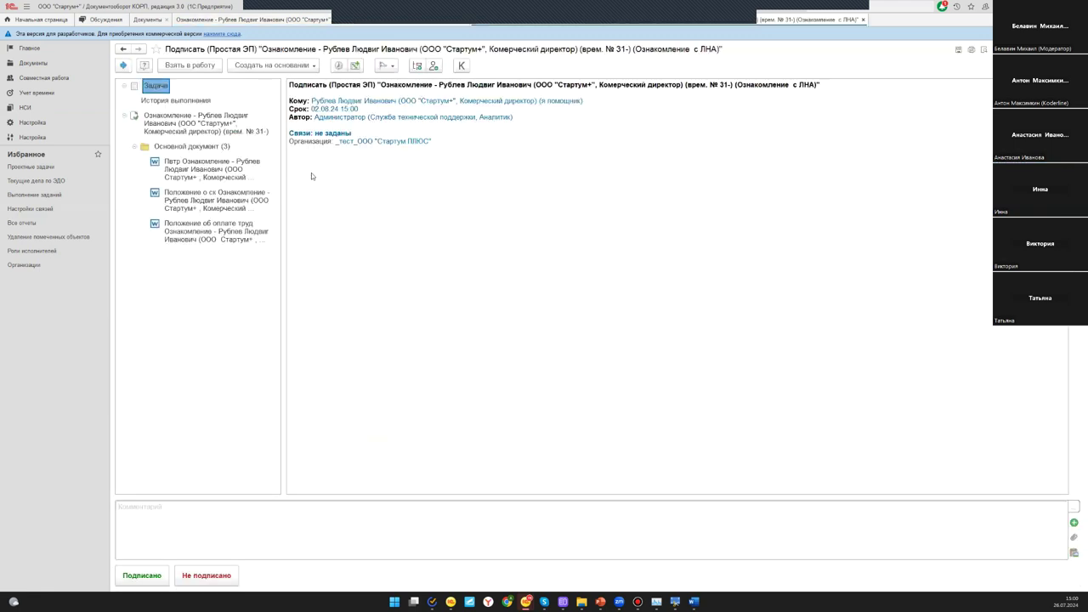
left_click(239, 203)
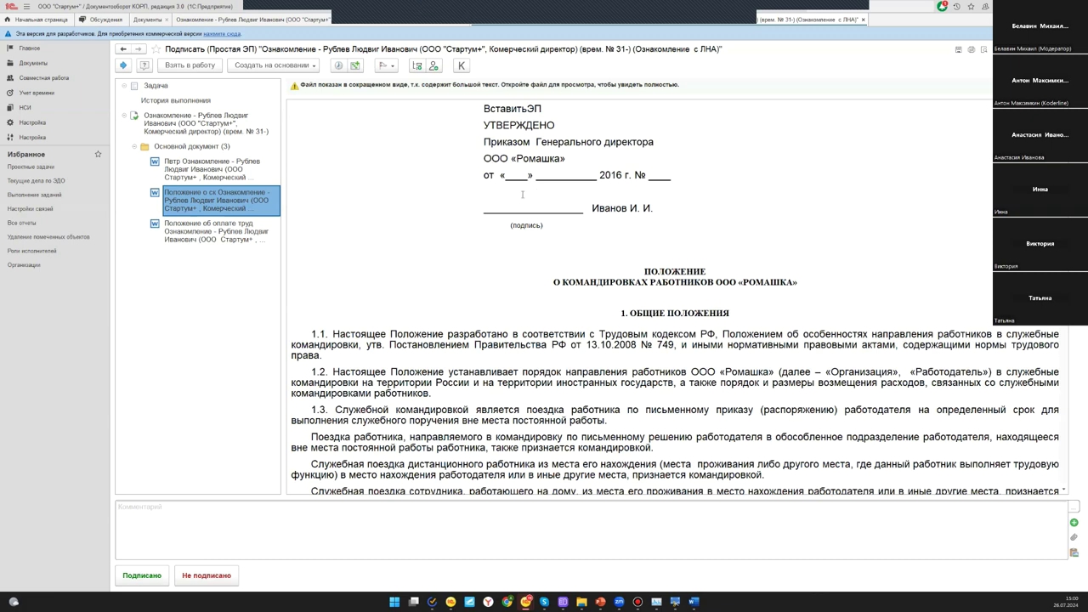
scroll(522, 186, "down", 15)
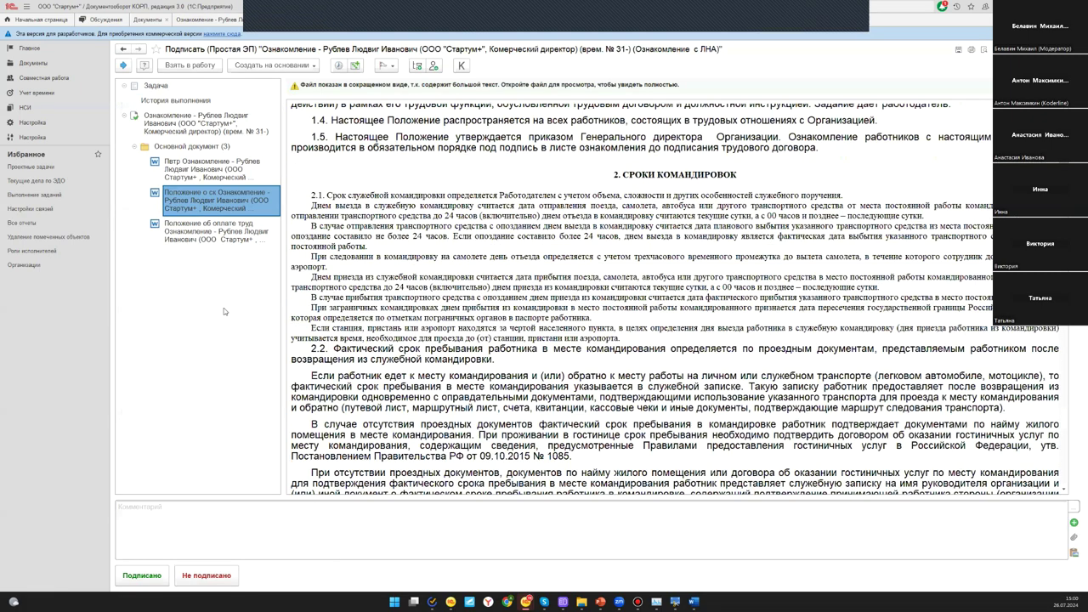
scroll(507, 290, "down", 10)
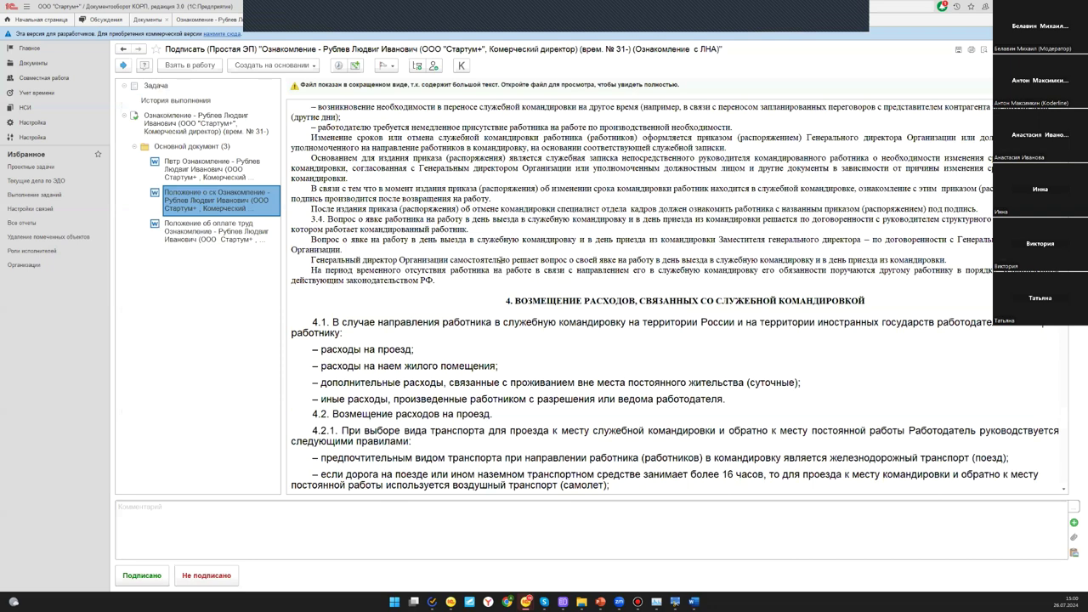
scroll(509, 292, "down", 5)
scroll(544, 238, "down", 5)
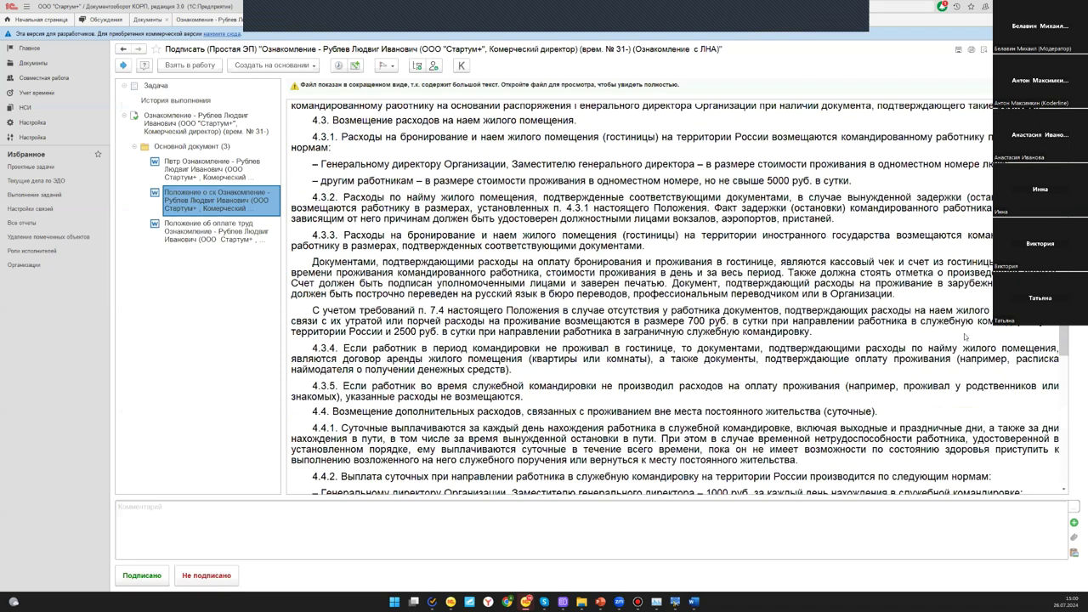
scroll(677, 289, "down", 10)
scroll(677, 289, "up", 5)
left_click(216, 231)
left_click(176, 99)
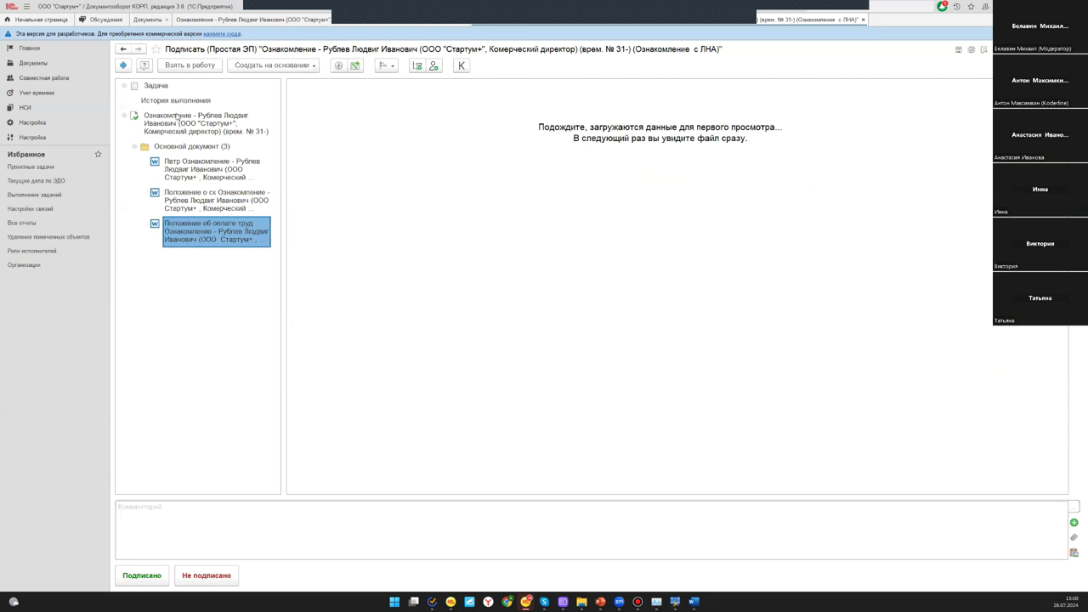
Complete the task as "Подписано", save and close the acknowledgement document, and reopen its card
left_click(139, 577)
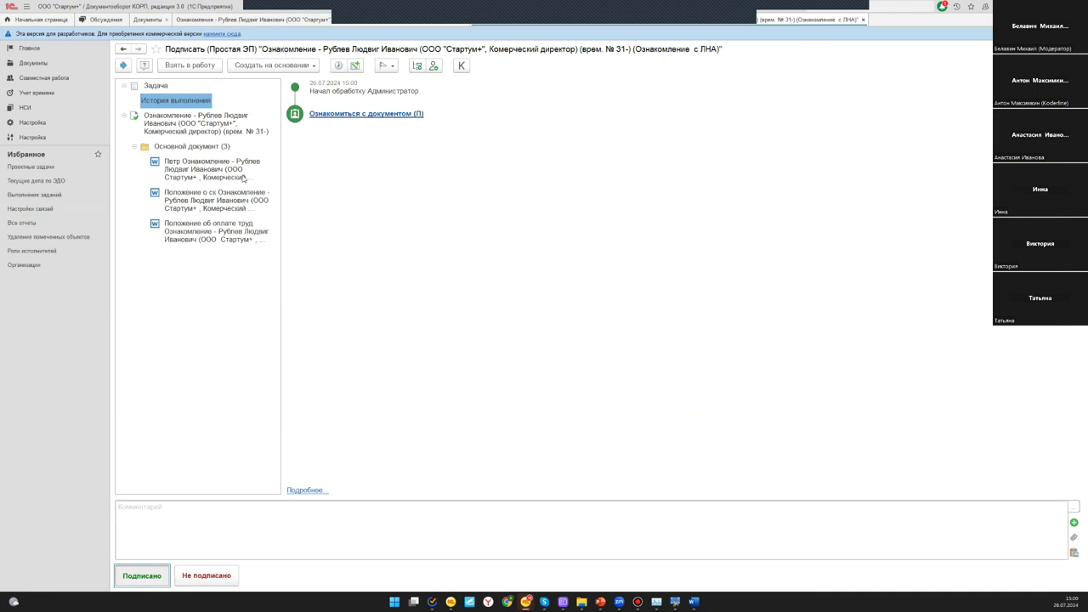
left_click(502, 308)
left_click(511, 307)
left_click(521, 322)
left_click(554, 360)
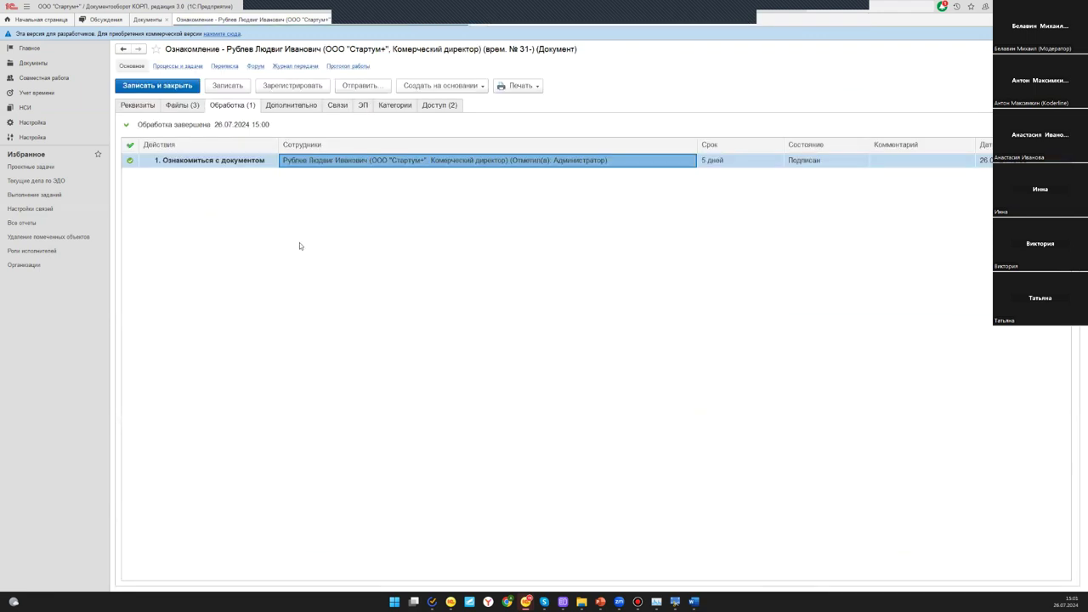
left_click(179, 88)
double_click(457, 171)
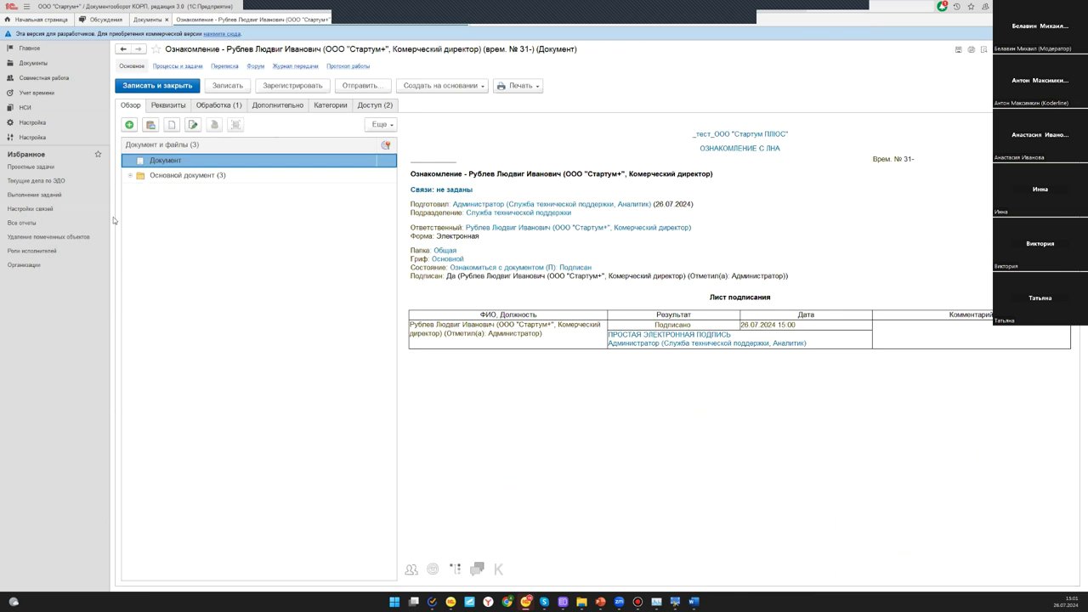
Expand the main document's files and inspect the internal labour regulations for the simple electronic signature stamp
left_click(130, 175)
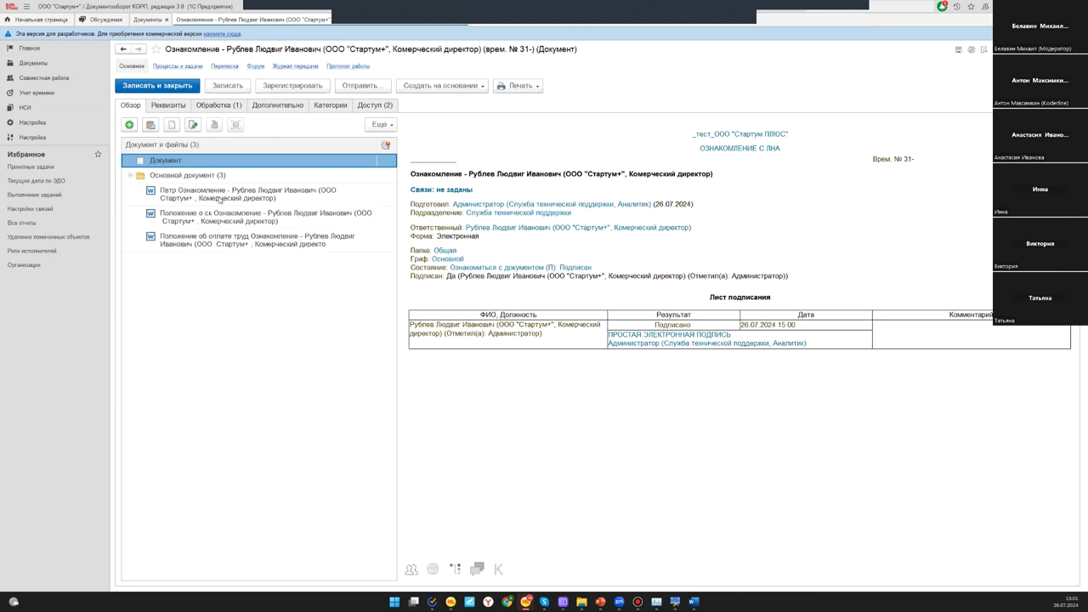
left_click(220, 198)
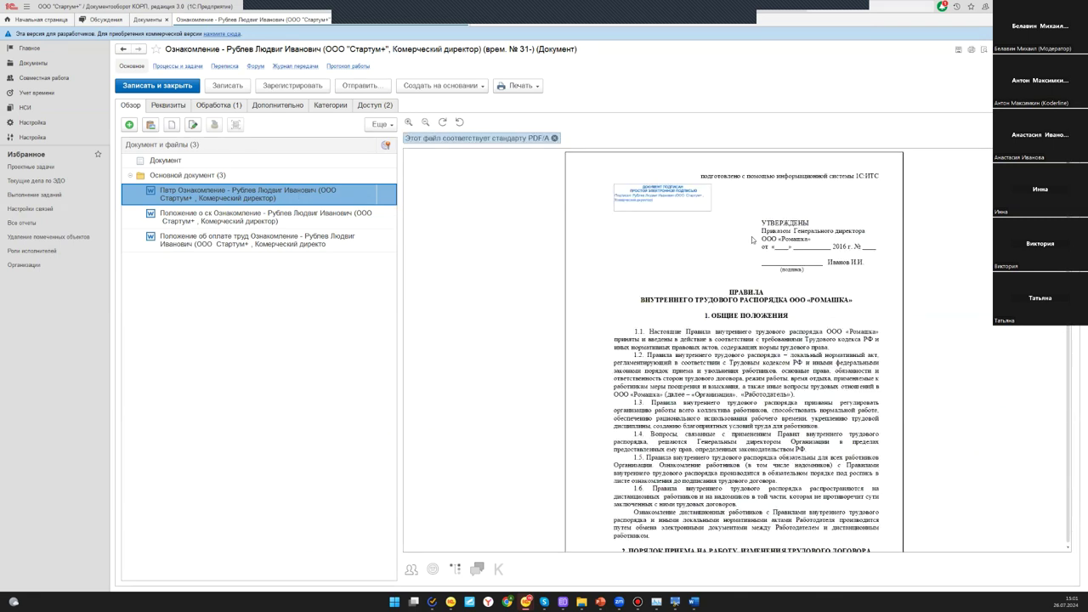
scroll(751, 239, "down", 5)
scroll(612, 238, "up", 5)
scroll(710, 226, "down", 15)
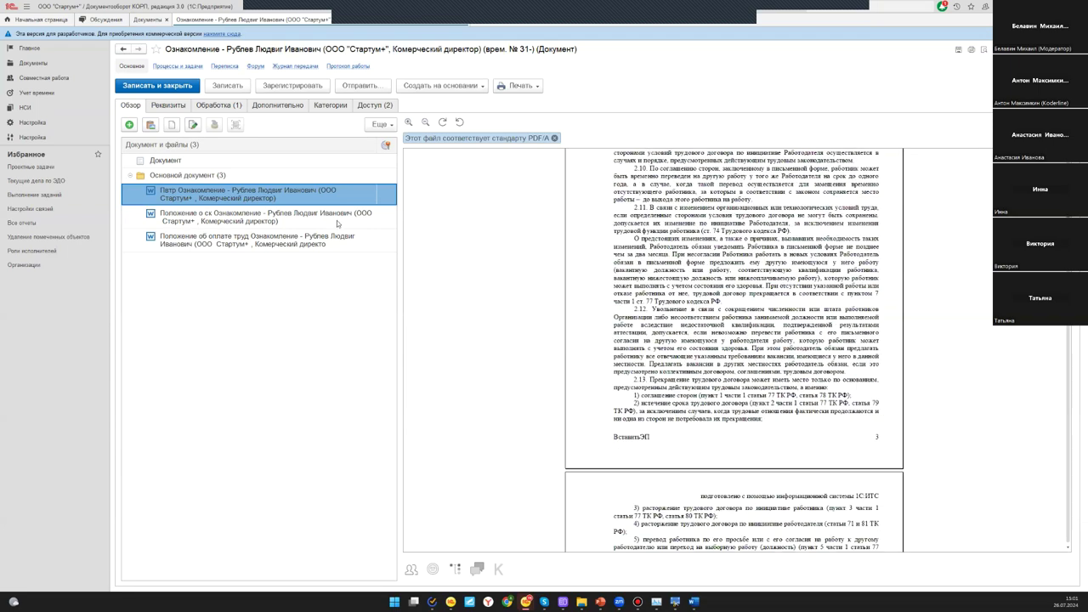
scroll(601, 246, "down", 20)
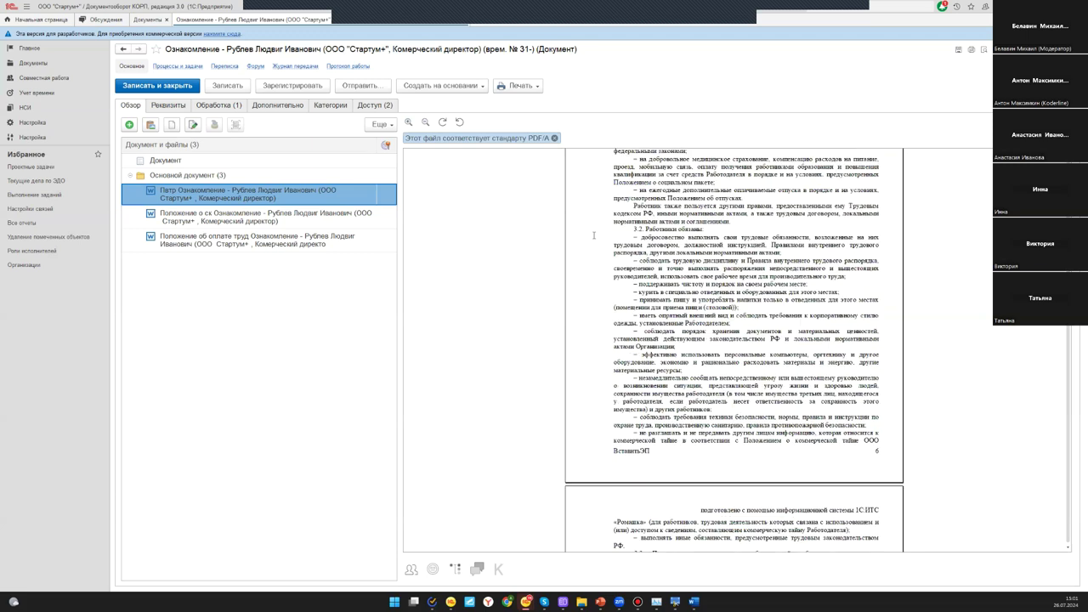
scroll(485, 219, "down", 2)
Preview the business trip and pay regulations attached to the acknowledgement, and close its card
left_click(281, 216)
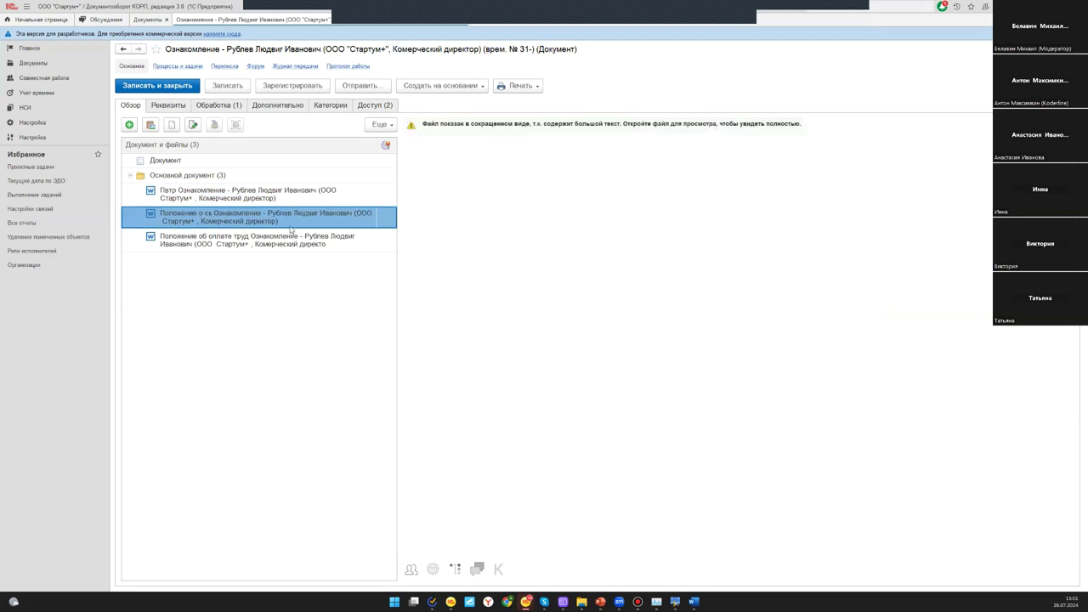
scroll(497, 201, "down", 3)
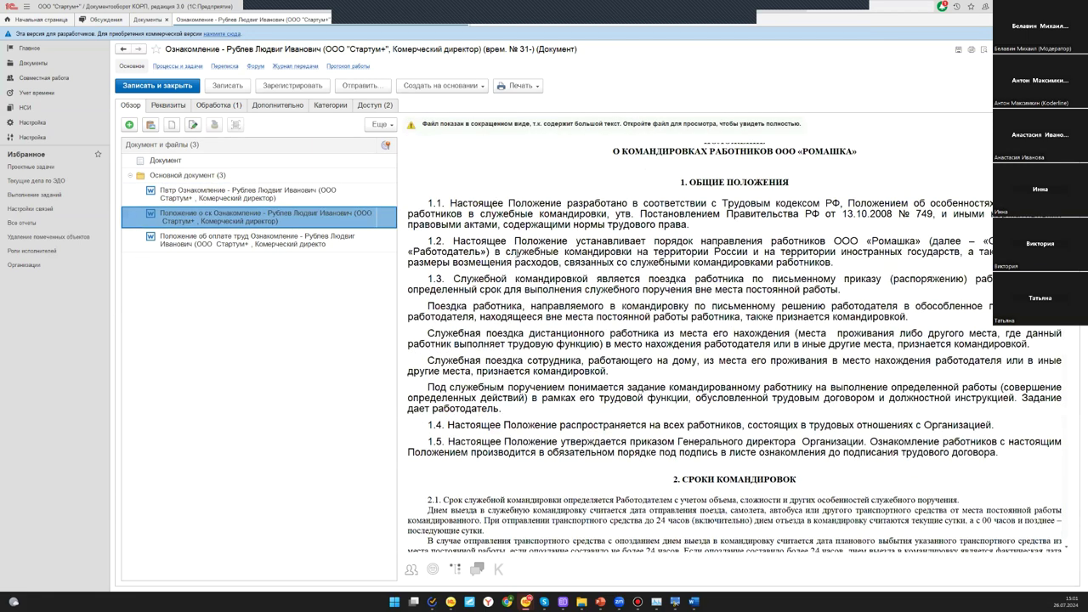
scroll(516, 255, "down", 2)
key("Down")
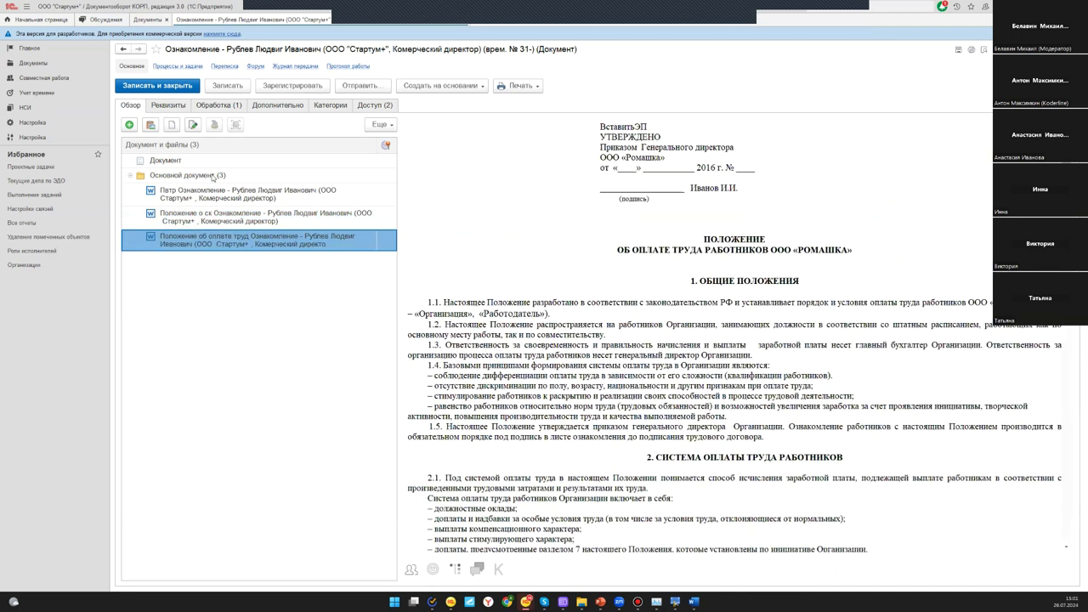
scroll(541, 251, "down", 4)
scroll(535, 170, "down", 2)
scroll(466, 167, "down", 10)
key("Escape")
Reopen the acknowledgement card, check its available print options, and close it
double_click(544, 166)
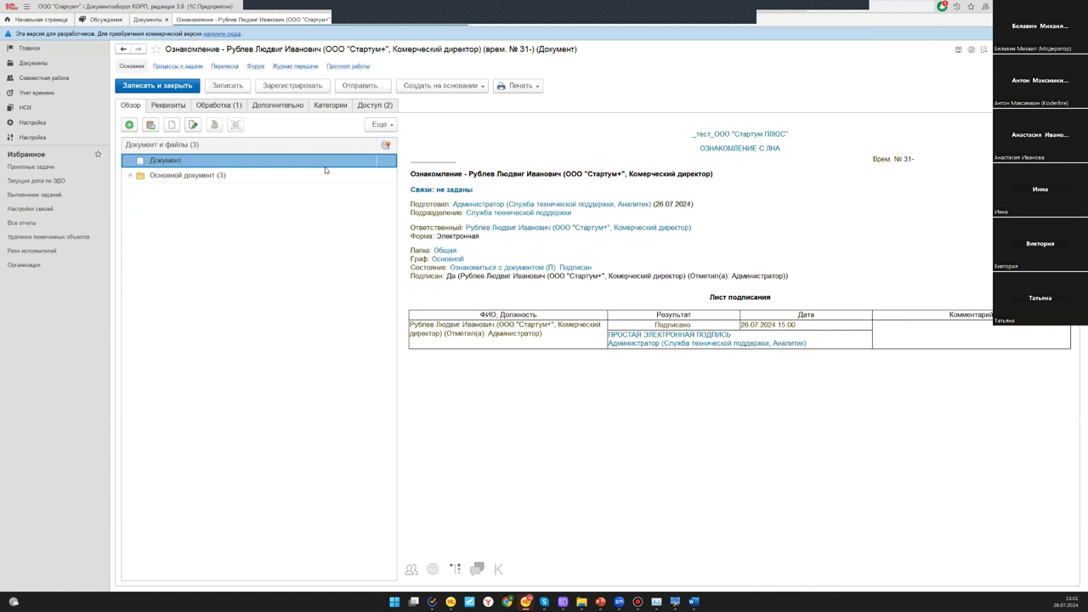
left_click(520, 86)
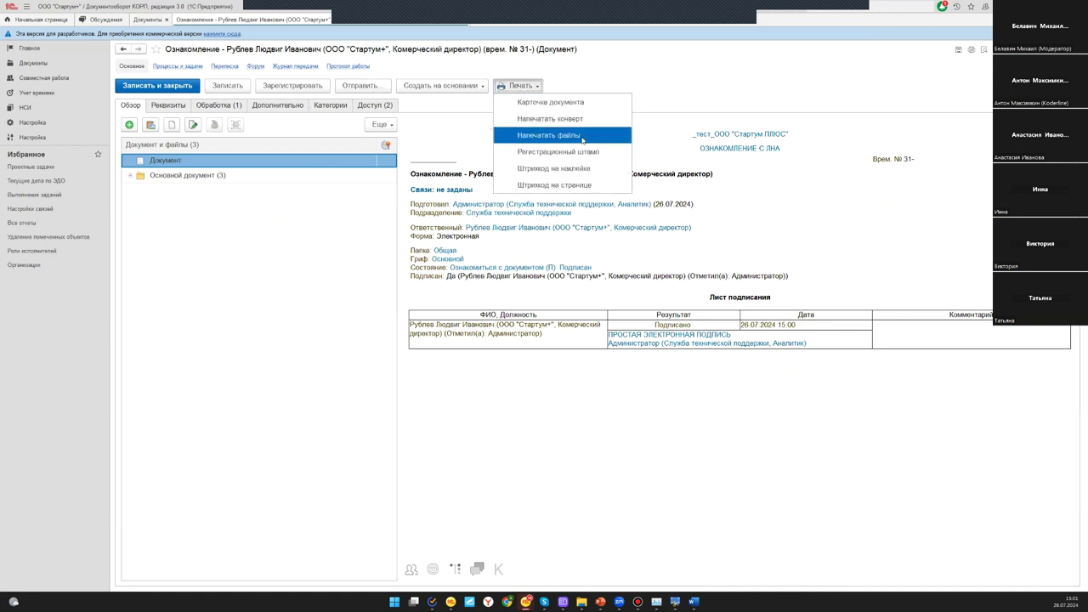
left_click(785, 224)
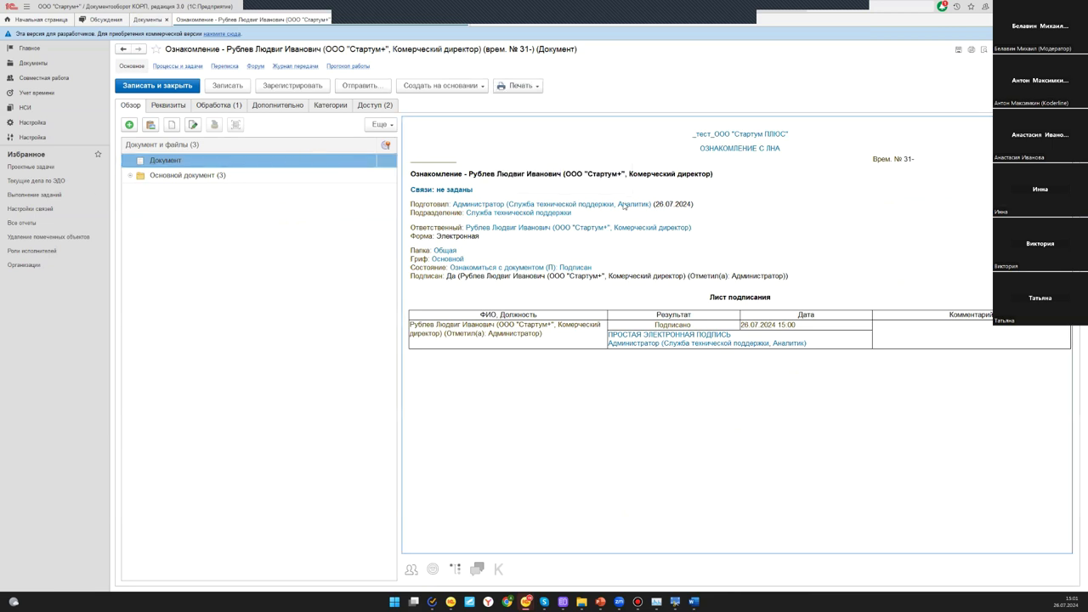
key("Escape")
List the documents of the "Заявление" type and open the first annual paid leave application
left_click(134, 130)
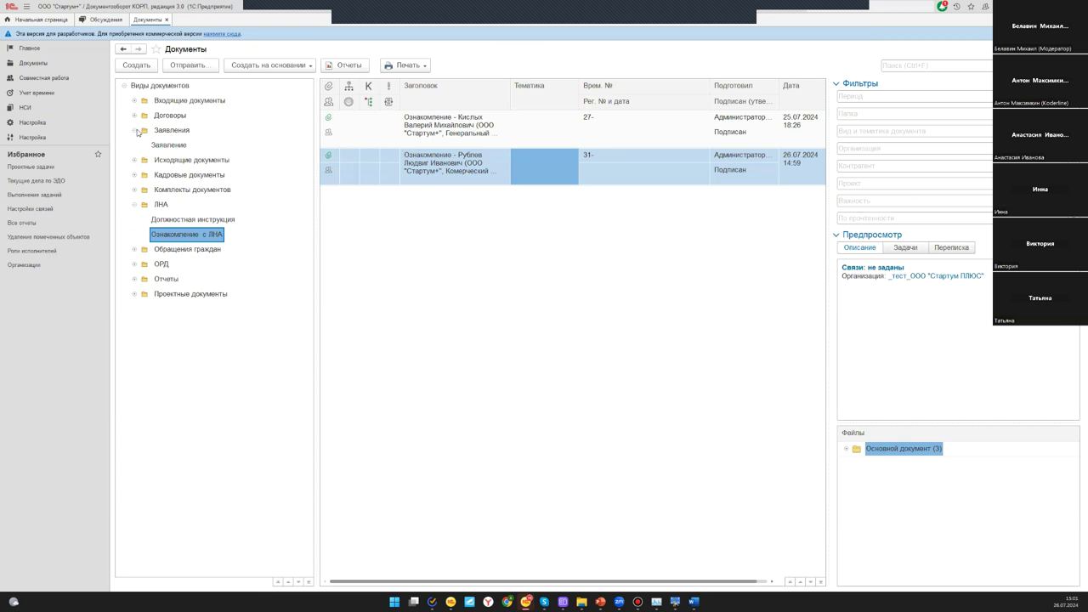
left_click(175, 145)
double_click(175, 146)
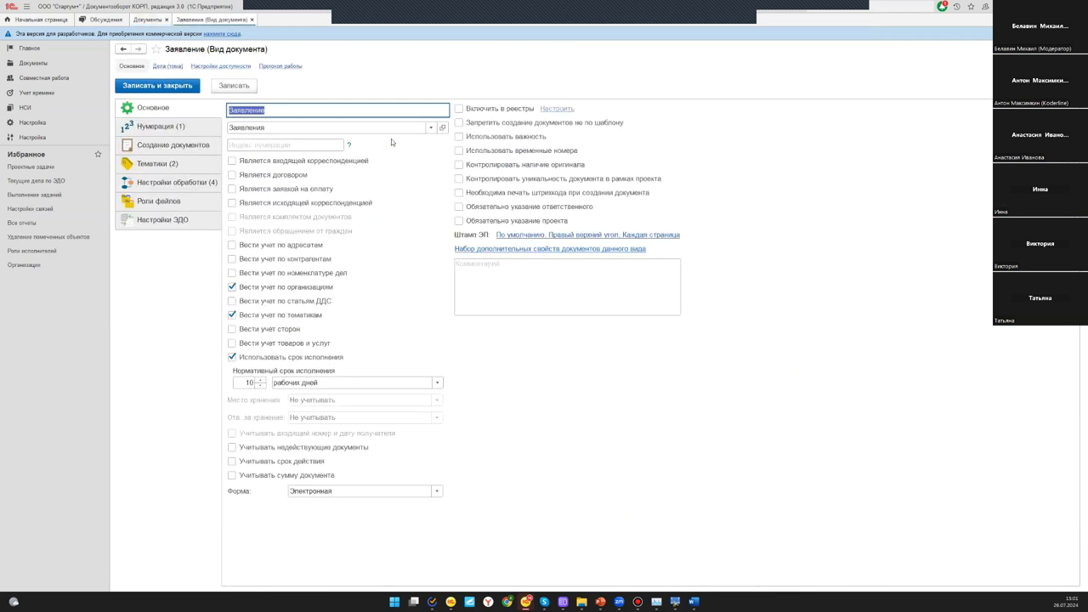
key("Escape")
double_click(464, 128)
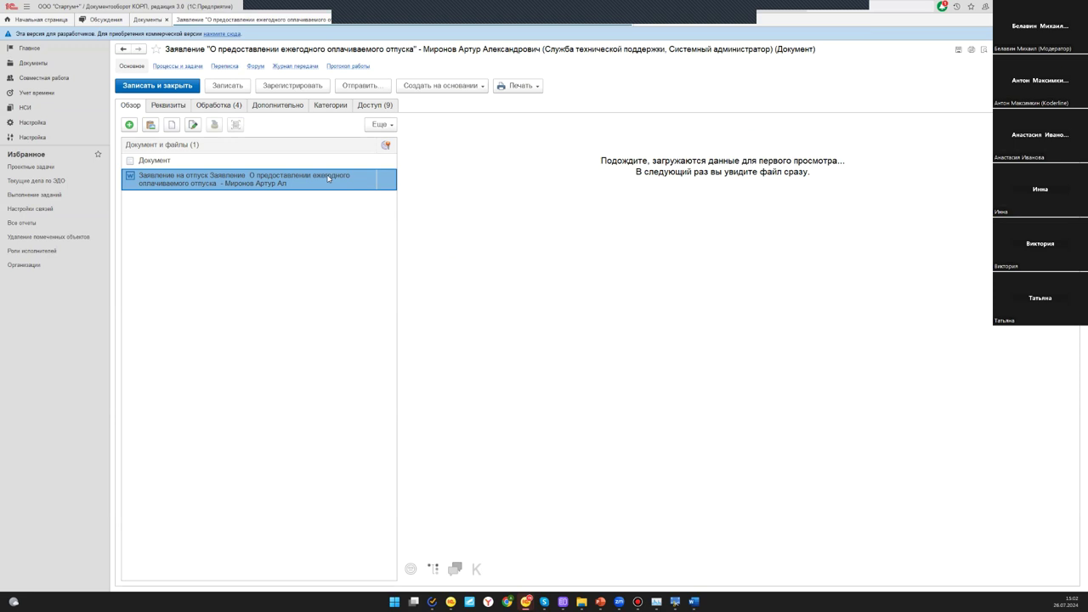
Insert a 10 mm high barcode in the upper right corner of the leave application file's page
left_click(380, 125)
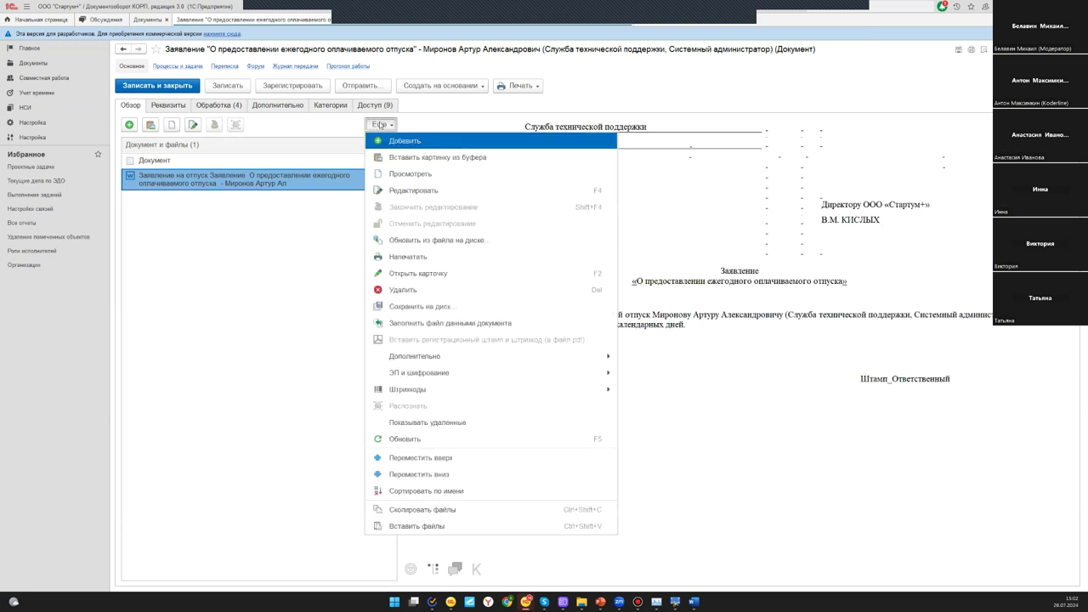
left_click(379, 125)
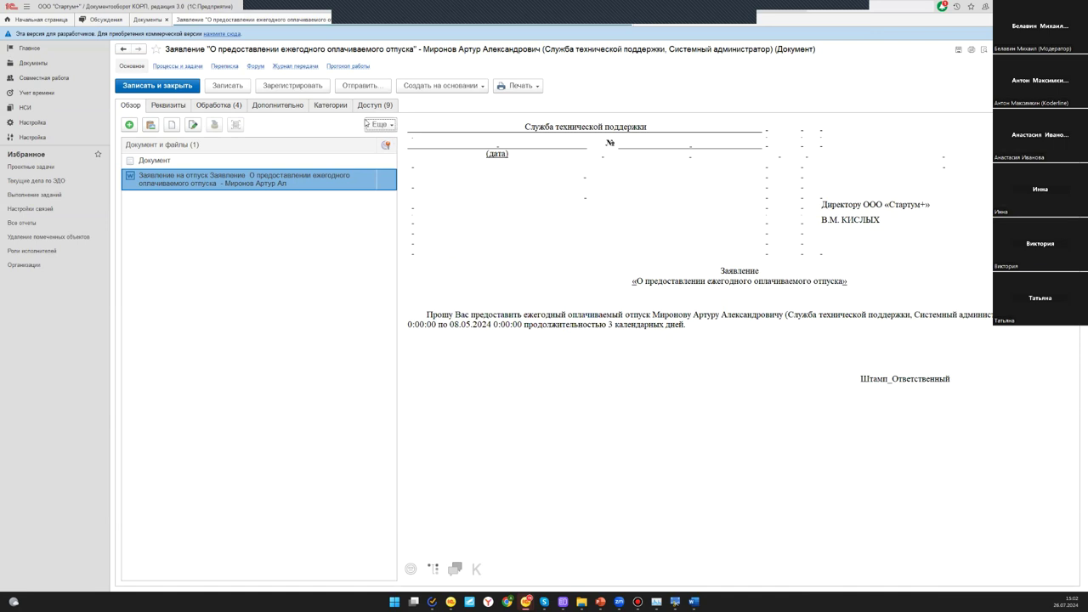
left_click(366, 124)
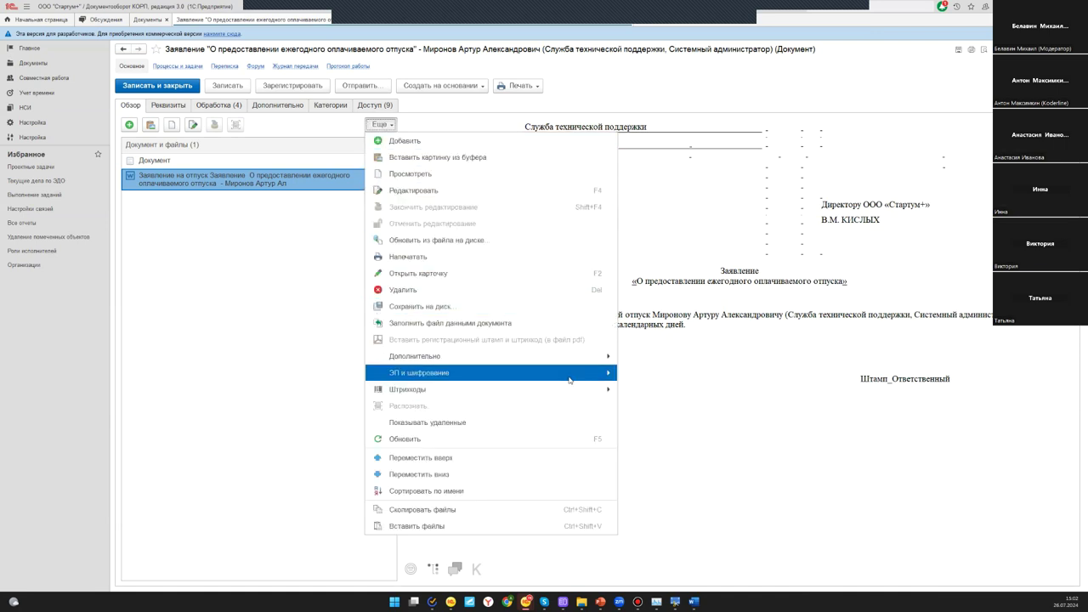
mouse_move(569, 374)
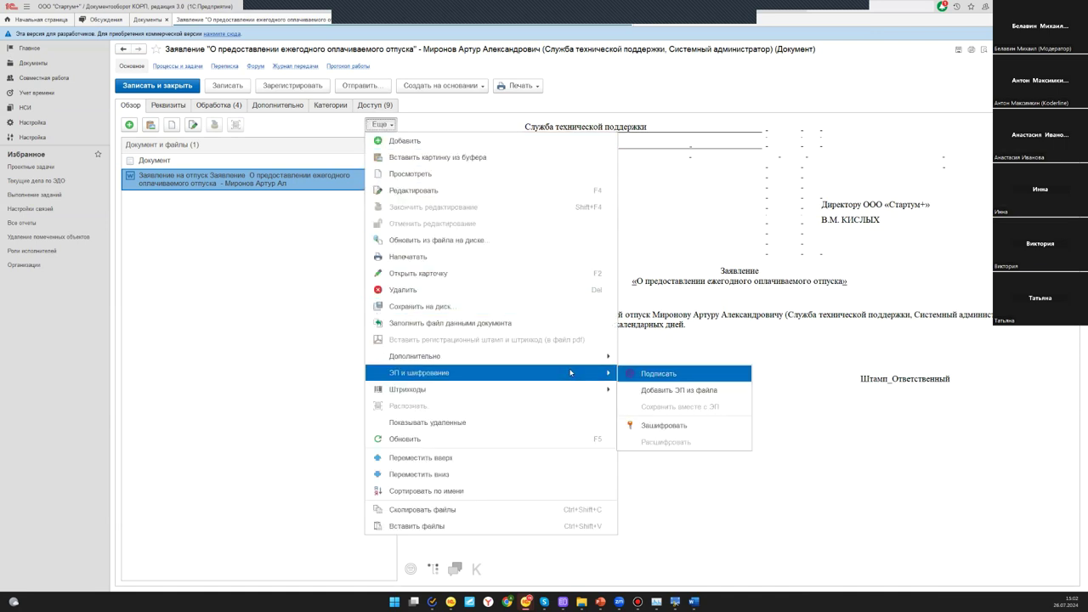
mouse_move(577, 392)
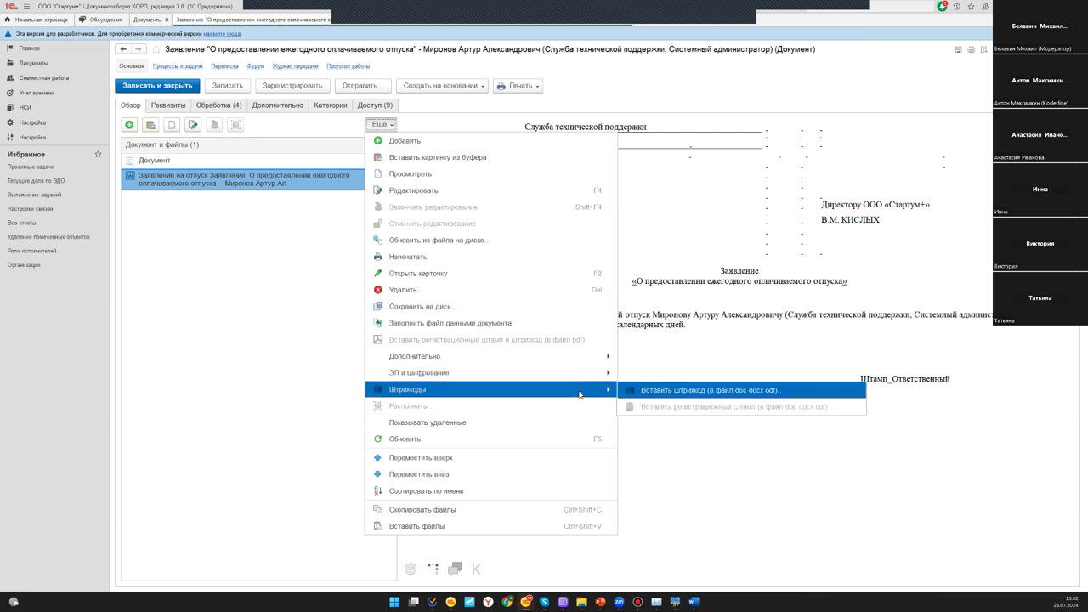
left_click(690, 397)
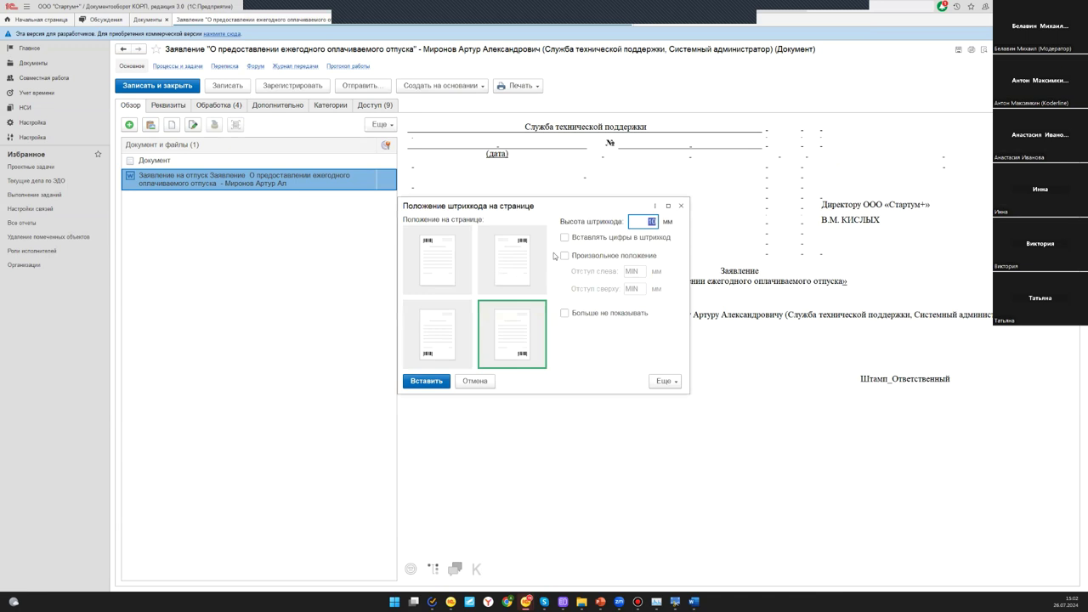
left_click(504, 254)
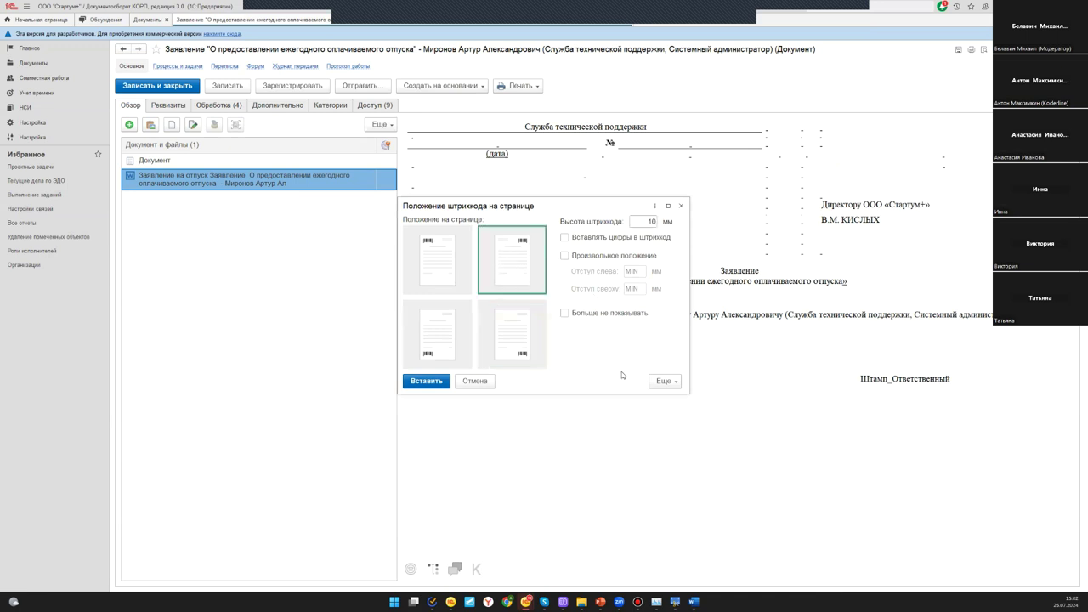
left_click(425, 382)
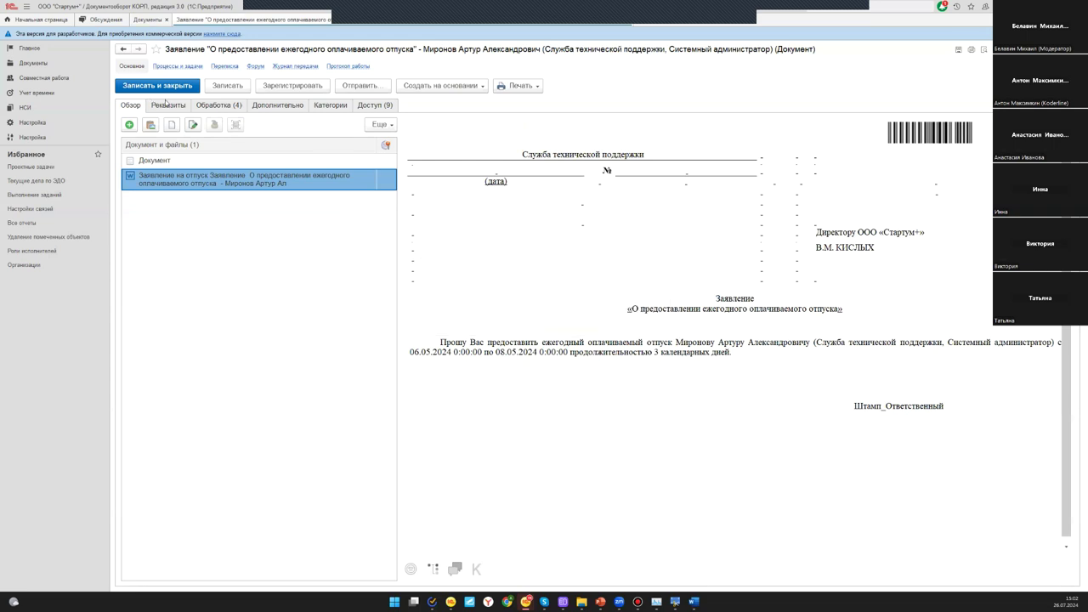
View the leave application's document overview, close its card, and refresh the document list
left_click(168, 158)
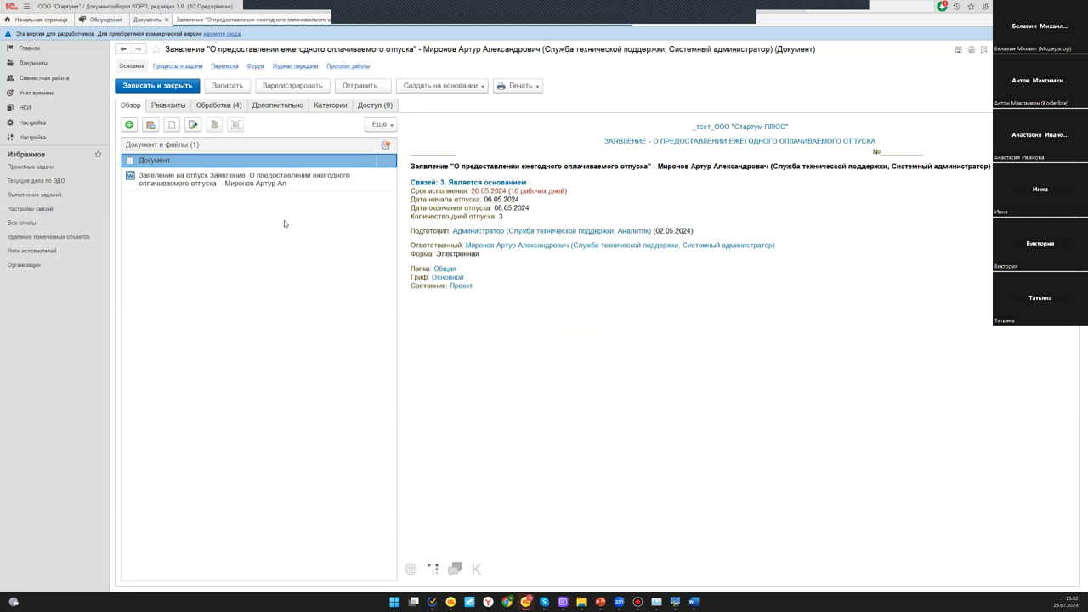
key("Escape")
right_click(394, 270)
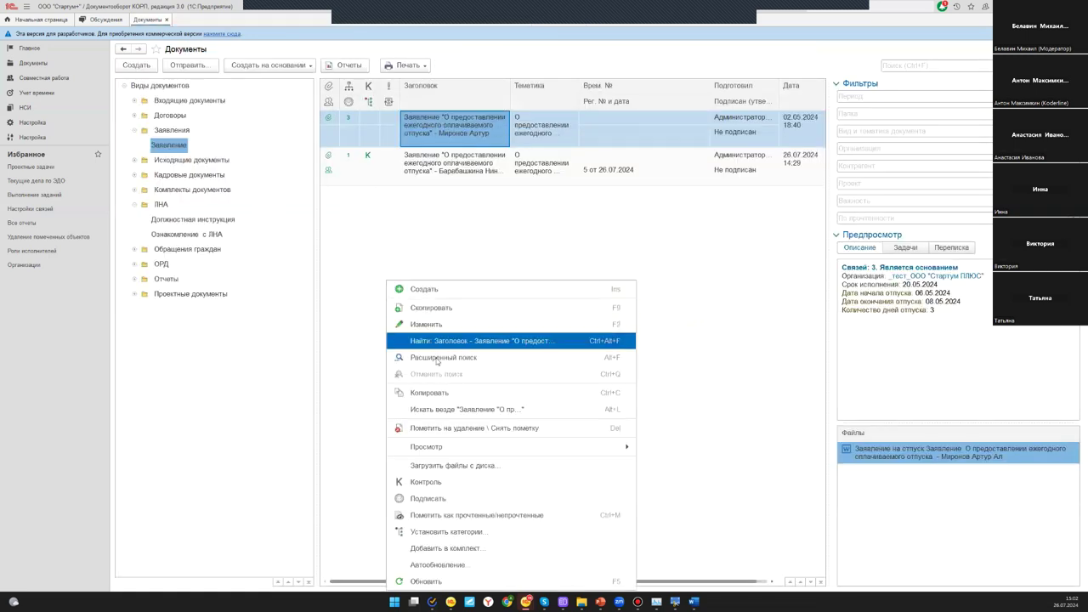
left_click(473, 587)
Reopen the leave application, check the barcode in its attached file, and close the card
double_click(476, 129)
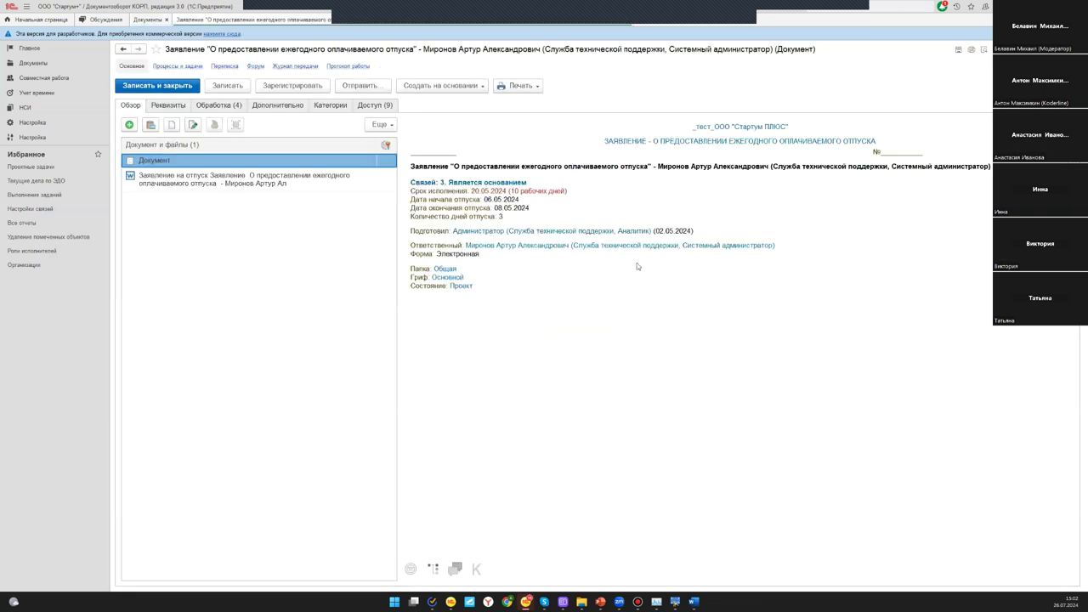
left_click(331, 176)
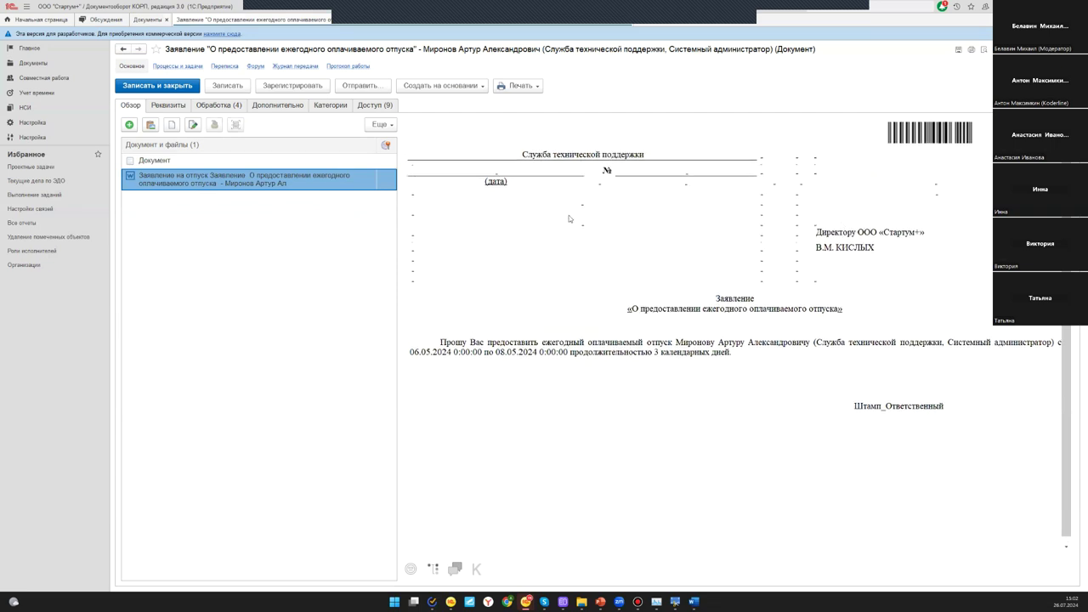
key("Escape")
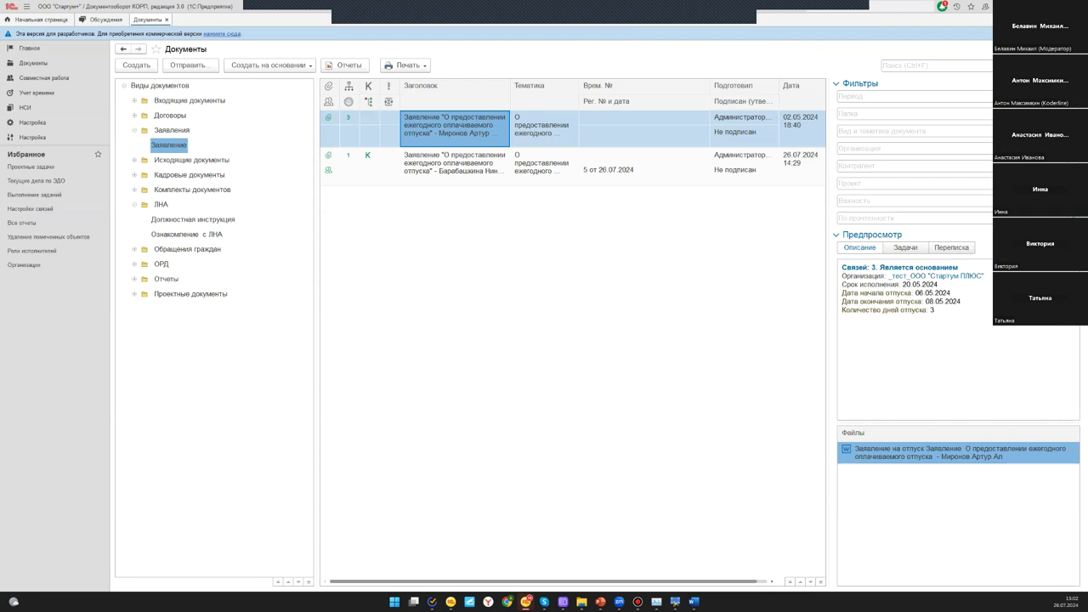